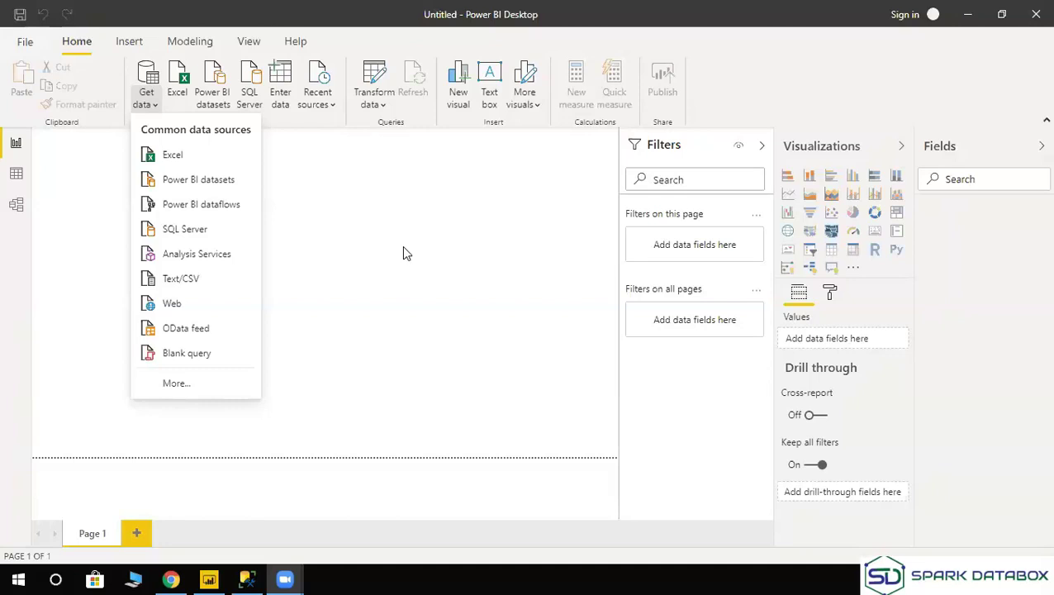
Browse in File Explorer to the 2 Running Batches folder inside 02 Training on Local Disk (E:).
left_click(200, 155)
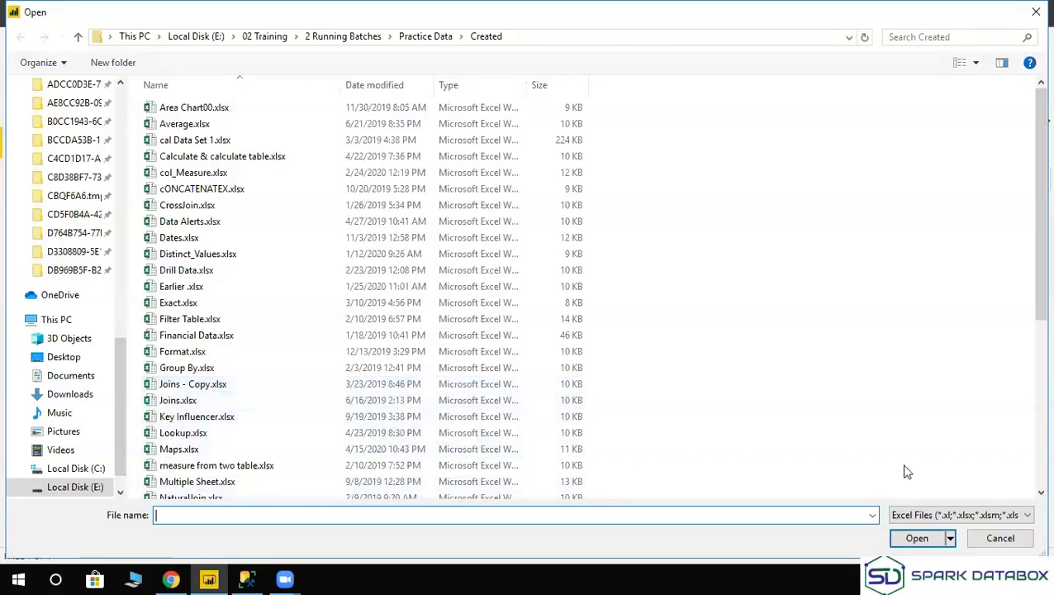
left_click(996, 538)
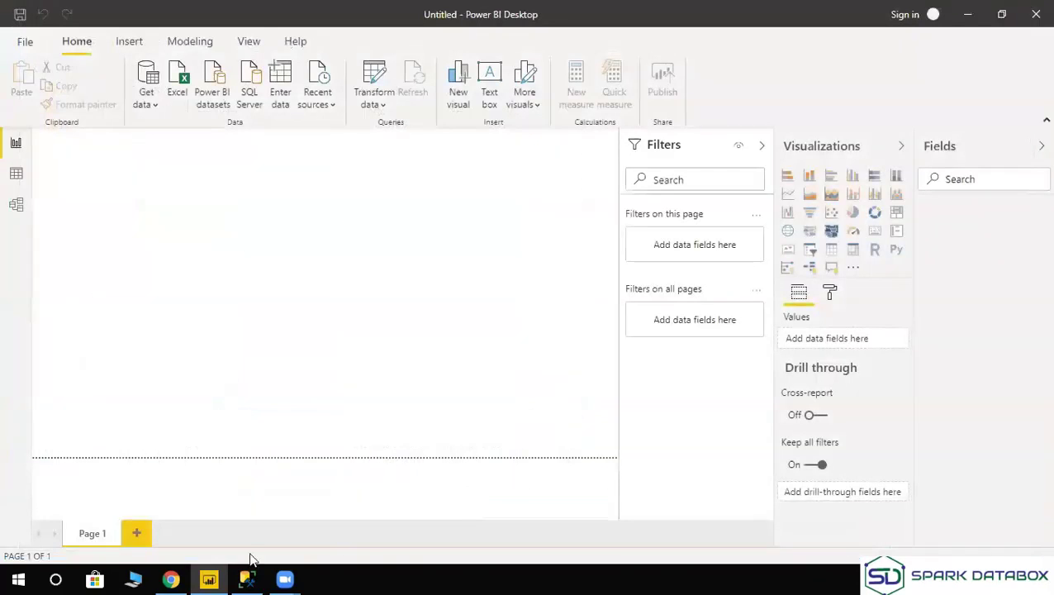
left_click(135, 579)
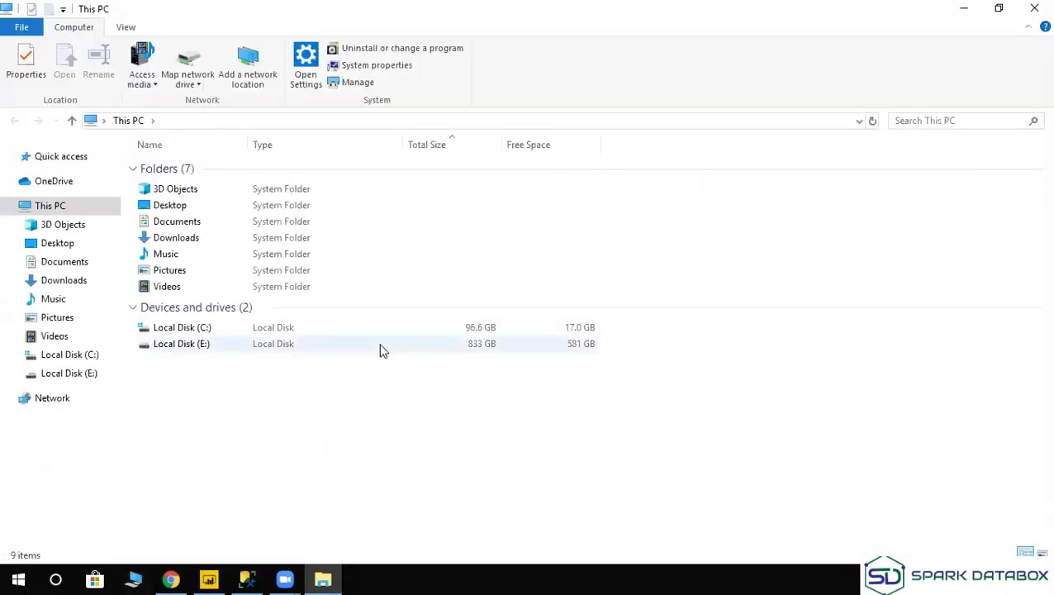
double_click(207, 352)
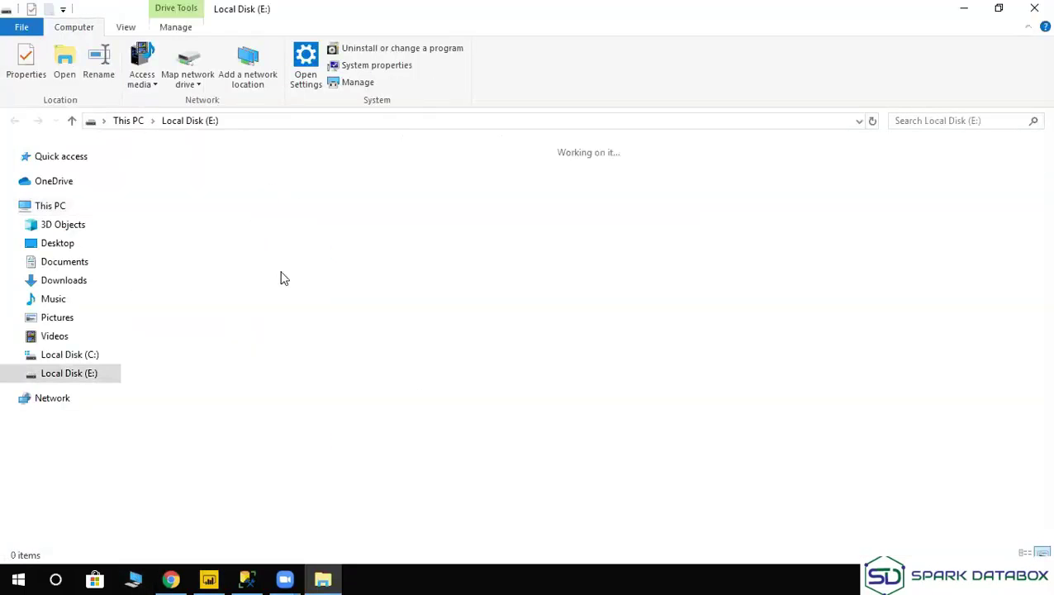
key("Return")
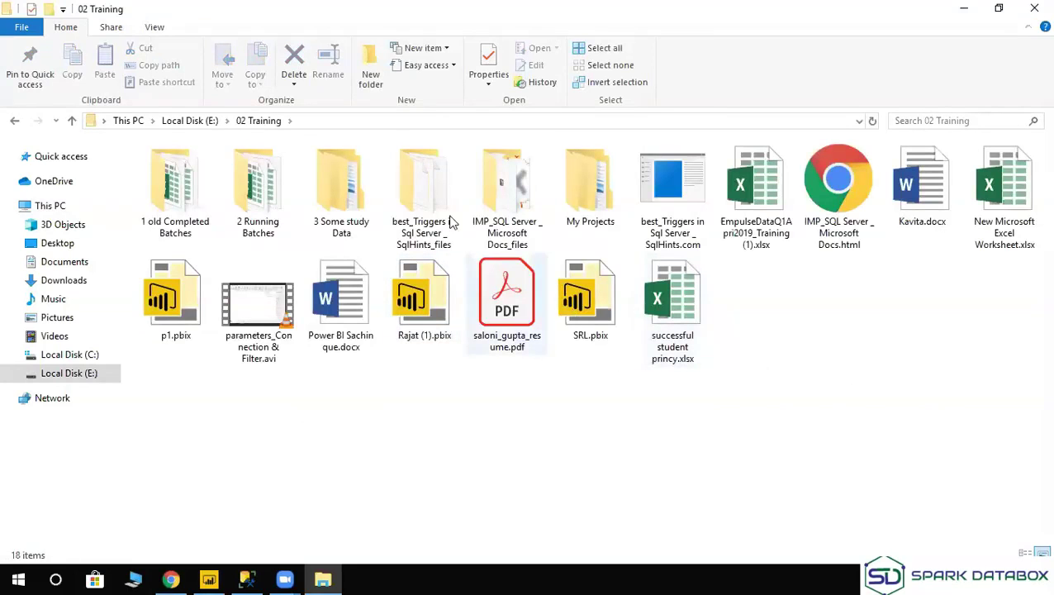
left_click(257, 190)
key("Return")
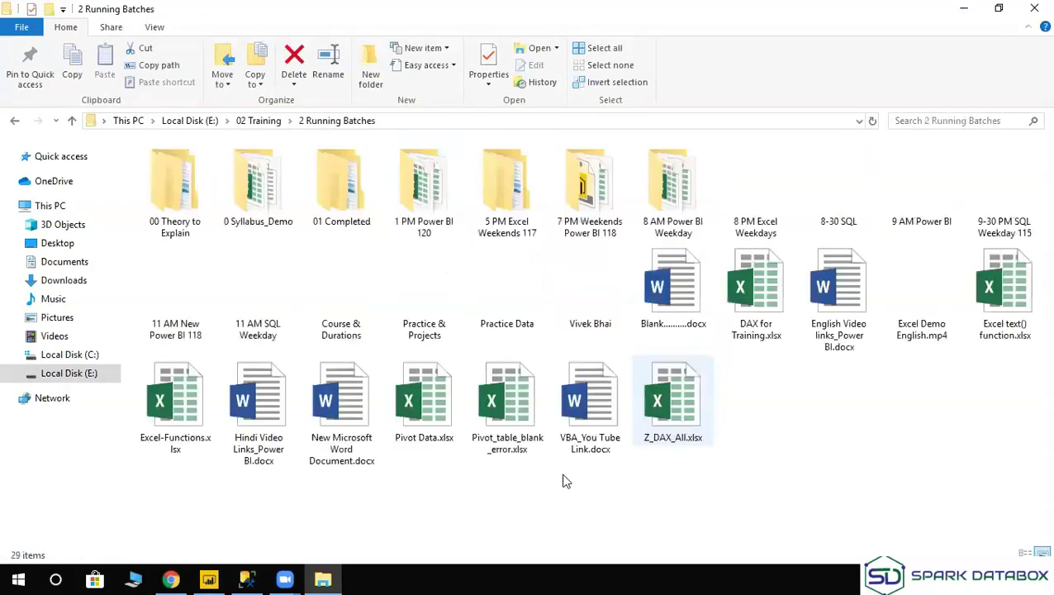
right_click(400, 508)
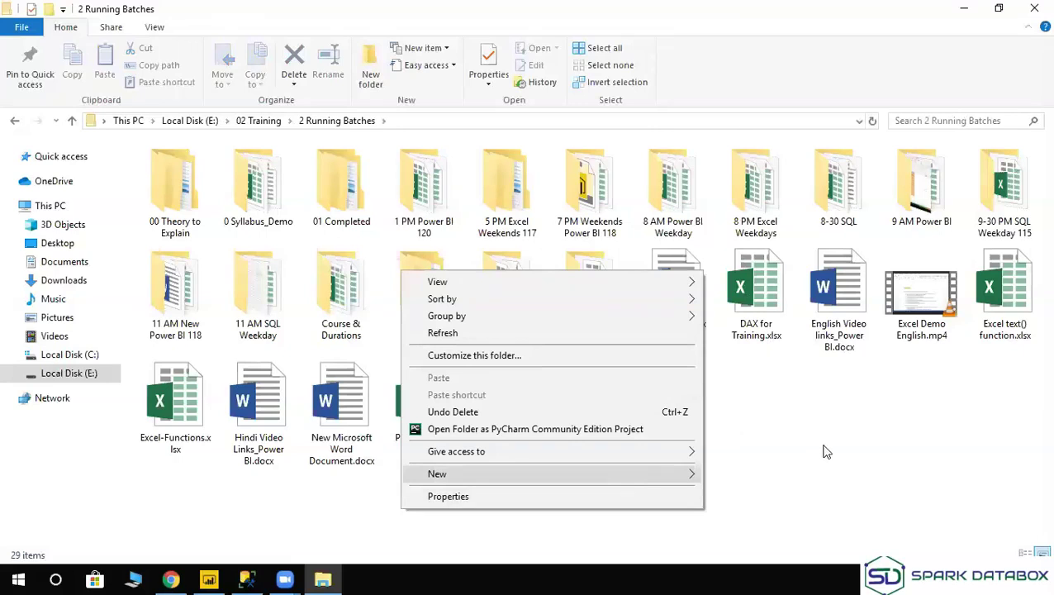
key("alt+Tab")
key("Escape")
left_click(742, 432)
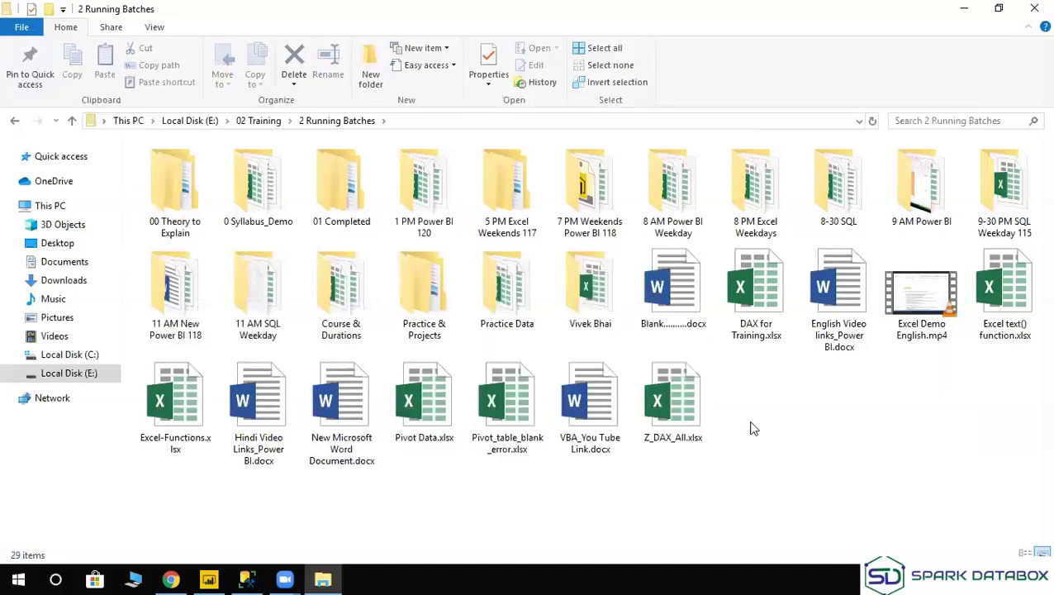
Open the workbook DAX for Training.xlsx and add a new blank worksheet after Sheet1.
left_click(757, 299)
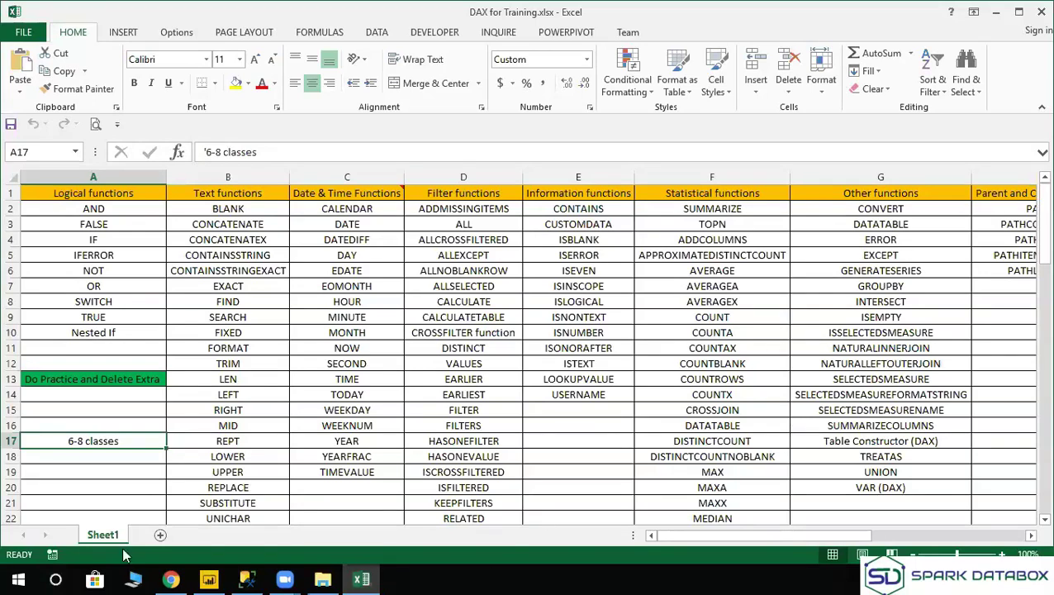
left_click(157, 535)
left_click_drag(191, 269, 640, 347)
left_click(482, 240)
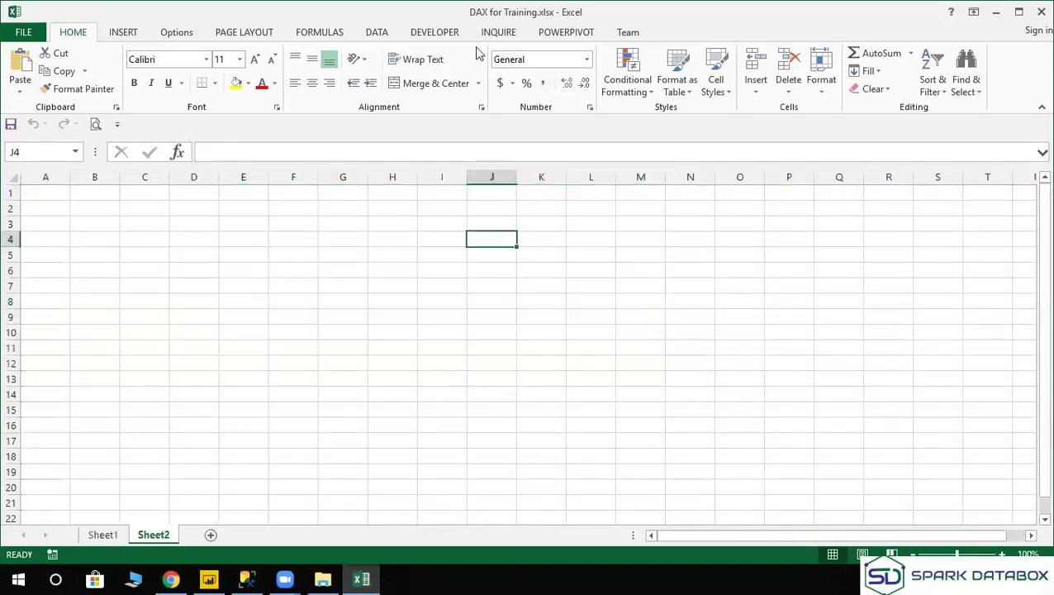
left_click(204, 246)
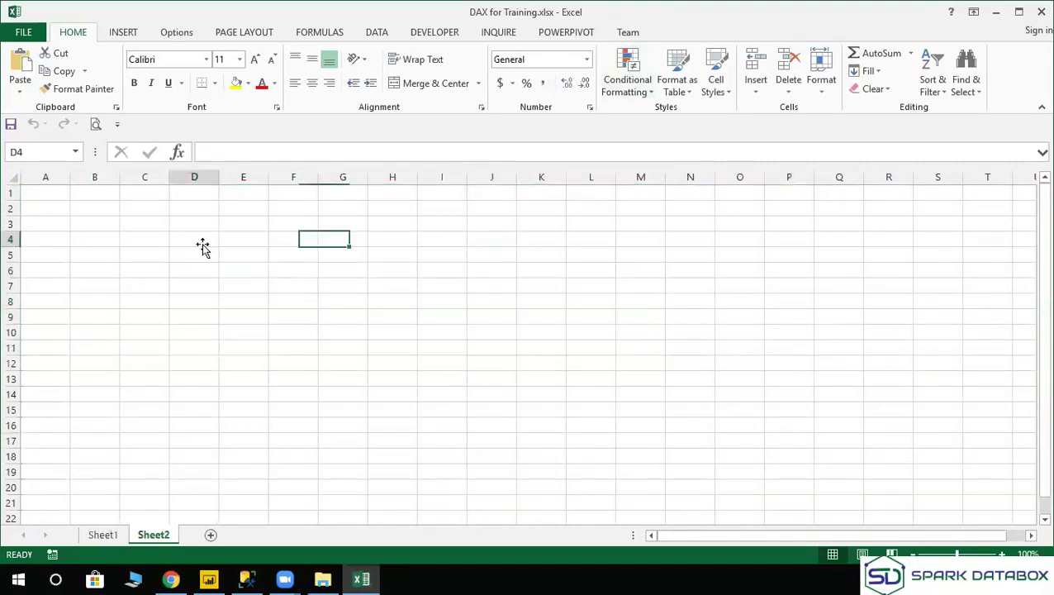
Enter the column headers Name in A1 and Jan in B1 of the new sheet.
left_click(47, 199)
type("Name")
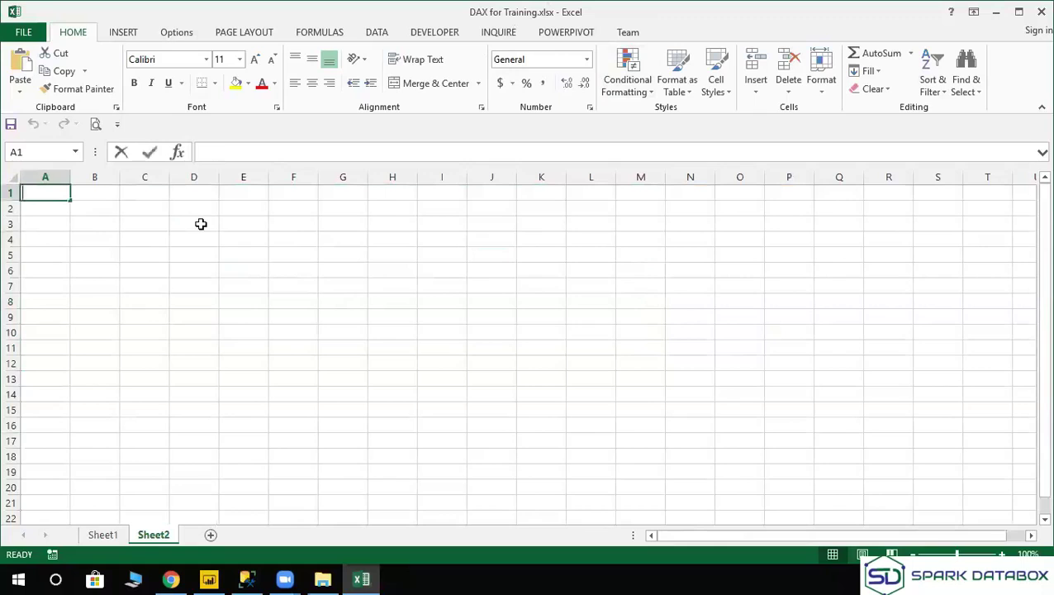
key("Tab")
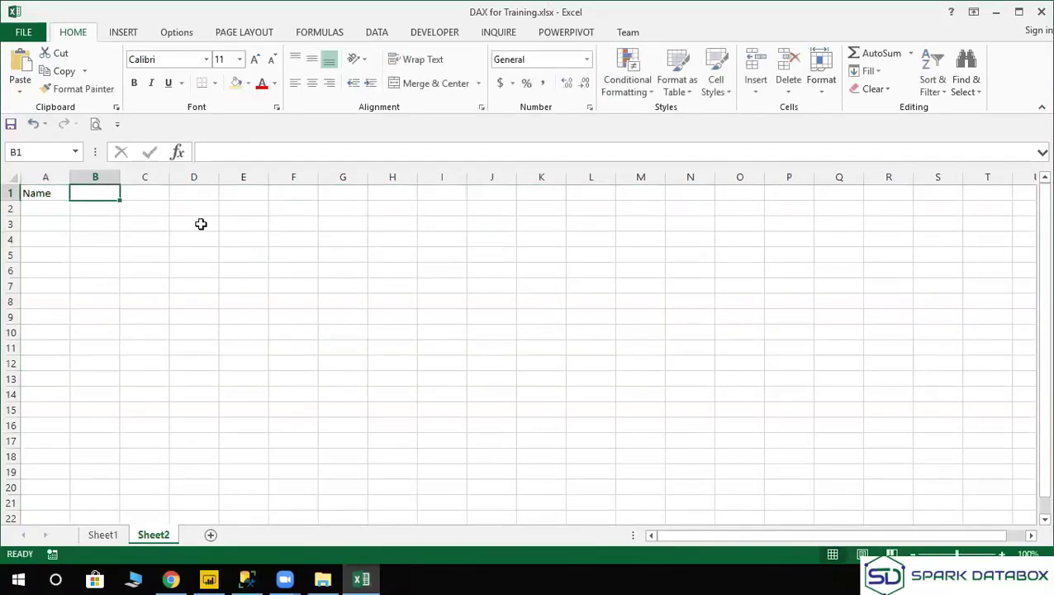
type("Jan")
key("Tab")
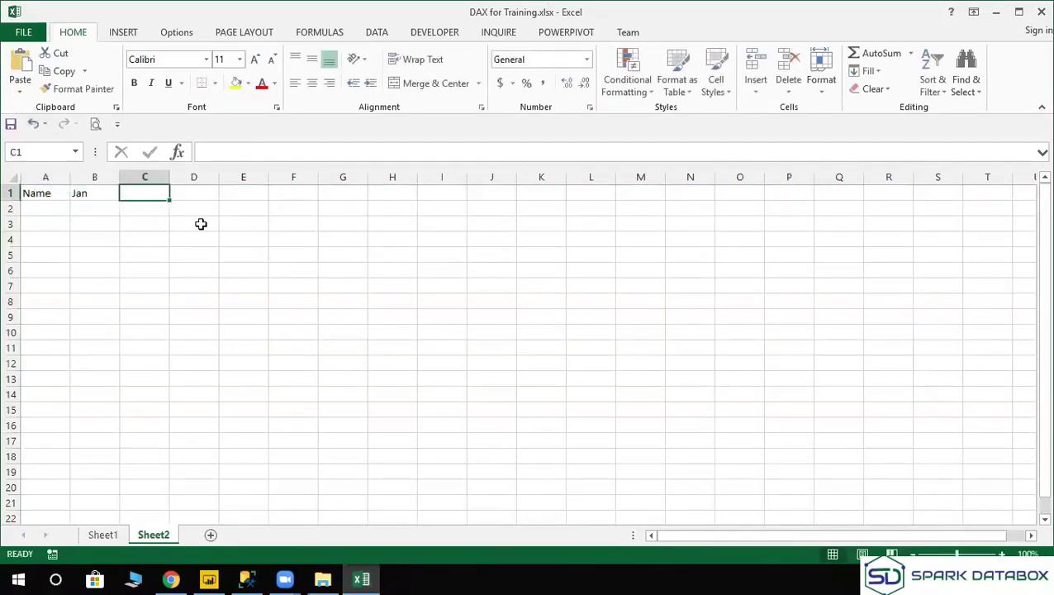
Extend the month headers from B1 across row 1 as a series up to Oct in K1.
left_click(83, 192)
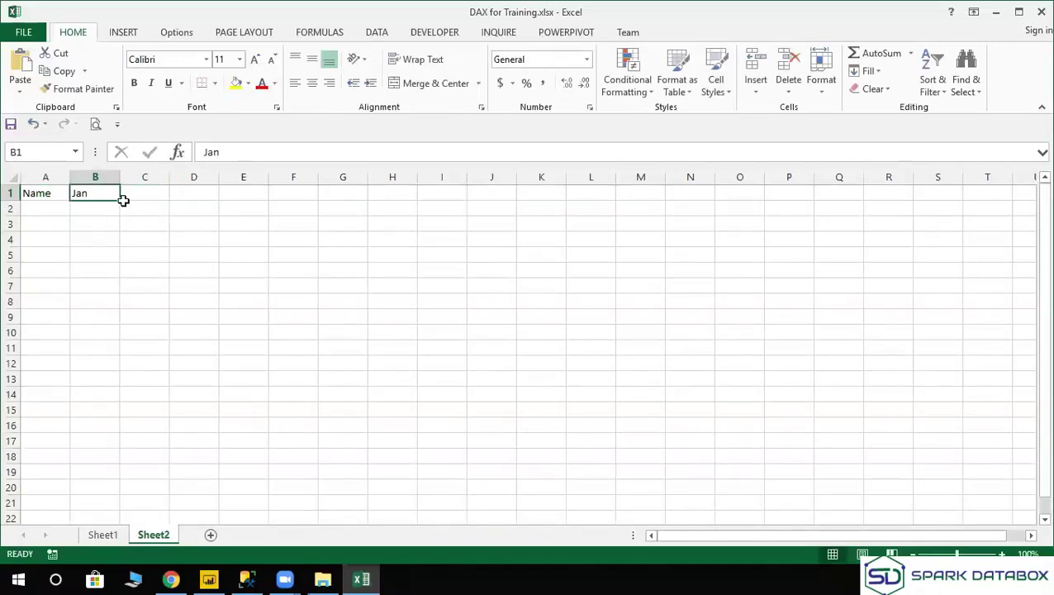
left_click_drag(123, 200, 567, 256)
left_click(176, 267)
Enter the first person's name in A2 and autofill the name list down to A19.
left_click(61, 210)
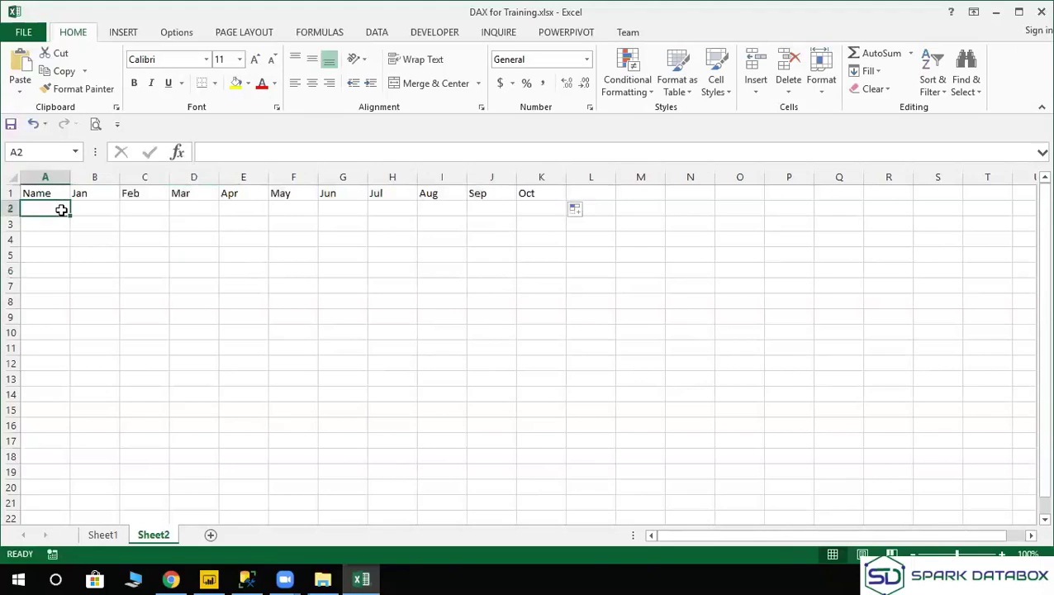
type("Pankaj")
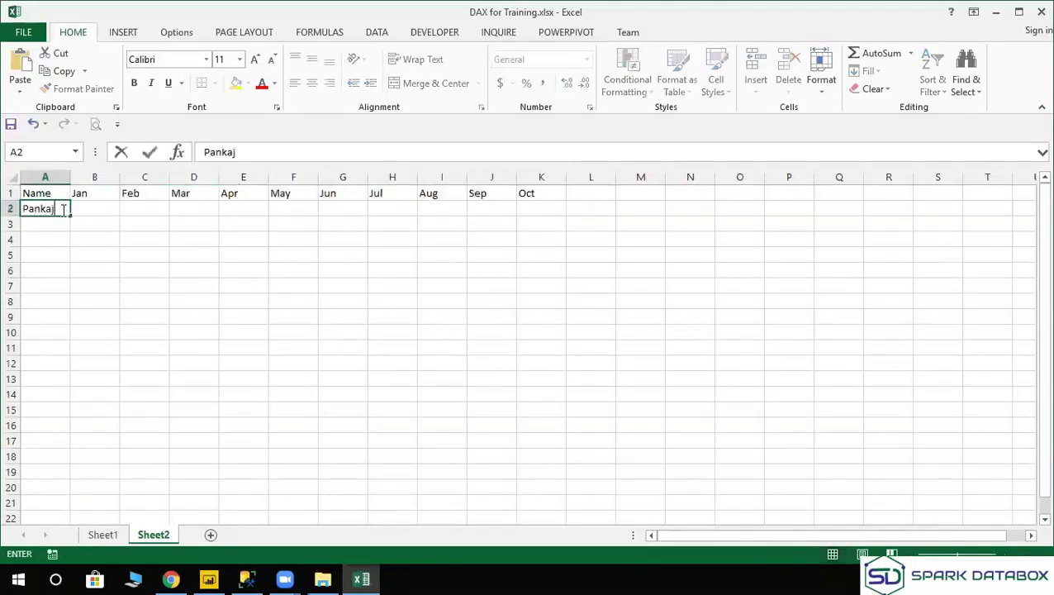
key("Tab")
left_click(61, 210)
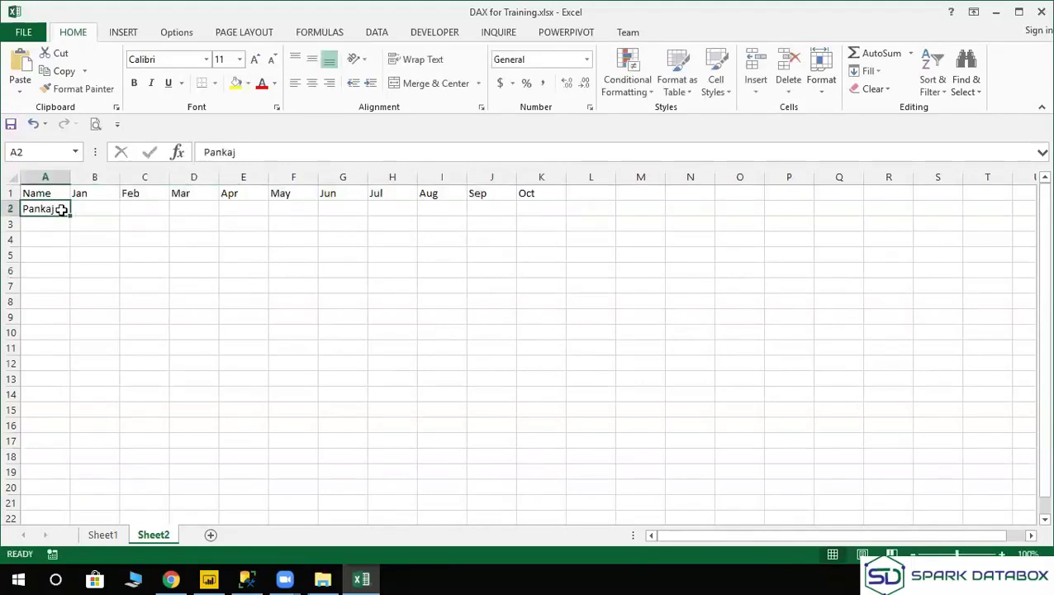
left_click_drag(71, 217, 70, 480)
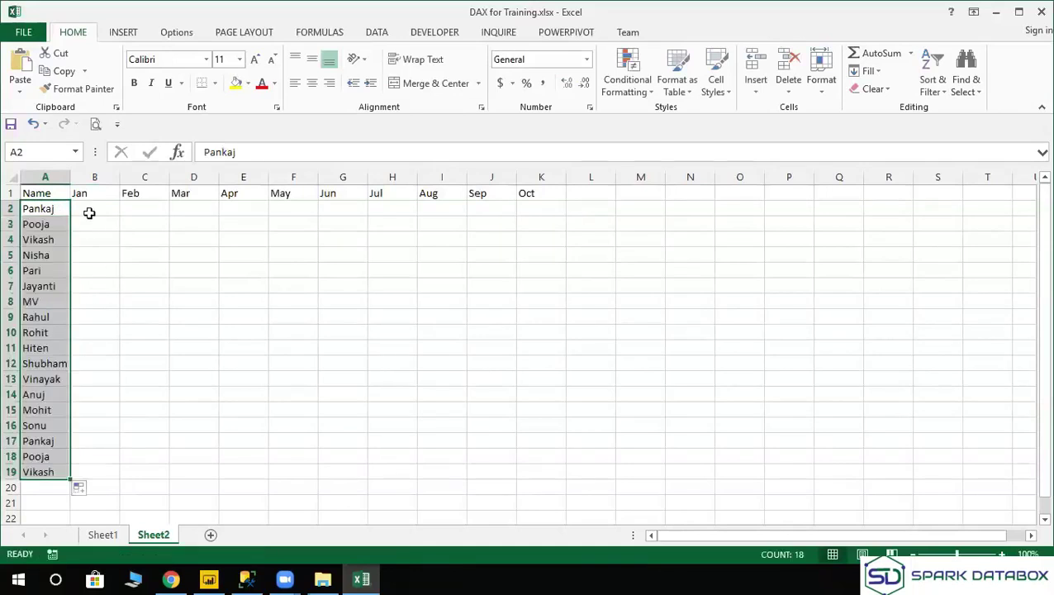
Enter the formula =RANDBETWEEN(100,2654) in B2.
left_click(89, 213)
type("=")
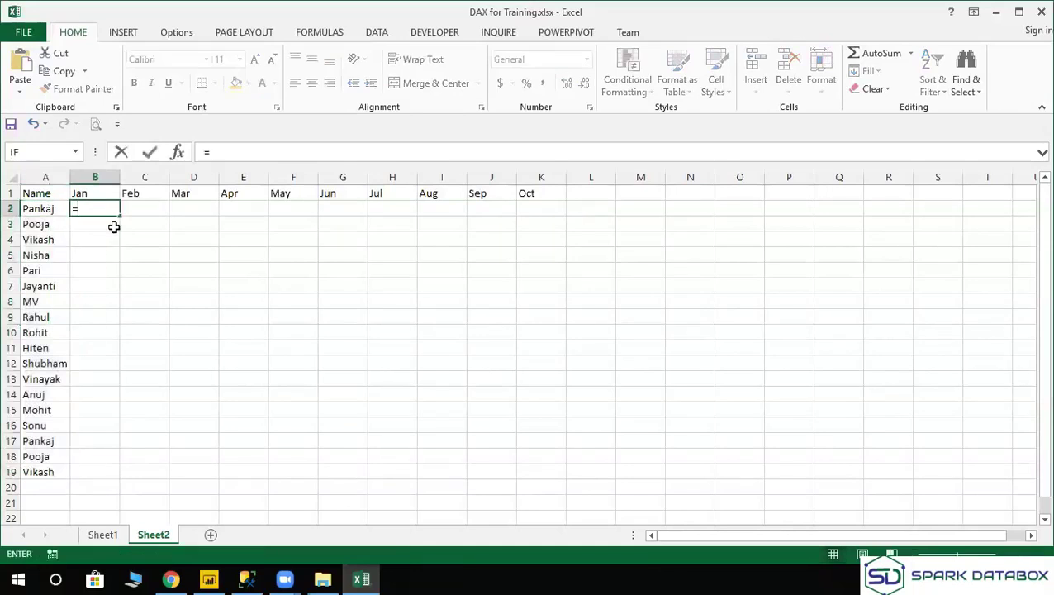
type("rand")
left_click(116, 236)
double_click(116, 236)
type("100,26")
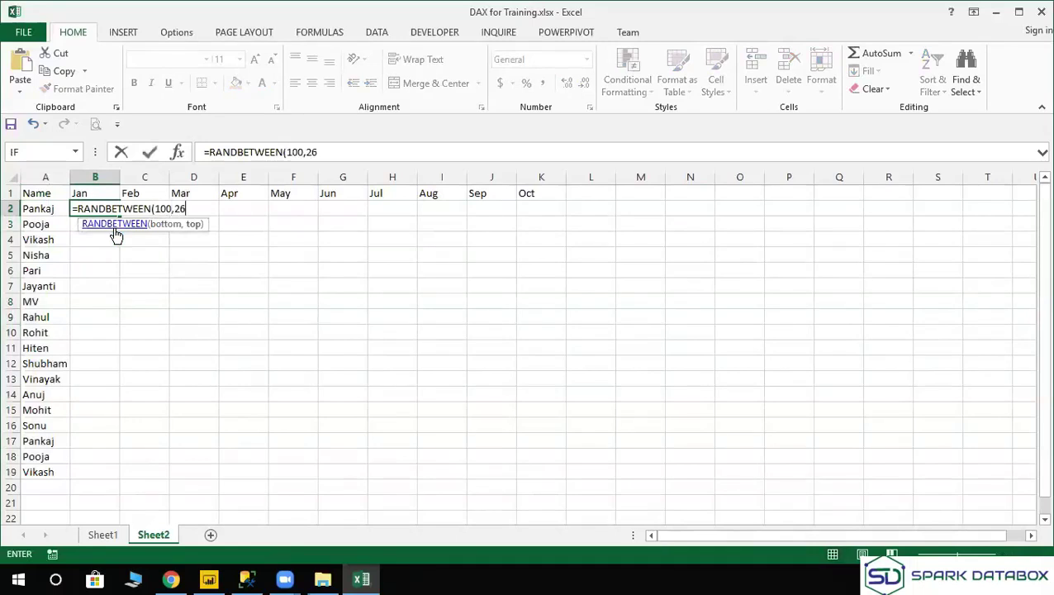
type("54)")
key("Return")
Fill the random-number formula from B2 right and down across the range B2:K19.
key("Right")
key("Up")
key("Left")
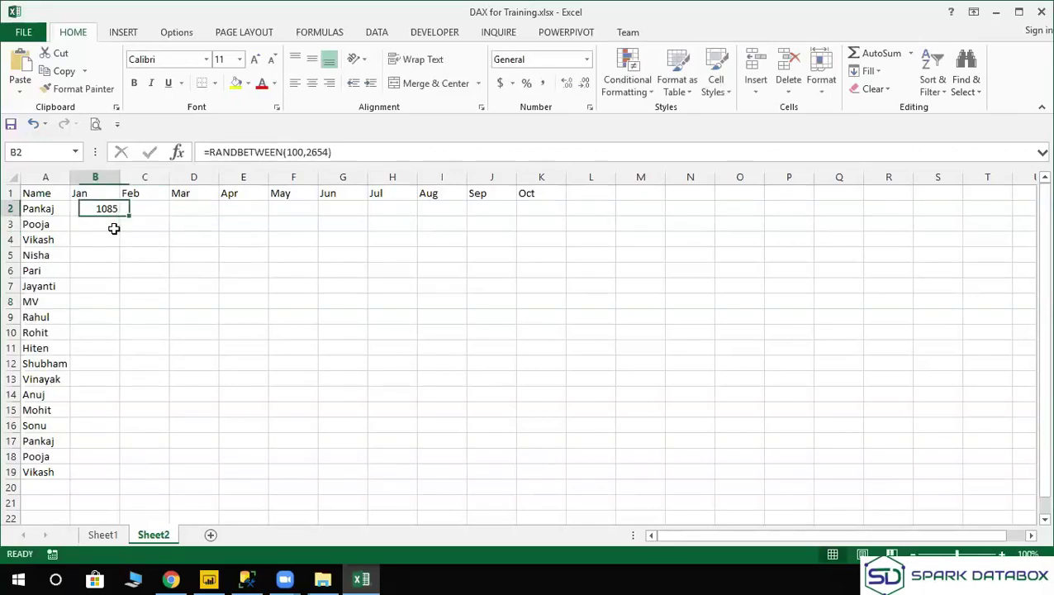
key("shift+Right")
key("shift+Right")
key("shift+Right")
key("shift+Right")
key("shift+Right")
key("shift+Right")
key("shift+Right")
key("shift+Right")
key("shift+Right")
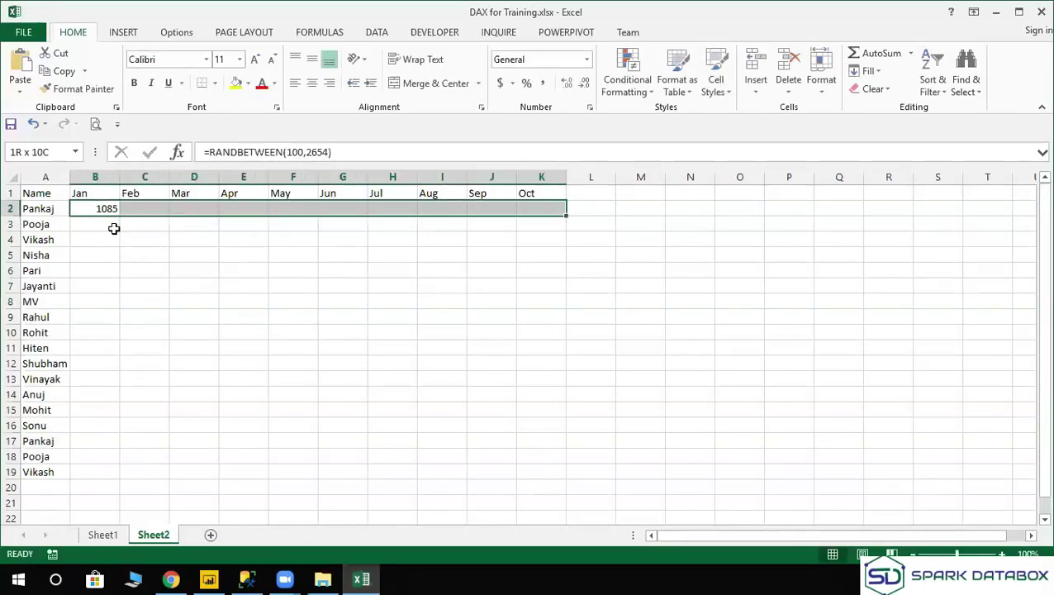
key("shift+Down")
key("shift+Down")
key("shift+Down")
key("shift+Down")
key("shift+Down")
key("shift+Down")
key("shift+Down")
key("shift+Down")
key("shift+Down")
key("shift+Down")
key("shift+Down")
key("shift+Down")
key("shift+Down")
key("shift+Down")
key("shift+Down")
key("shift+Down")
key("shift+Down")
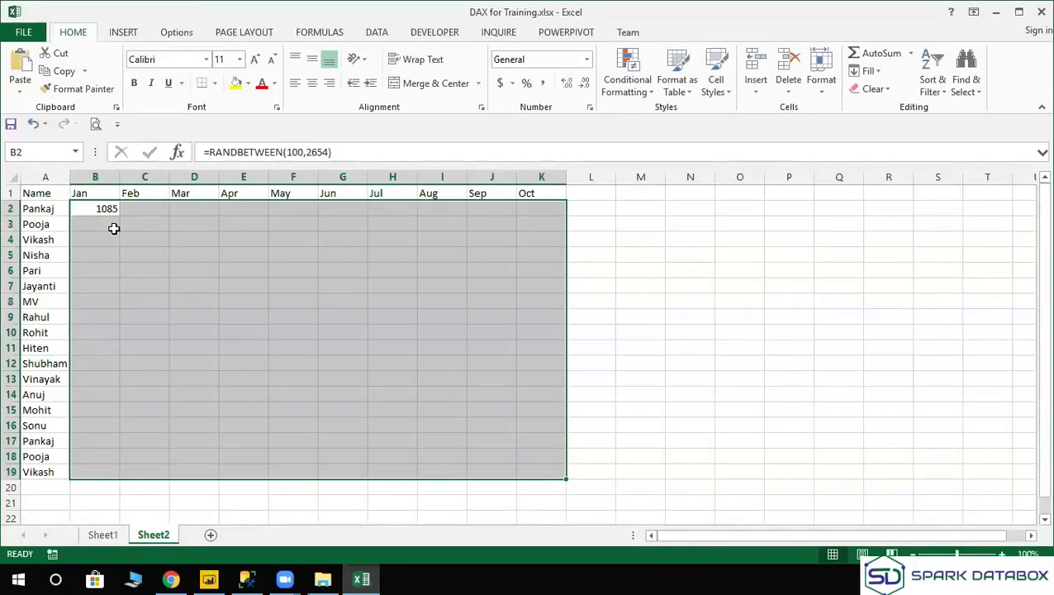
key("ctrl+r")
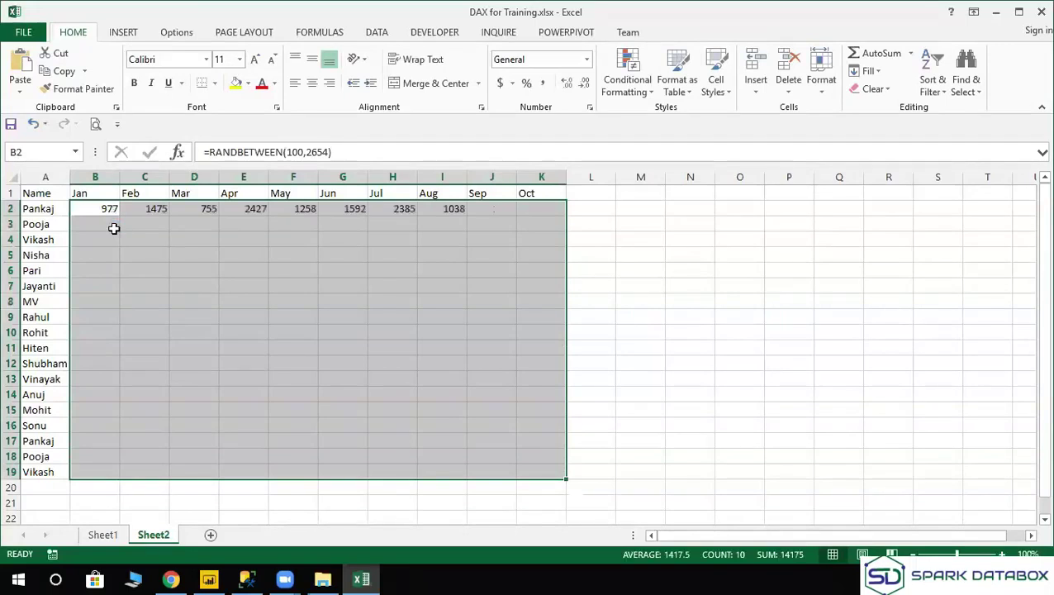
key("ctrl+d")
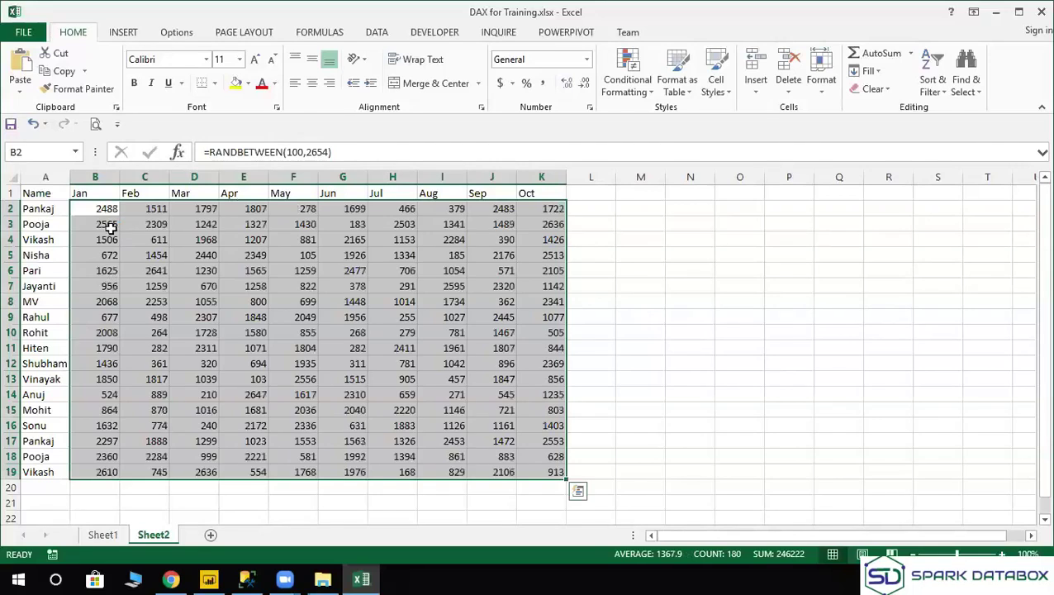
left_click(746, 236)
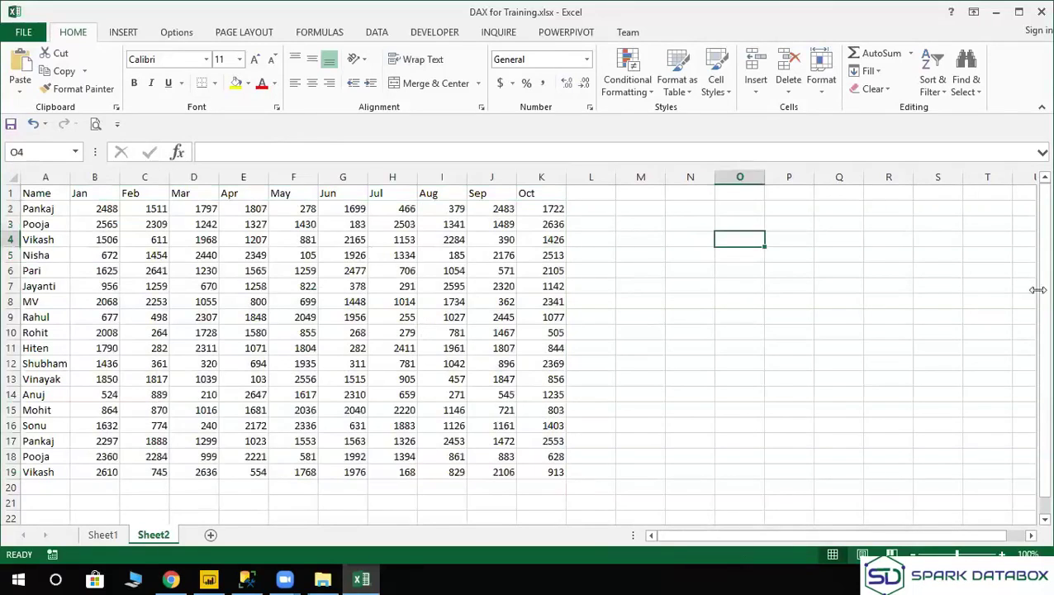
left_click(641, 316)
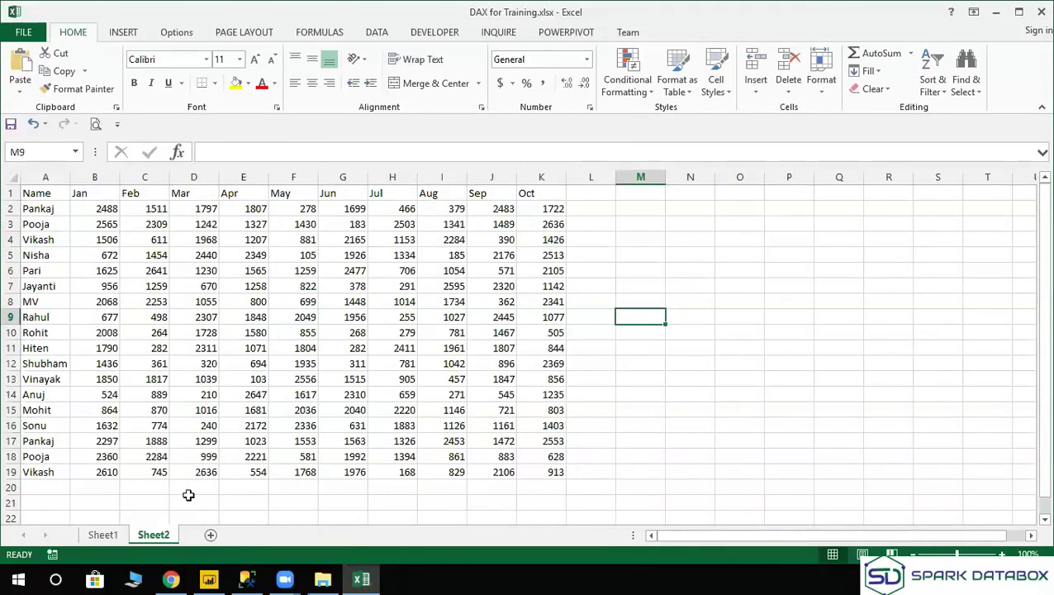
Convert the range A1:K19 on Sheet2 into a table with headers.
left_click(112, 539)
left_click(147, 536)
left_click_drag(41, 199, 522, 468)
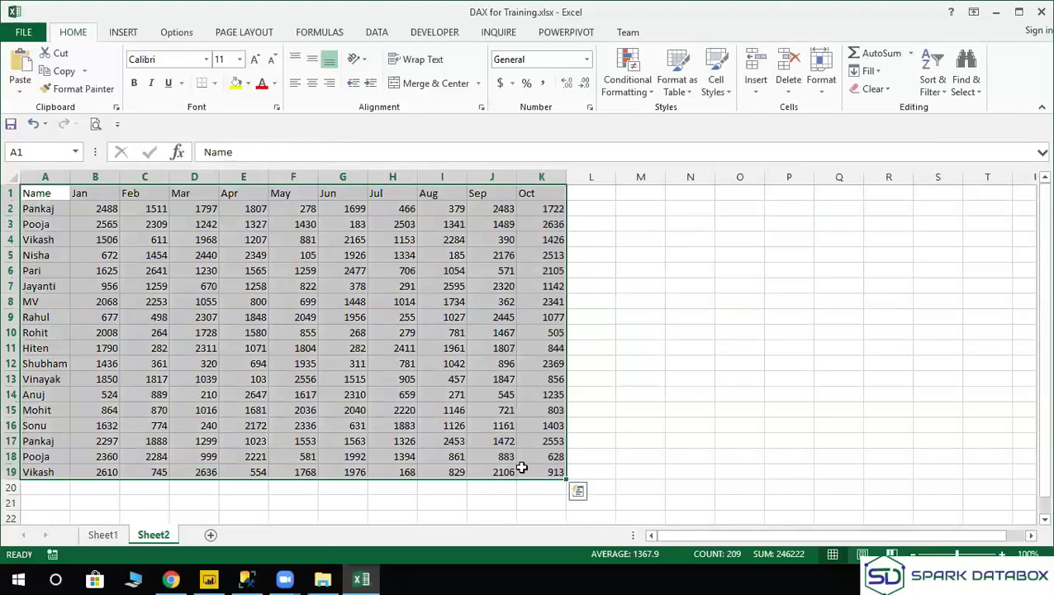
key("ctrl+t")
key("Return")
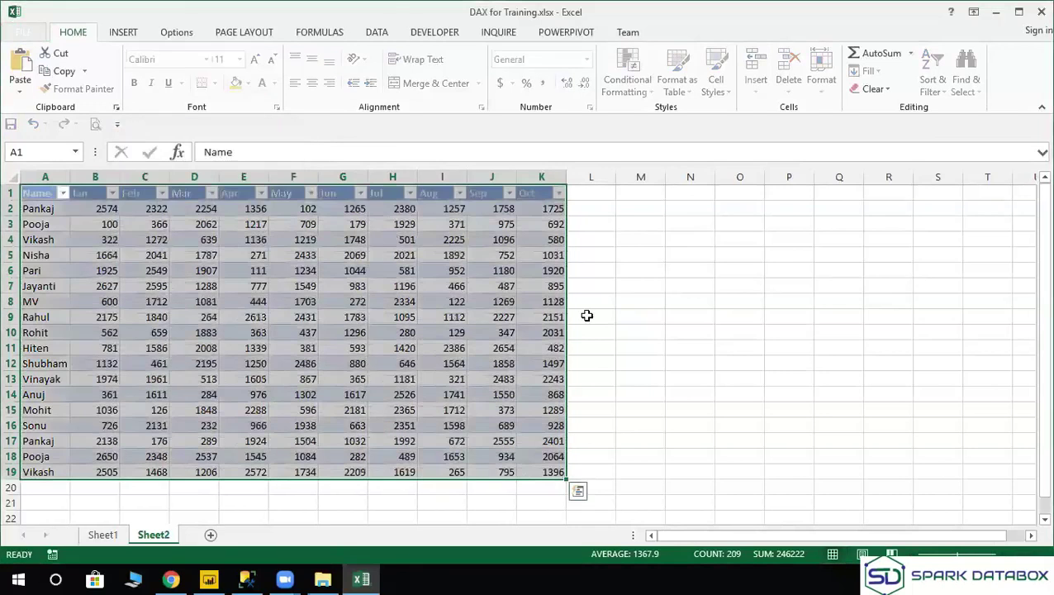
left_click(391, 256)
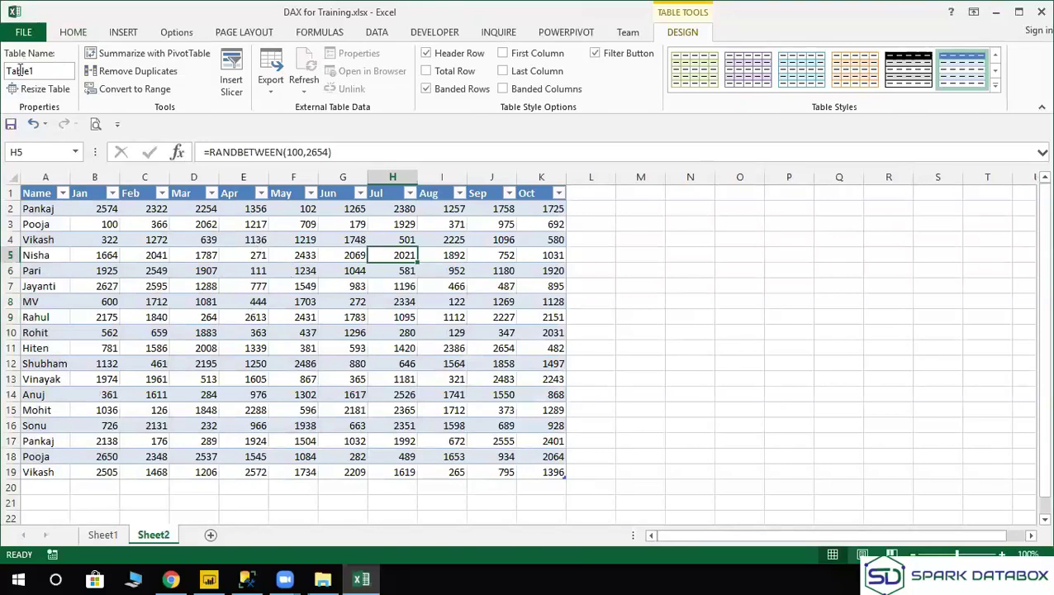
left_click(296, 303)
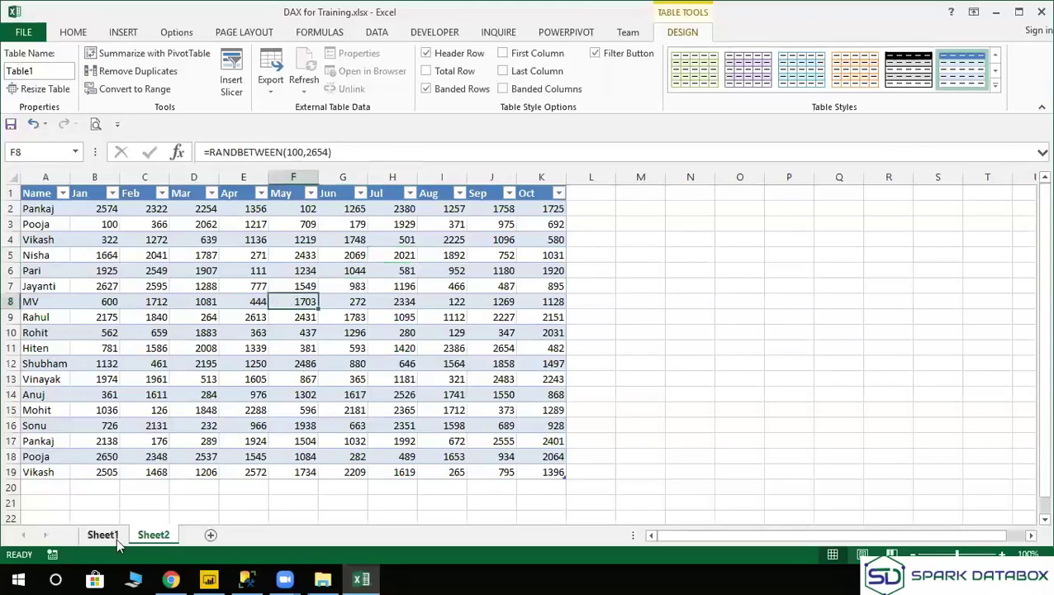
left_click(689, 332)
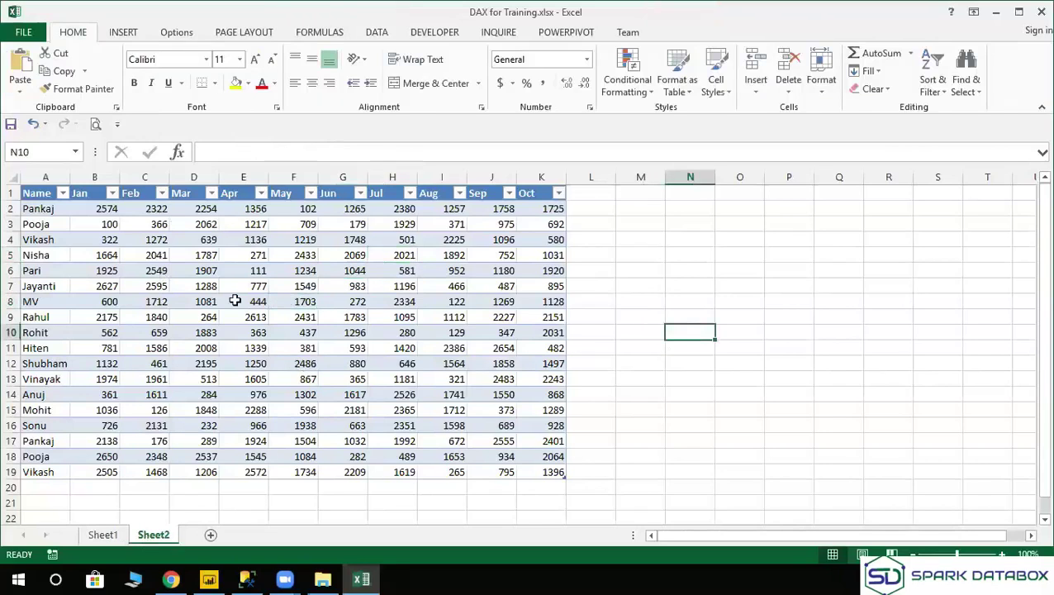
left_click(190, 301)
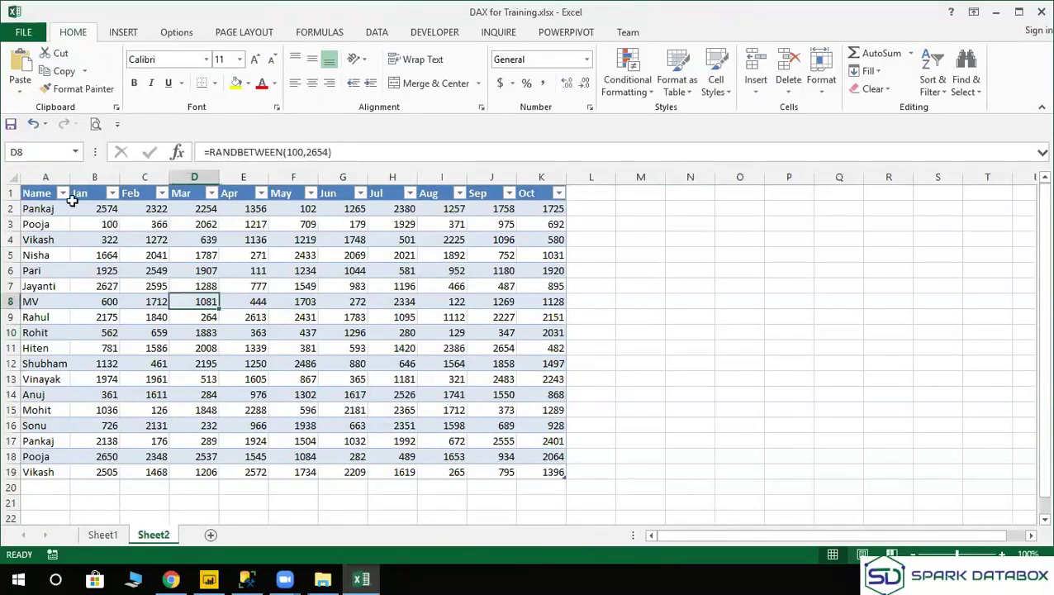
Enter the loose text xz,clsmc in R3 and sdavfjksdvcjkb in N1, outside the table on Sheet2.
left_click(880, 223)
type("xz,clsmc")
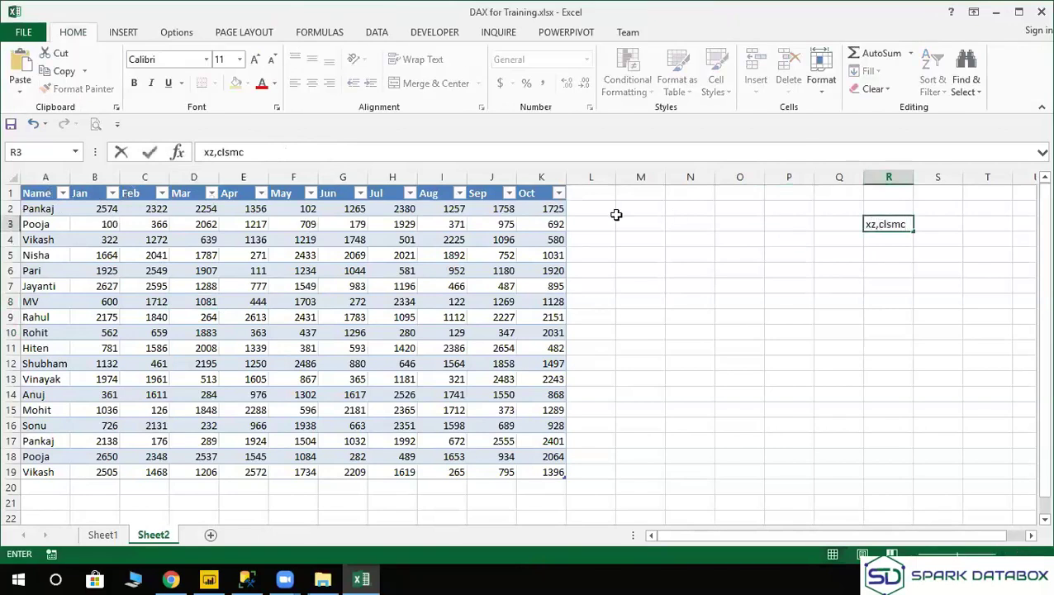
left_click(686, 193)
type("cjkb")
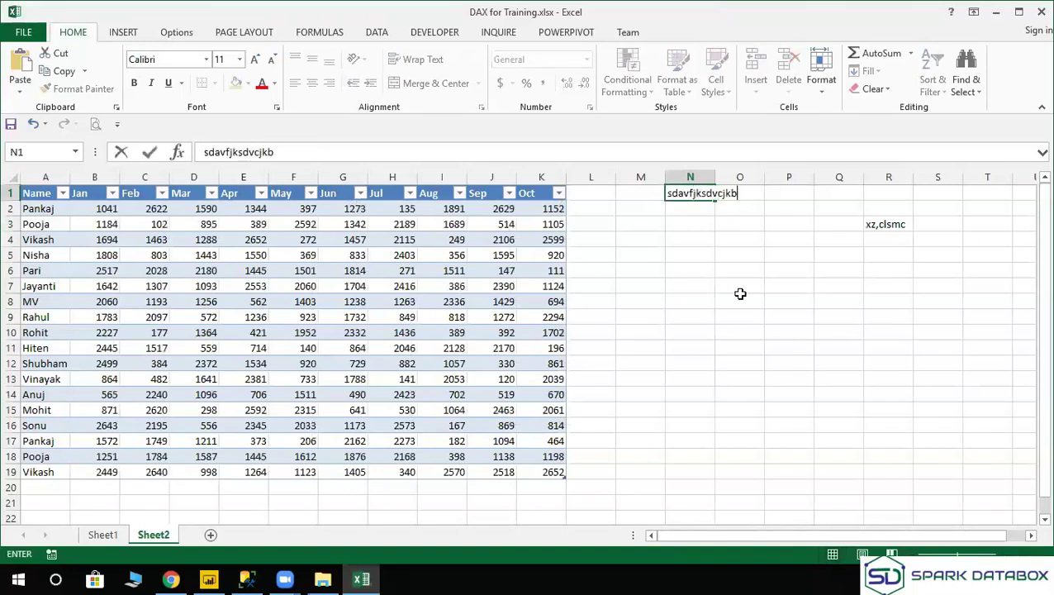
left_click(741, 296)
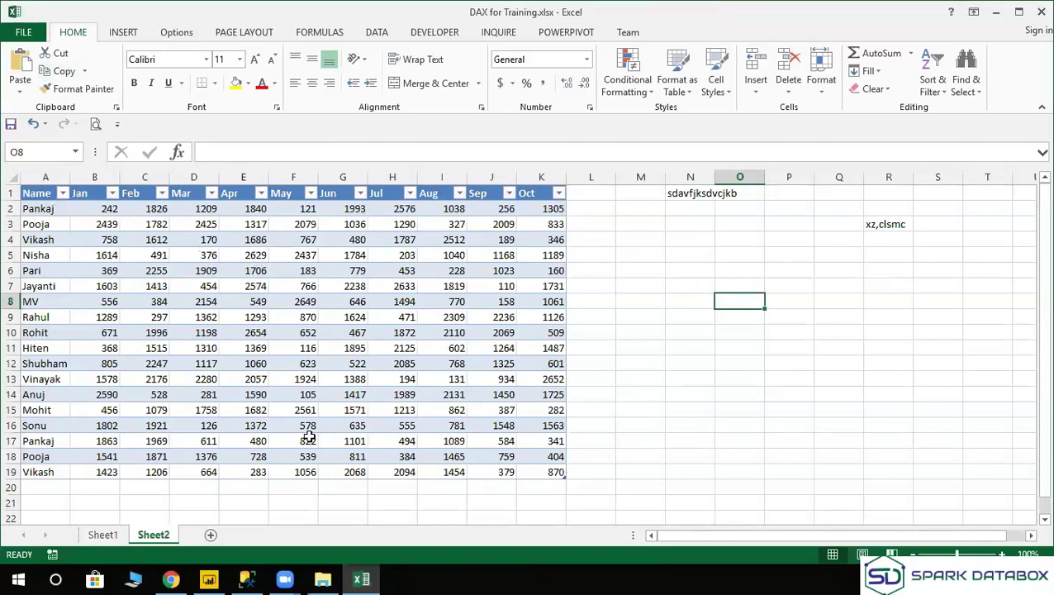
Delete Sheet2 from the workbook.
right_click(159, 535)
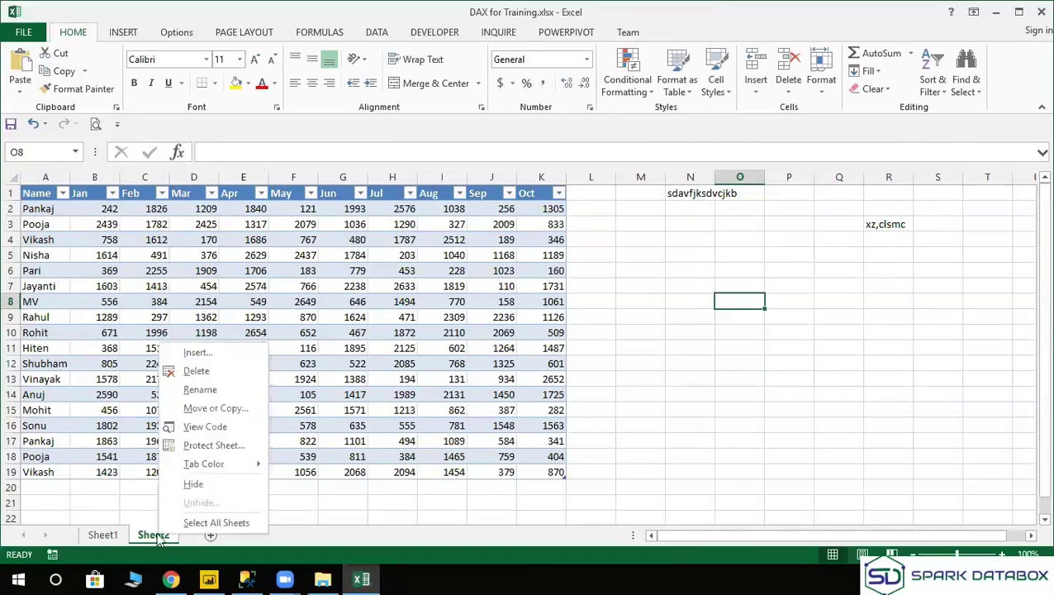
left_click(195, 371)
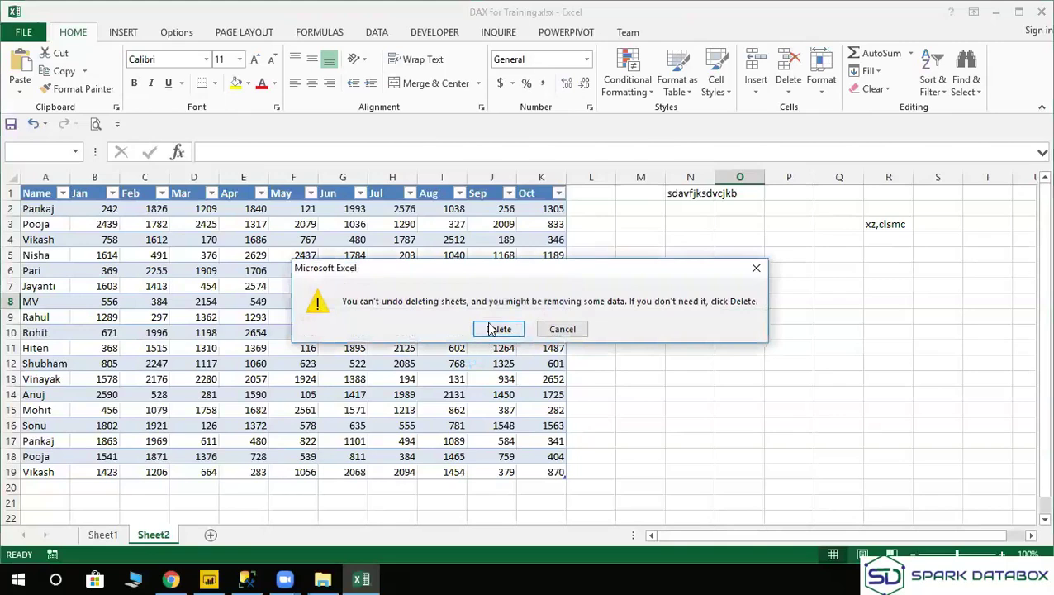
left_click(498, 329)
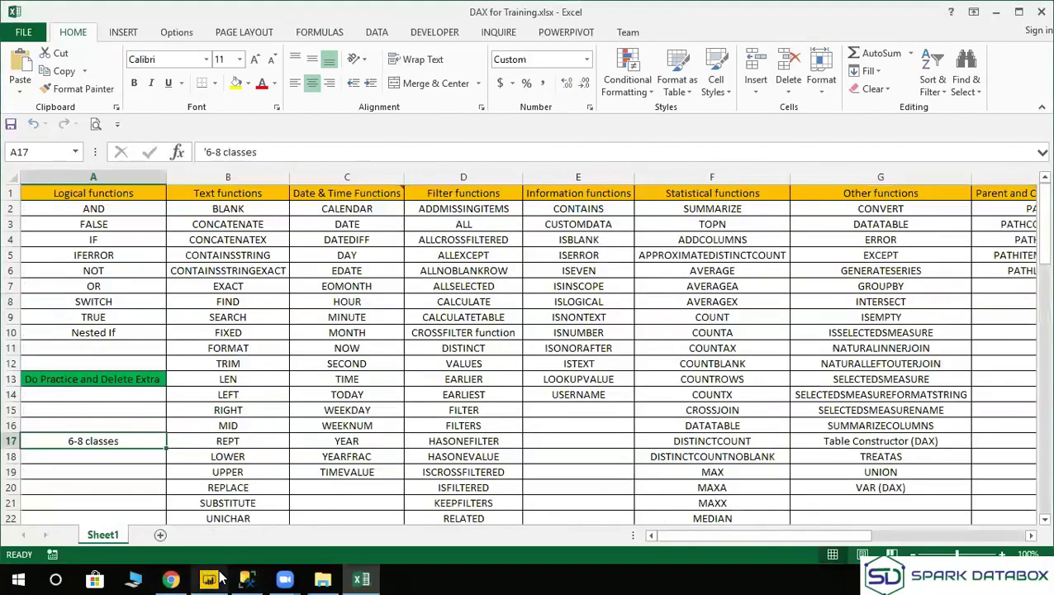
Switch to Power BI Desktop and open Data Set 1.xlsx from the Downloaded folder under Practice Data as an Excel data source.
left_click(209, 578)
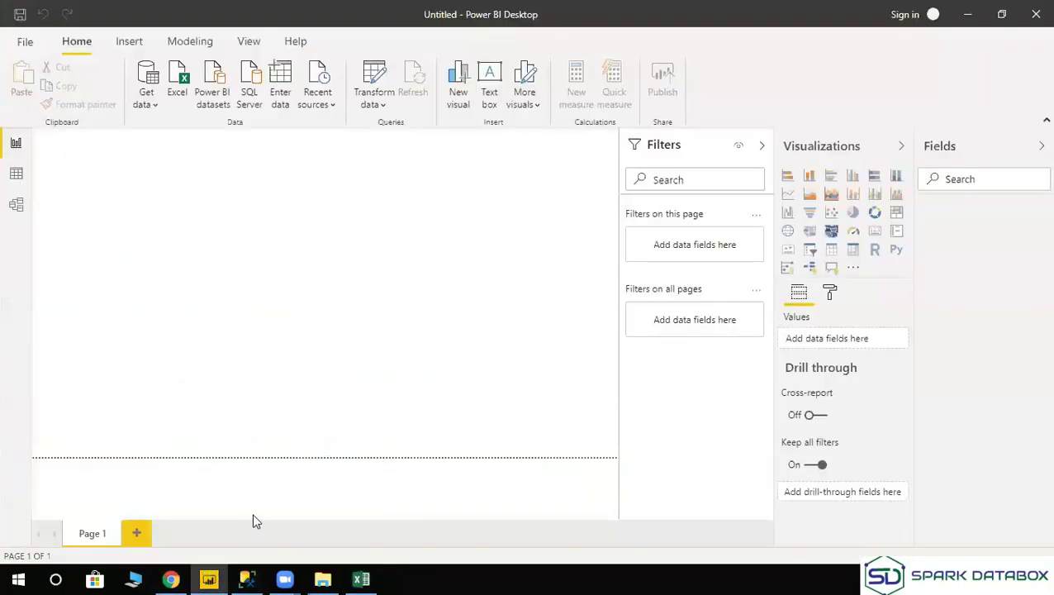
left_click(153, 111)
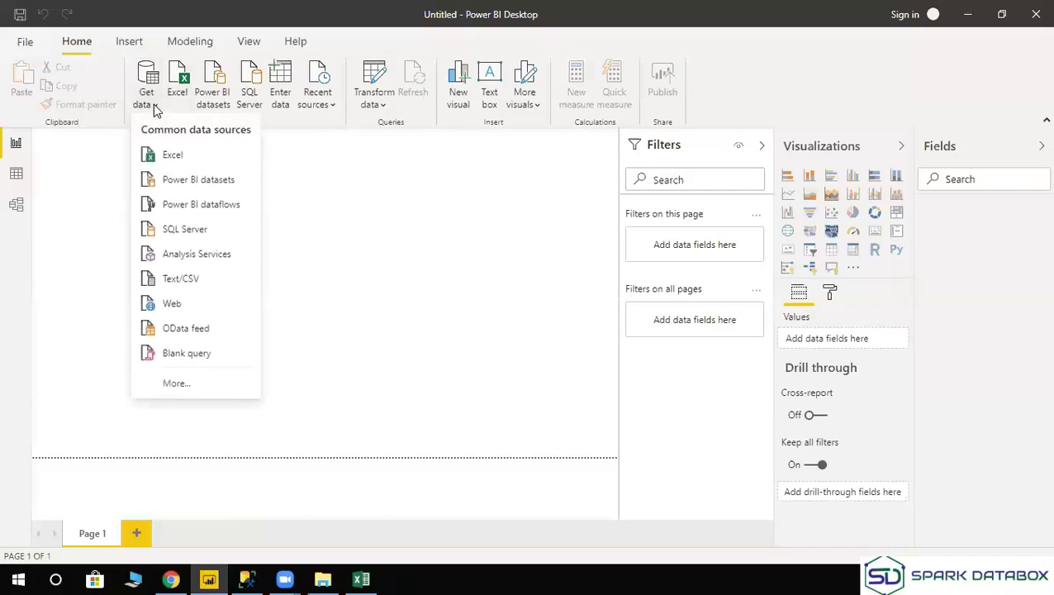
left_click(188, 160)
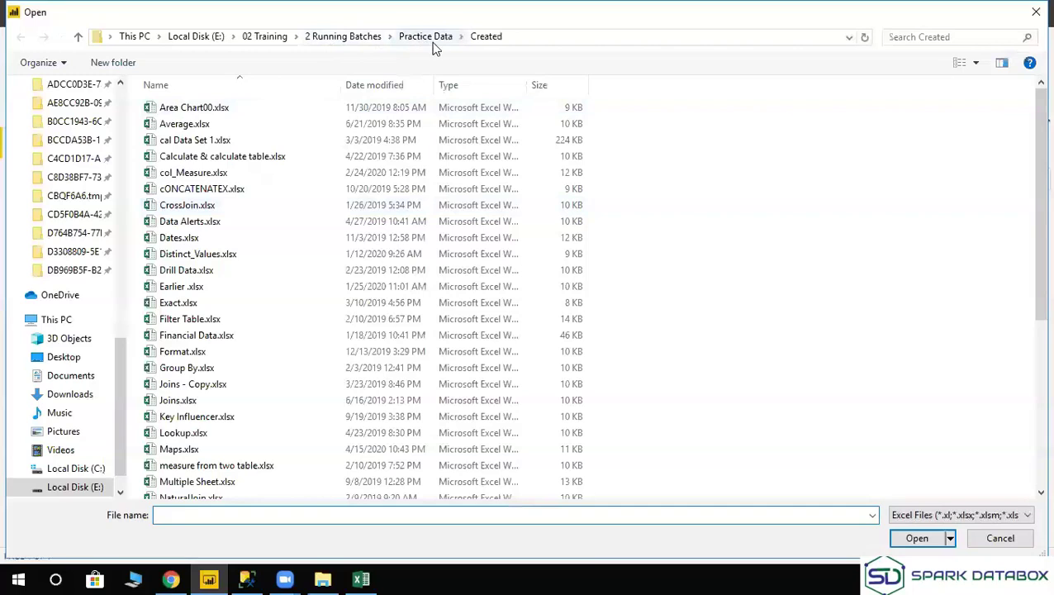
left_click(426, 36)
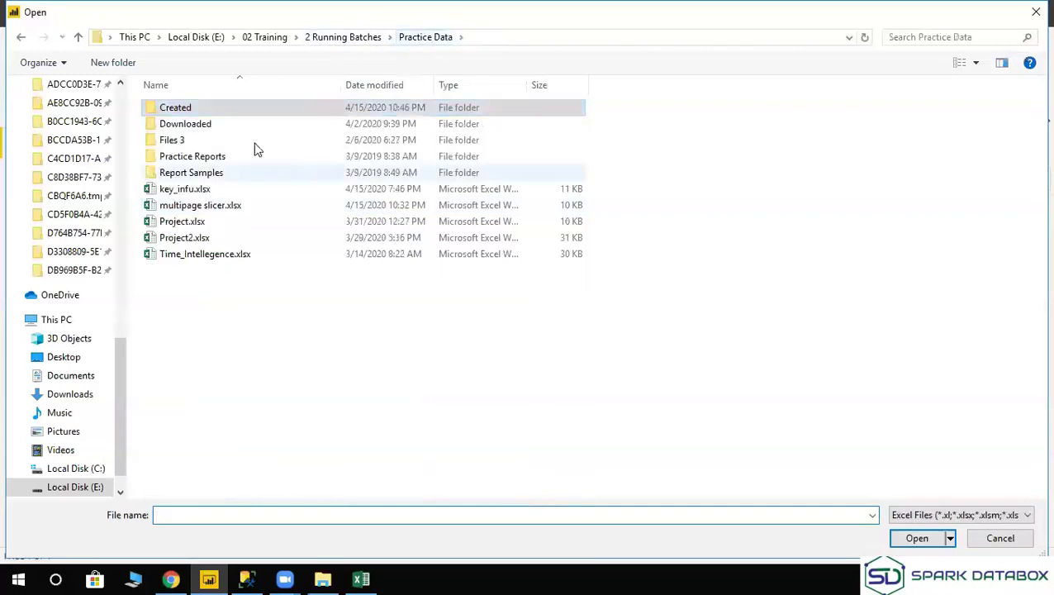
double_click(199, 125)
double_click(199, 109)
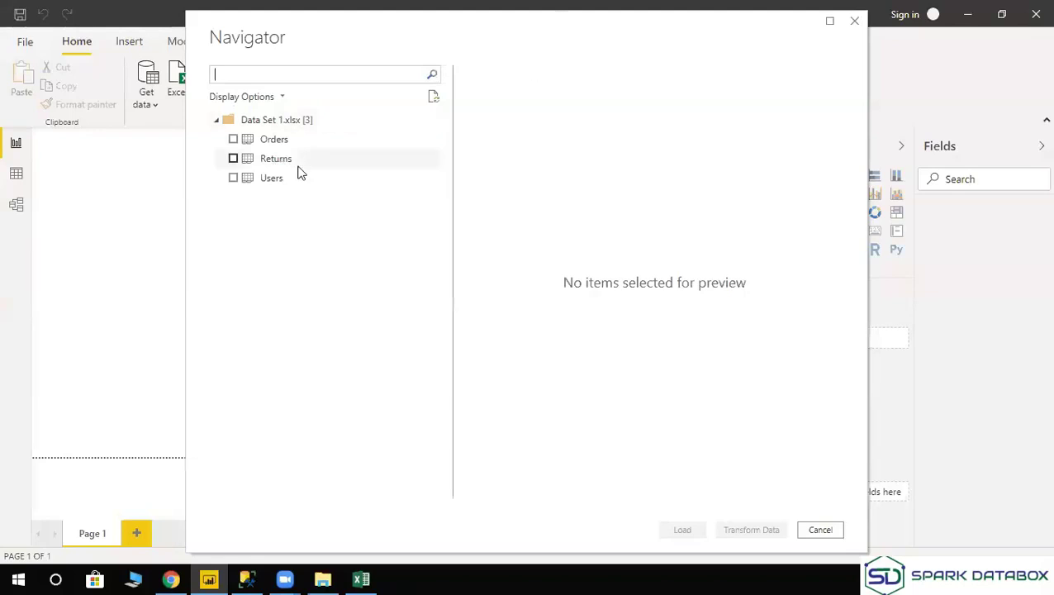
Preview the Returns table of Data Set 1.xlsx and load it into the report.
left_click_drag(532, 41, 345, 31)
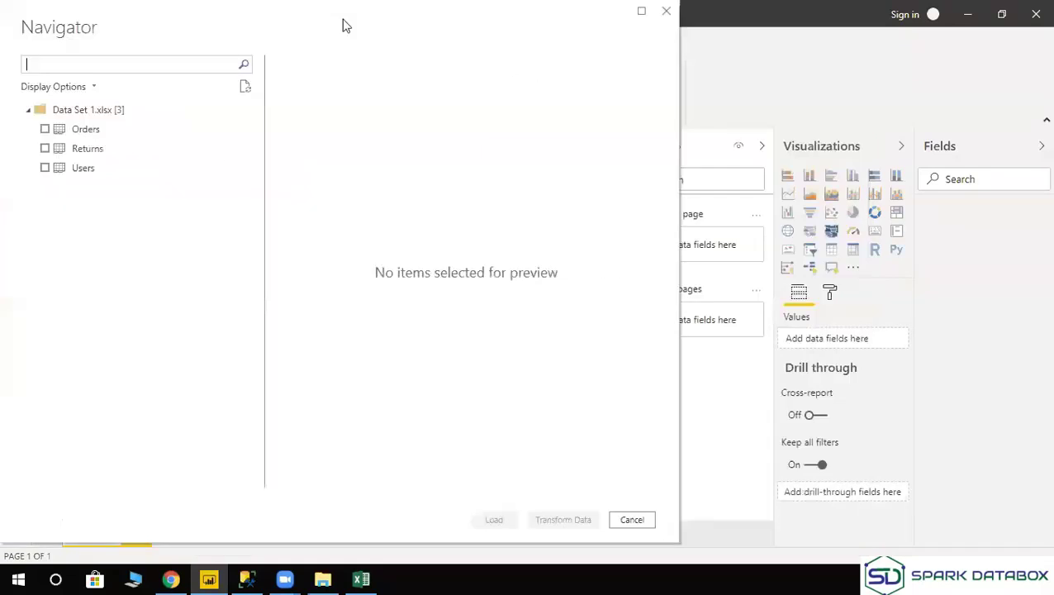
left_click(44, 149)
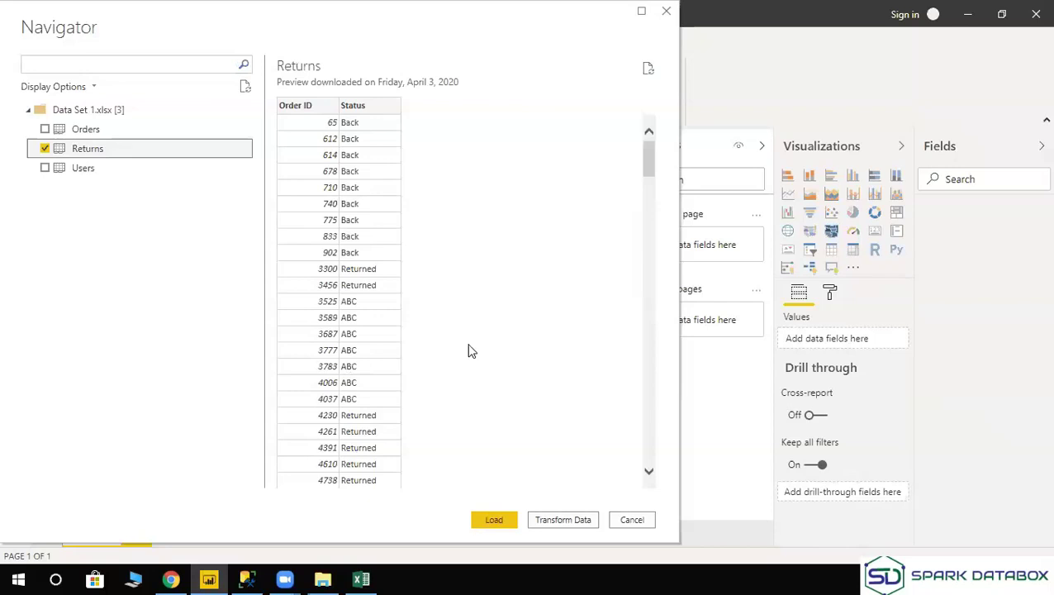
left_click_drag(438, 21, 426, 249)
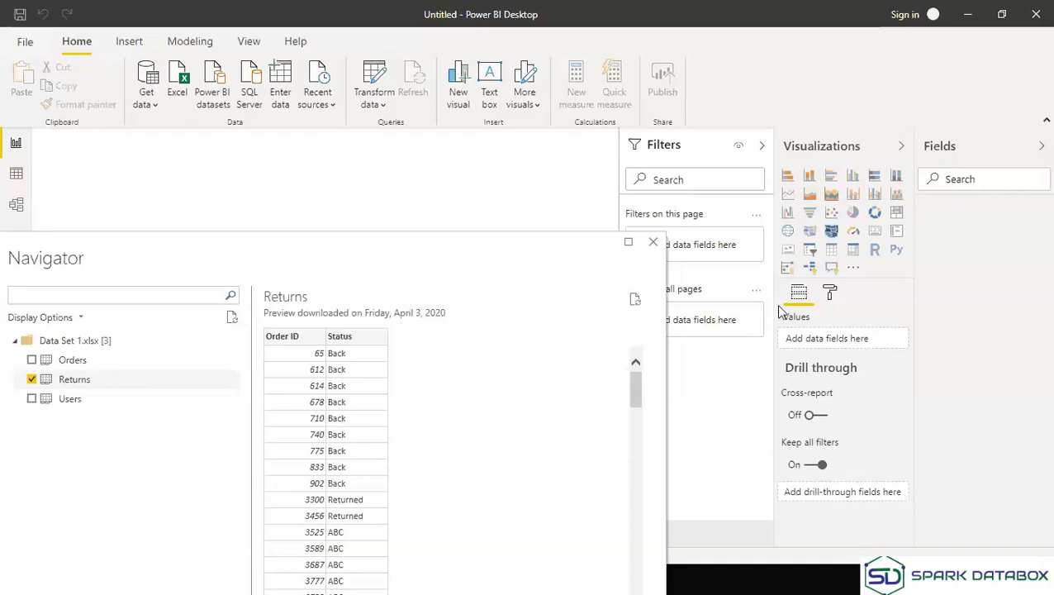
left_click_drag(498, 279, 492, 52)
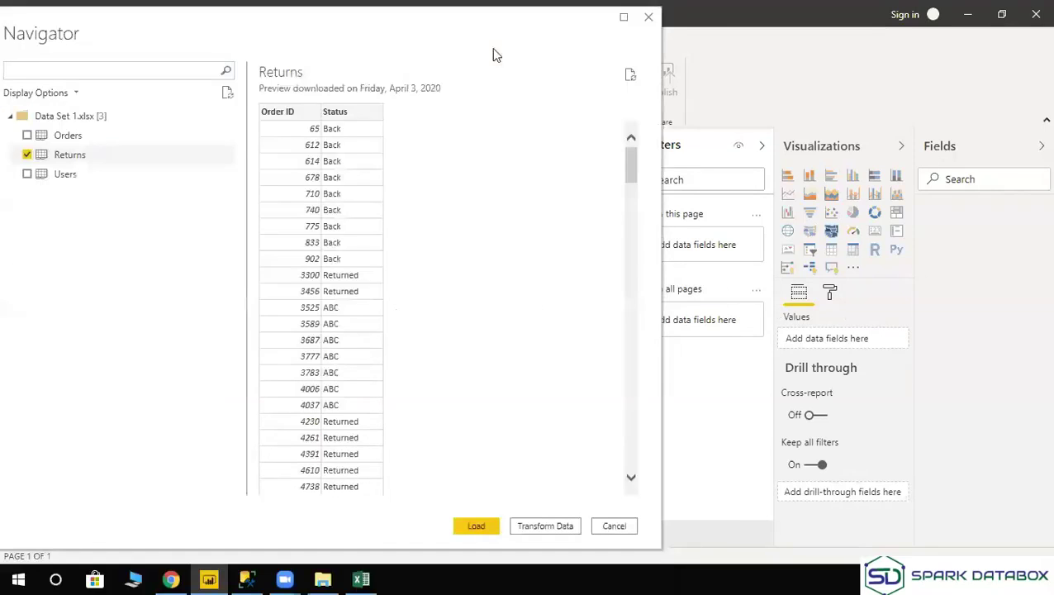
left_click(484, 529)
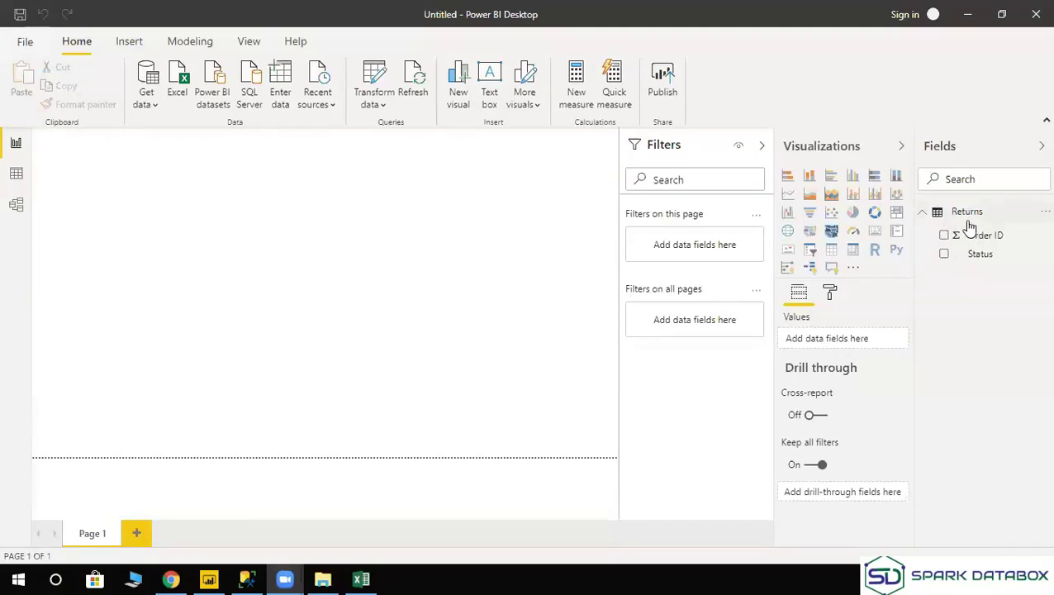
Import the text file Data Set 2_ SUMX Likes.csv with the Comma delimiter and load it into the report.
left_click(153, 105)
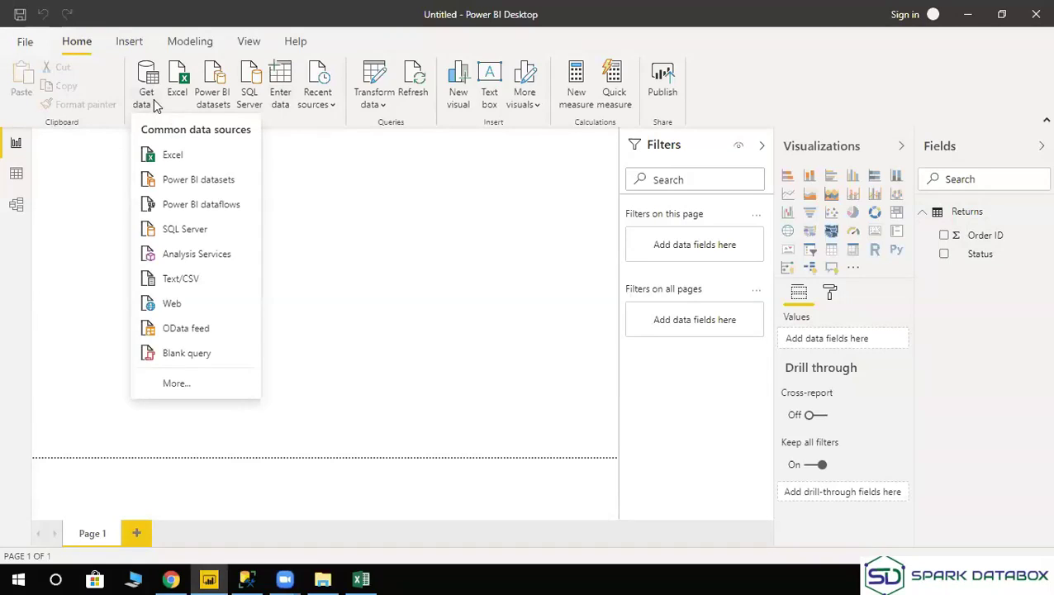
left_click(199, 285)
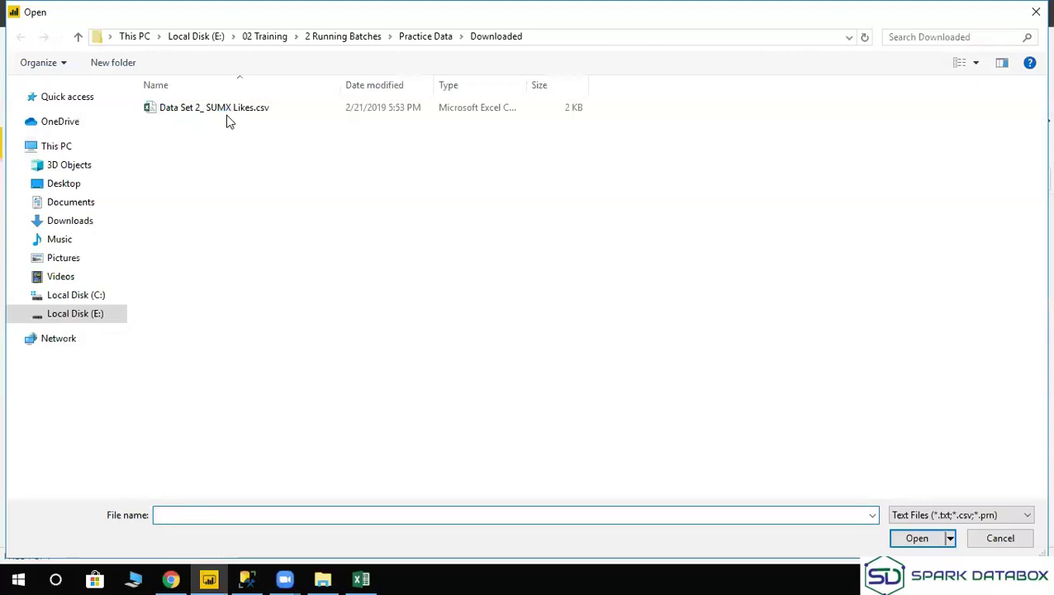
double_click(224, 116)
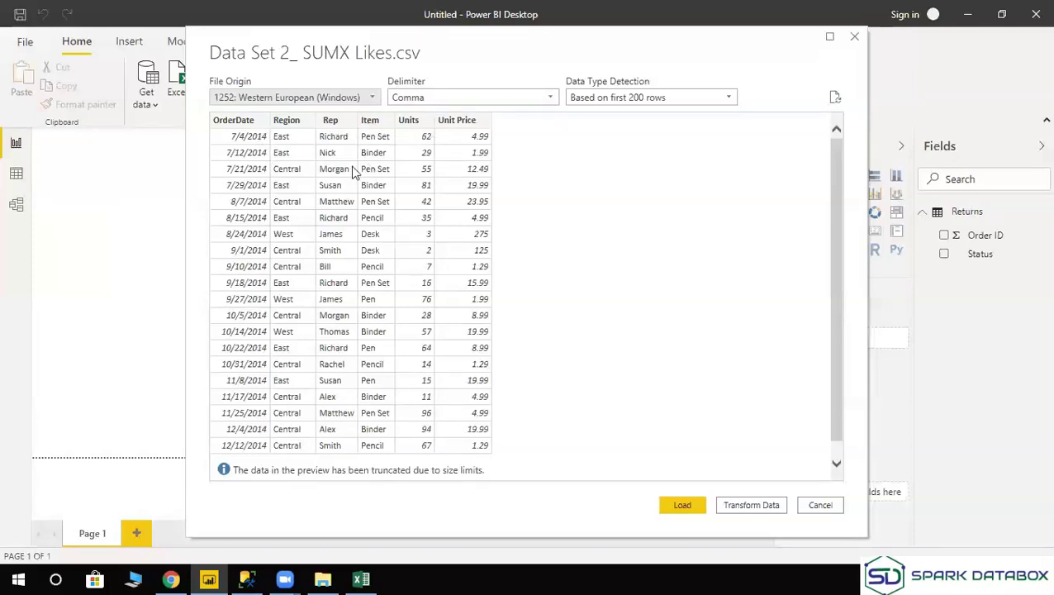
left_click(427, 103)
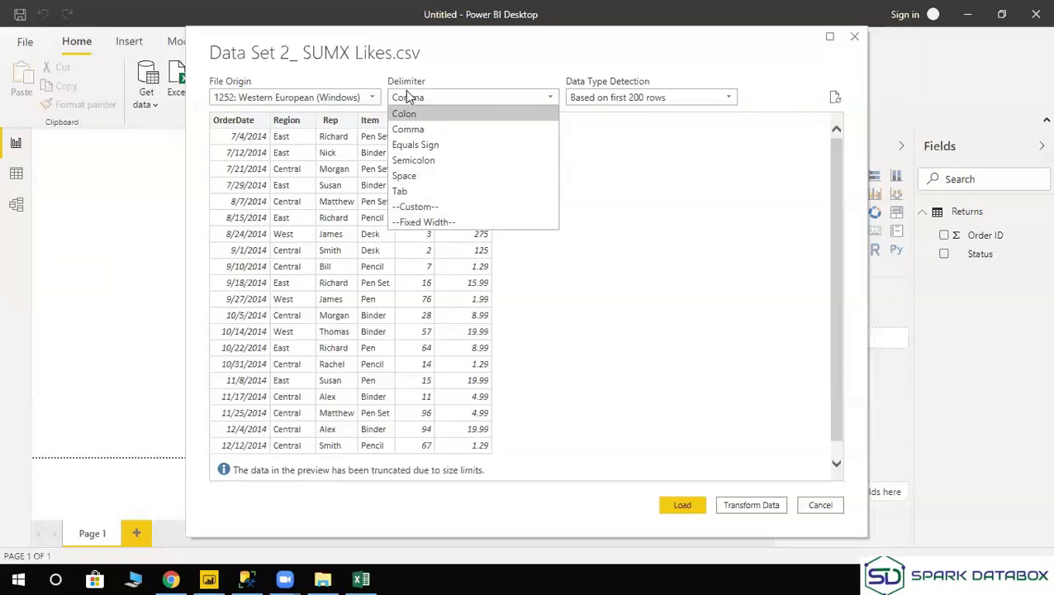
left_click(506, 65)
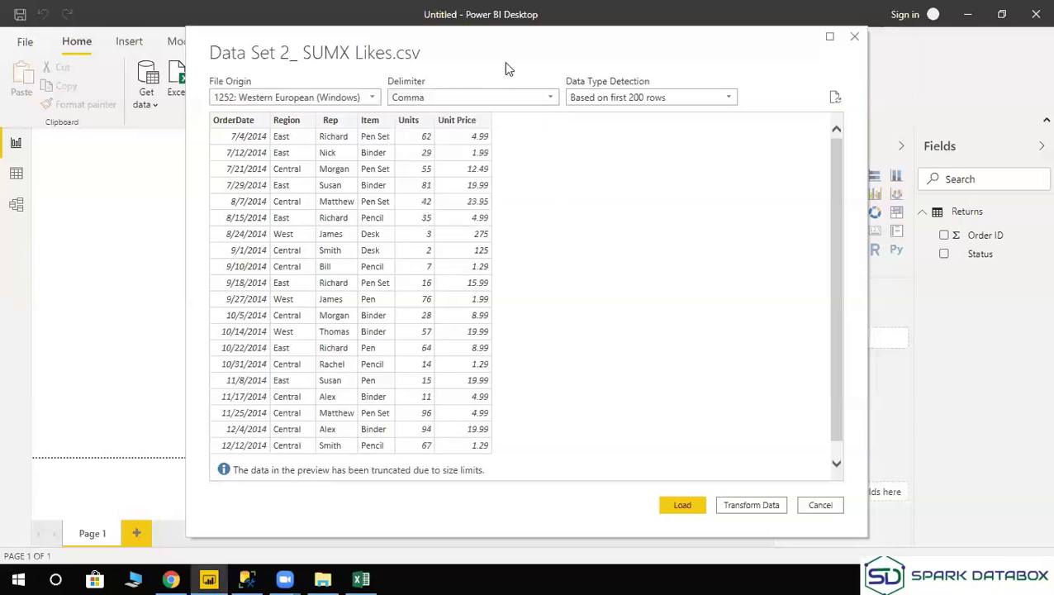
left_click(683, 505)
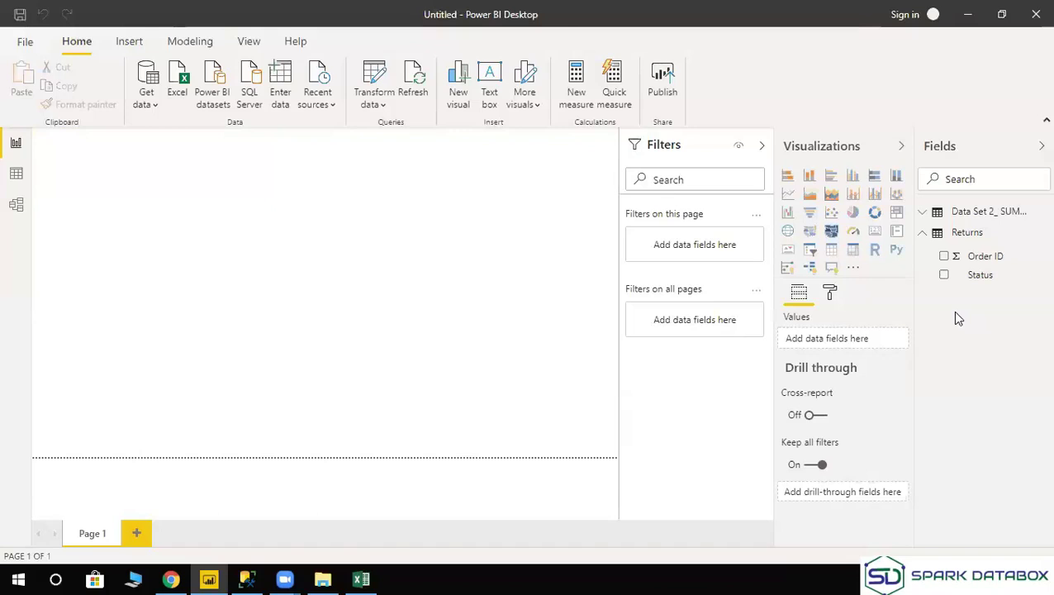
Start a new SQL Server database connection as a further data source.
left_click(146, 104)
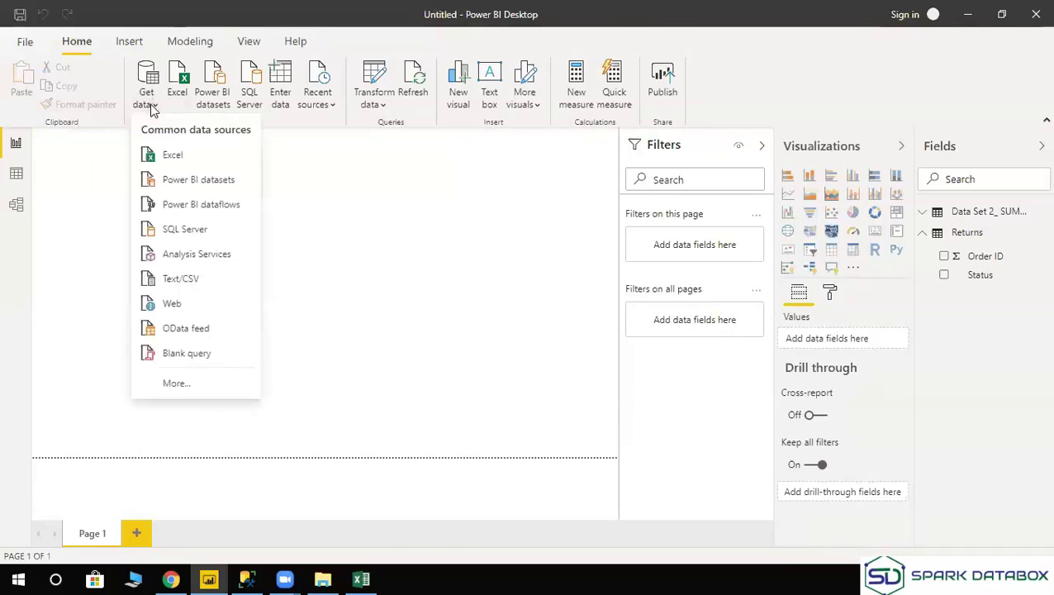
left_click(189, 229)
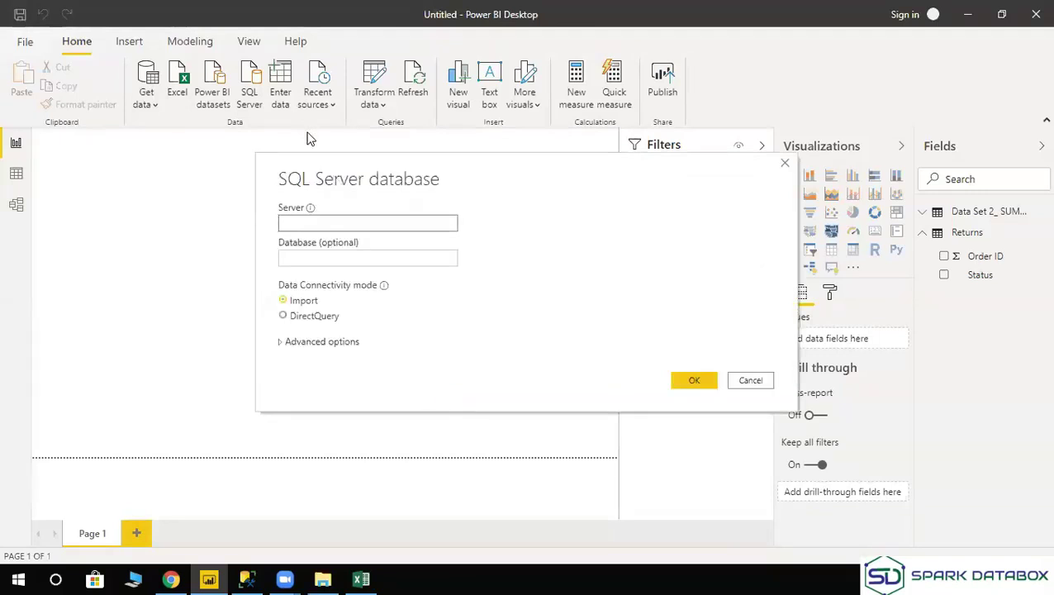
left_click(350, 263)
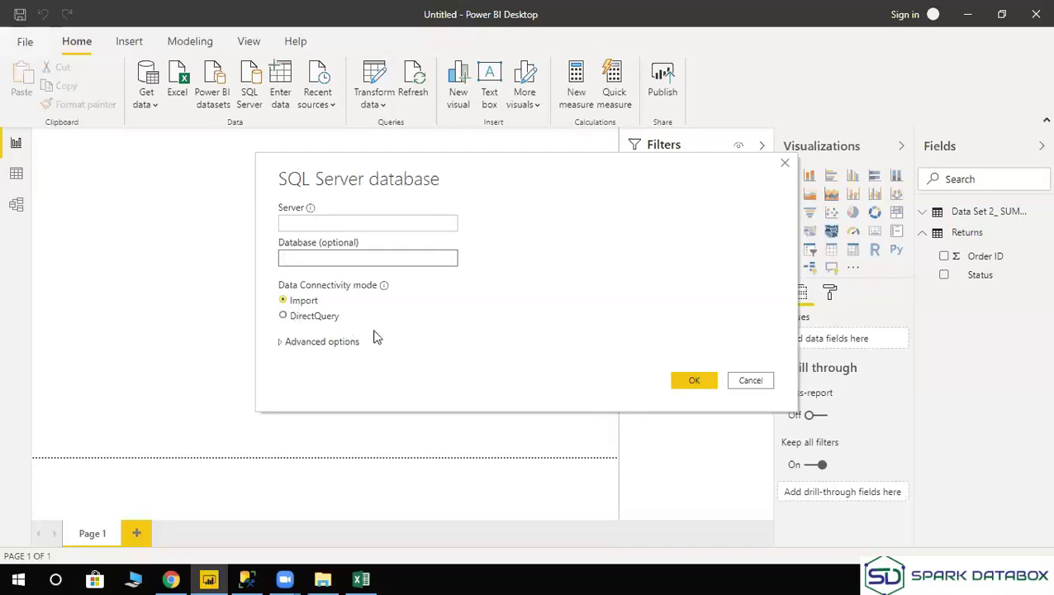
left_click_drag(553, 156, 476, 86)
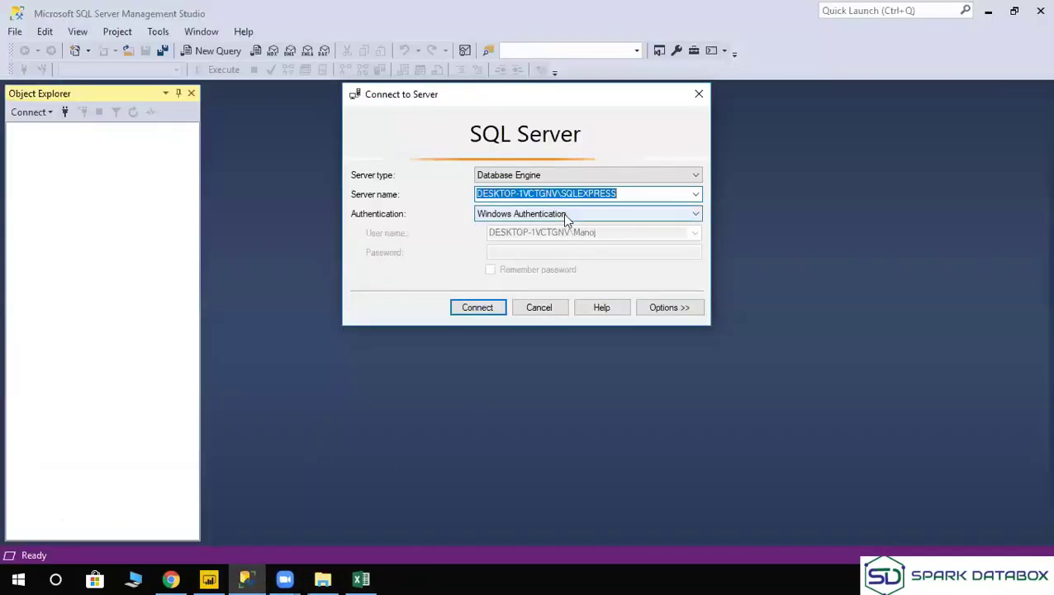
Connect SQL Server Management Studio to DESKTOP-1VCTGNV\SQLEXPRESS with Windows Authentication and enter that server name in Power BI's SQL Server connection.
left_click(481, 310)
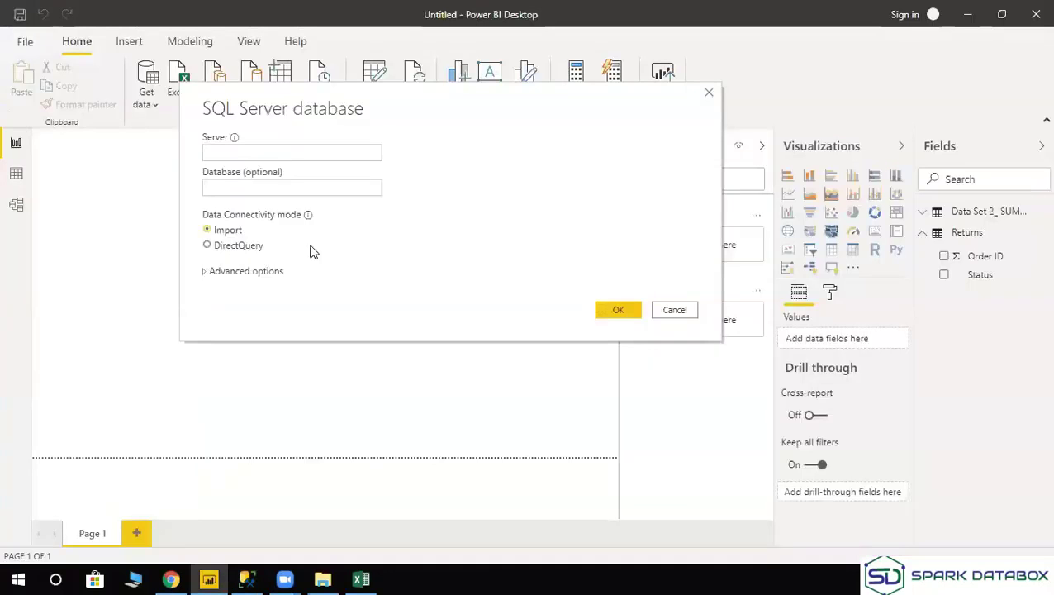
type("DESKTOP-1VCTGNV\\SQLEXPRESS")
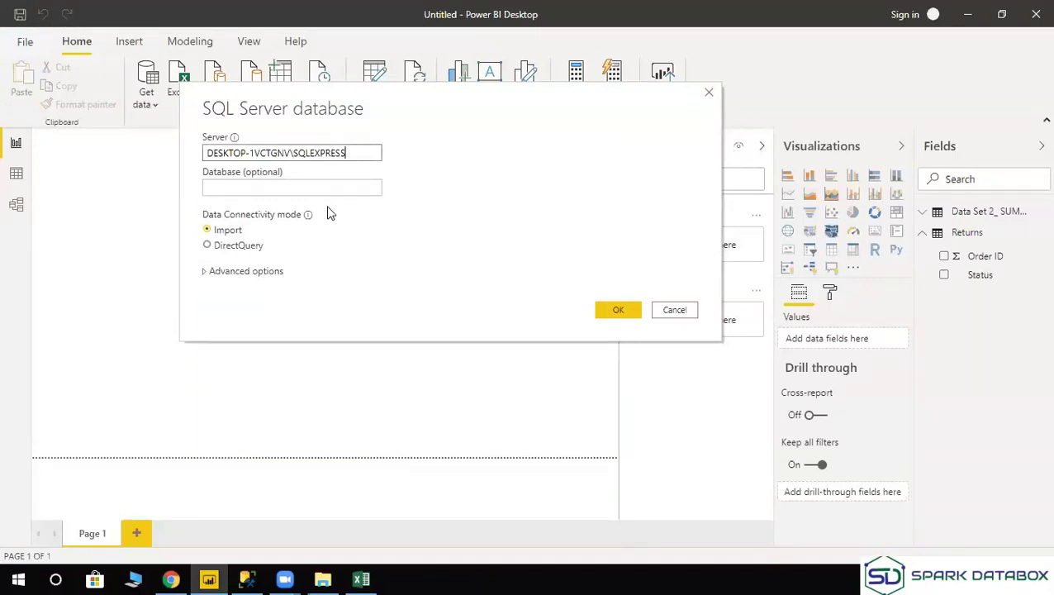
left_click(349, 190)
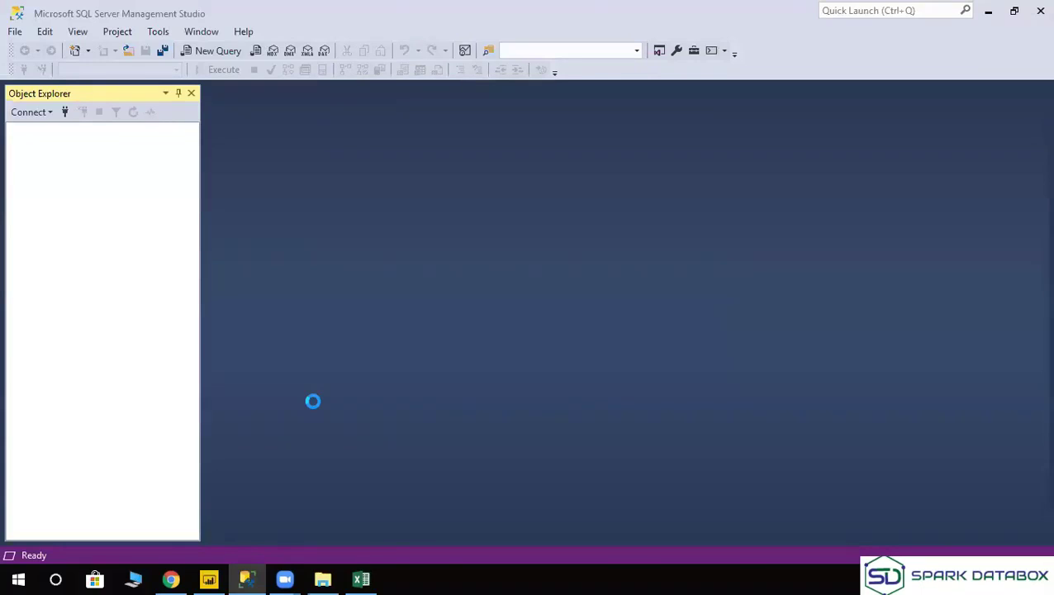
left_click(211, 577)
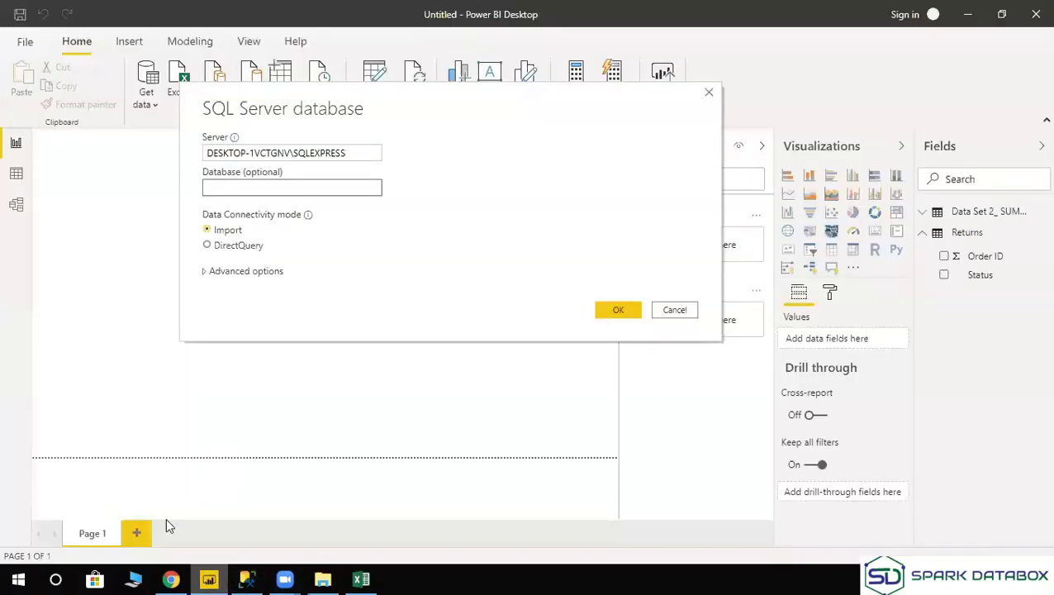
left_click(245, 577)
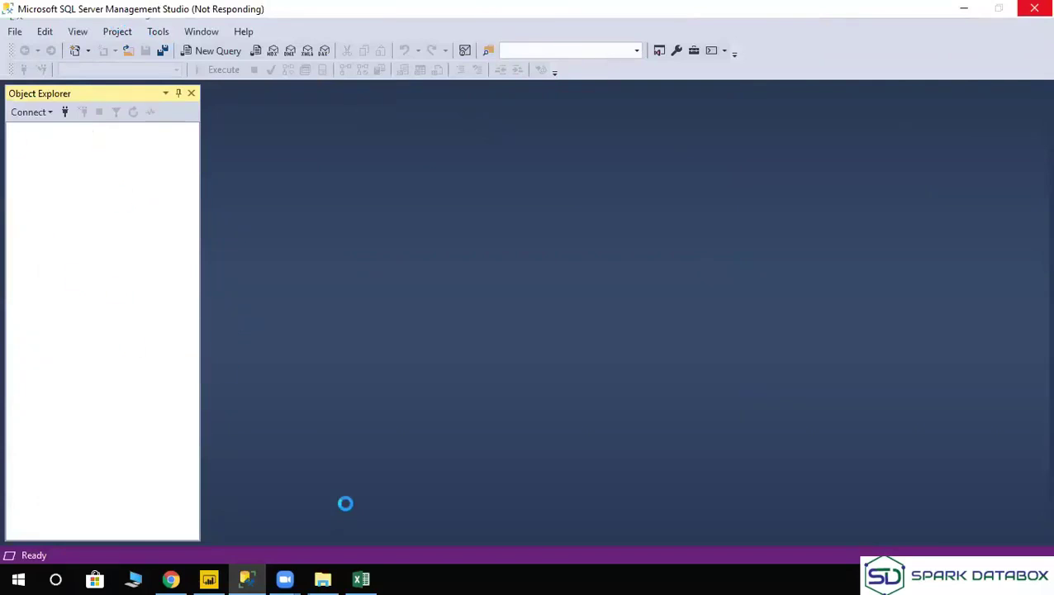
left_click(211, 577)
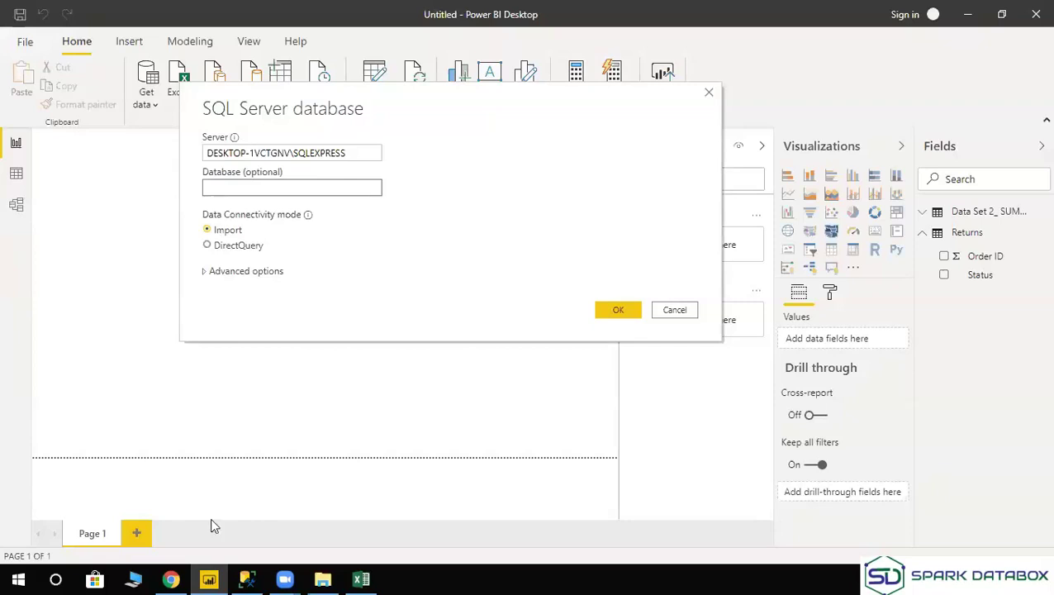
Switch to SQL Server Management Studio and expand the server's Databases folder to look up the database name.
left_click(246, 578)
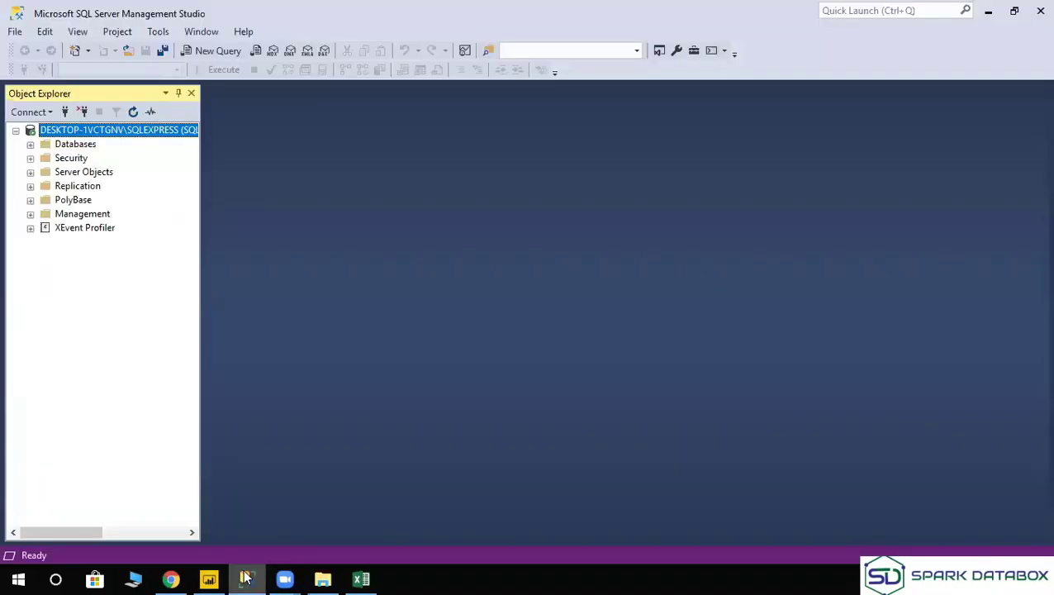
left_click(30, 146)
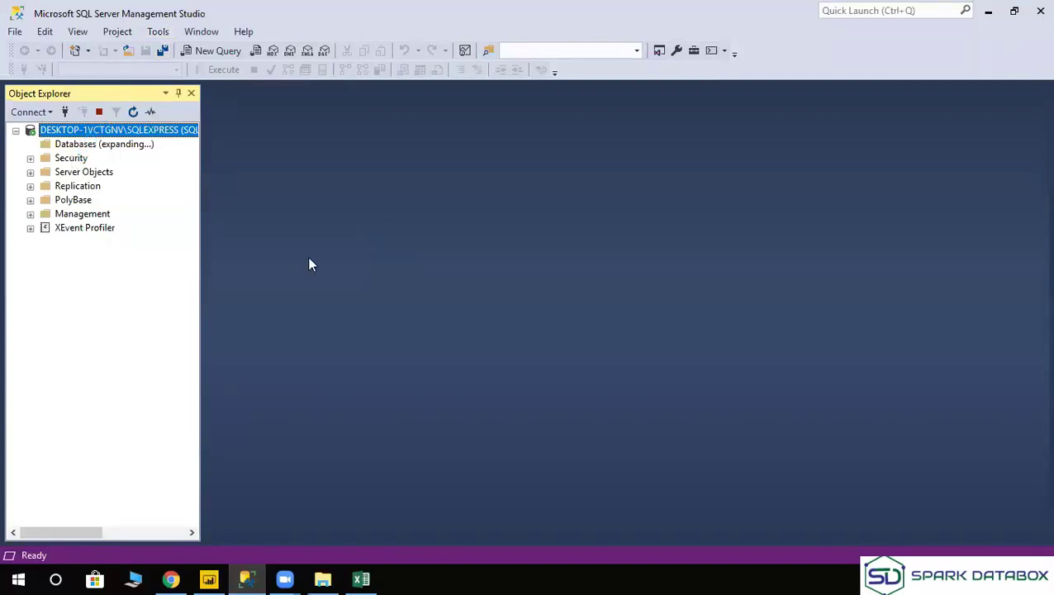
left_click(217, 51)
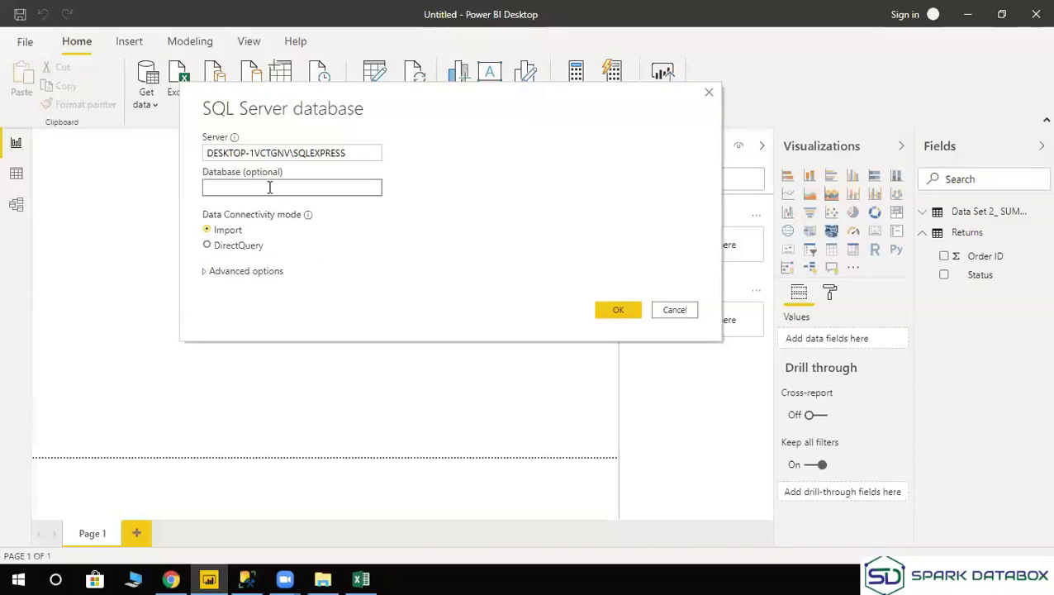
Connect Power BI to the SQL Server database first using the DirectQuery connectivity mode.
left_click(269, 187)
type("first")
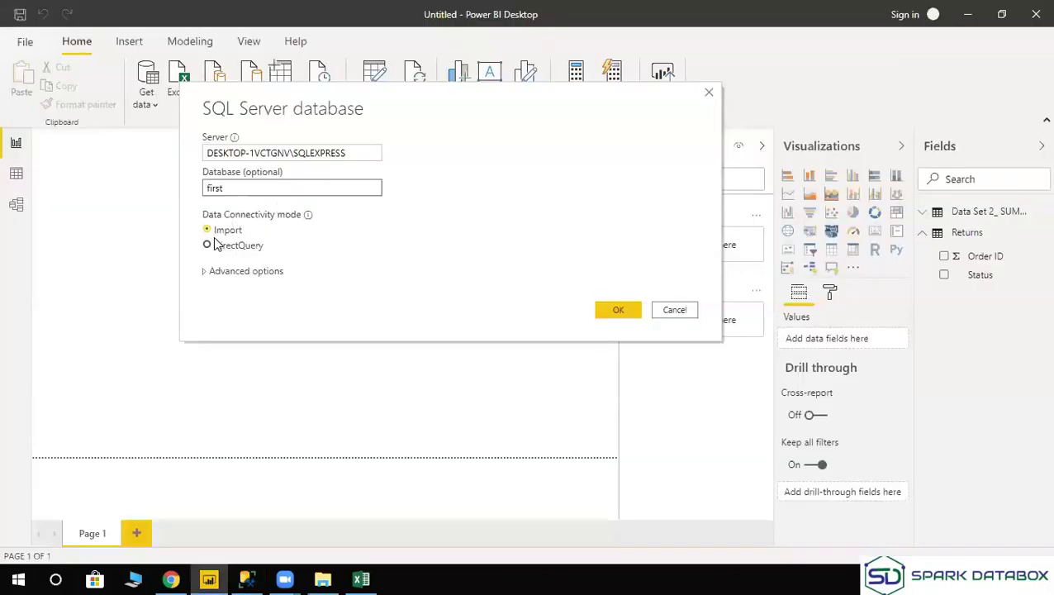
left_click(209, 245)
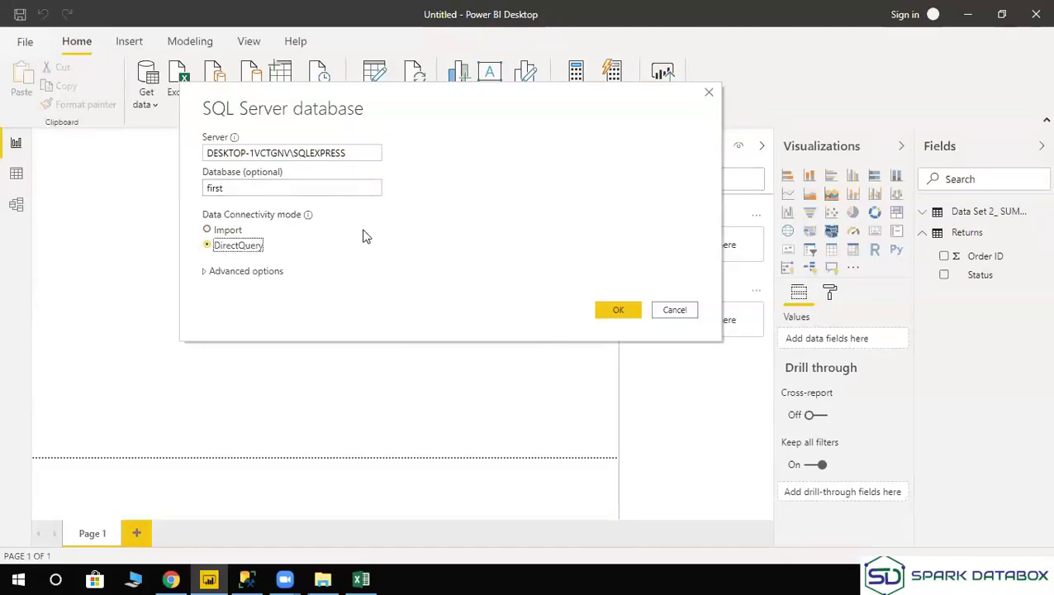
left_click(619, 309)
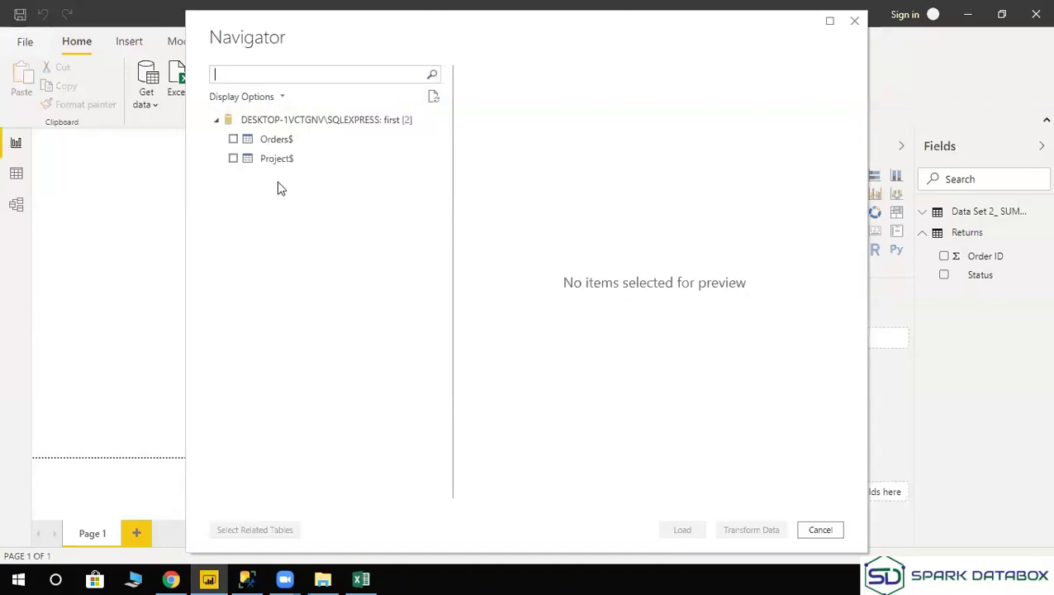
Load the Orders$ table from the SQL Server database into the model and accept the potential security risk.
left_click(234, 140)
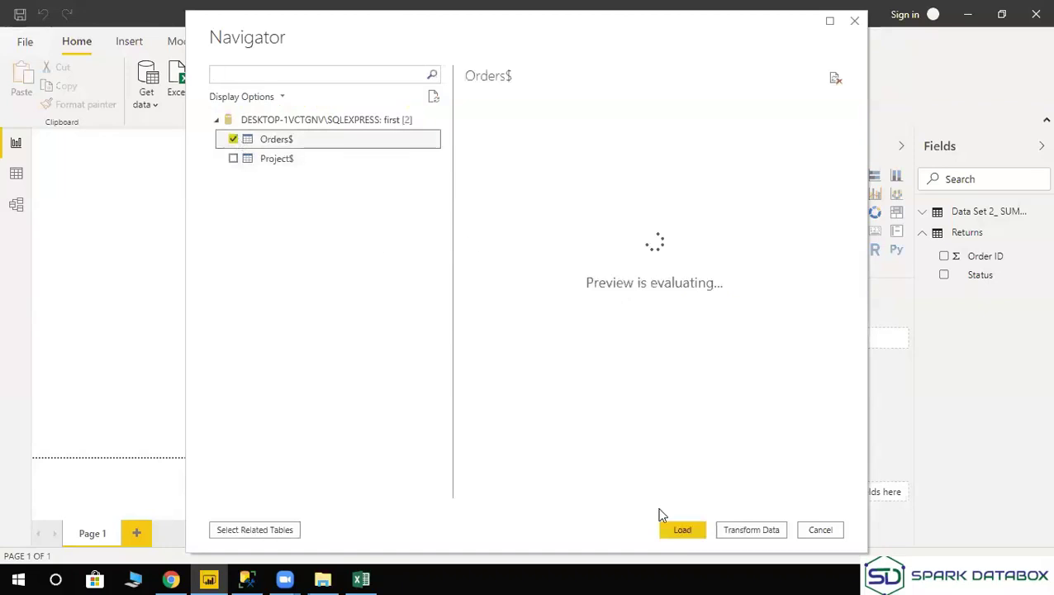
left_click(679, 530)
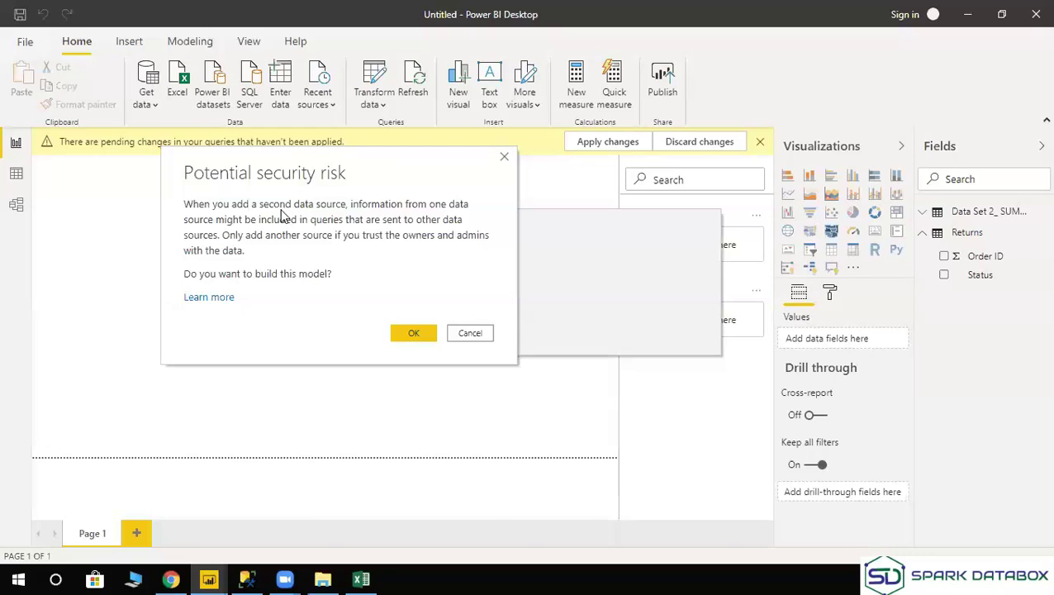
left_click(414, 333)
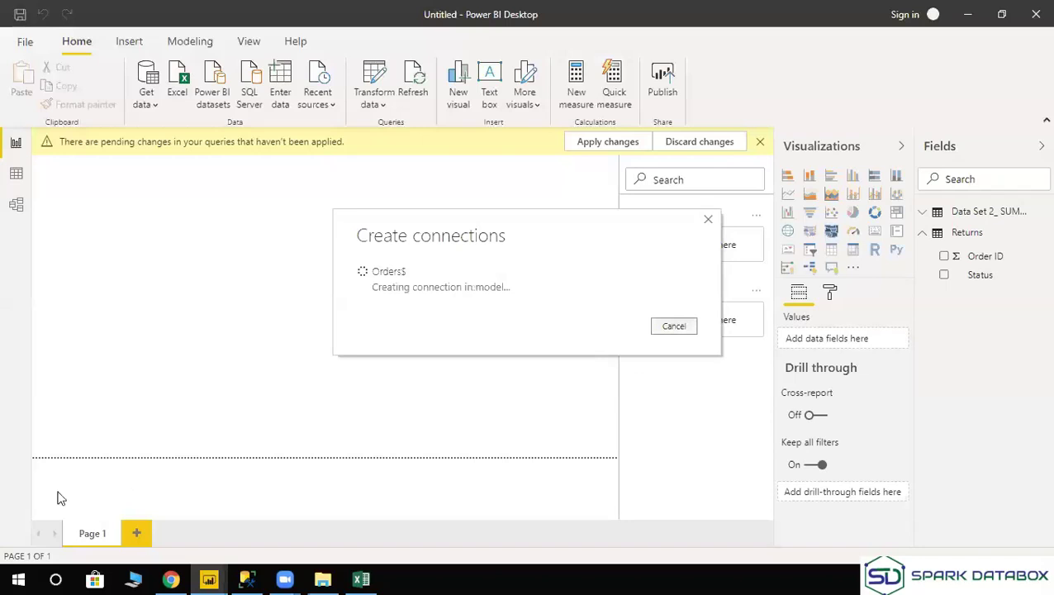
Switch to Excel, add a new worksheet to DAX for Training.xlsx and enter Import in cell A1.
left_click(358, 578)
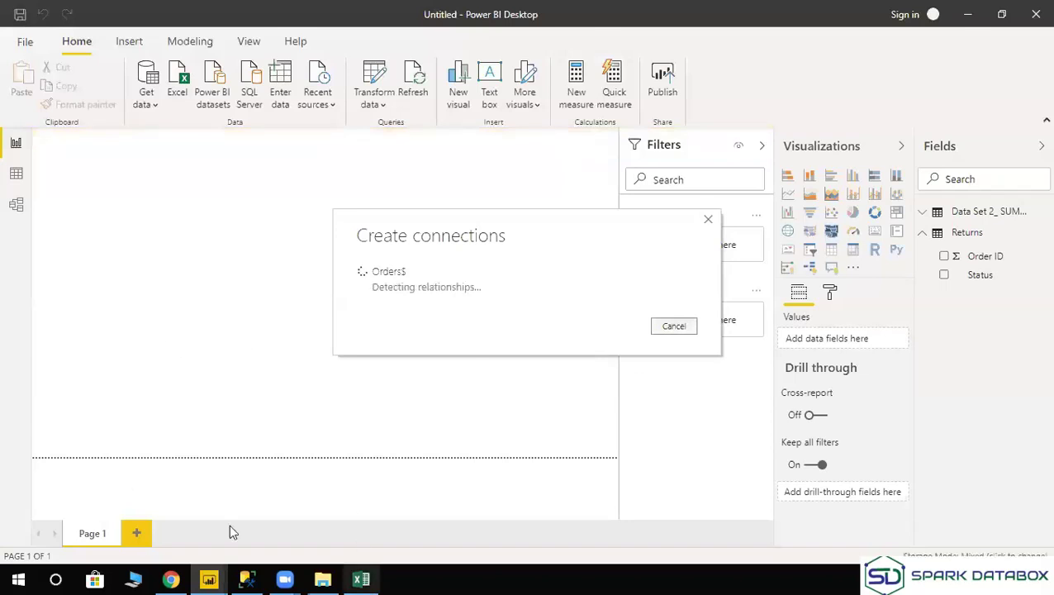
key("shift+F11")
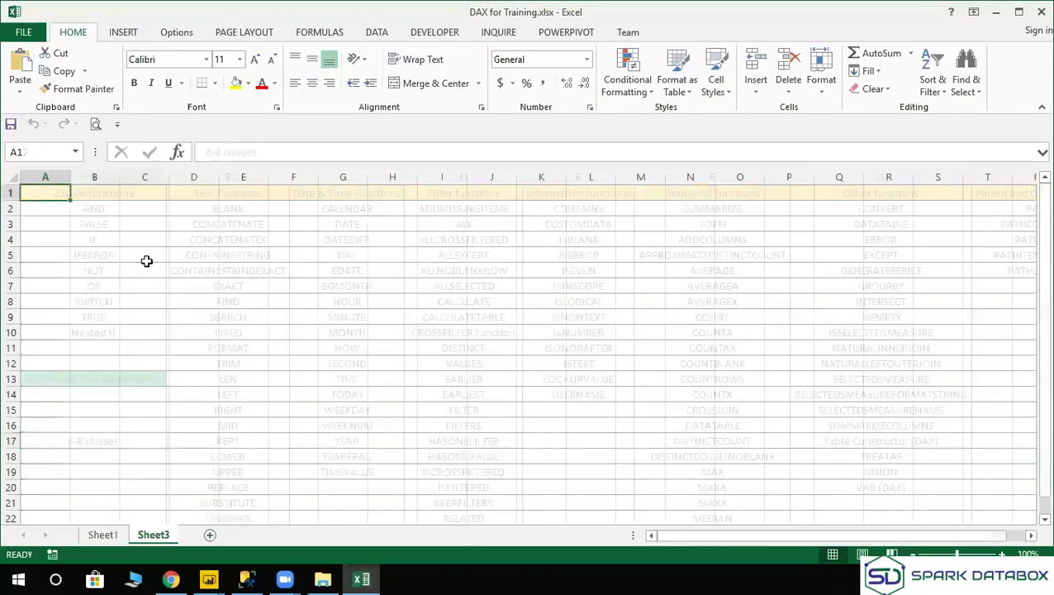
type("1")
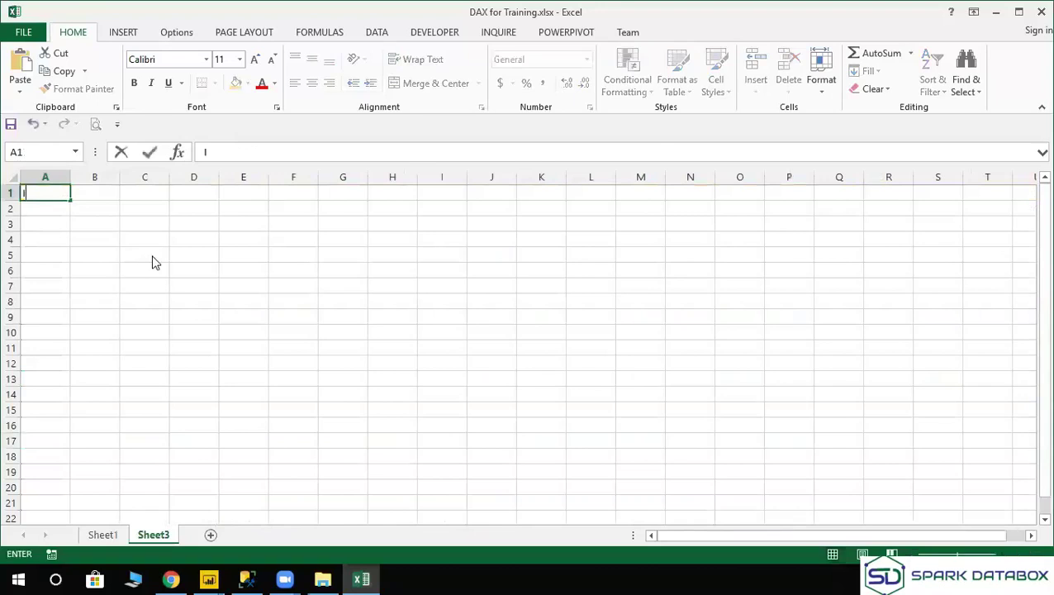
key("alt+Tab")
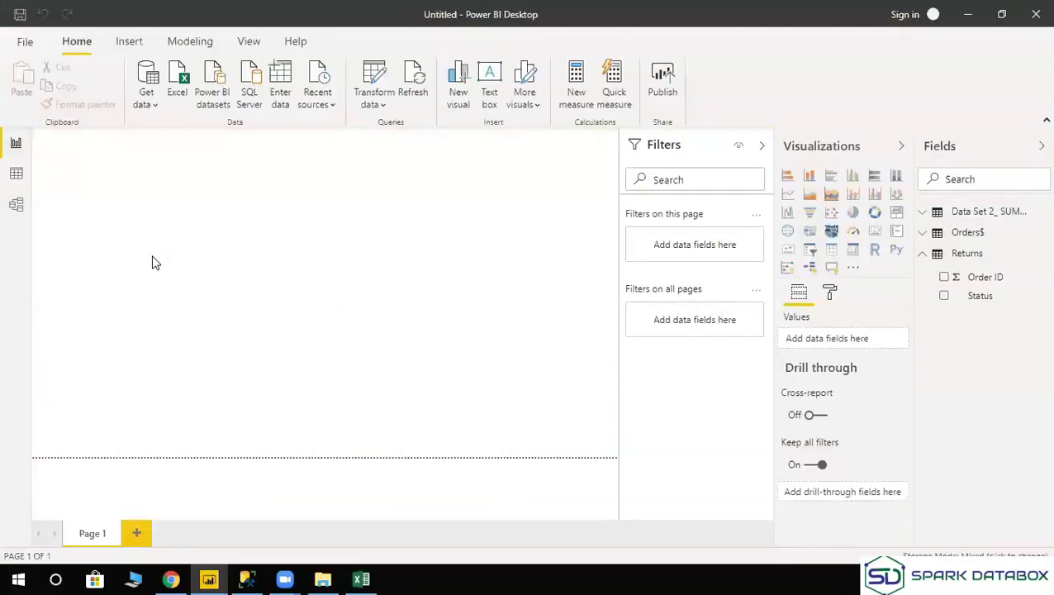
key("alt+Tab")
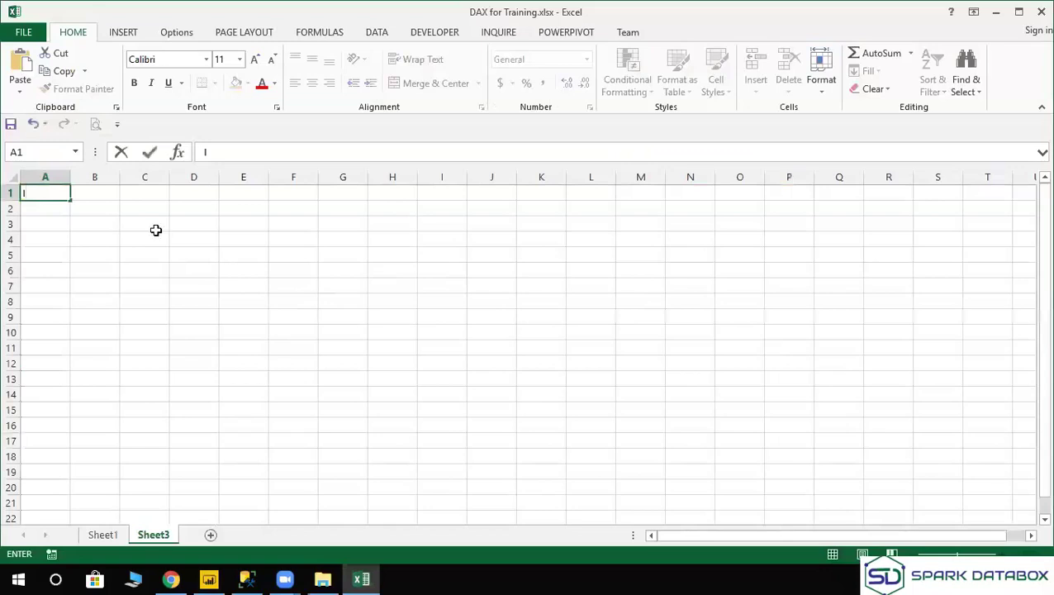
type("mport mode")
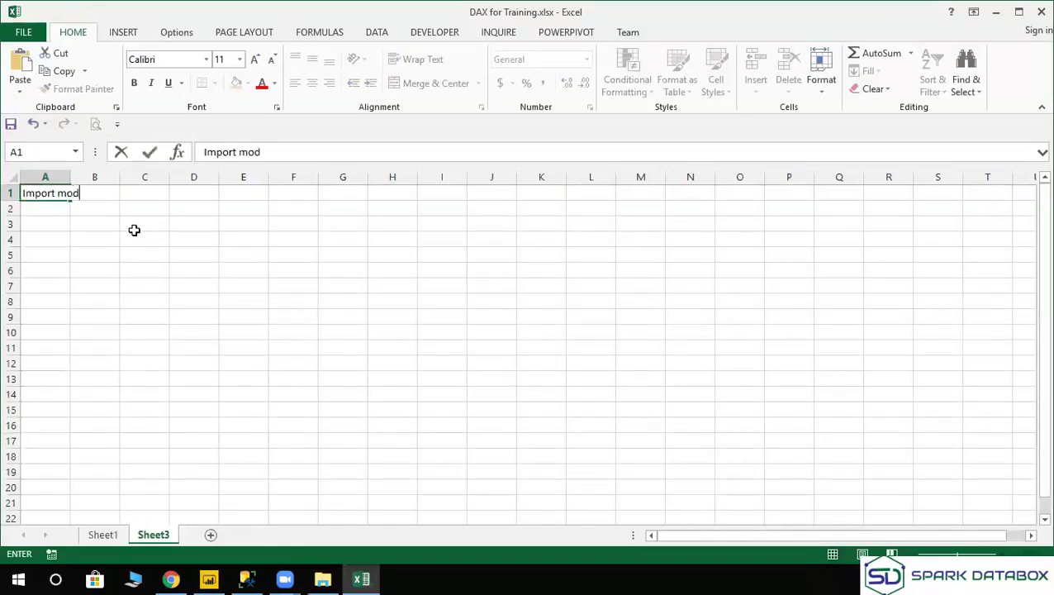
key("BackSpace")
key("BackSpace")
key("BackSpace")
key("BackSpace")
key("BackSpace")
key("Return")
Enter Direct Query in cell A2 and Live in cell A4 of the new worksheet.
type("D")
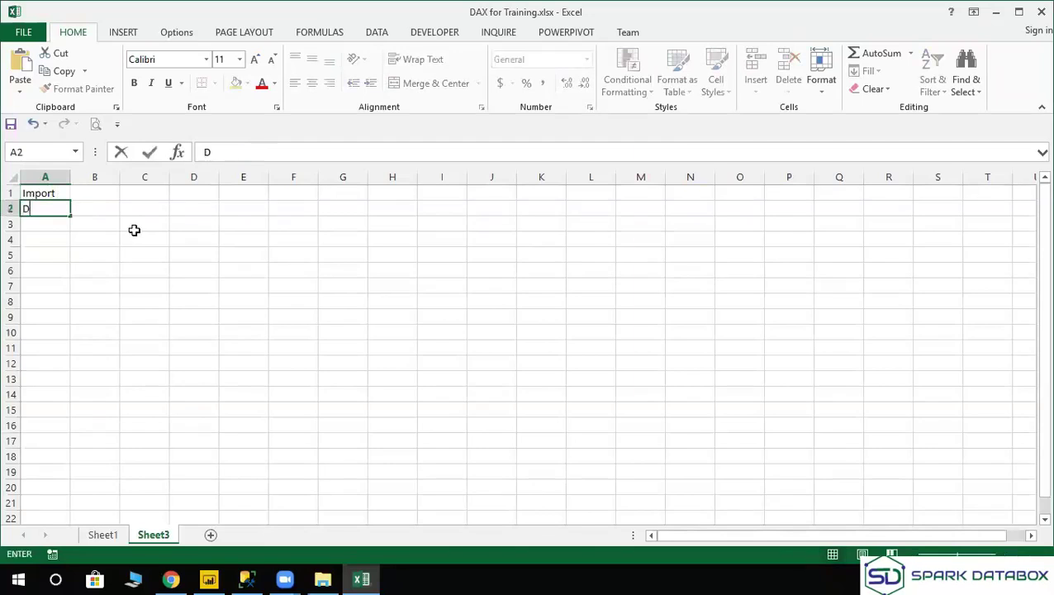
type("irect Query")
key("Tab")
key("Down")
key("Down")
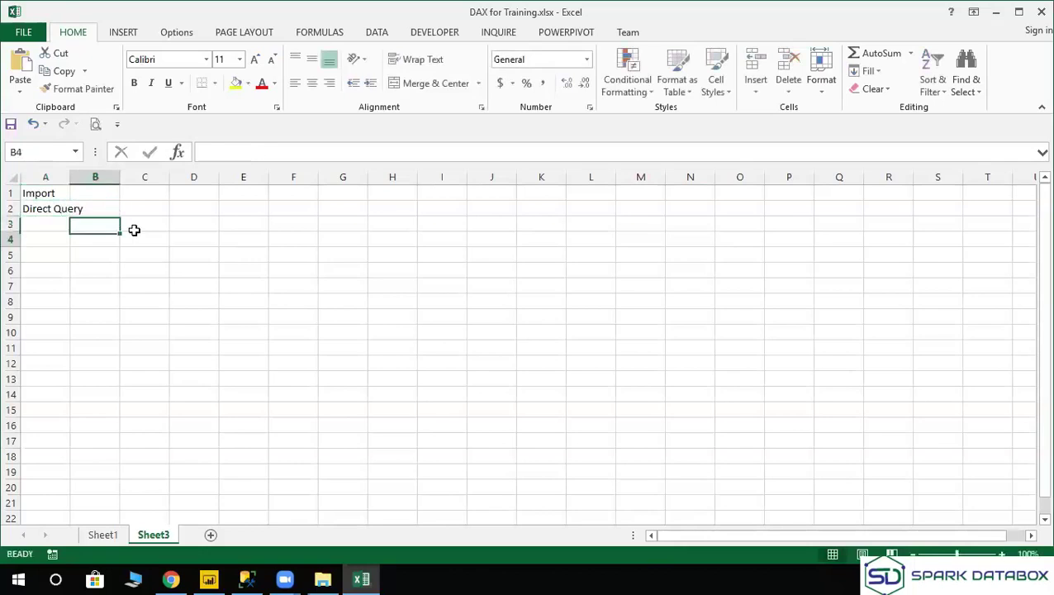
key("Left")
type("Live")
key("Tab")
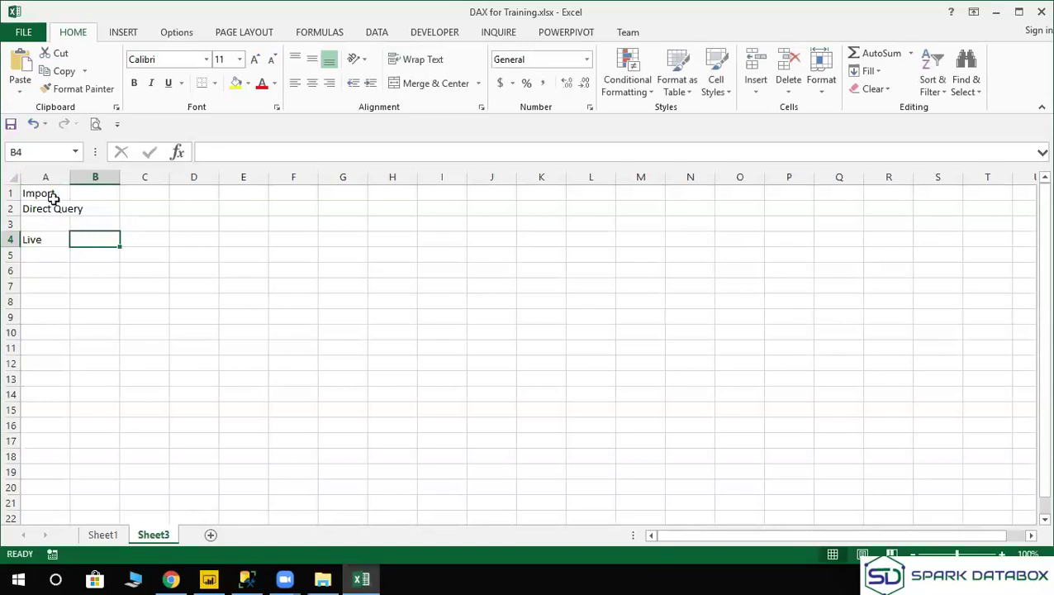
left_click_drag(53, 198, 85, 207)
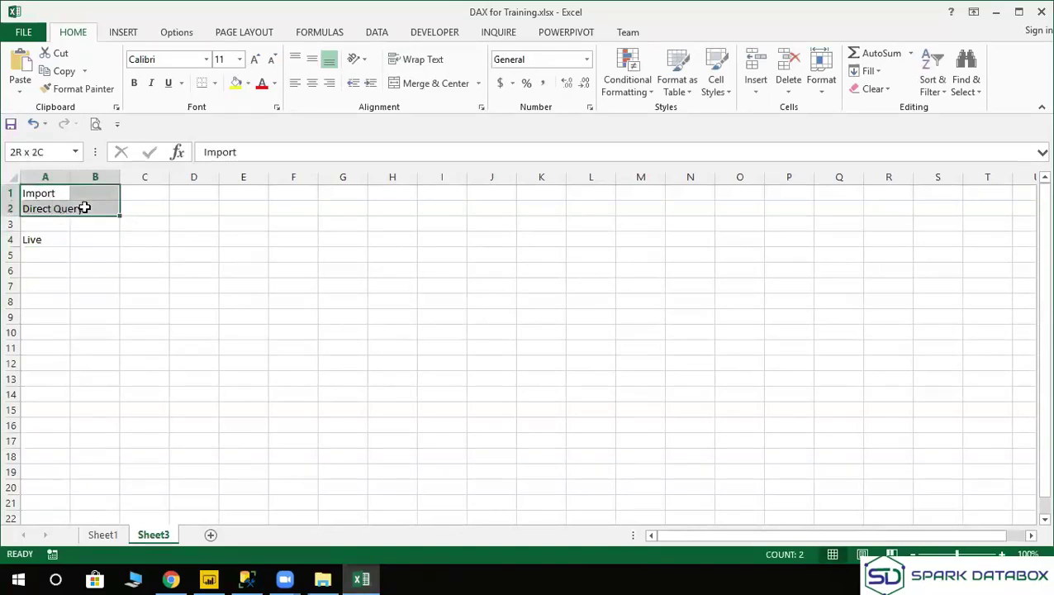
left_click(40, 189)
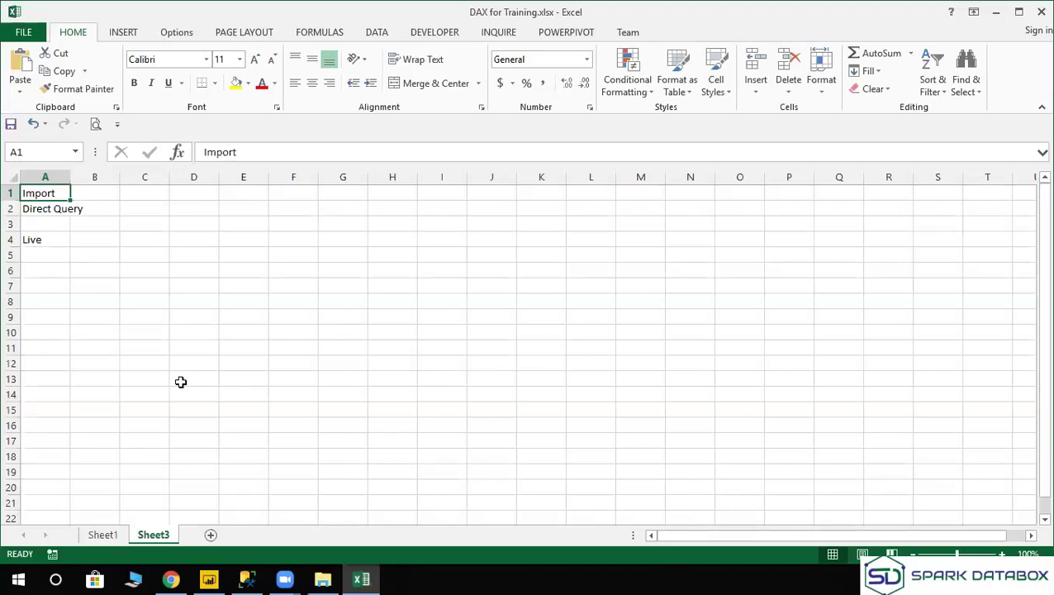
left_click(208, 579)
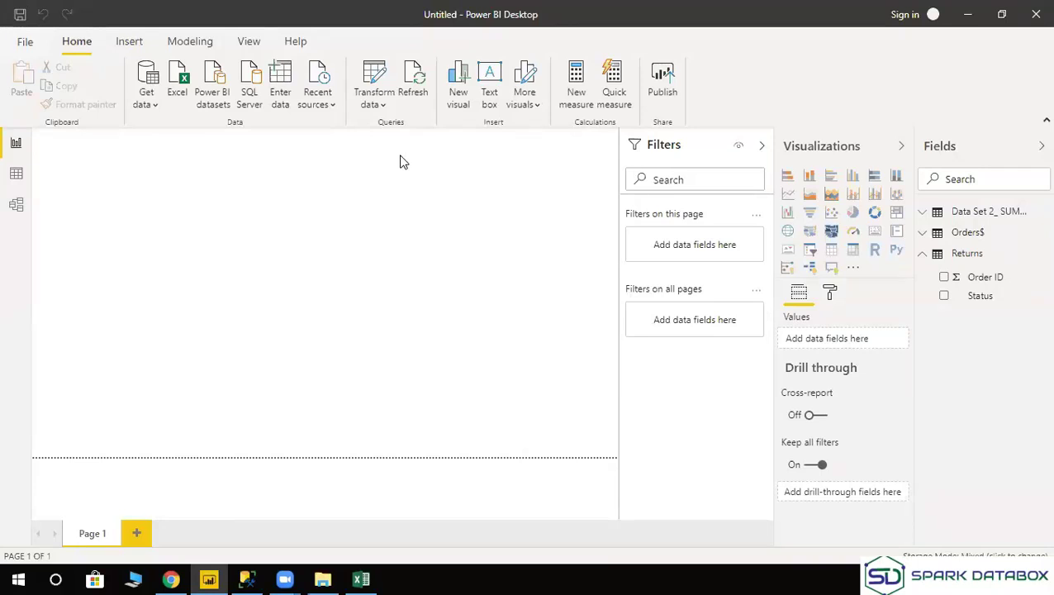
key("alt+Tab")
left_click(52, 209)
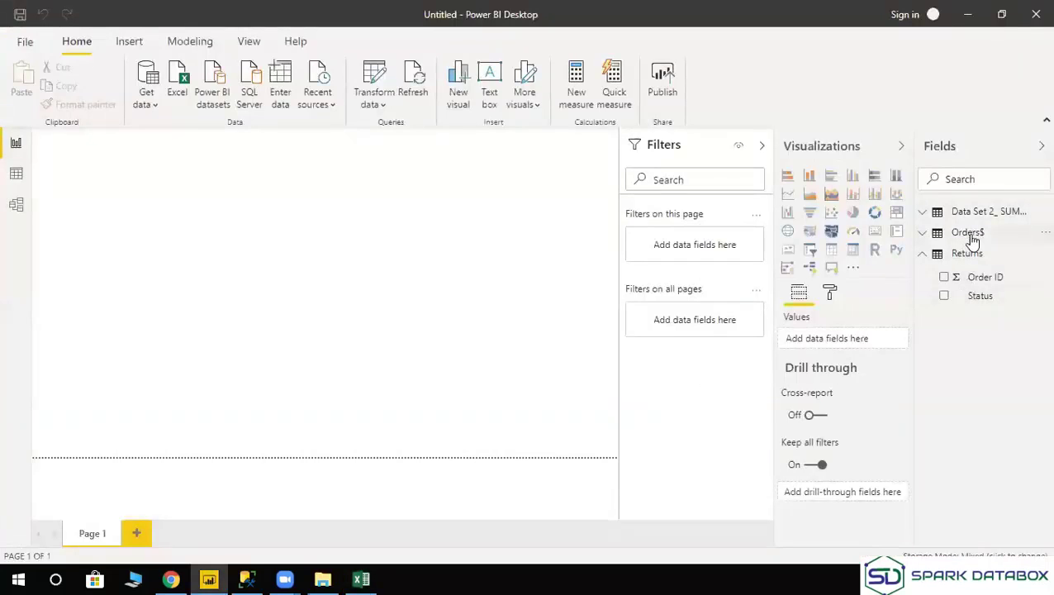
Examine the Orders$ table's fields in Power BI's report and data views, then return to the report view.
left_click(971, 236)
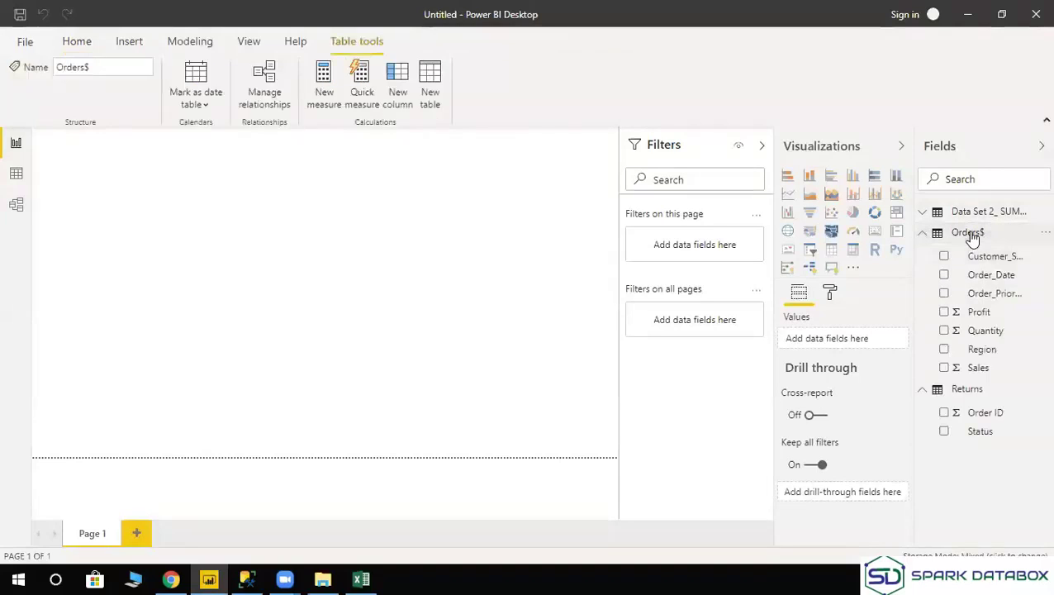
left_click(16, 177)
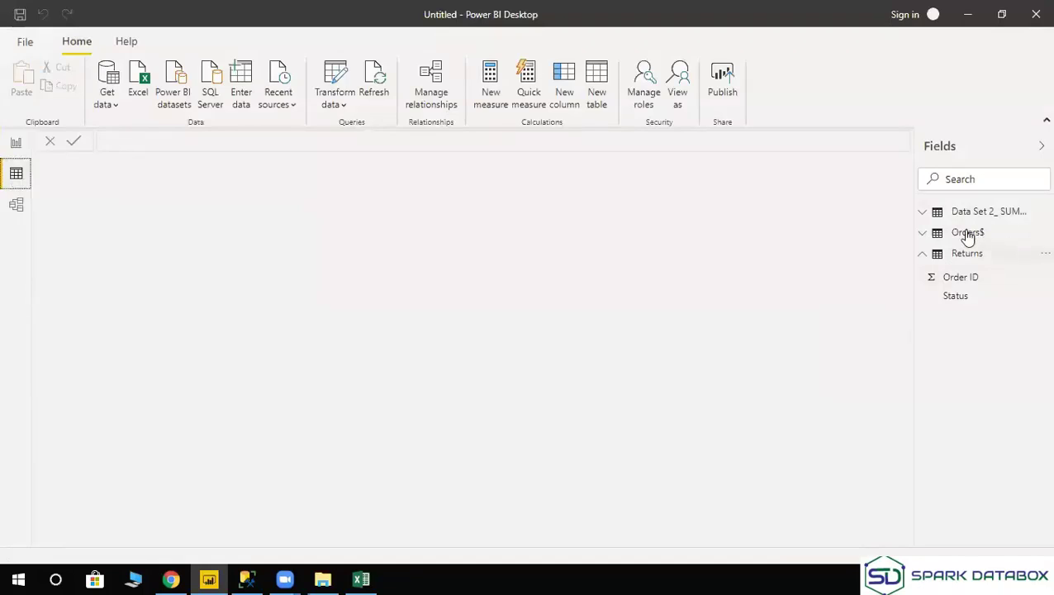
left_click(967, 235)
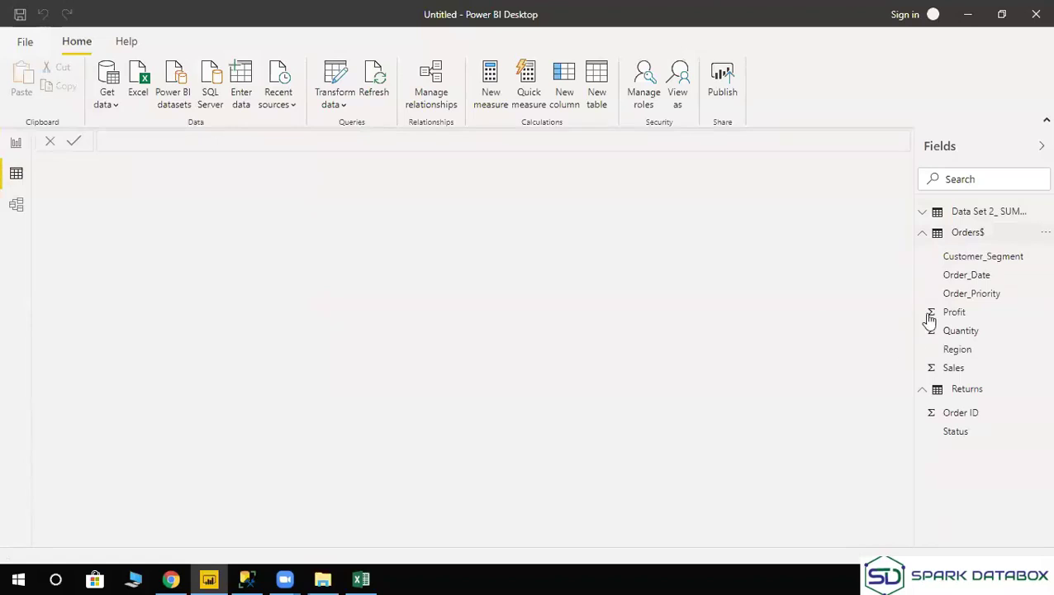
left_click(967, 258)
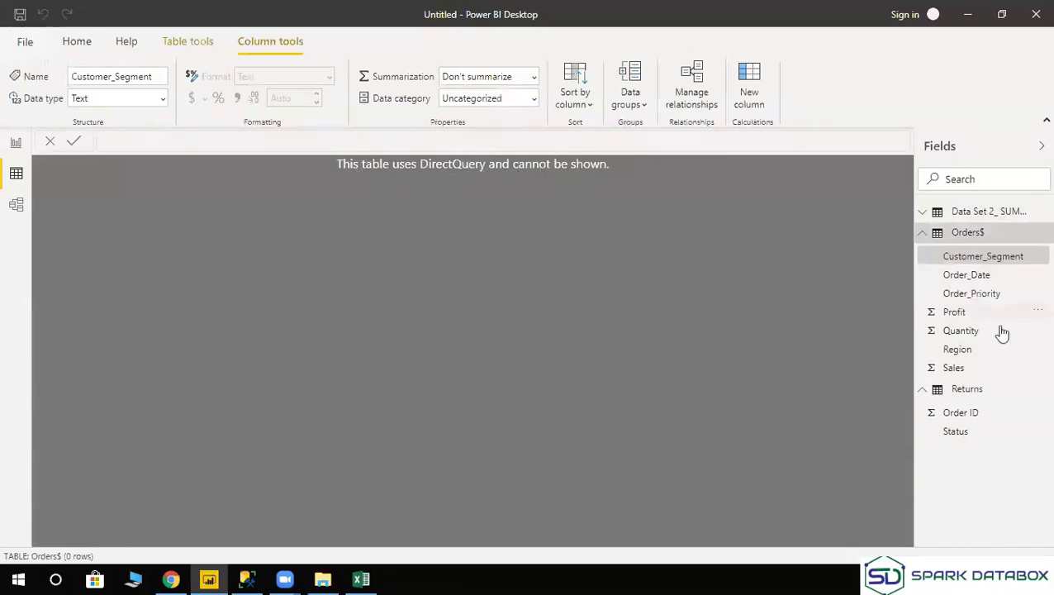
left_click(923, 234)
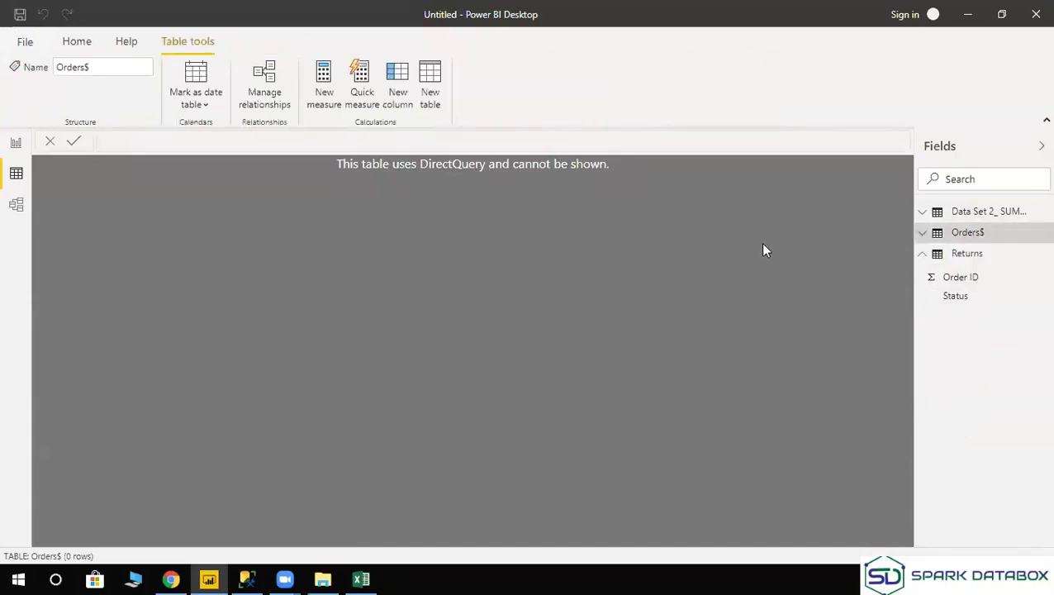
left_click(14, 144)
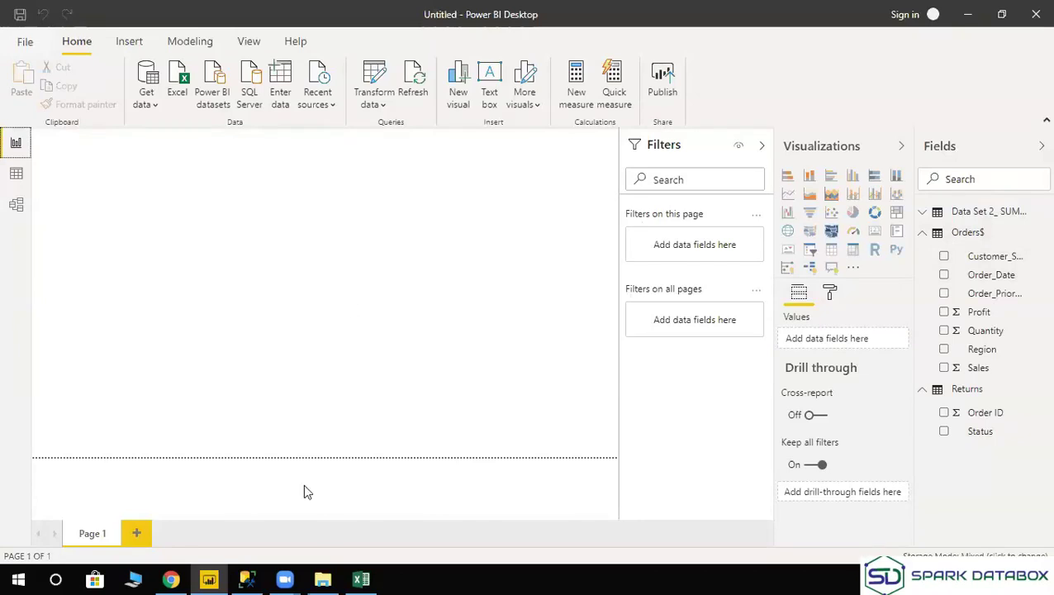
Create another SQL Server connection to DESKTOP-1VCTGNV\SQLEXPRESS, database first, in Import mode without an SQL statement.
left_click(153, 103)
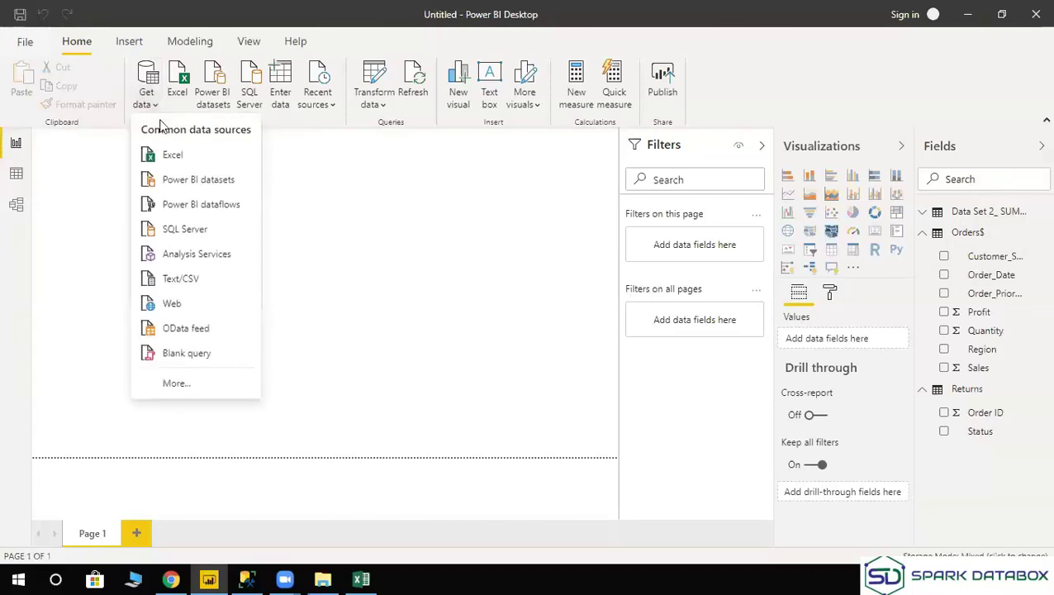
left_click(203, 232)
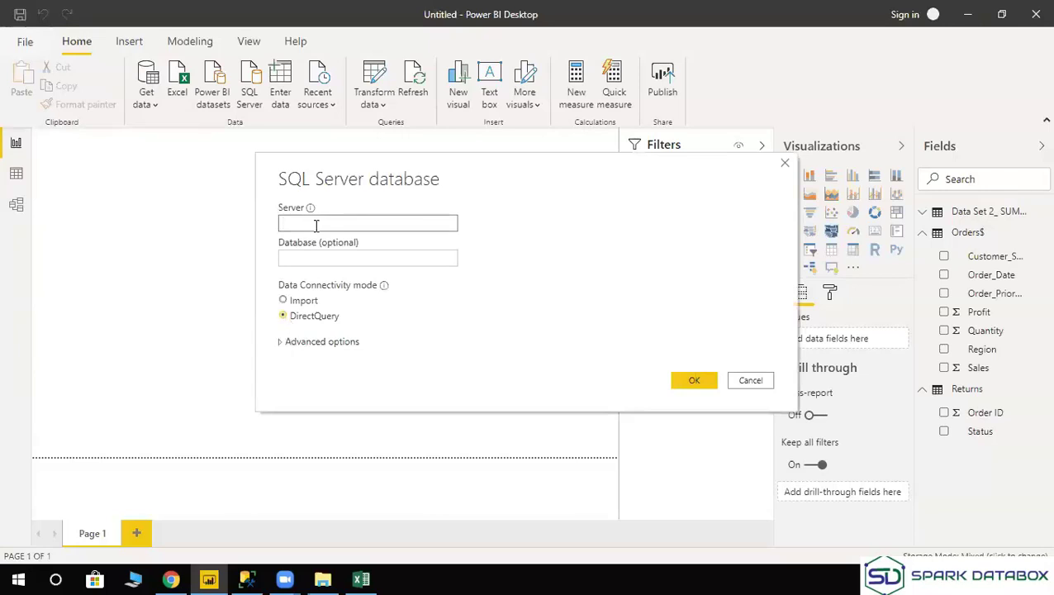
type("DESKTOP-1VCTGNV\\SQLEXPRESS")
left_click(323, 257)
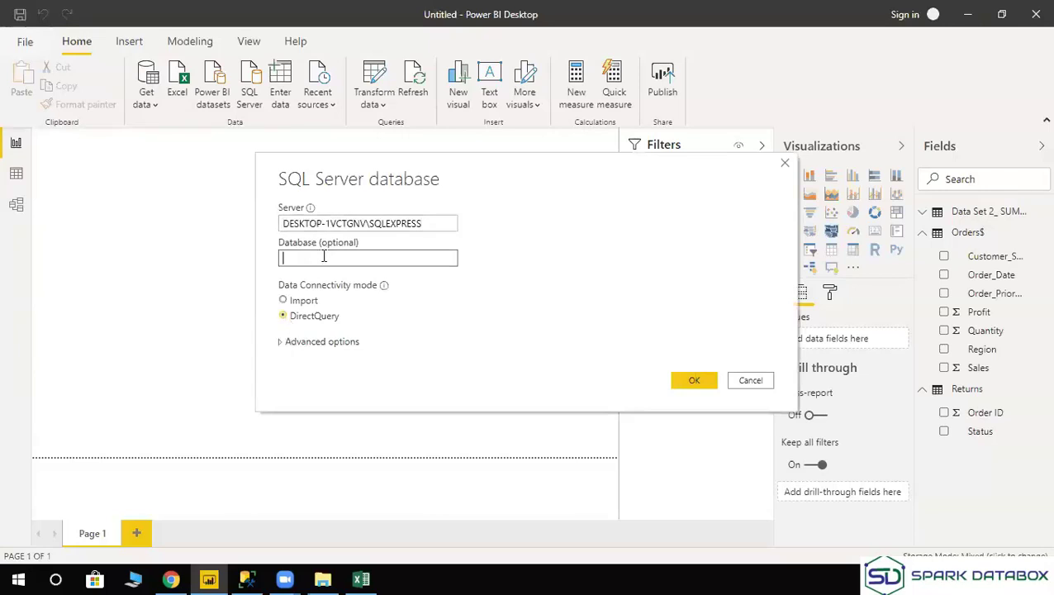
type("fi")
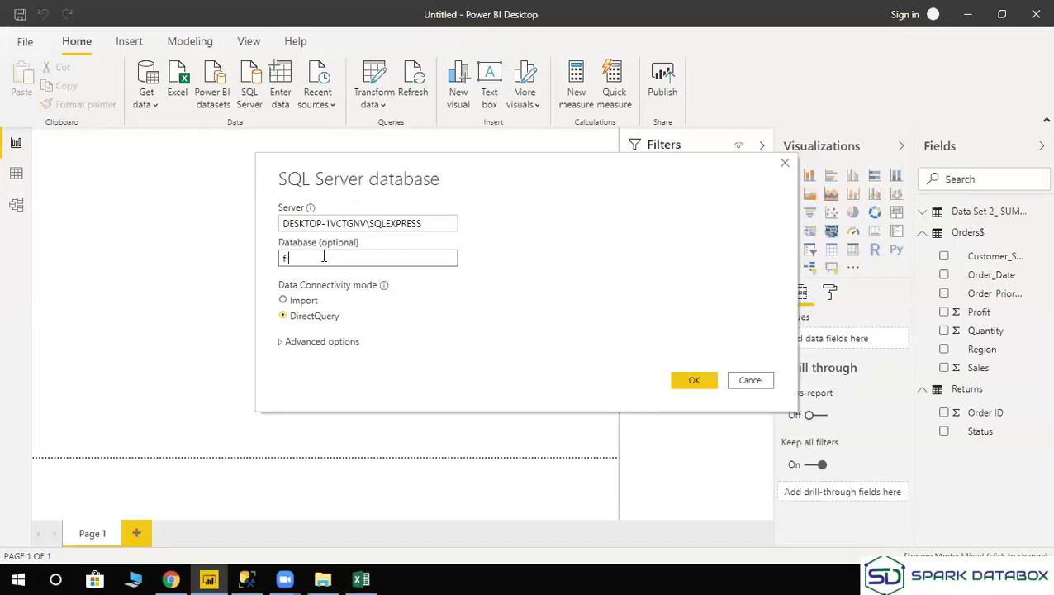
type("rst")
left_click(285, 303)
left_click(290, 343)
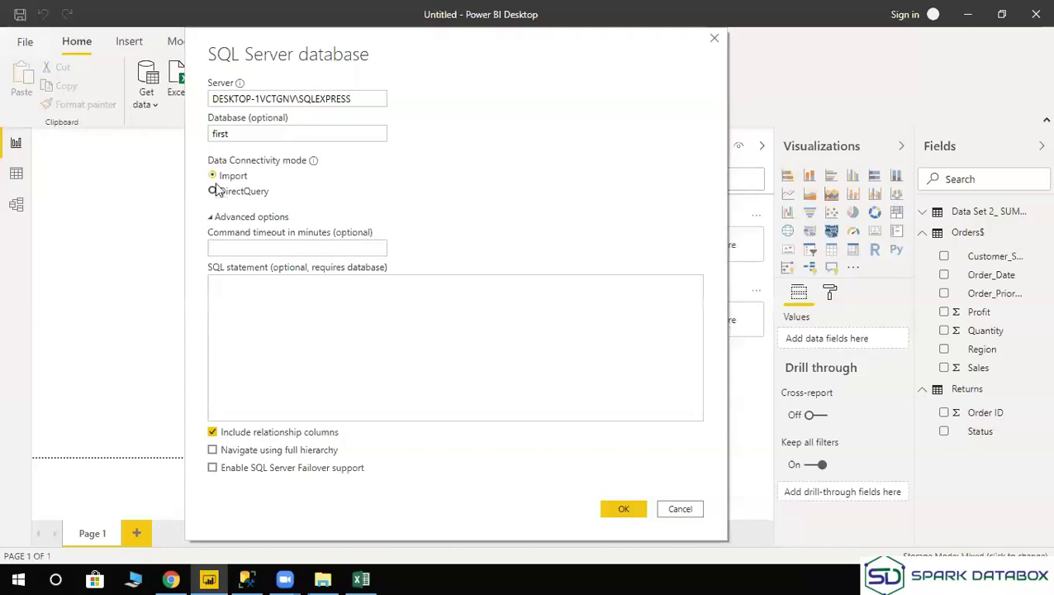
left_click(624, 508)
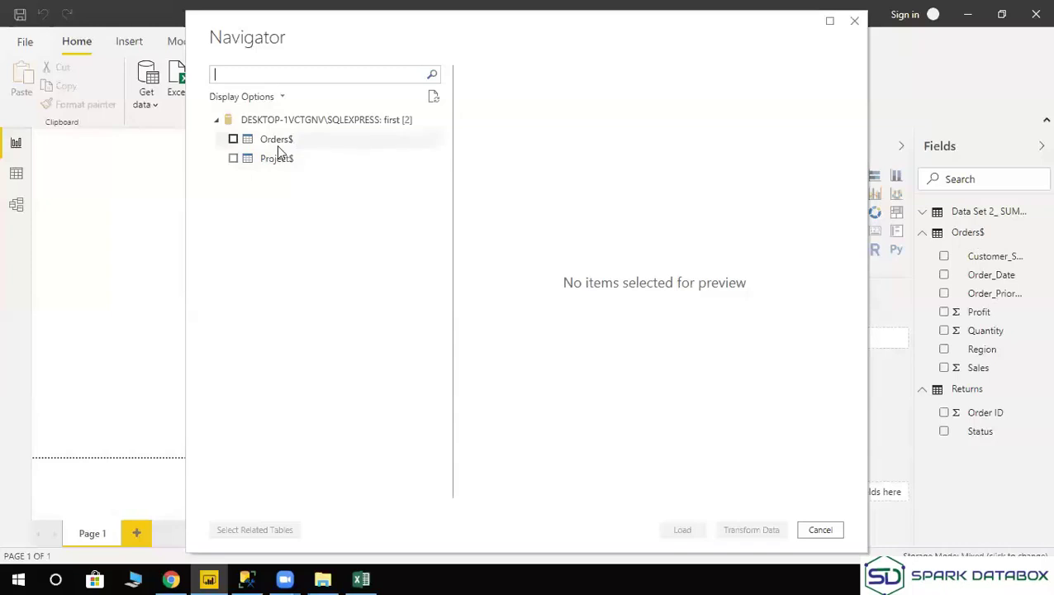
Load the Project$ table from the first database into the report.
left_click(233, 160)
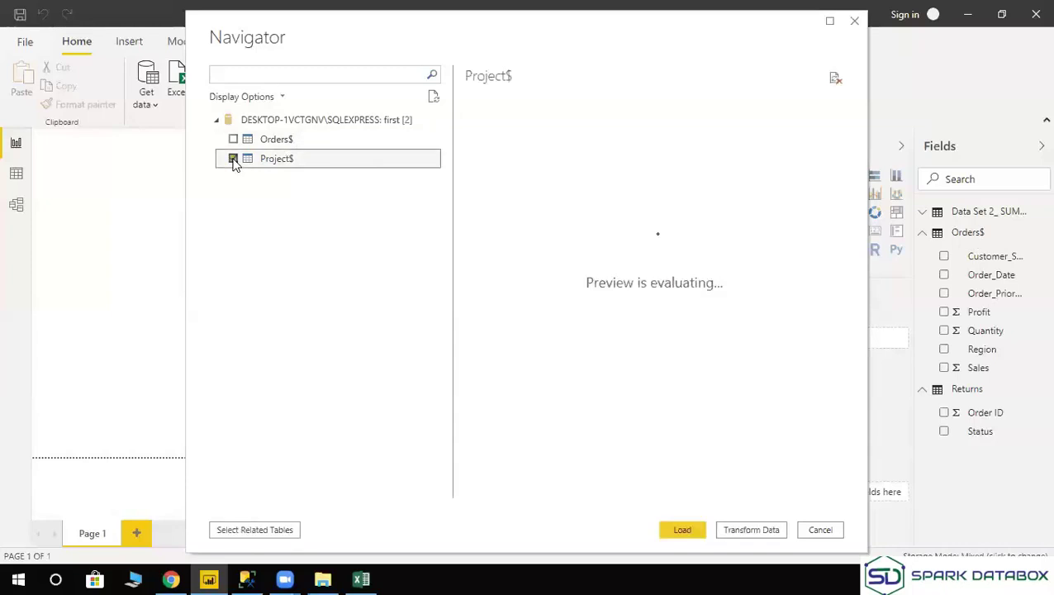
left_click(686, 530)
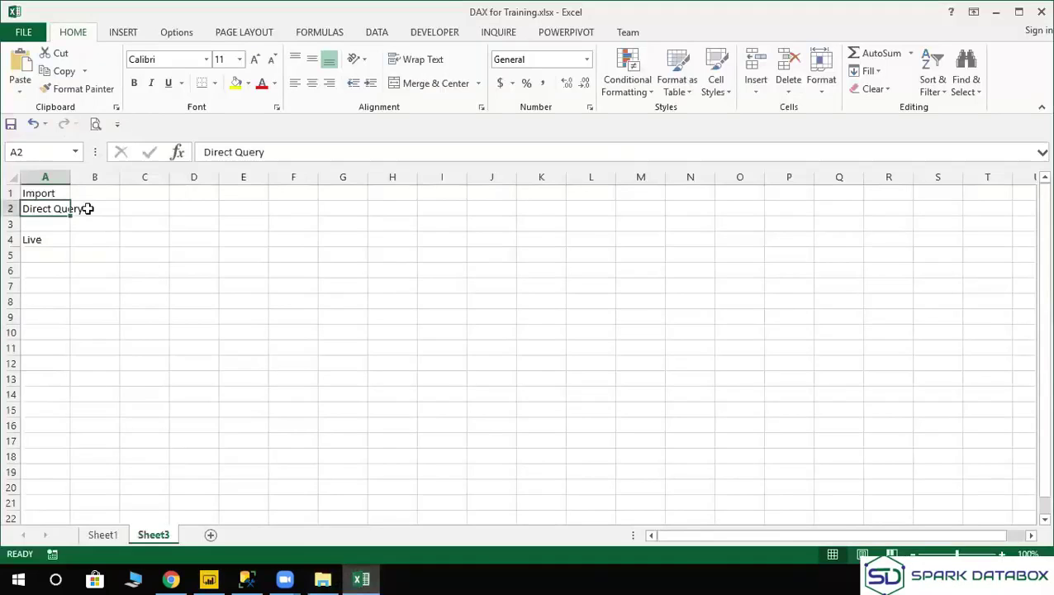
Switch to Excel, widen column A of Sheet3 to fit its labels and enter load in cell B1.
left_click_drag(70, 177, 98, 178)
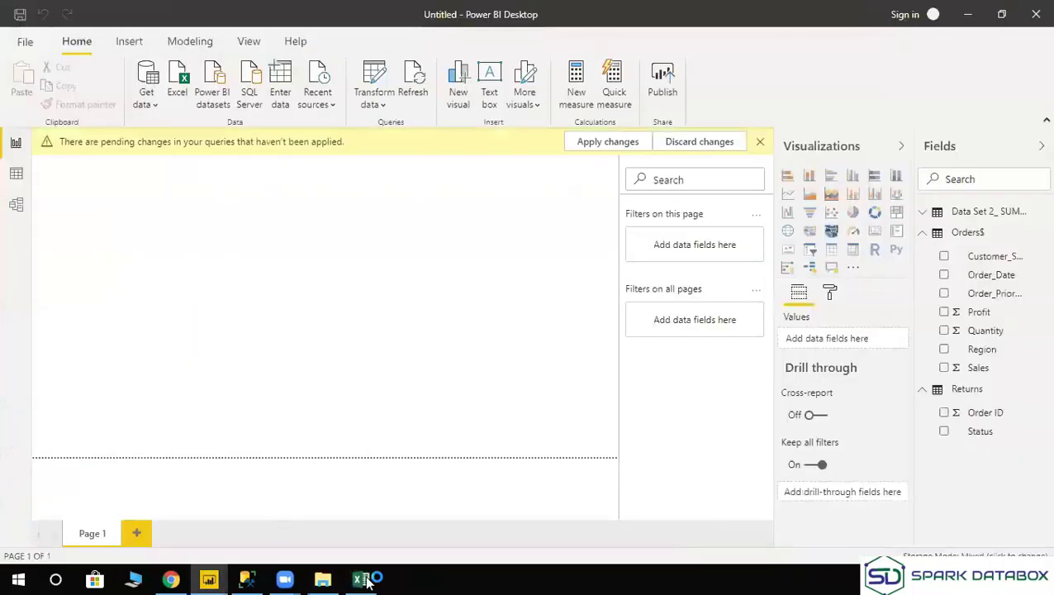
left_click(368, 581)
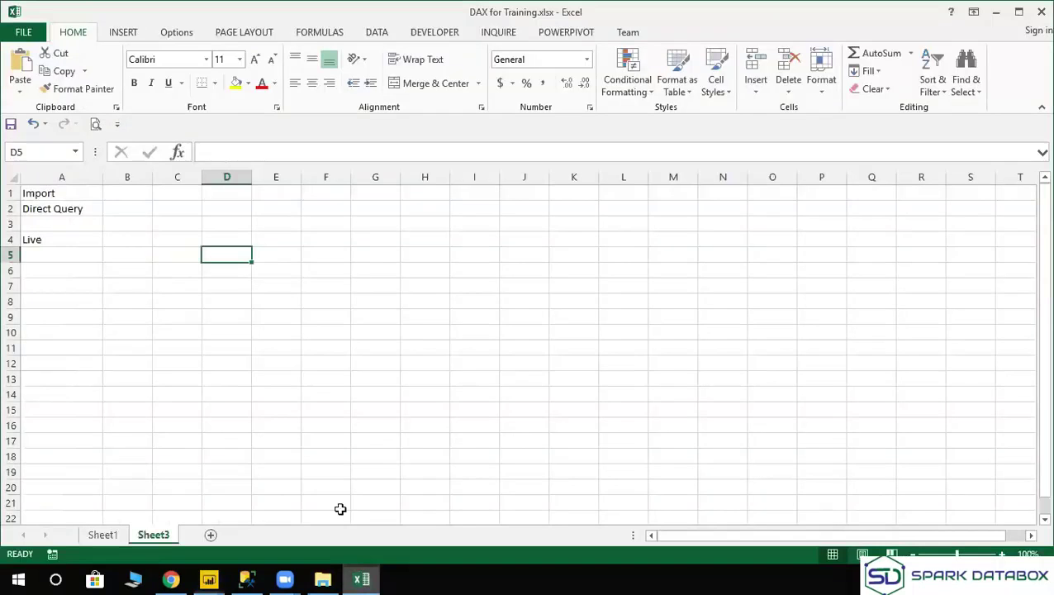
left_click(129, 193)
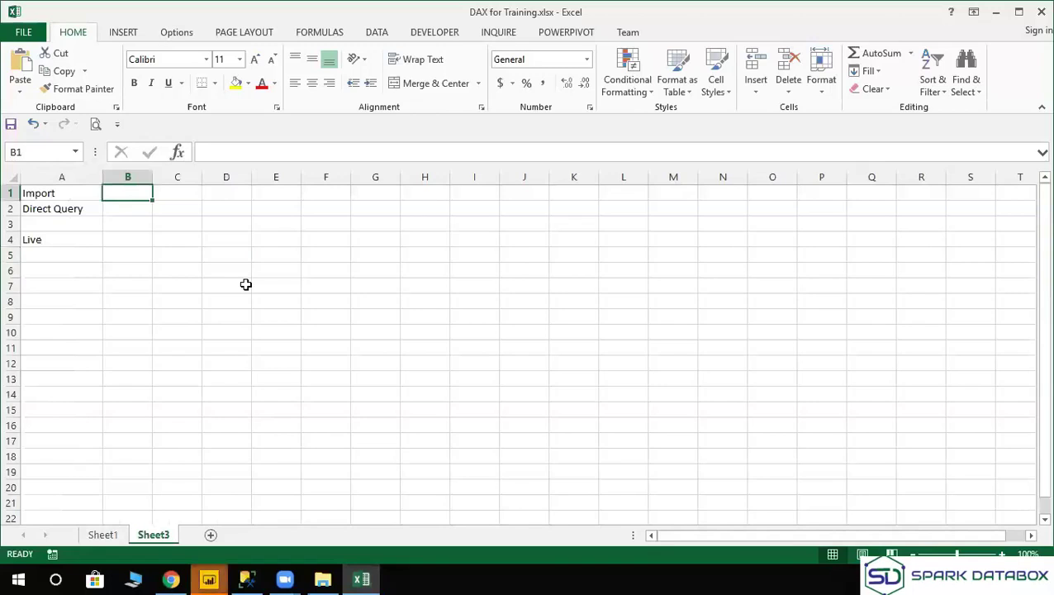
type("load")
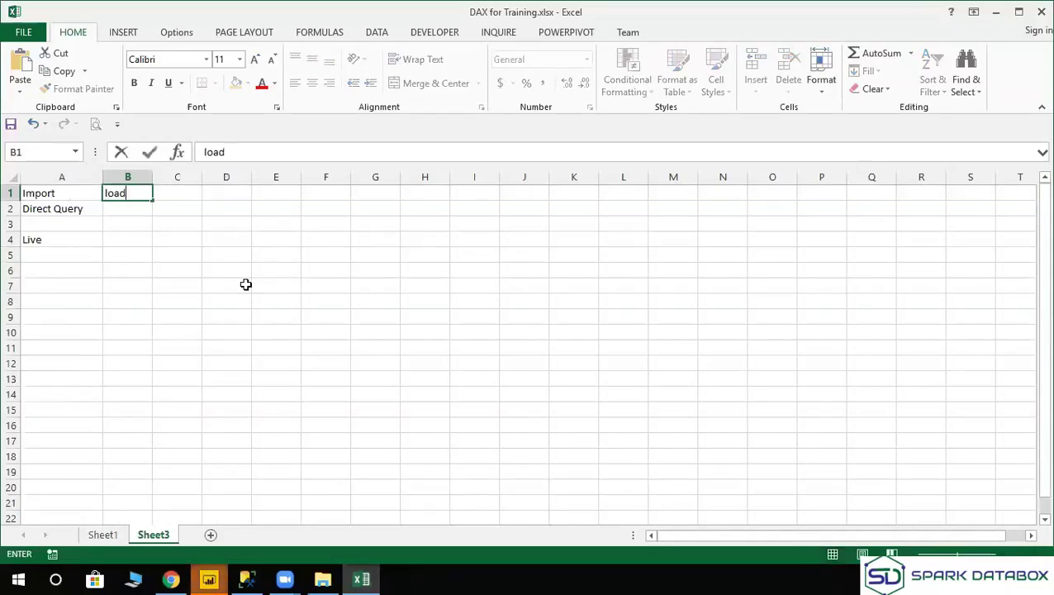
key("Return")
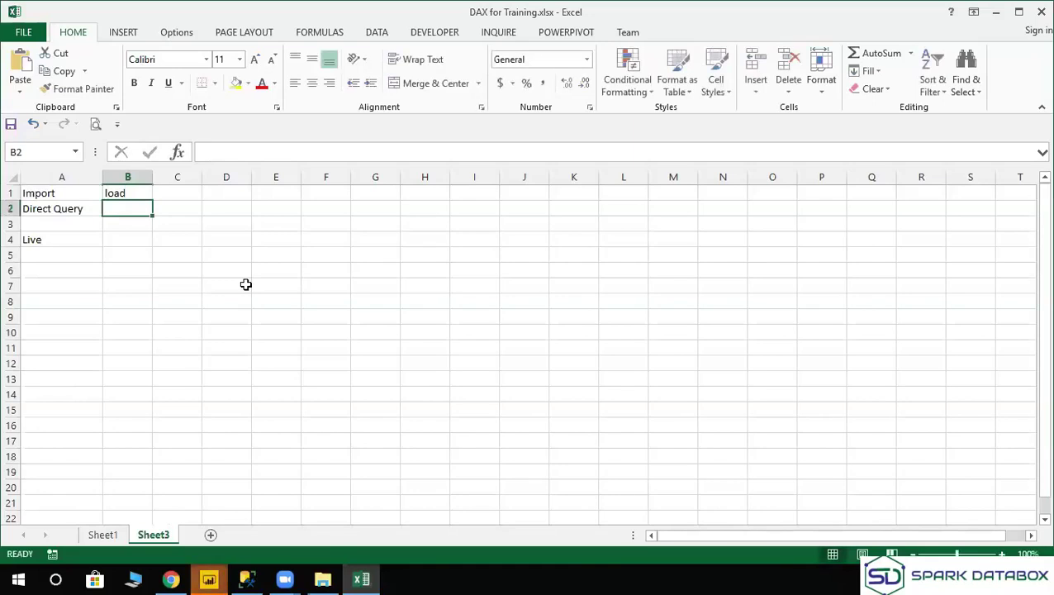
Enter make connection in cell B2, beside the Direct Query label.
type("make")
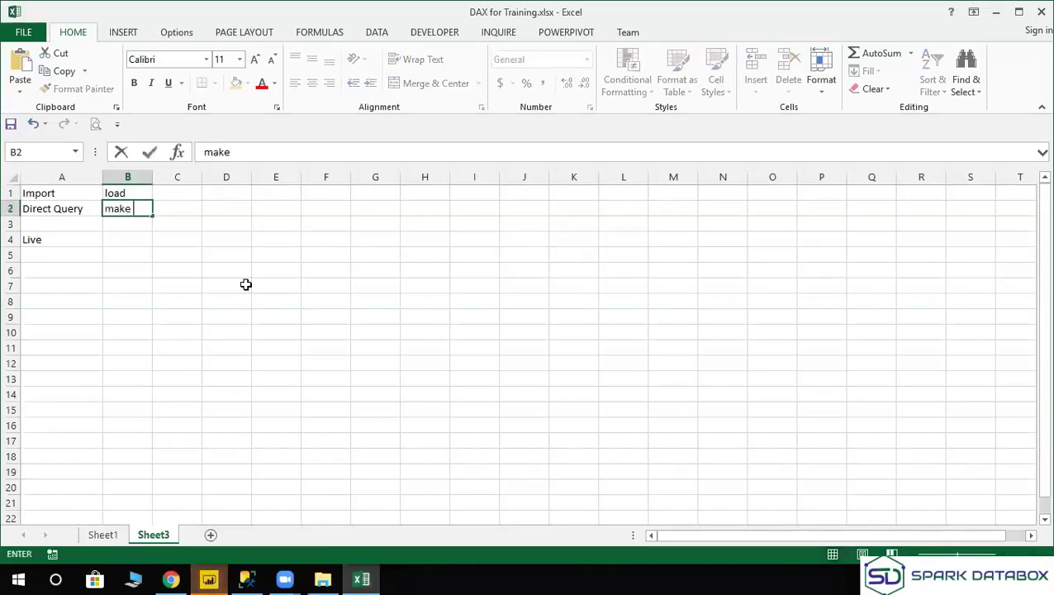
type(" conne")
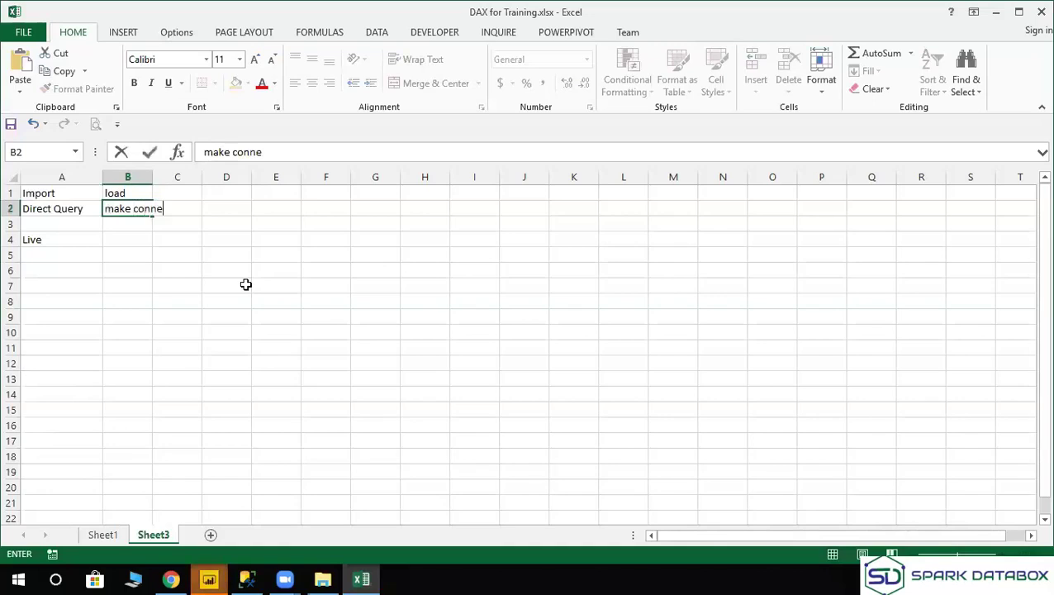
type("ction")
key("Tab")
key("Down")
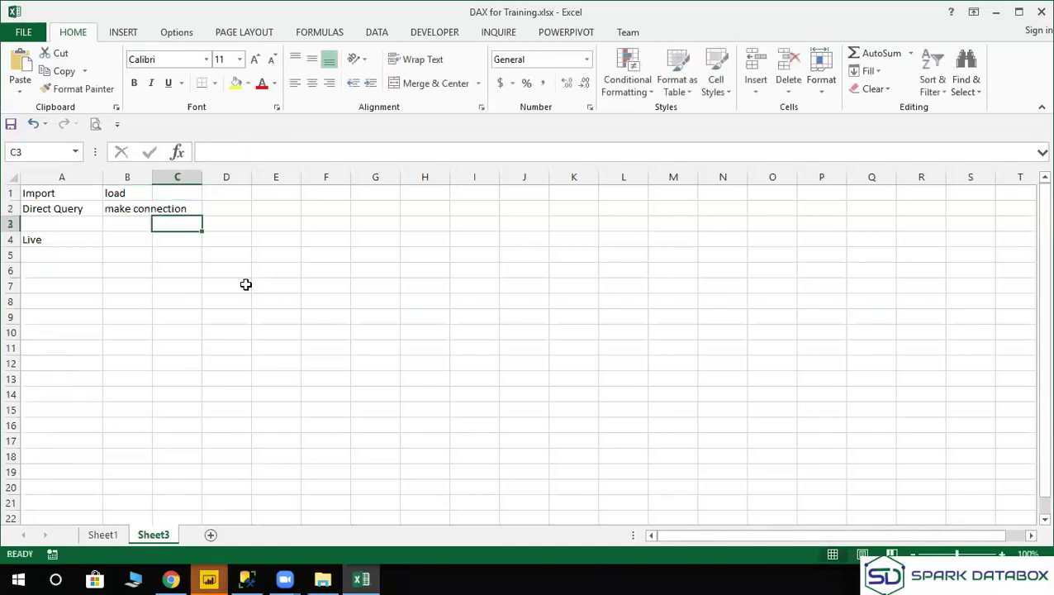
Enter already imported data in cell C1 and autofit the widths of columns C and B.
key("Up")
key("Up")
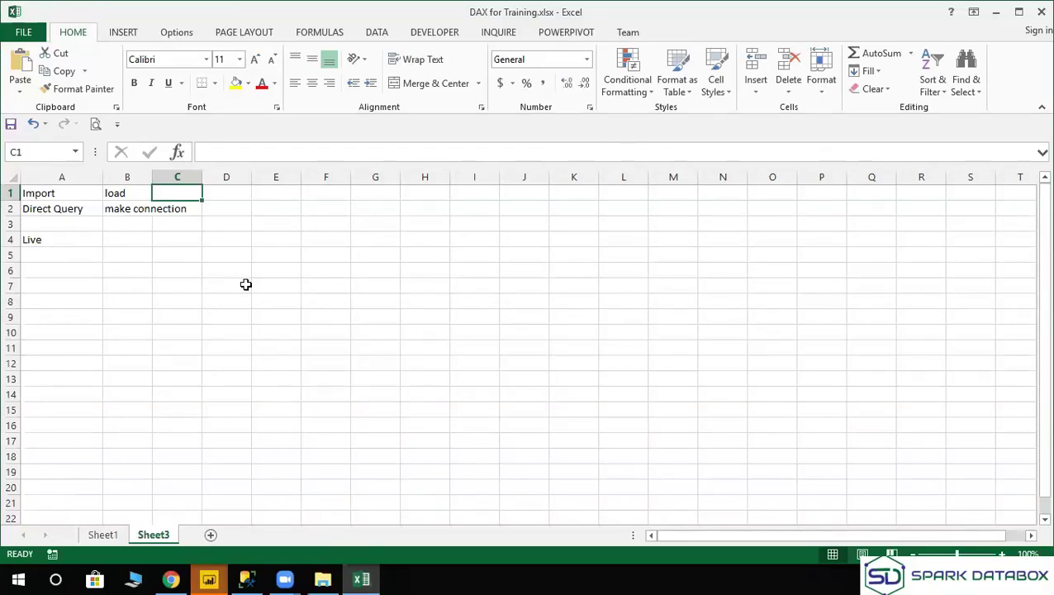
type("alrea")
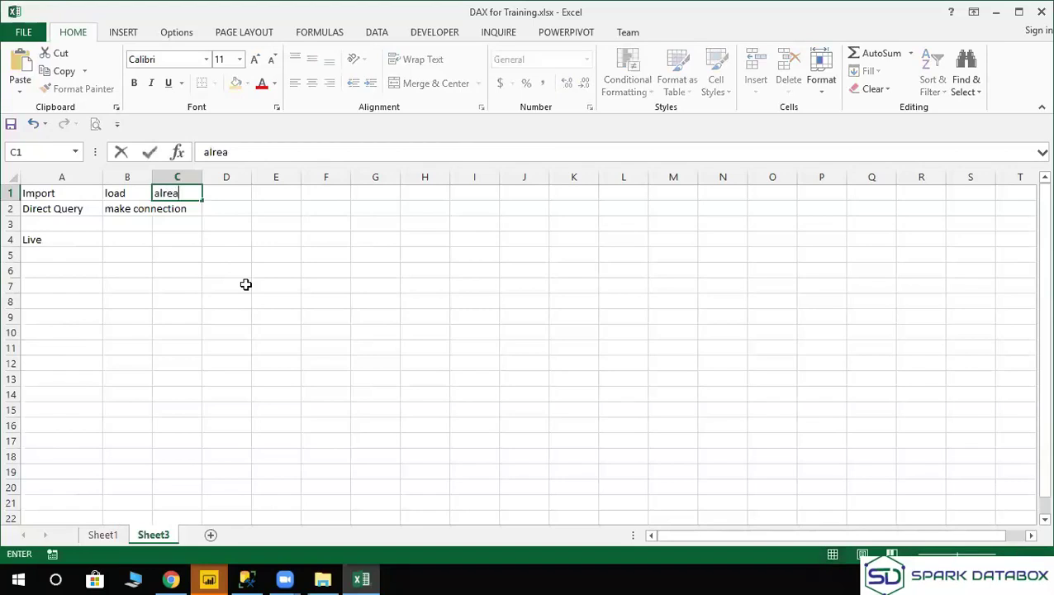
type("dy imported ")
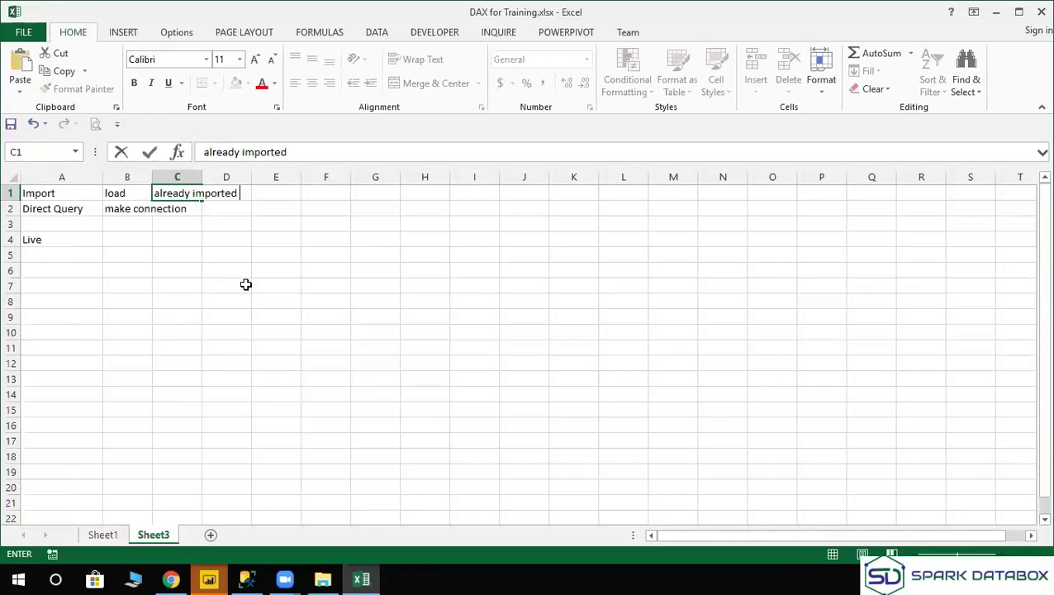
type("data")
double_click(201, 177)
left_click_drag(127, 227, 133, 293)
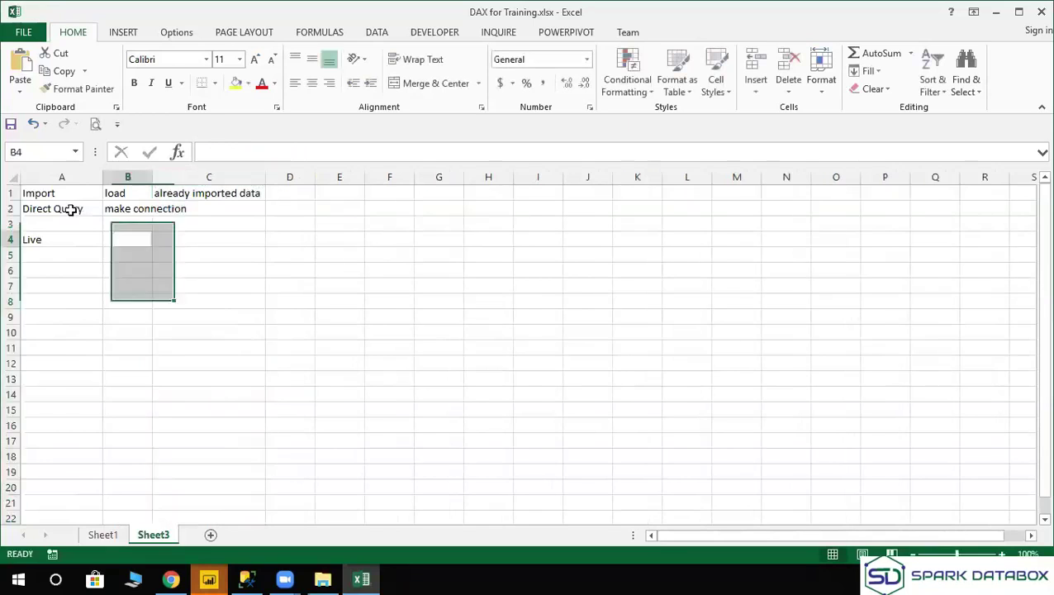
left_click(62, 208)
double_click(152, 177)
Enter it will quer for data in cell C2 of the Direct Query row.
left_click(216, 211)
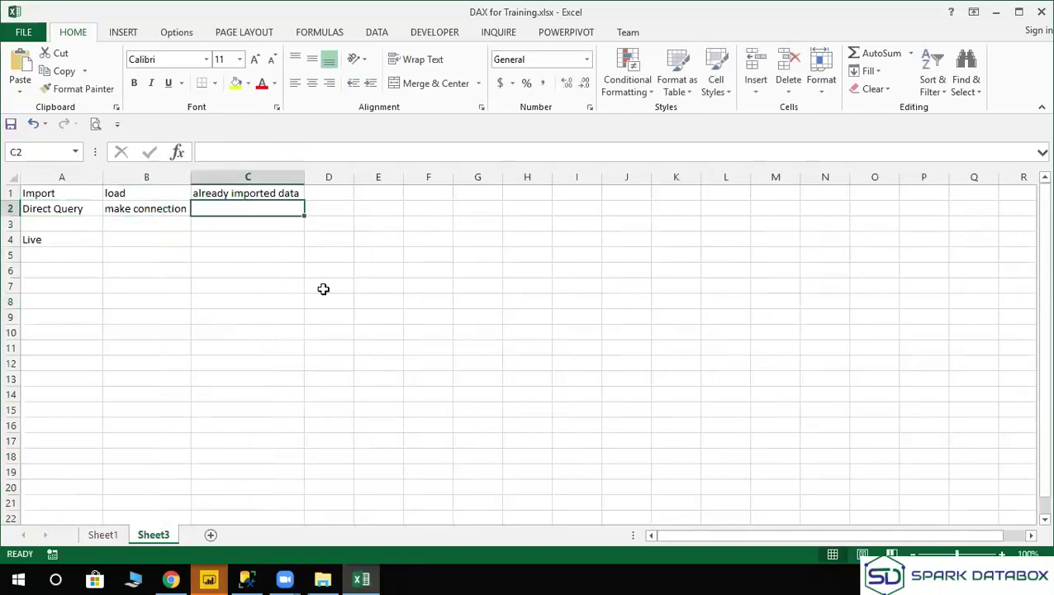
type("it wi")
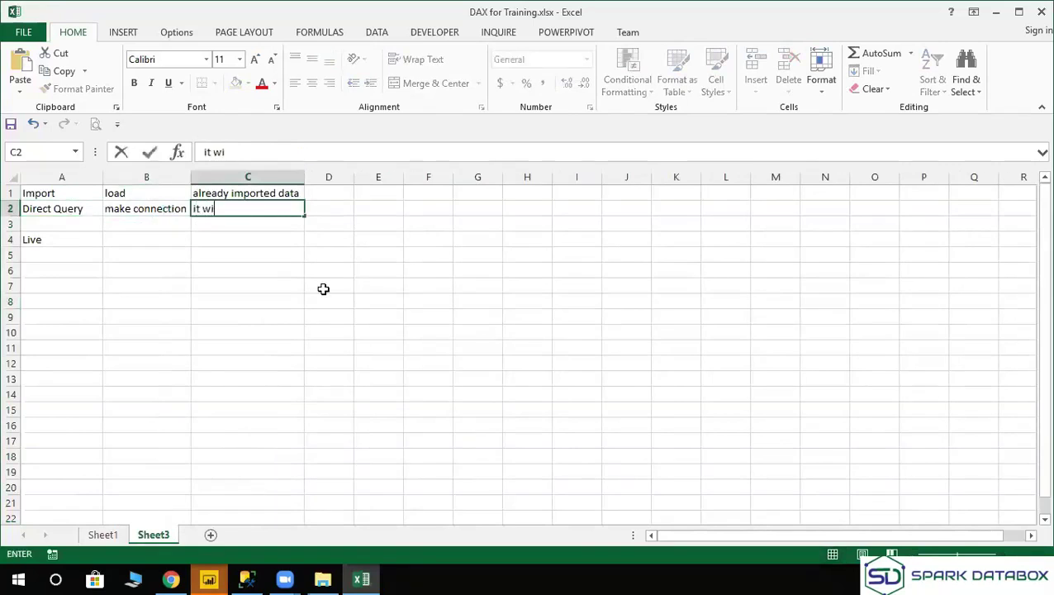
type("ll quer for dat")
key("Tab")
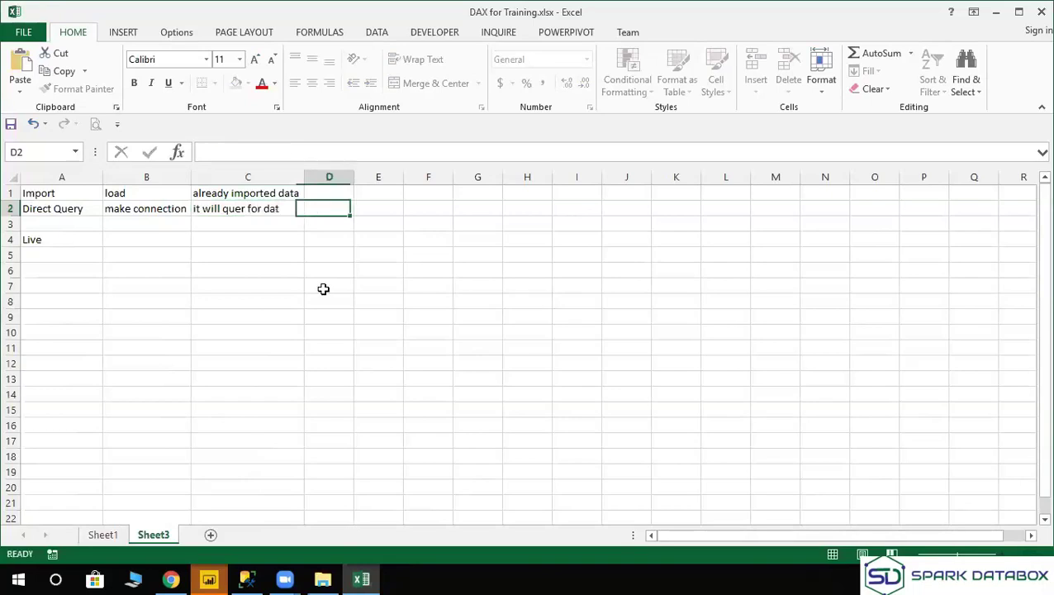
left_click(278, 209)
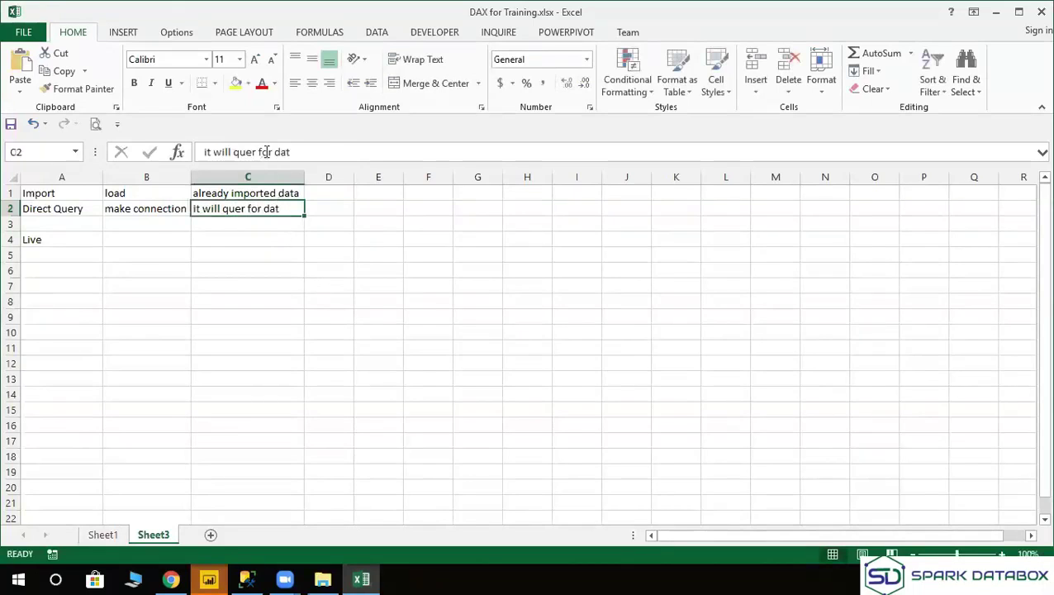
left_click(297, 152)
type("a")
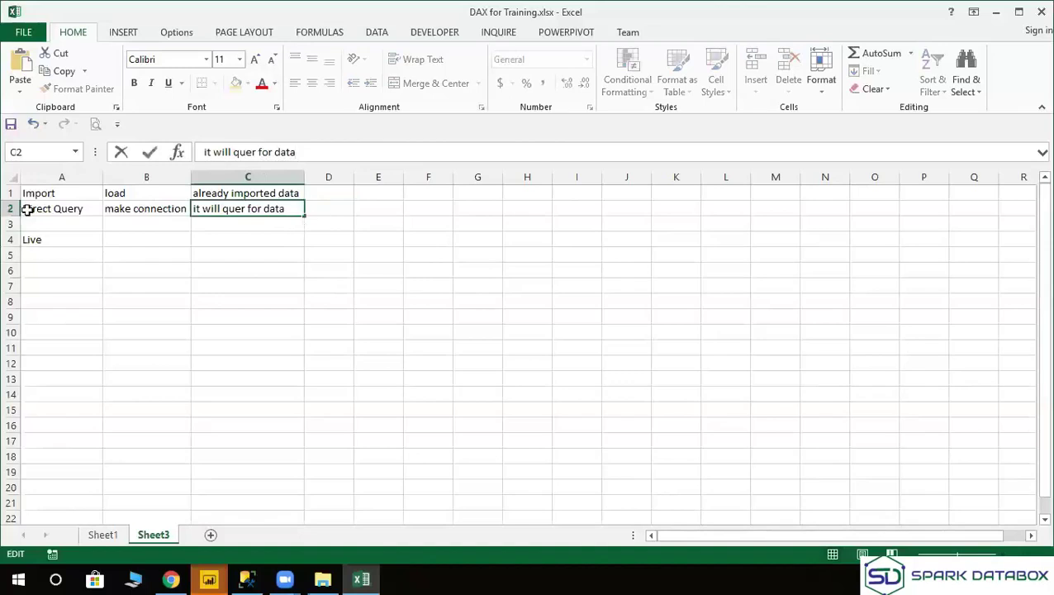
Enter updated data in cell D2 and refresh data in cell D1.
left_click(322, 208)
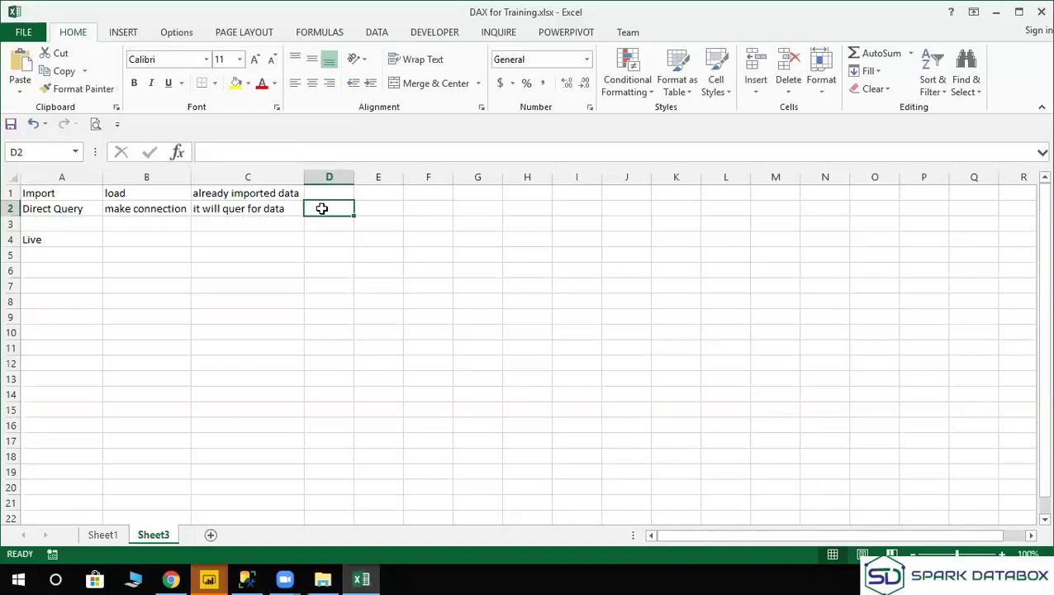
type("updated data")
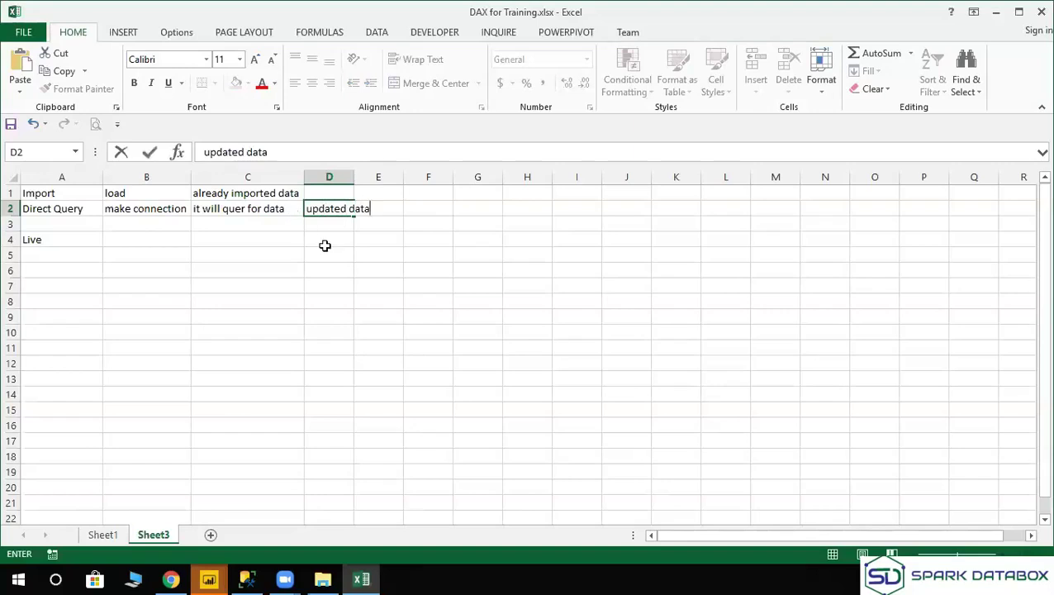
left_click(321, 191)
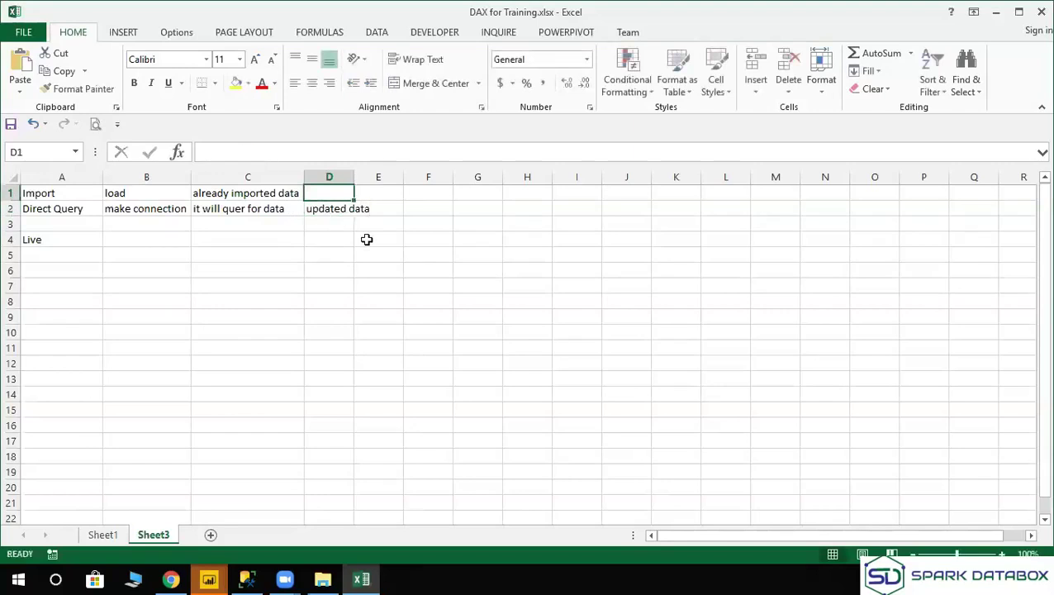
left_click(208, 193)
left_click(326, 192)
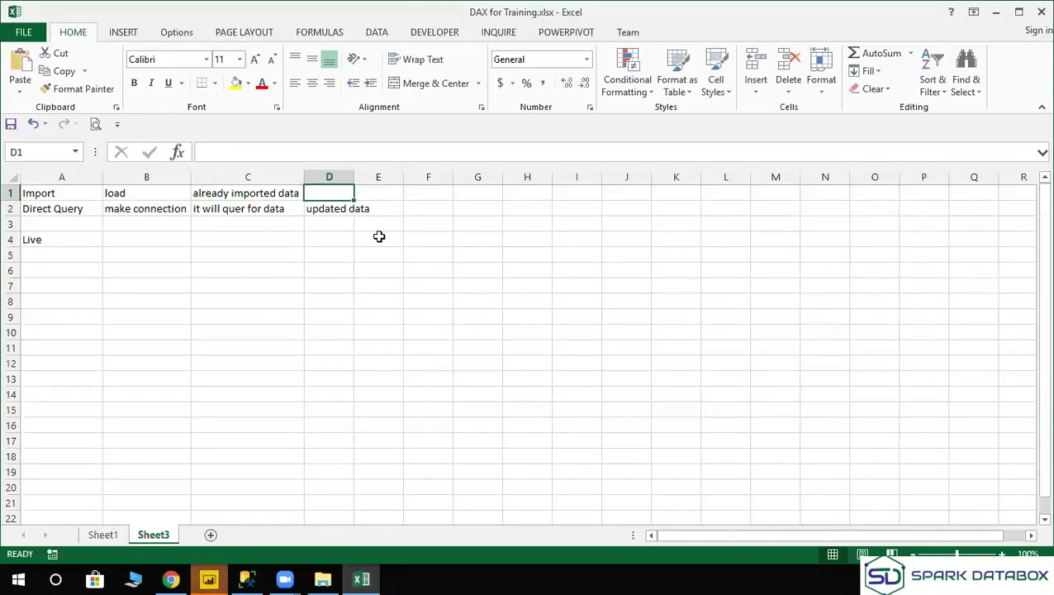
type("refresh data")
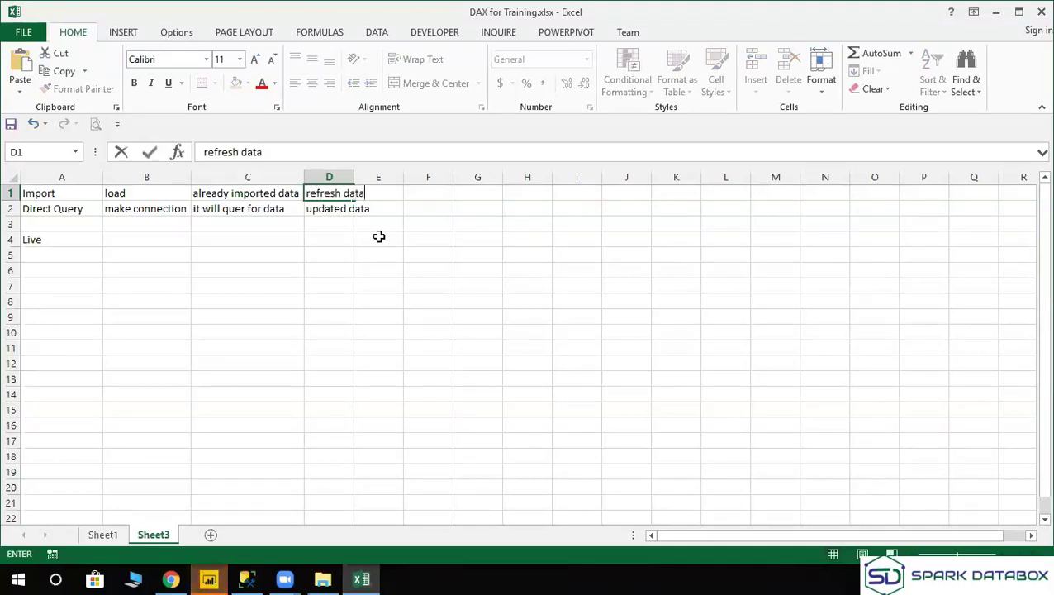
left_click(258, 250)
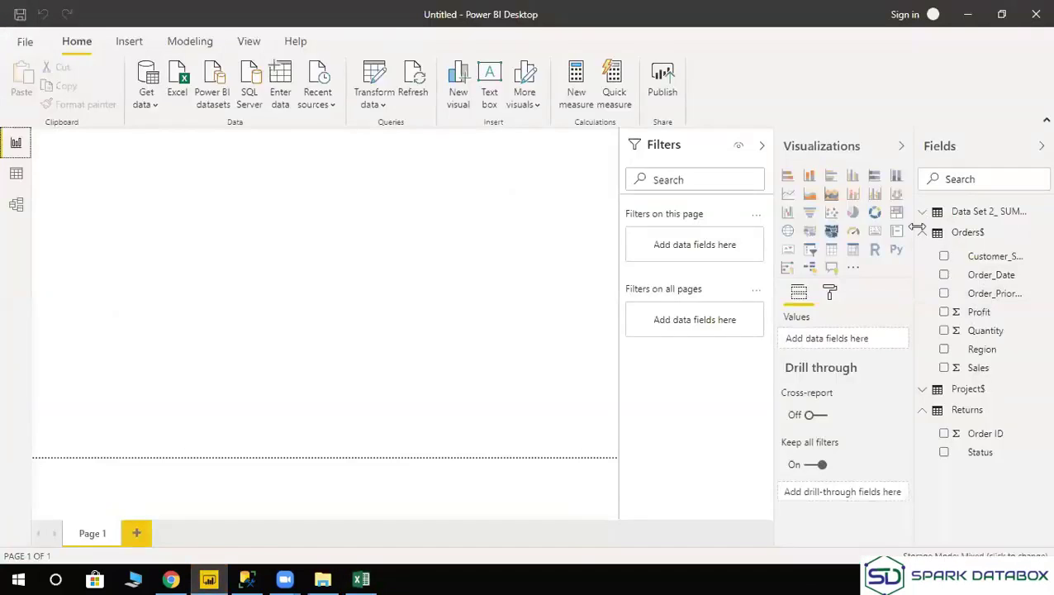
Collapse the field lists of the Orders$ and Returns tables in Power BI.
left_click(923, 232)
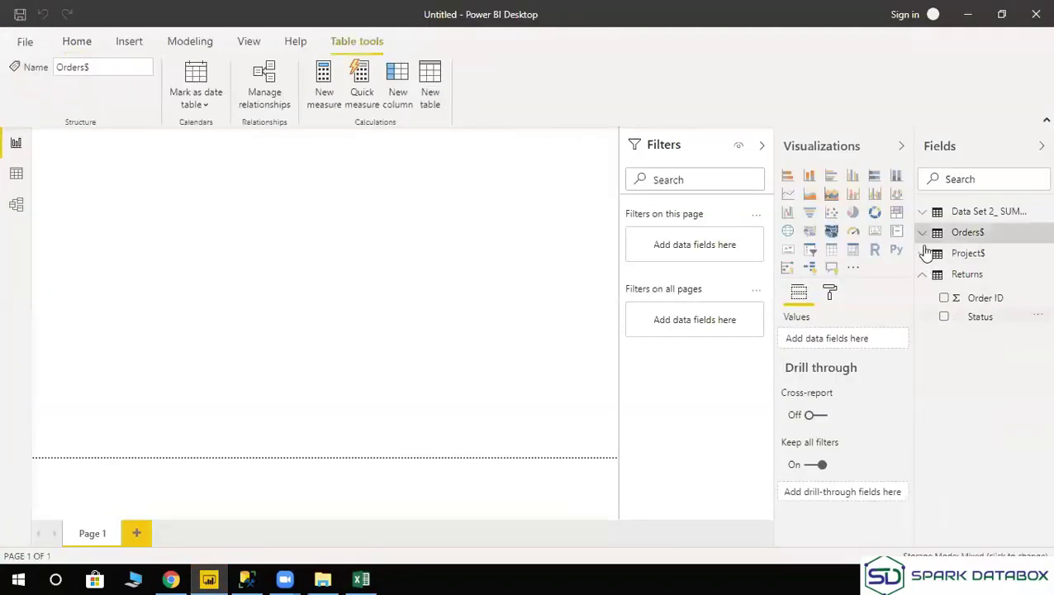
left_click(923, 277)
Return to Excel, enter speed in cell E1 and report development in cell F1, and select the comparison rows.
key("alt+Tab")
left_click(447, 193)
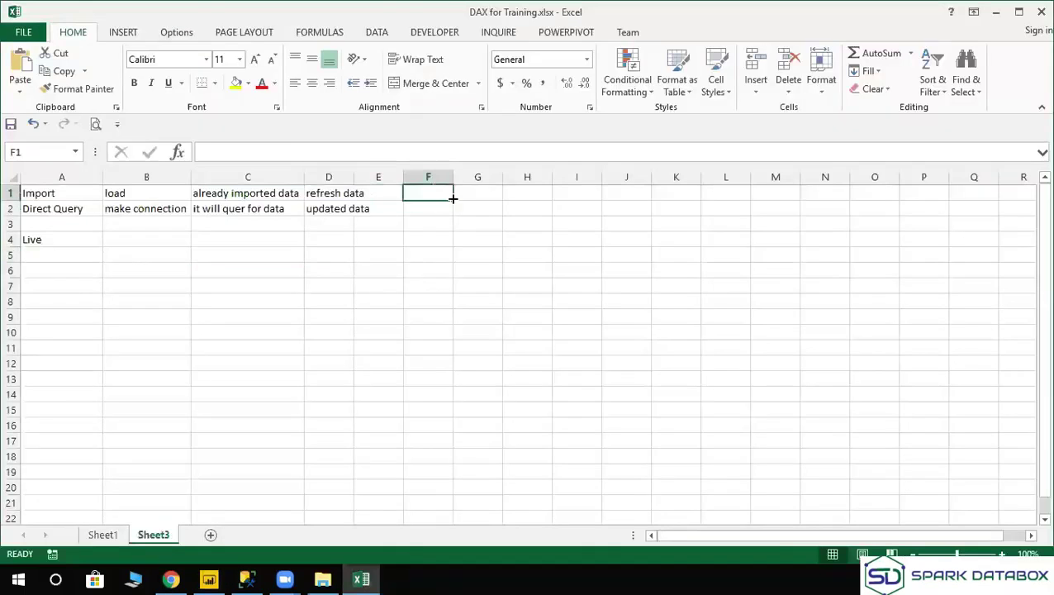
left_click(388, 196)
type("speed")
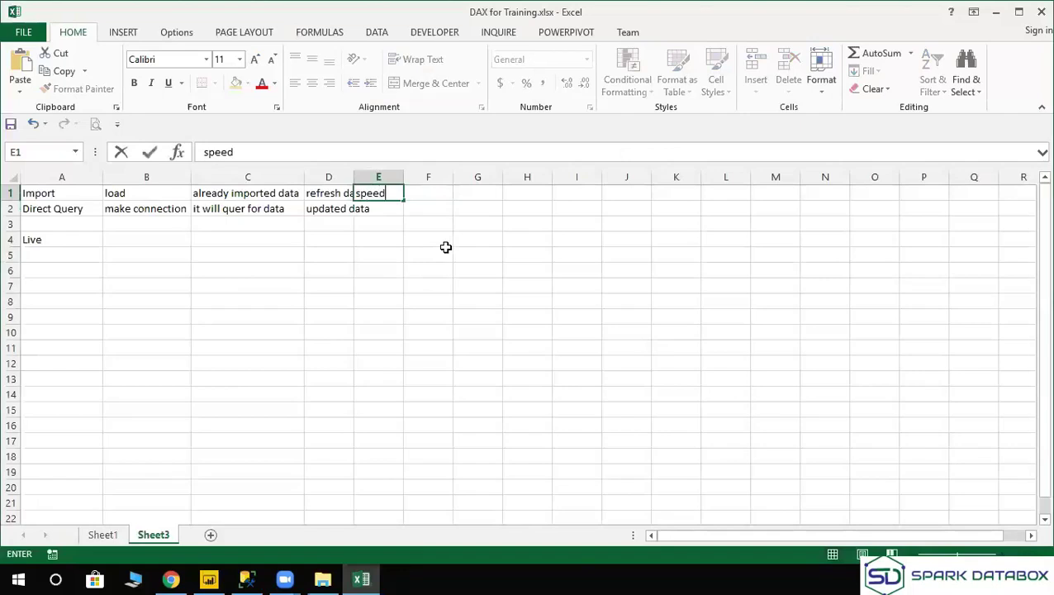
key("Tab")
type("re")
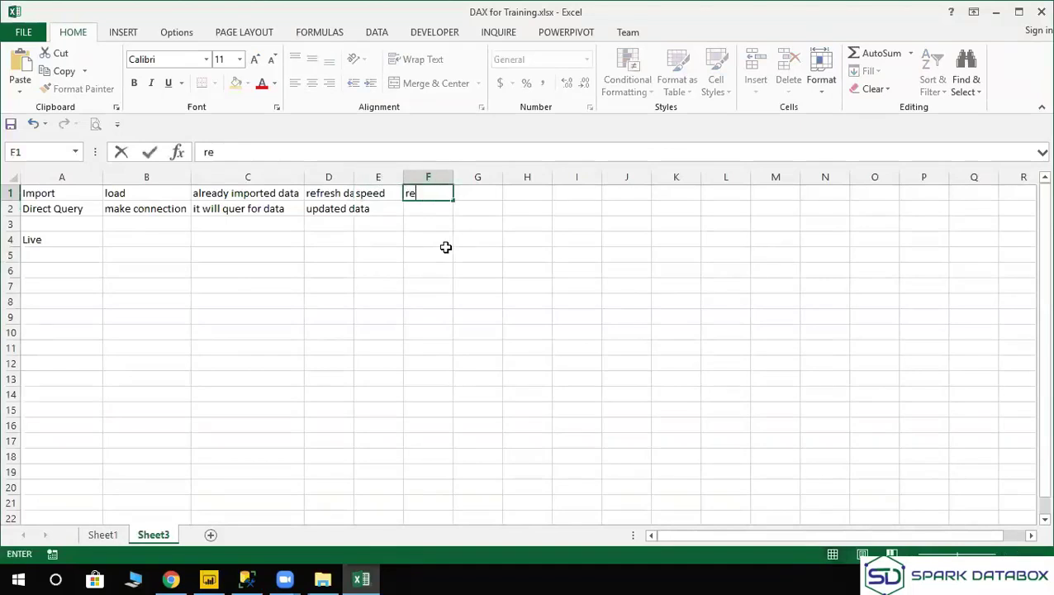
type("port development")
key("Tab")
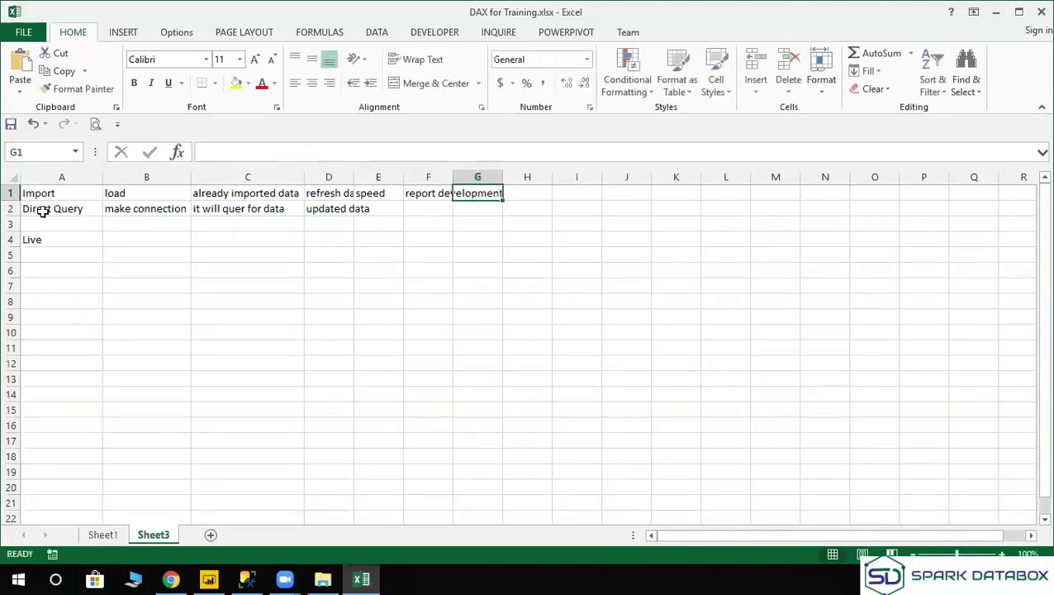
left_click_drag(26, 192, 403, 210)
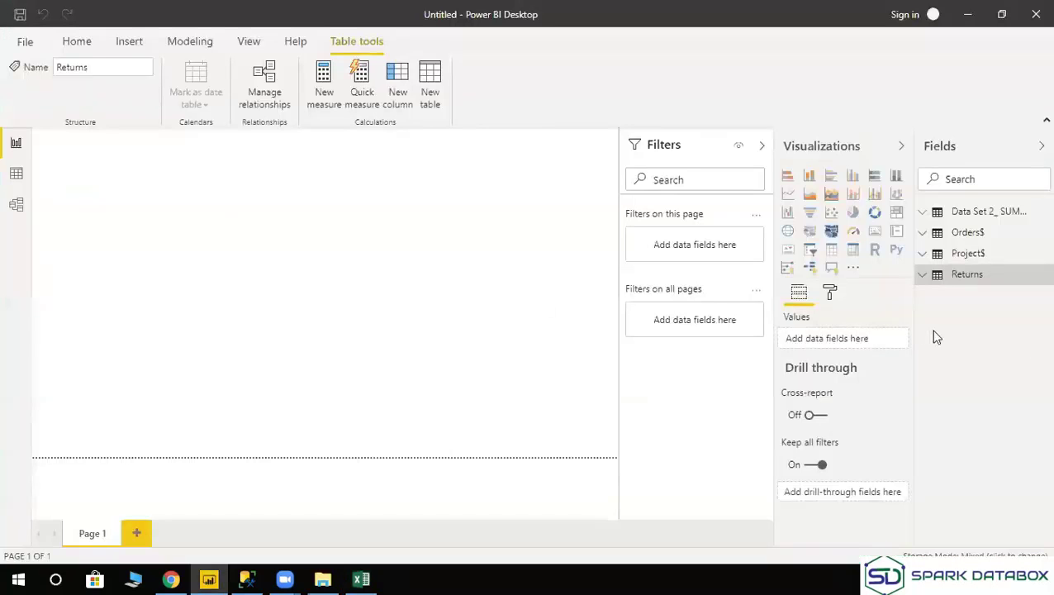
Switch to Power BI, expand the Project$ table and examine its rows in the data view.
left_click(971, 261)
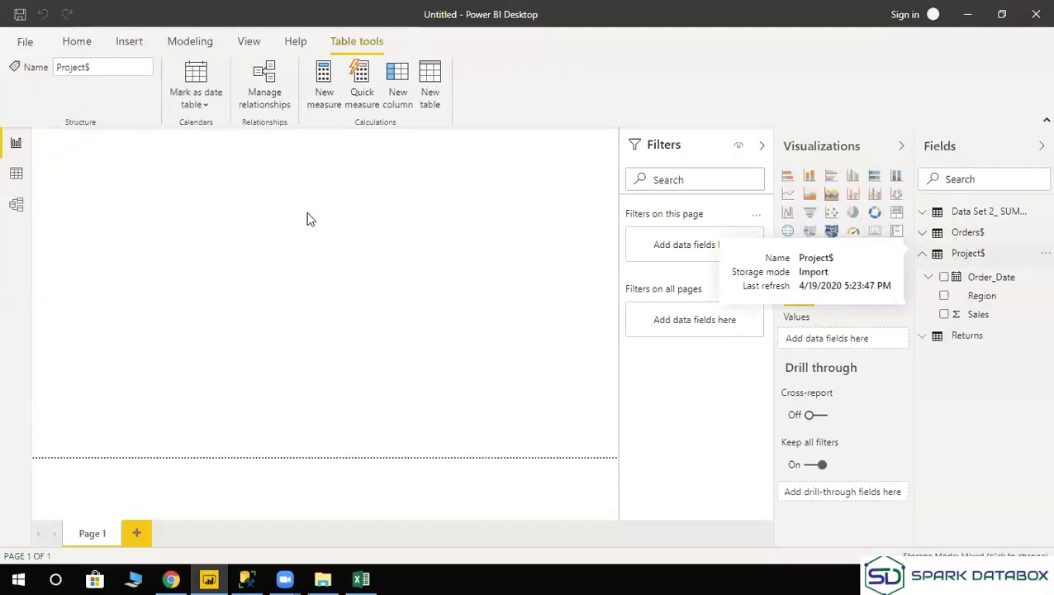
left_click(9, 177)
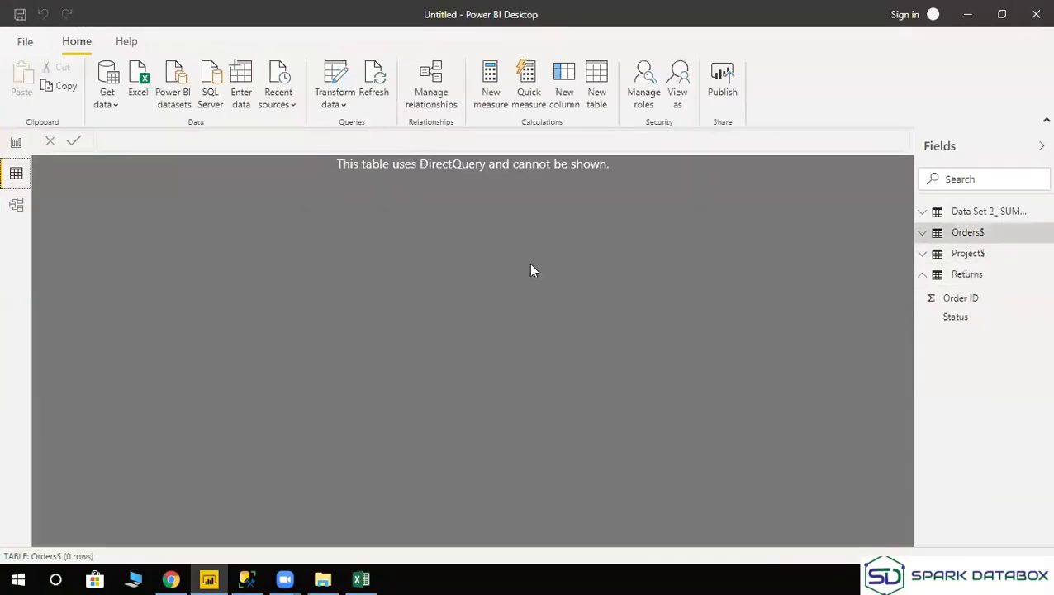
left_click(969, 256)
left_click(968, 257)
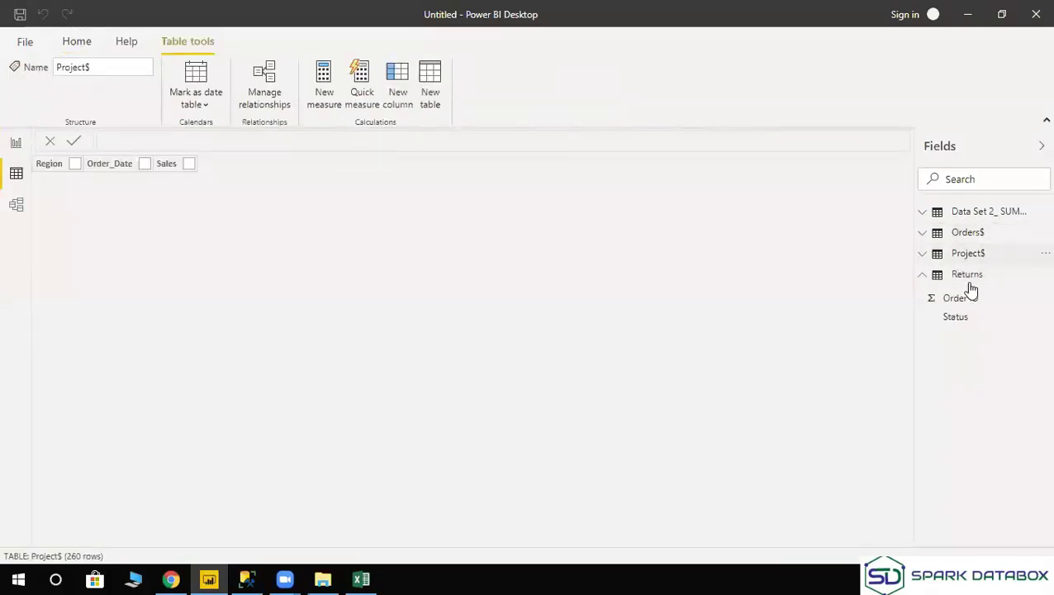
left_click(968, 257)
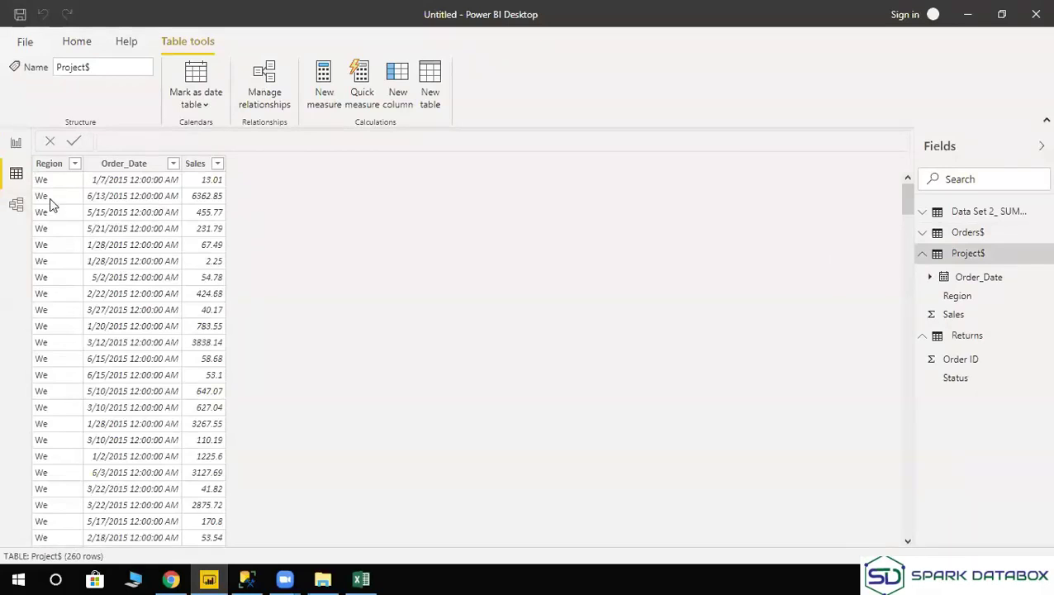
Return to the report view and collapse the Project$ table's field list.
left_click(17, 145)
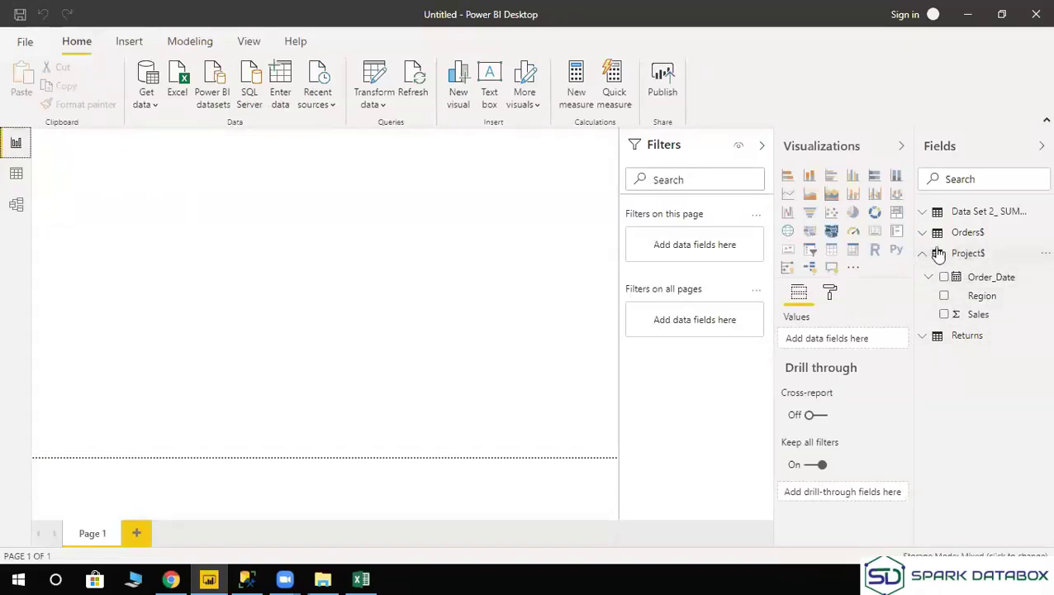
left_click(968, 253)
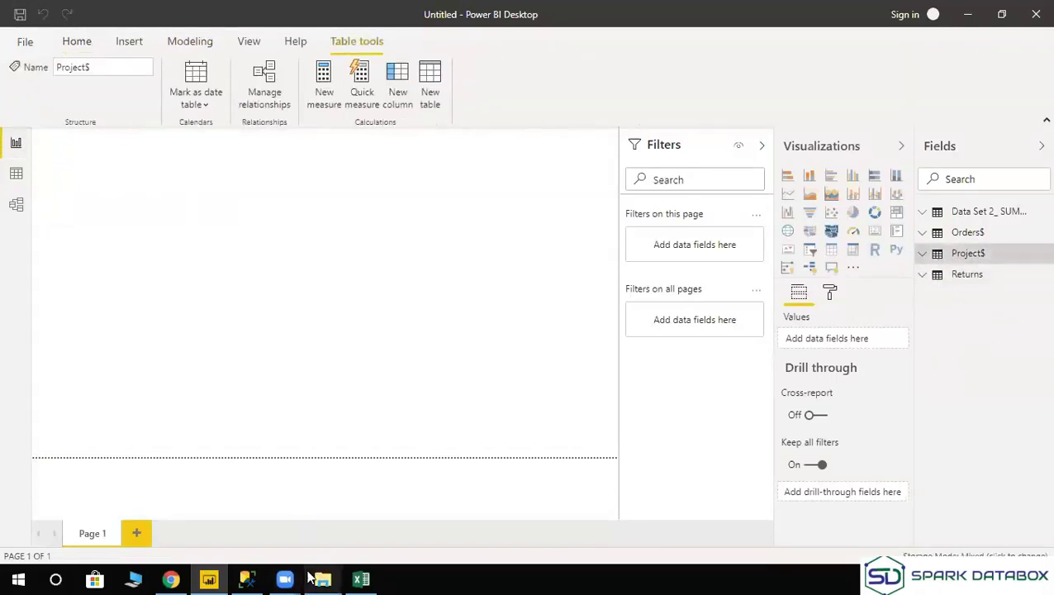
Switch to SQL Server Management Studio, write the statement use first in the query editor and execute it.
left_click(245, 579)
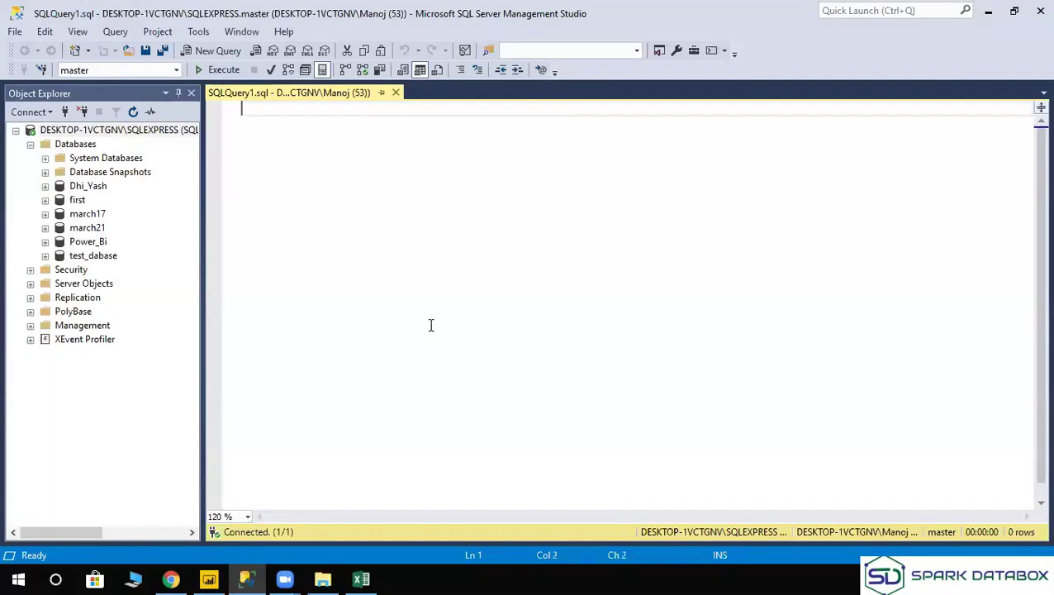
type("use first")
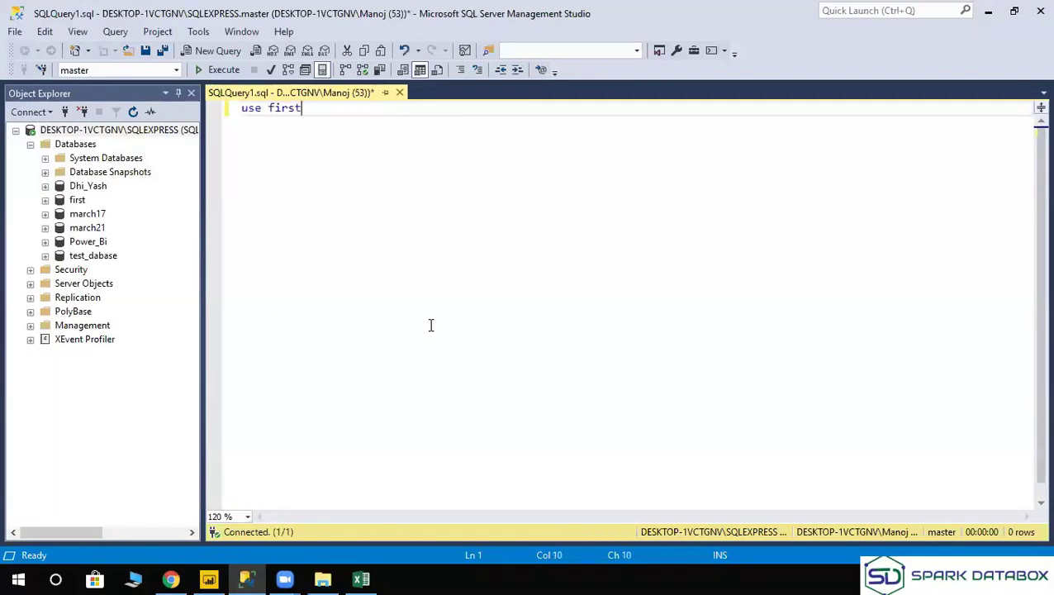
key("shift+Left")
key("shift+Left")
key("shift+Left")
key("shift+Left")
key("shift+Left")
key("shift+Left")
key("shift+Left")
key("shift+Left")
key("shift+Left")
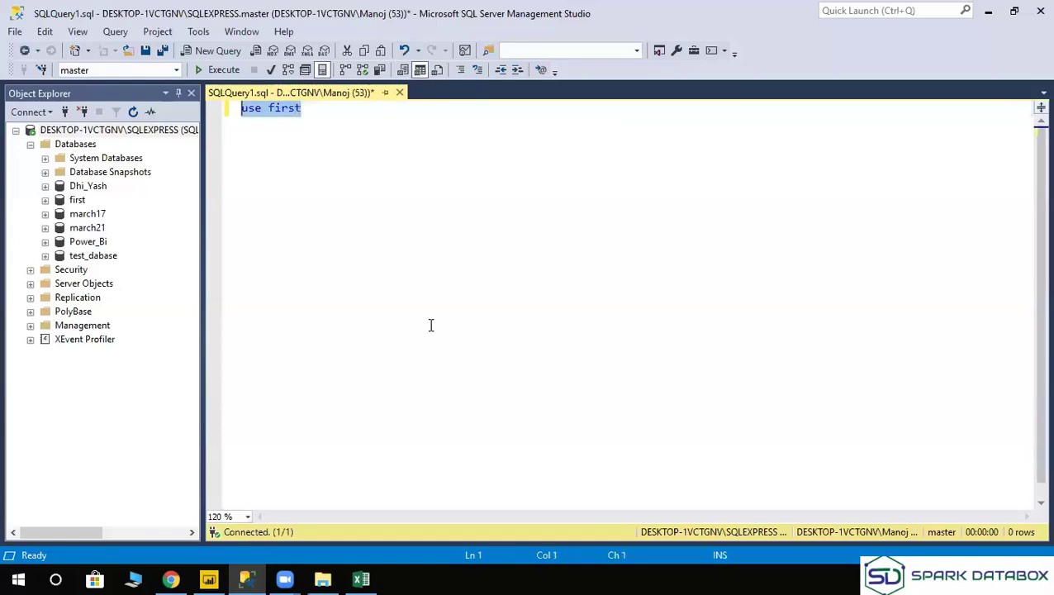
key("F5")
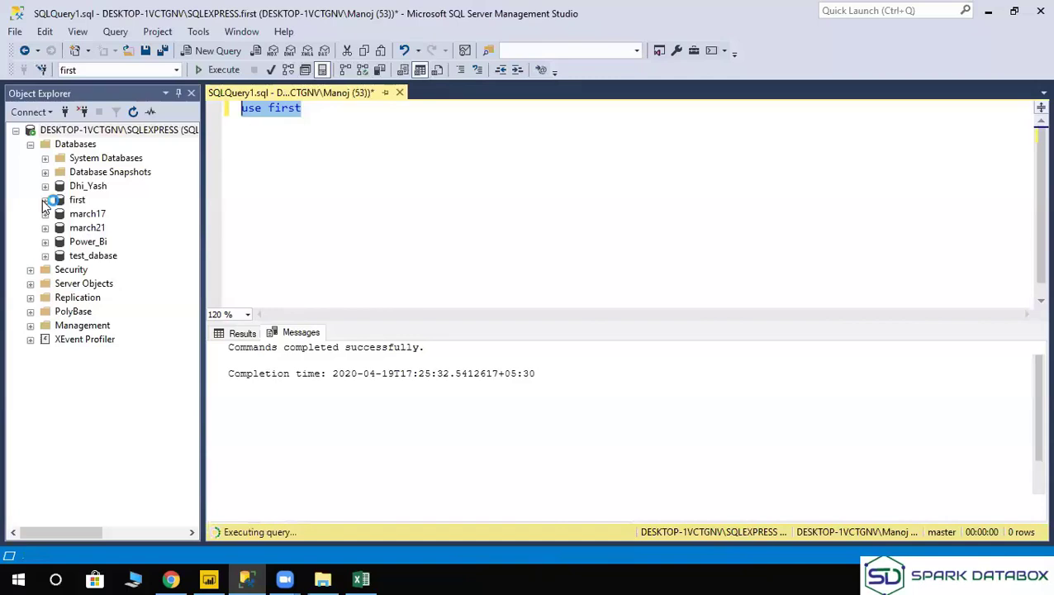
Expand the first database down to its tables and write the query select * from orders below the use statement.
left_click(45, 200)
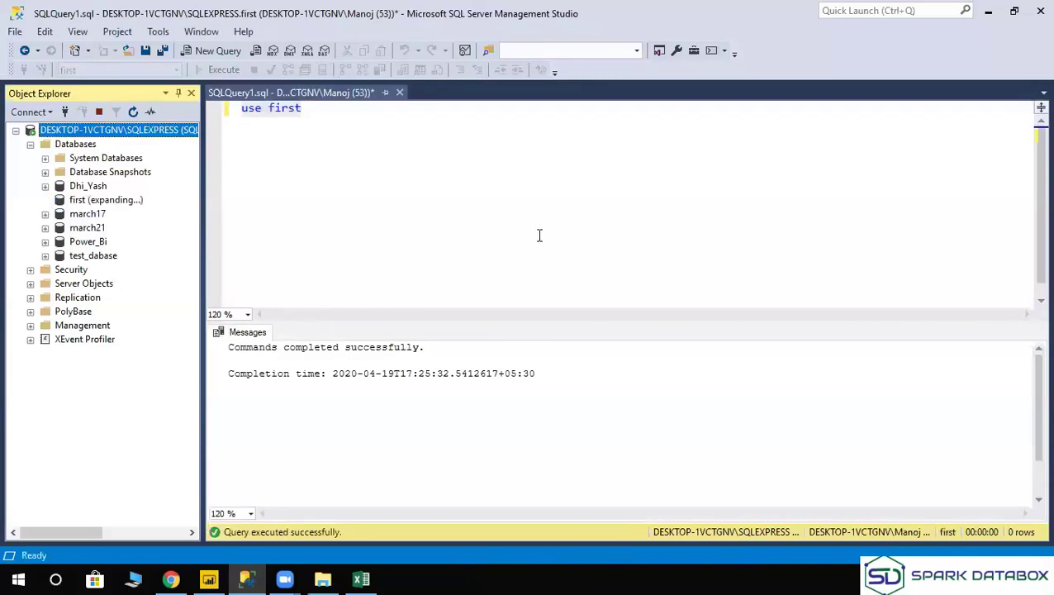
left_click(412, 186)
key("Return")
key("Return")
type("select * from")
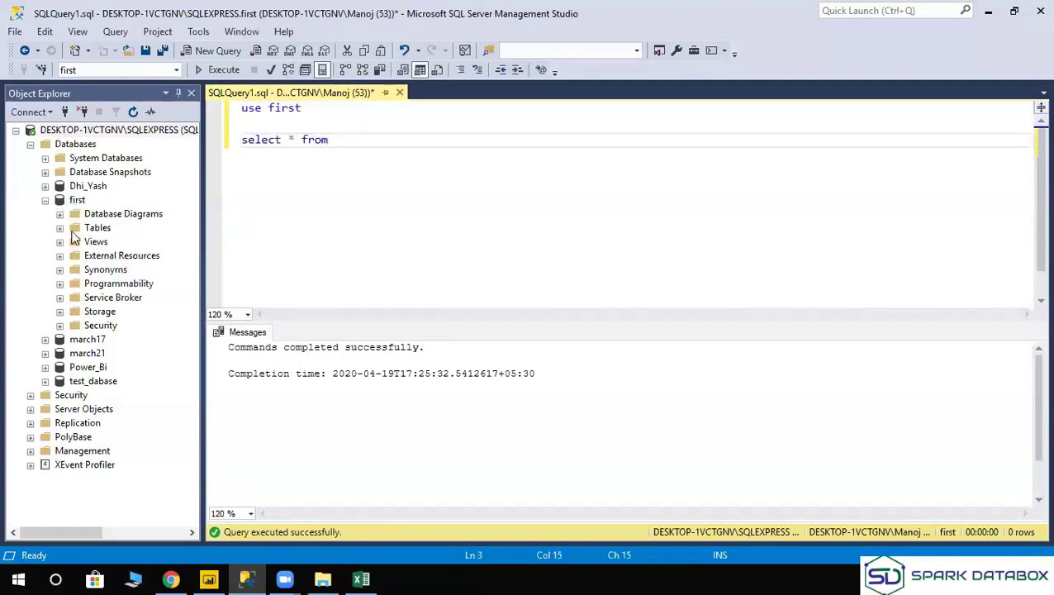
left_click(59, 229)
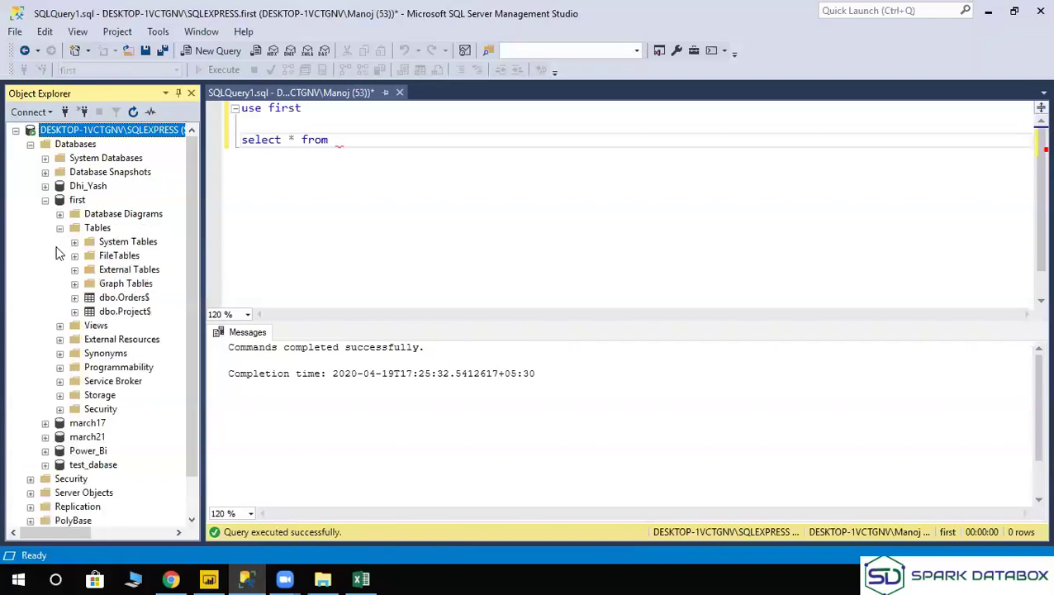
left_click(364, 146)
type("or")
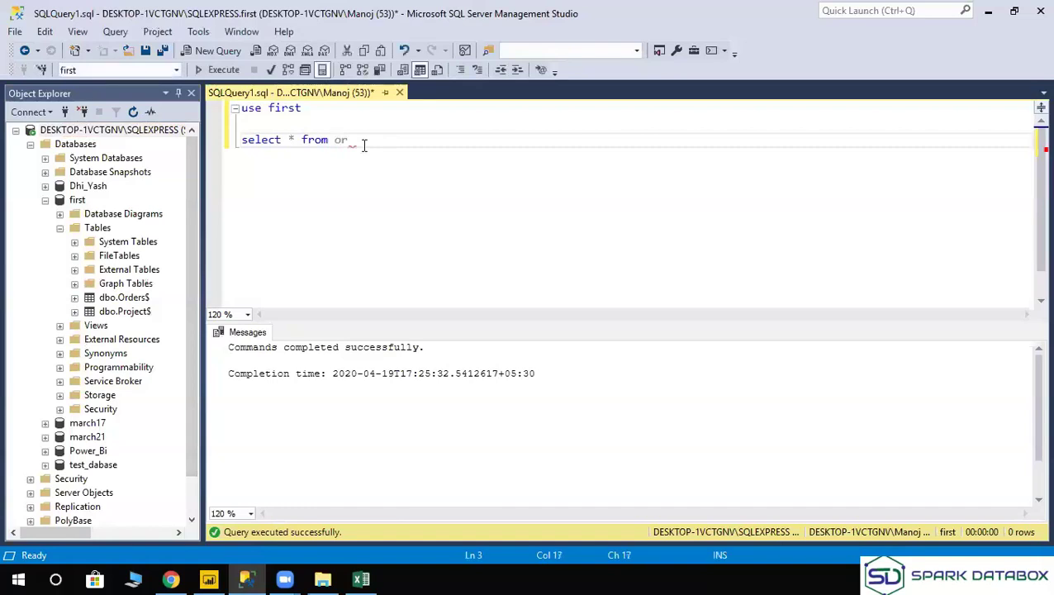
type("ders")
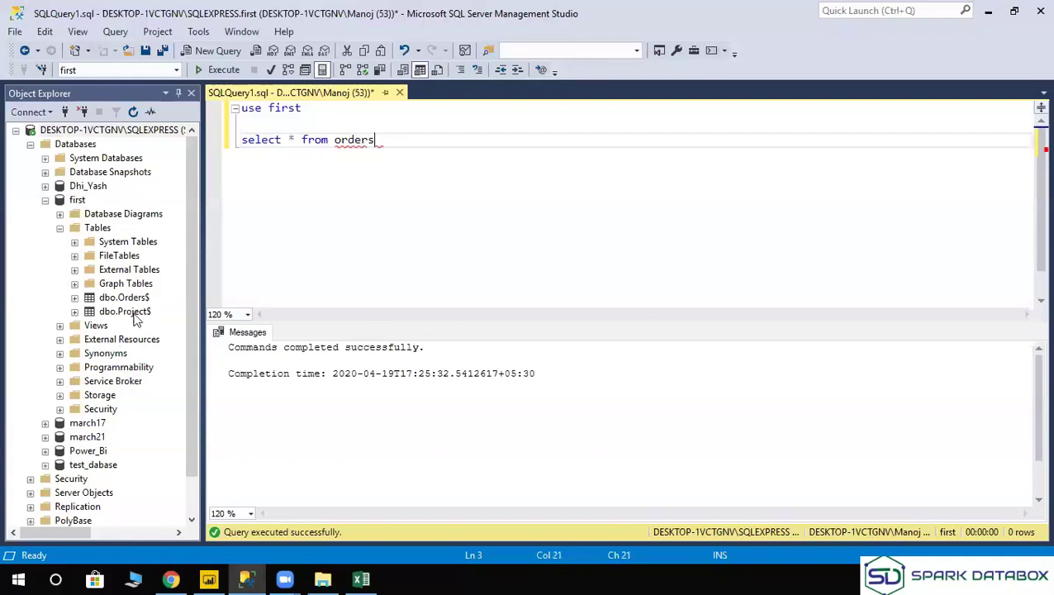
Add the query select * from project on the next line and try to run both select statements.
key("Return")
type("s")
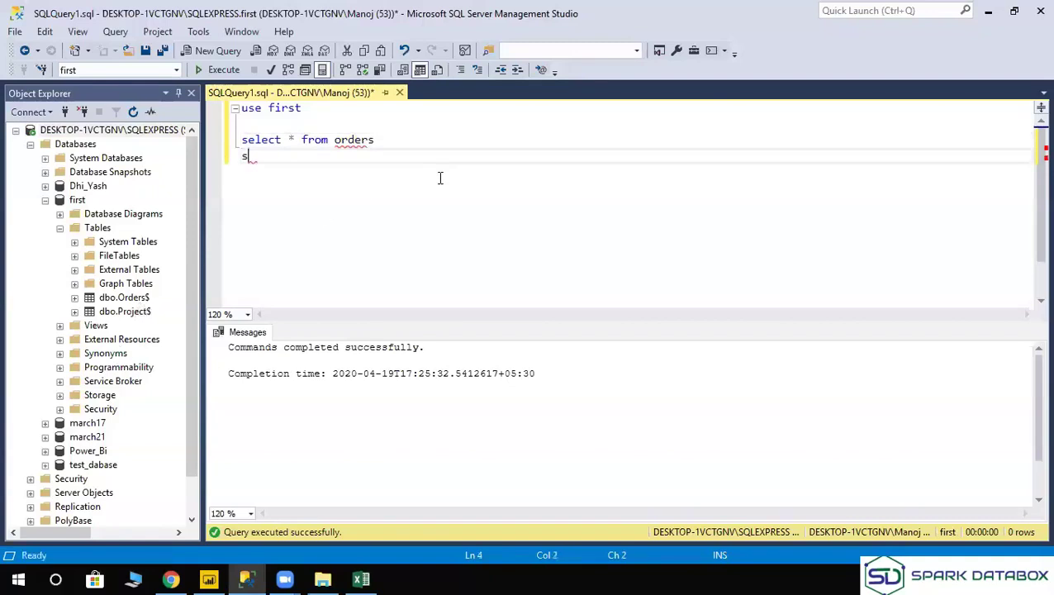
type("elect * from ")
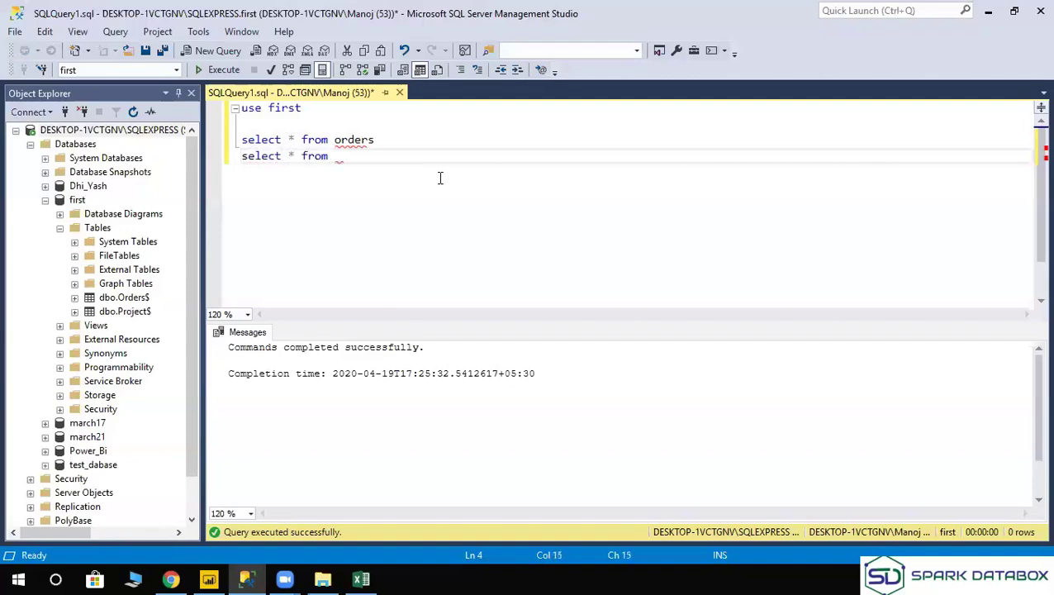
type("project")
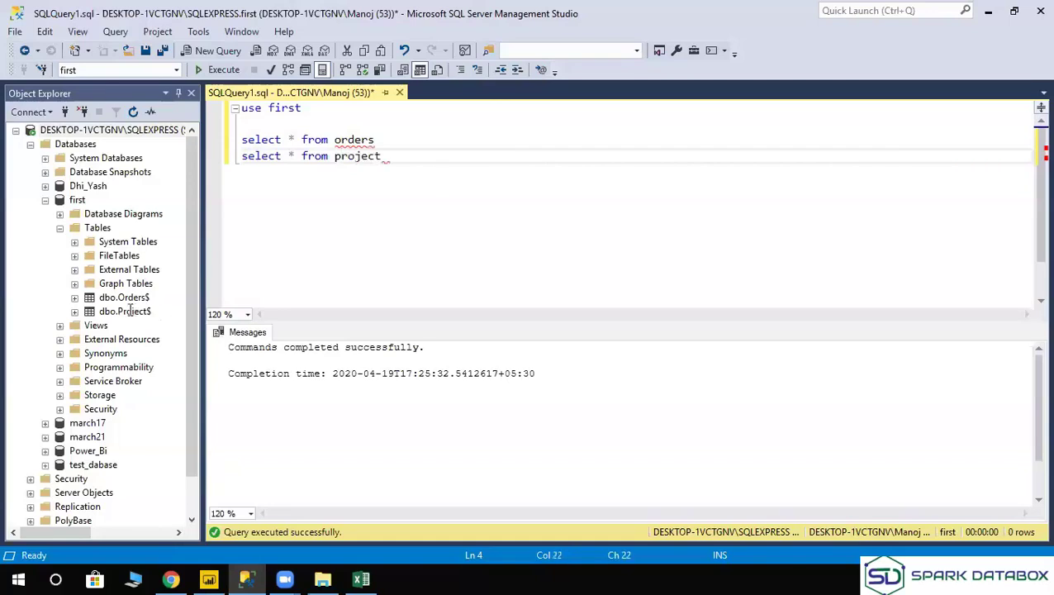
left_click(408, 237)
left_click_drag(387, 159, 242, 139)
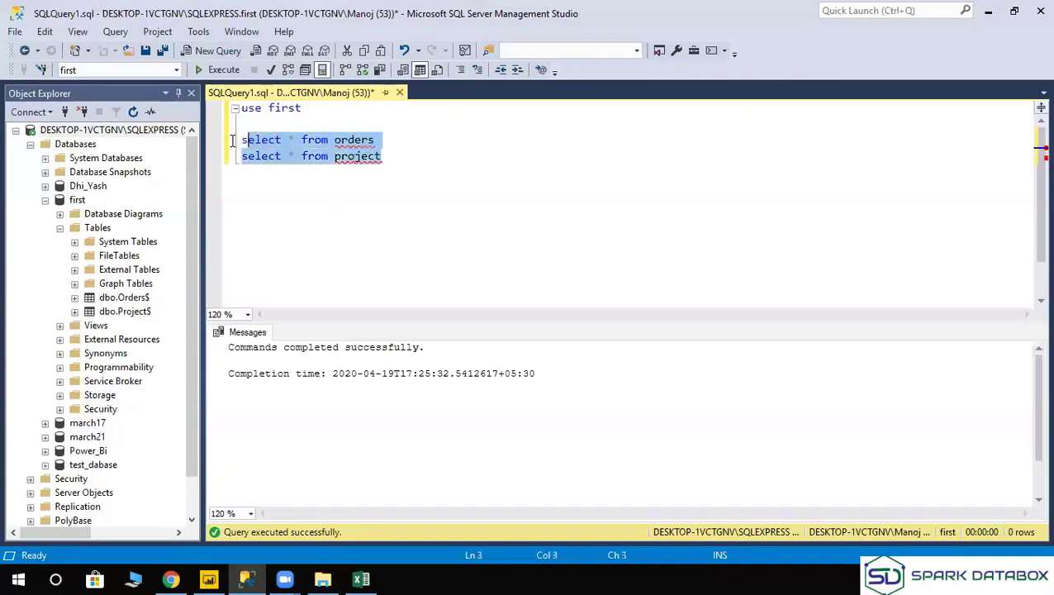
key("F5")
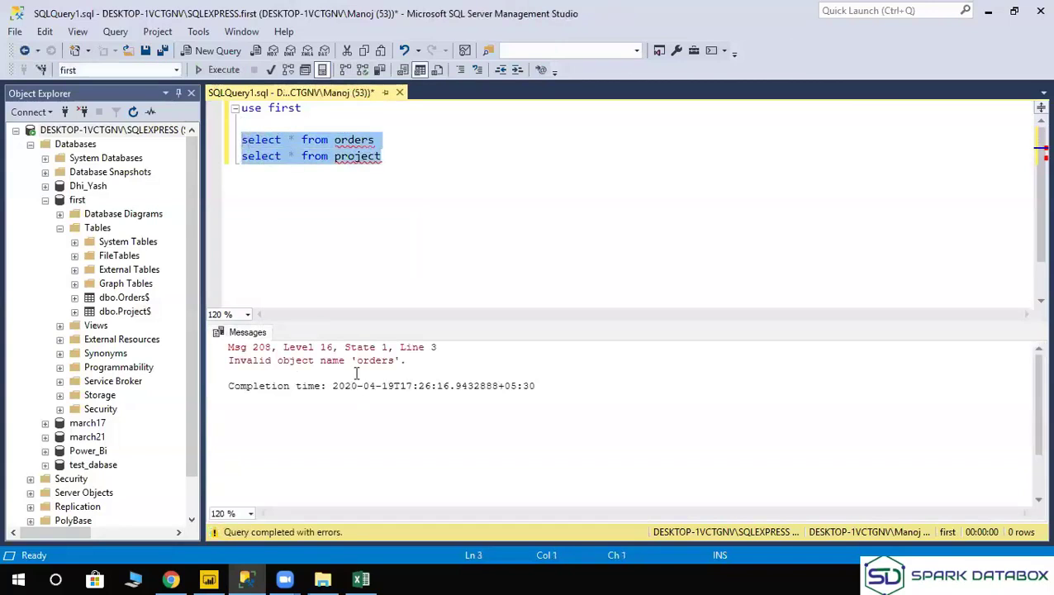
Replace the queried table names with [dbo].[Orders$] and [dbo].[Project$], then run both select statements and browse the results.
left_click(357, 229)
left_click(131, 298)
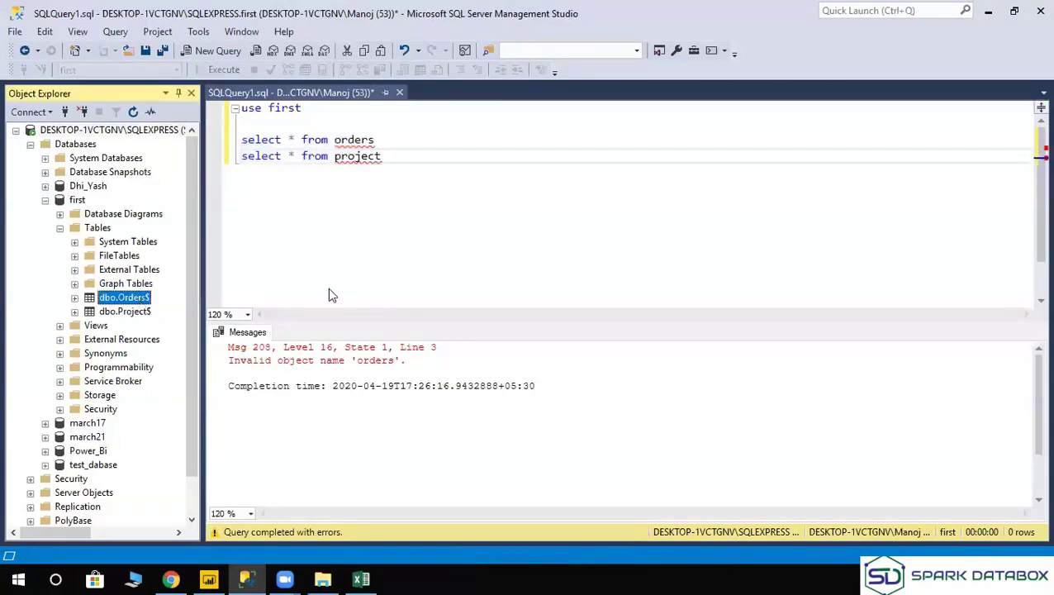
double_click(357, 141)
type("[dbo].[Orders$]")
left_click(124, 312)
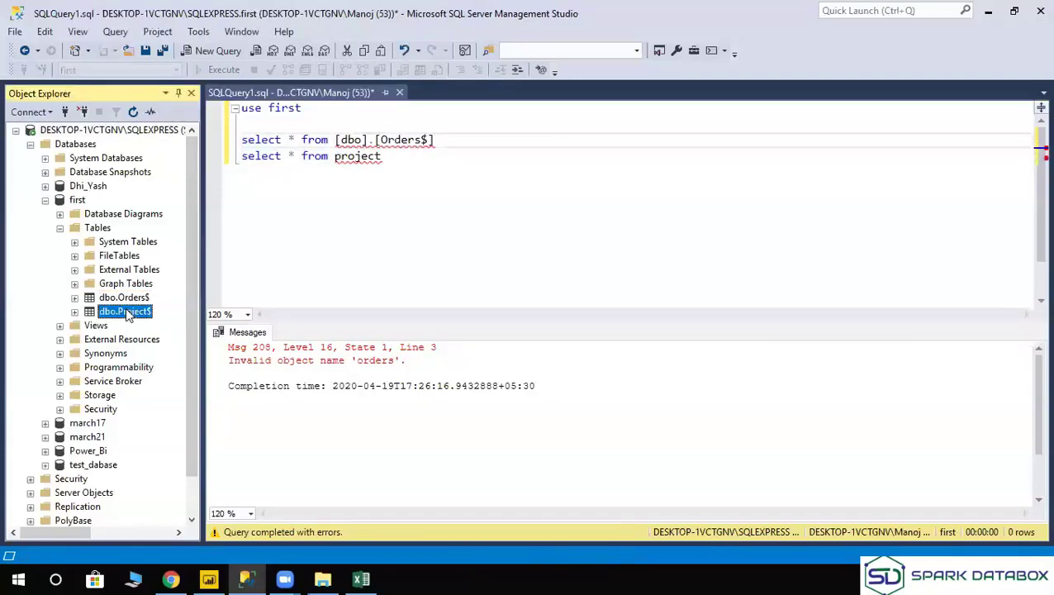
double_click(356, 157)
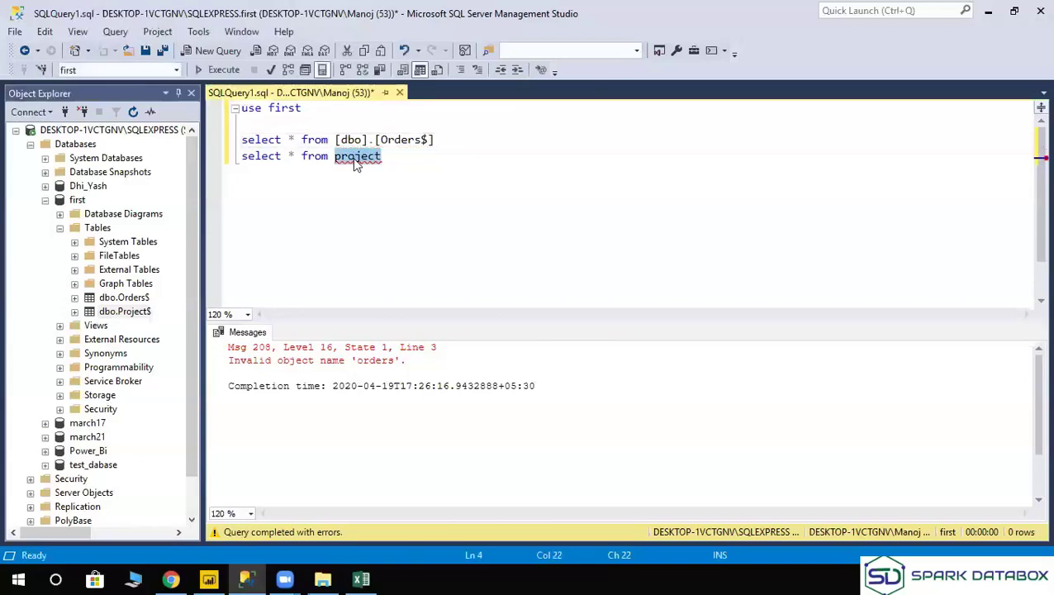
type("[dbo].[Project$]")
left_click_drag(453, 157, 212, 147)
key("F5")
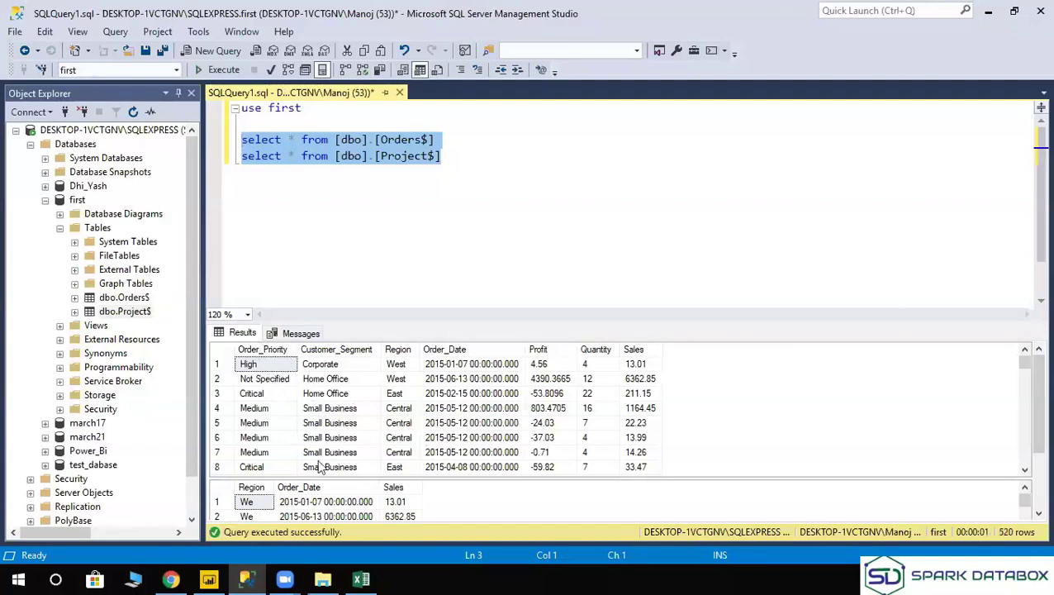
scroll(321, 467, "down", 5)
scroll(324, 410, "up", 3)
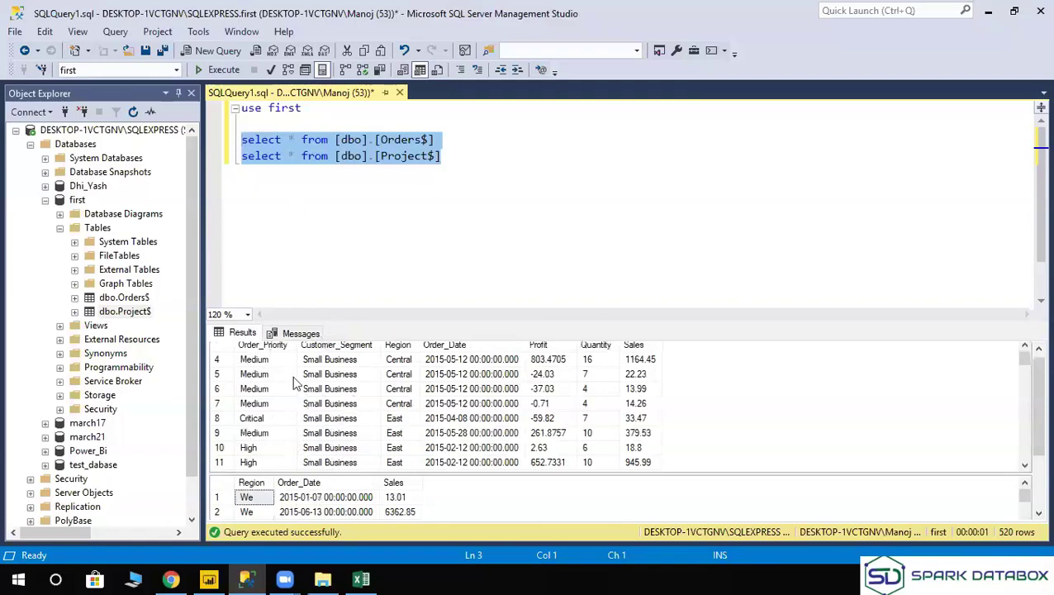
Start an update statement for [dbo].[Orders$] below the select queries, reusing the copied table name and ending with set.
left_click(413, 221)
left_click(480, 162)
key("Return")
key("Return")
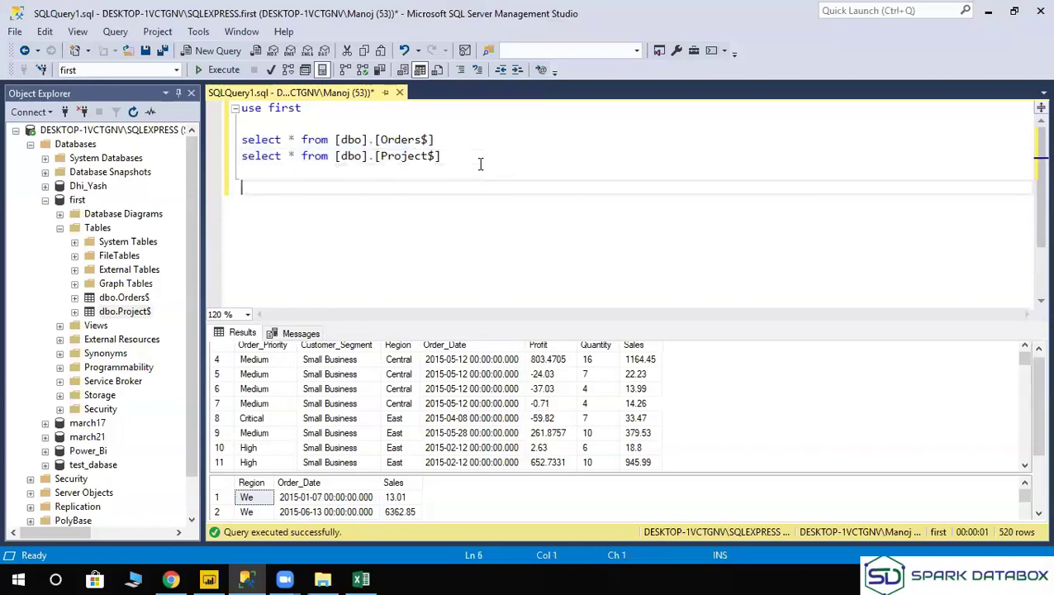
left_click_drag(451, 139, 336, 139)
key("ctrl+c")
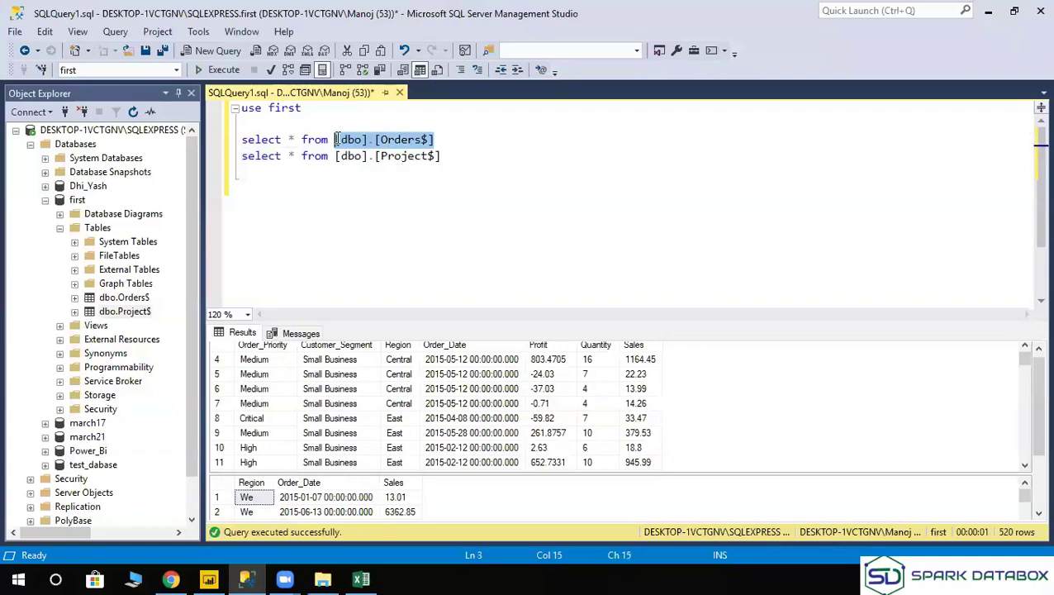
left_click(430, 211)
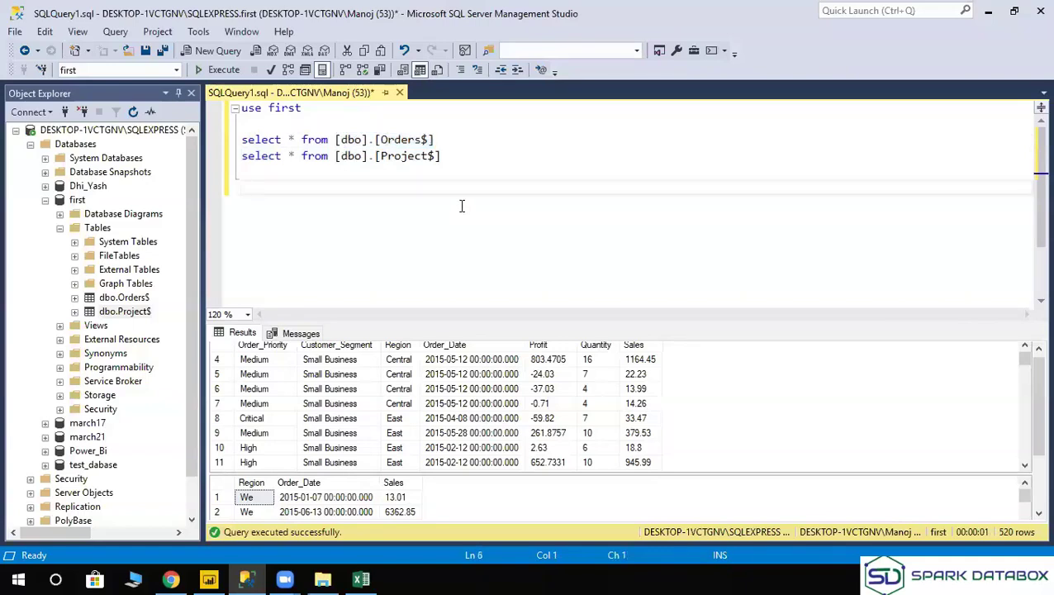
type("update")
key("ctrl+v")
type("set")
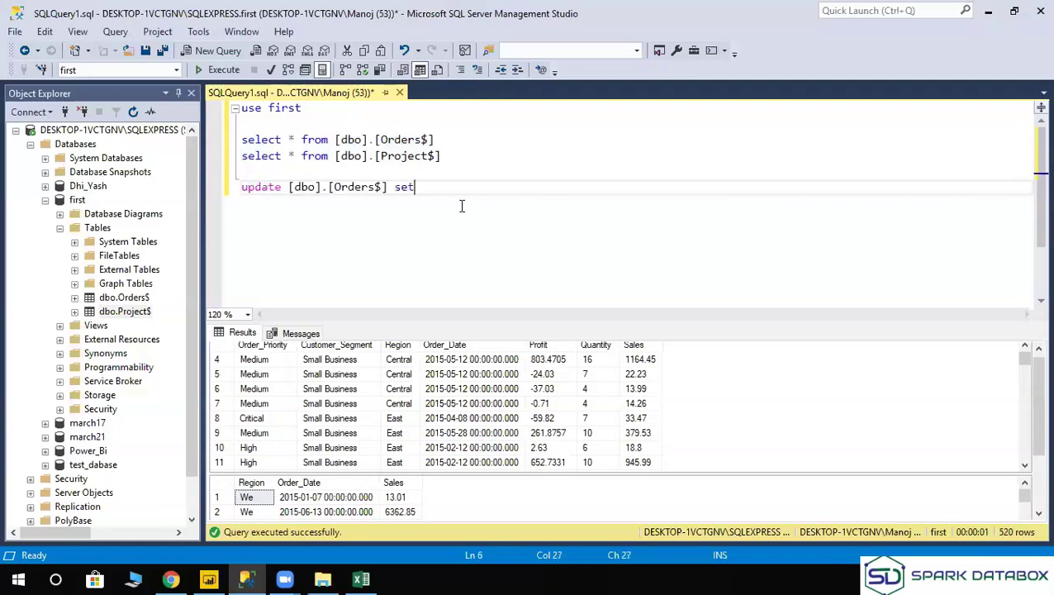
Extend the update statement to assign "ABC" to the Order_Priority column.
type(" ord")
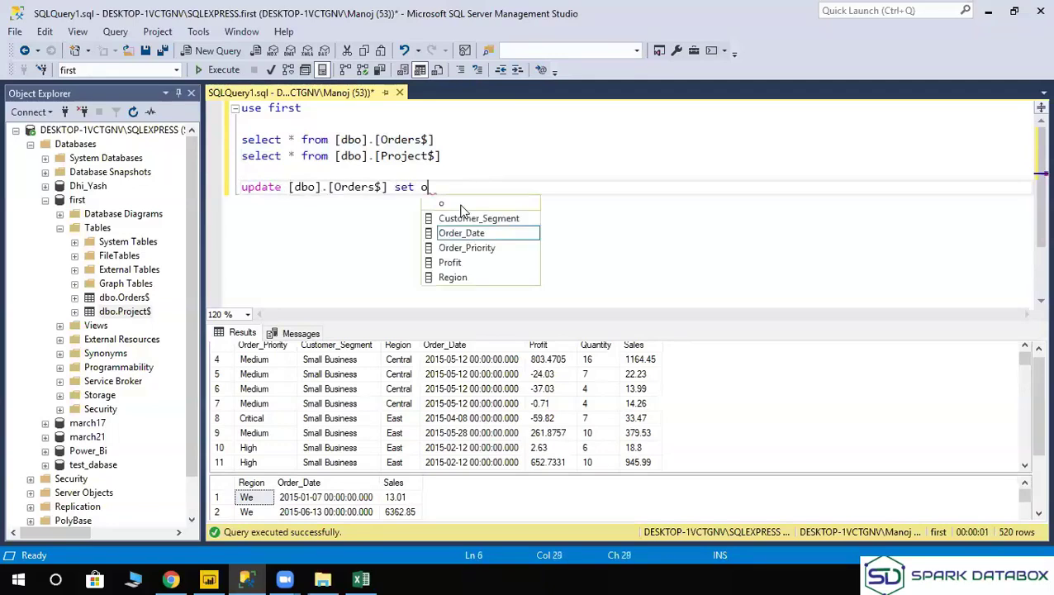
key("Down")
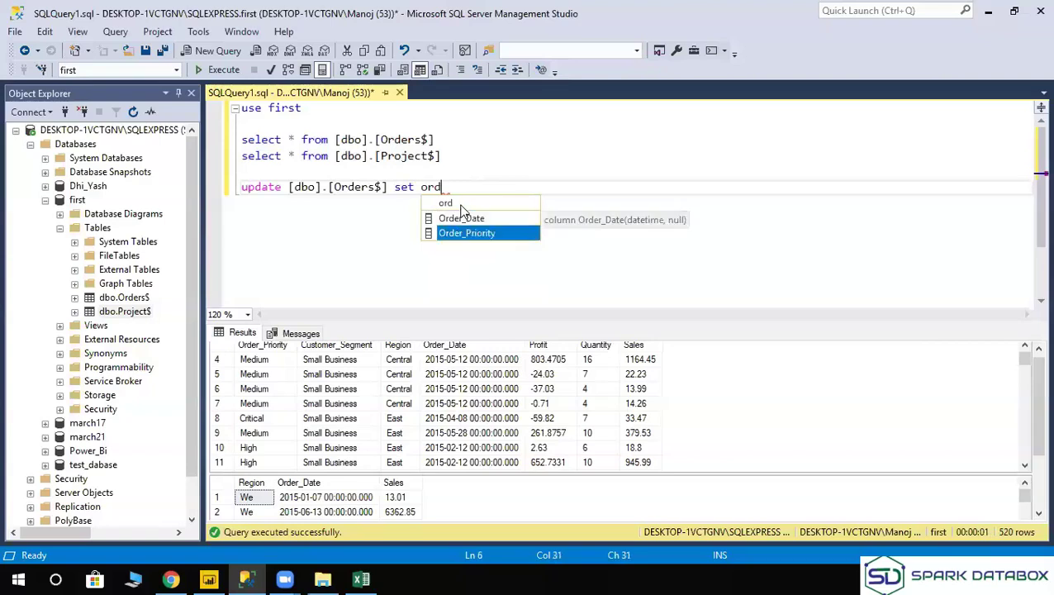
key("Tab")
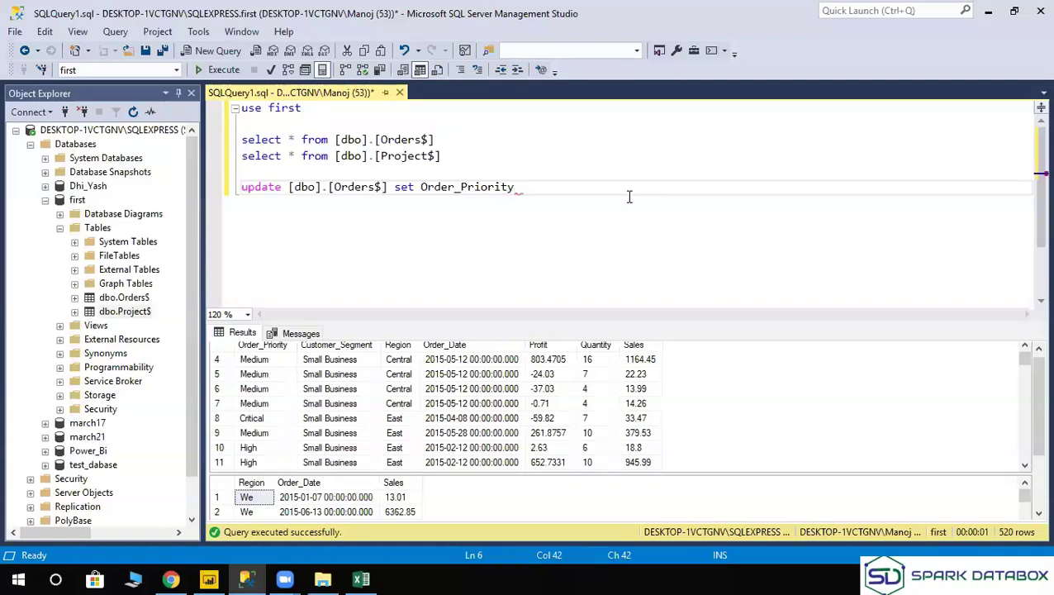
type("=\"ABC")
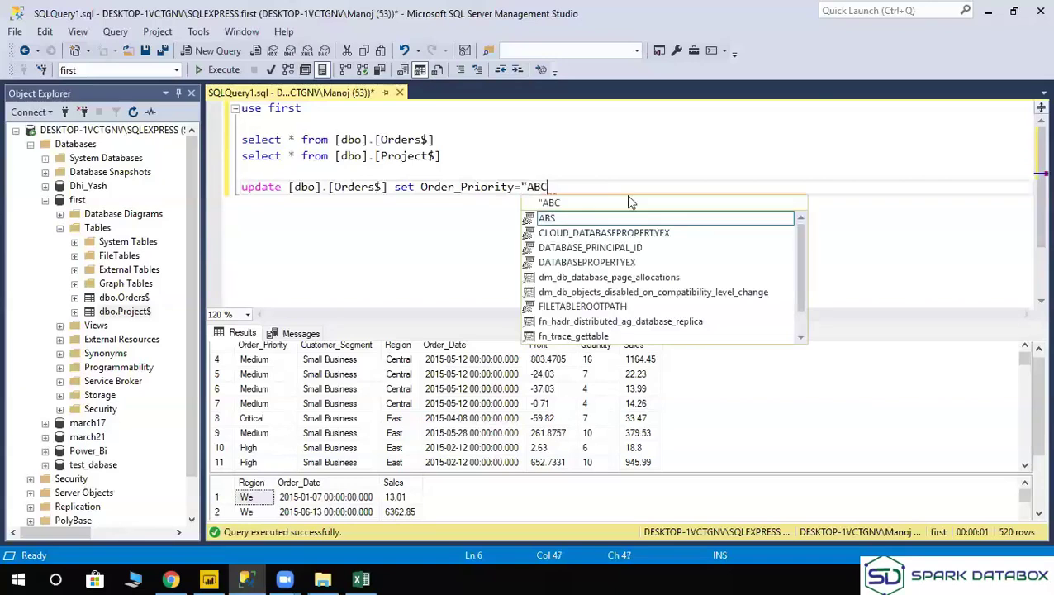
type("\" wh")
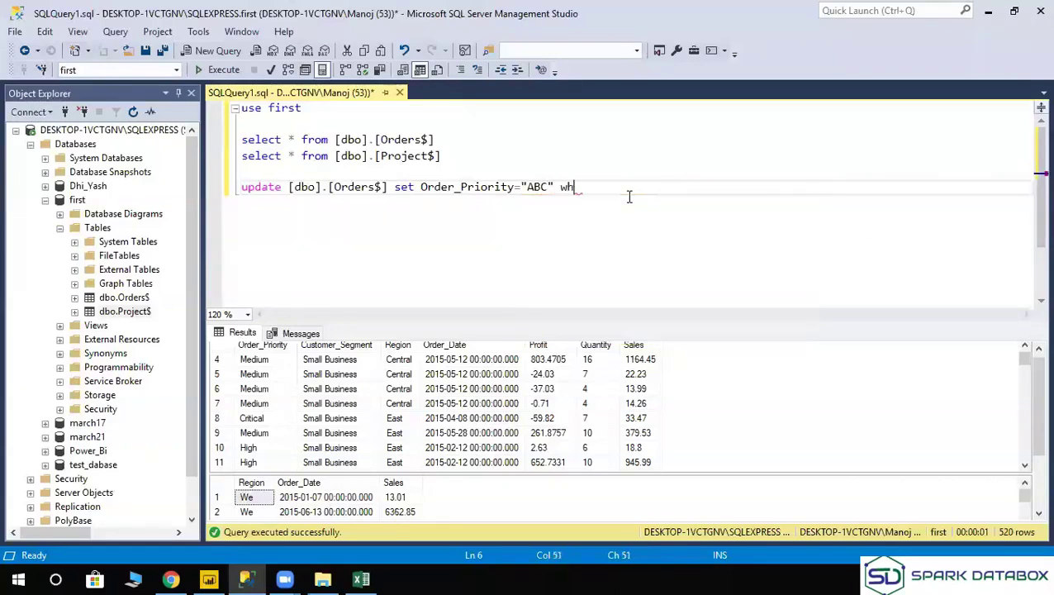
Complete the [dbo].[Orders$] update statement with the condition where Order_Priority="High" and add blank lines below it.
type("ere order_")
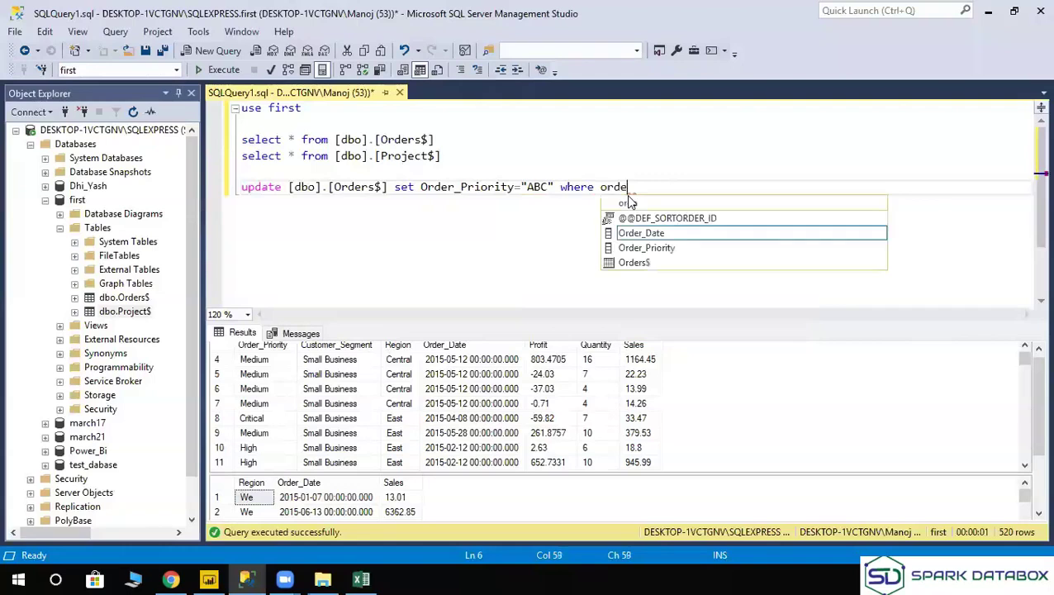
key("Tab")
type("=\"")
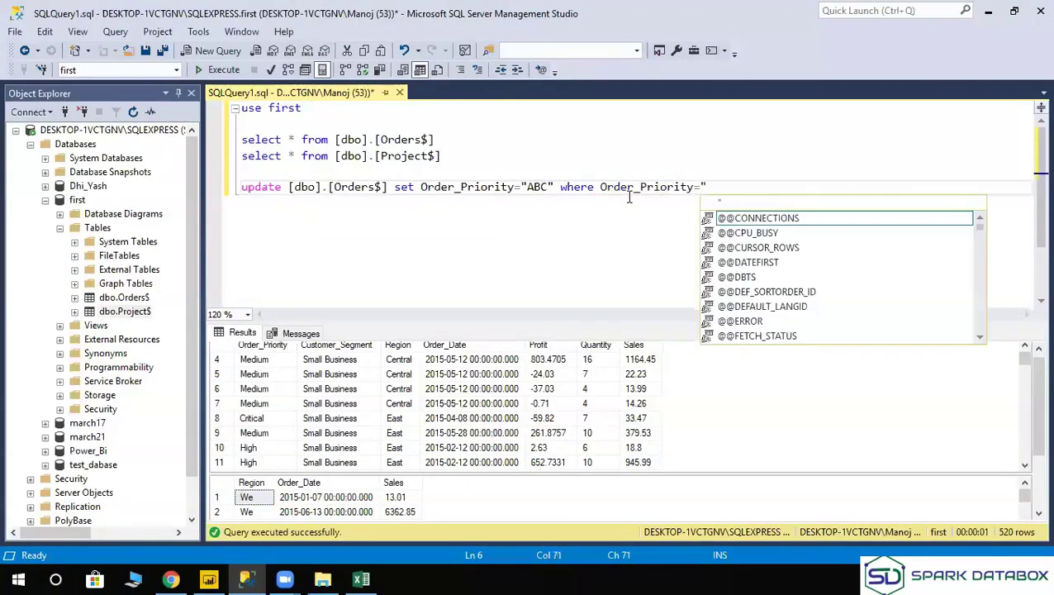
type("High\"")
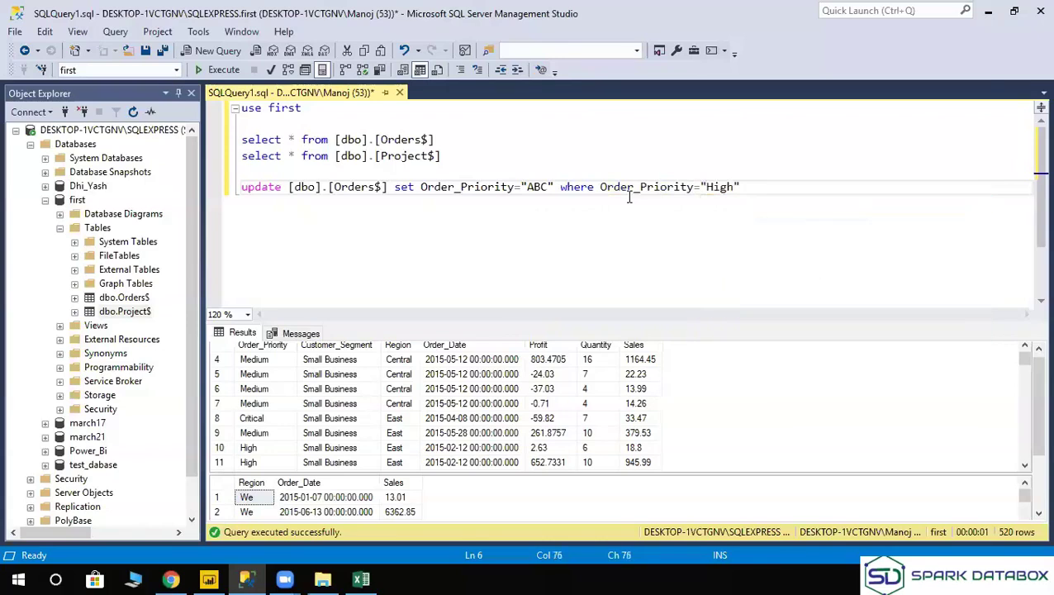
key("Return")
key("Return")
key("Return")
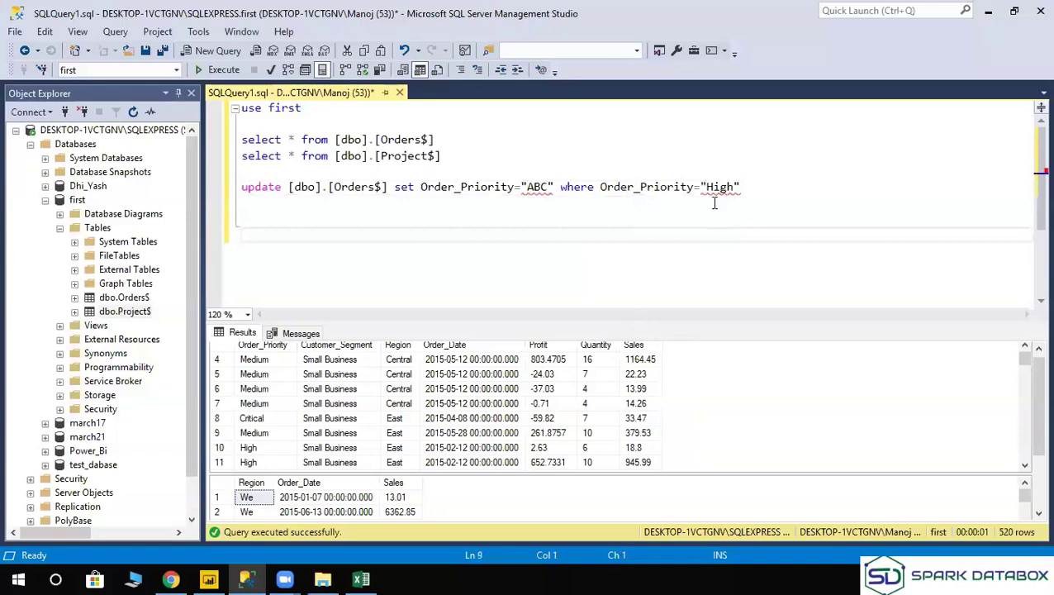
Replace the double quotes around ABC and High in the [dbo].[Orders$] update statement with single quotes.
left_click(529, 187)
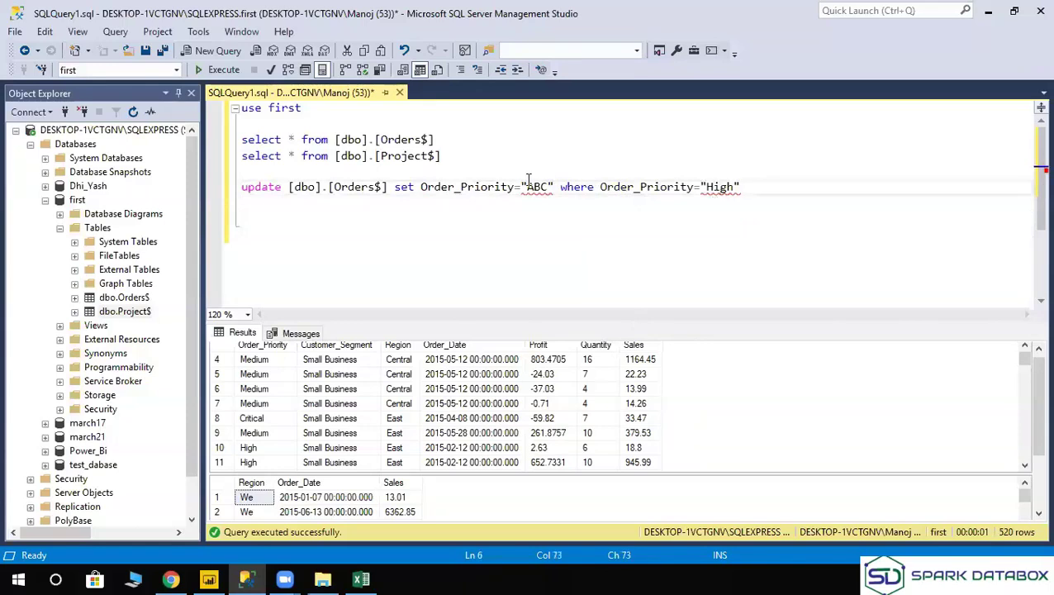
key("BackSpace")
type("'")
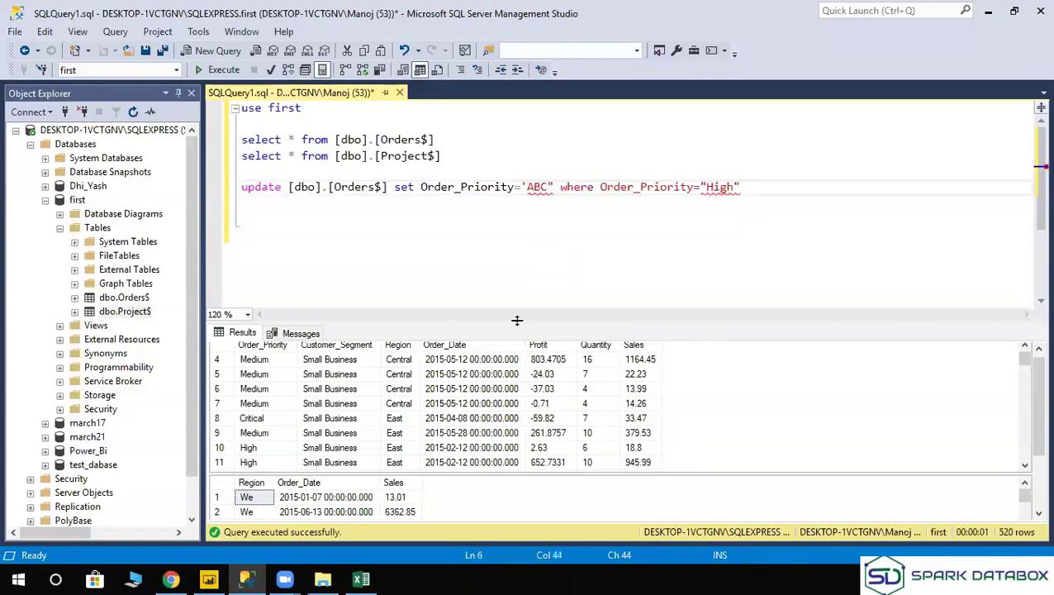
left_click(554, 186)
key("BackSpace")
type("'")
left_click(704, 186)
key("BackSpace")
type("'")
left_click(733, 190)
key("Delete")
left_click(752, 232)
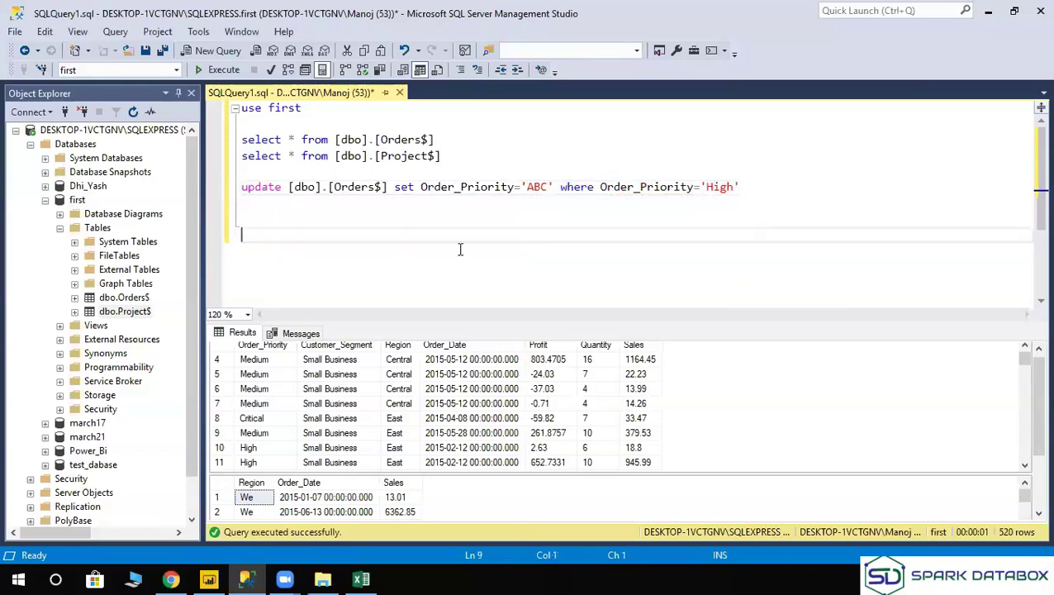
left_click_drag(741, 187, 208, 181)
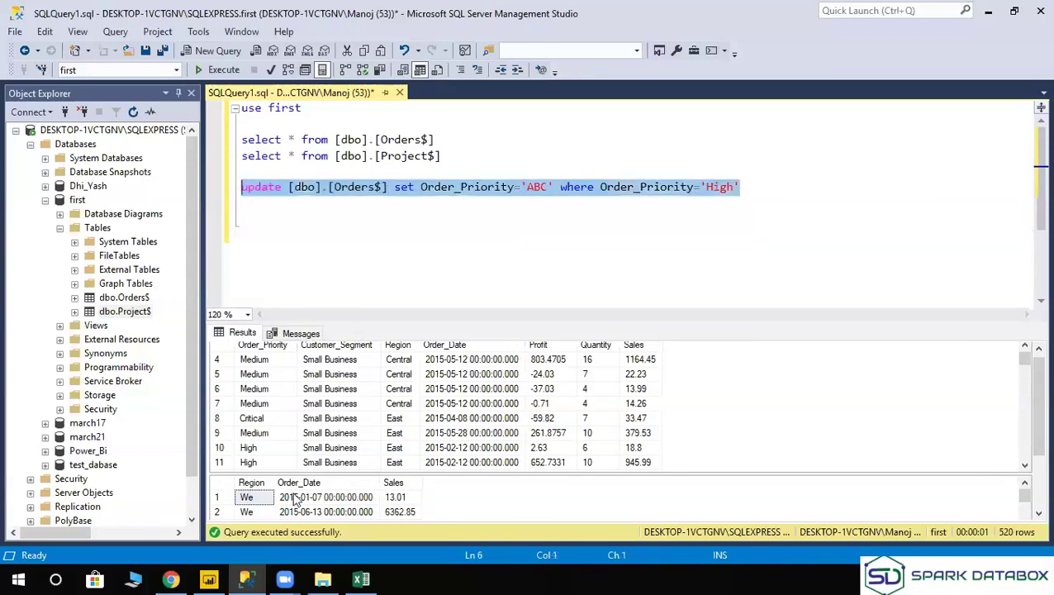
left_click(353, 240)
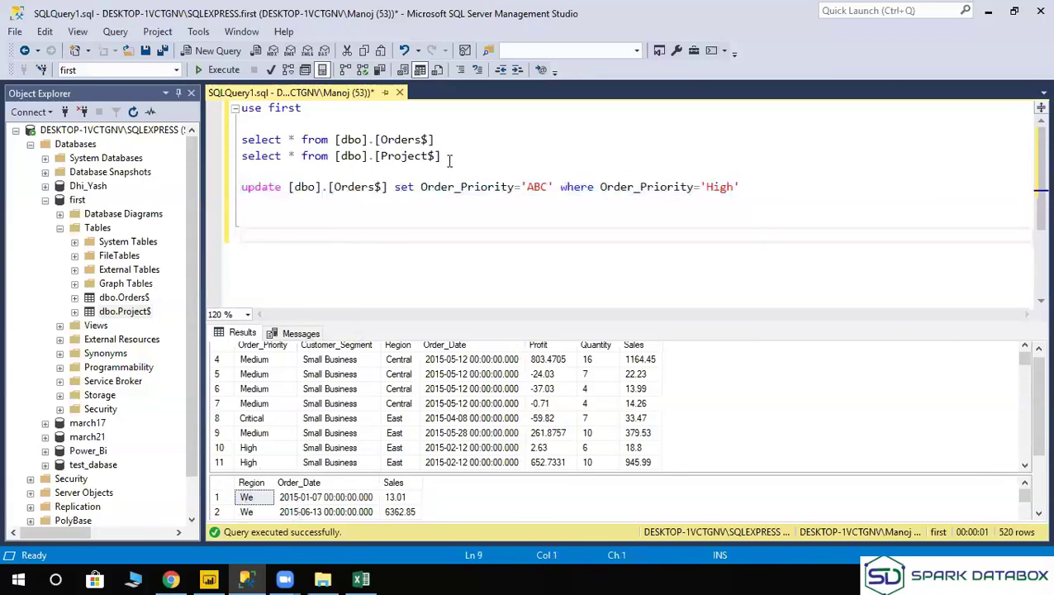
Start a second update statement on the next line for [dbo].[Project$], reusing the copied table name and ending with set.
left_click_drag(446, 159, 336, 157)
key("ctrl+c")
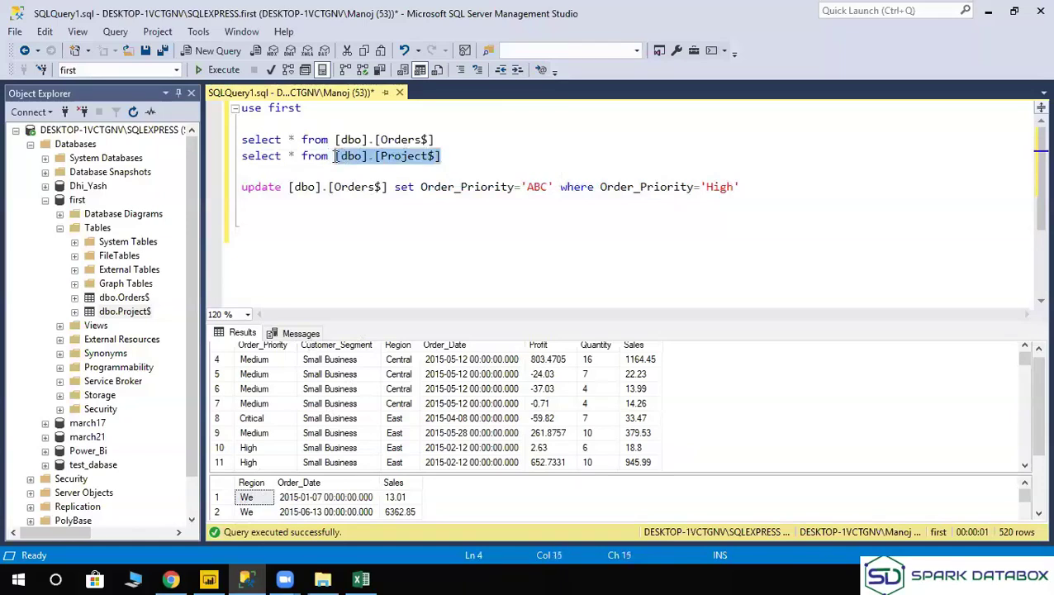
left_click(778, 197)
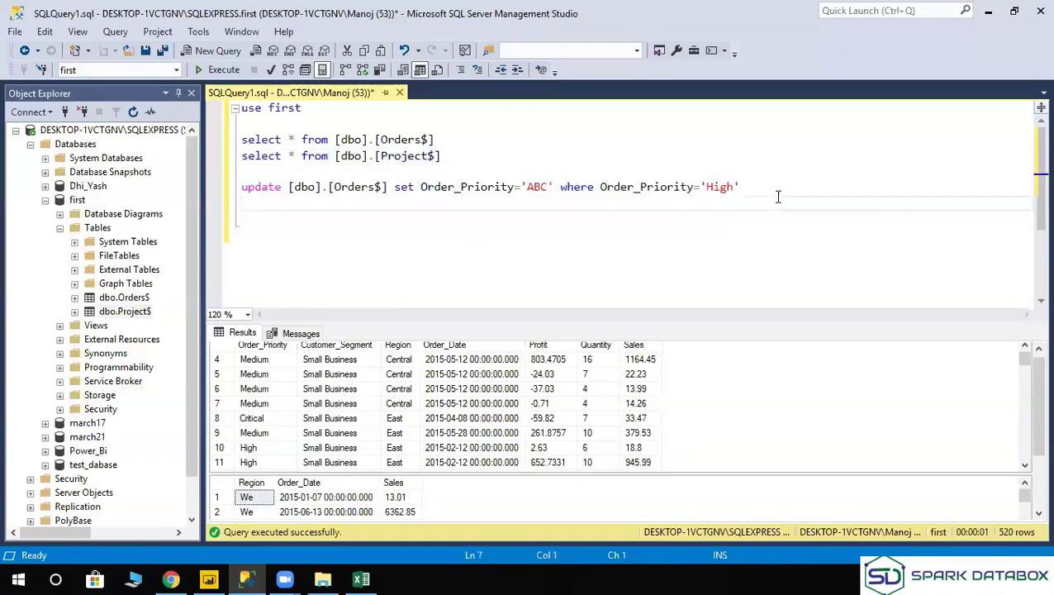
type("update data")
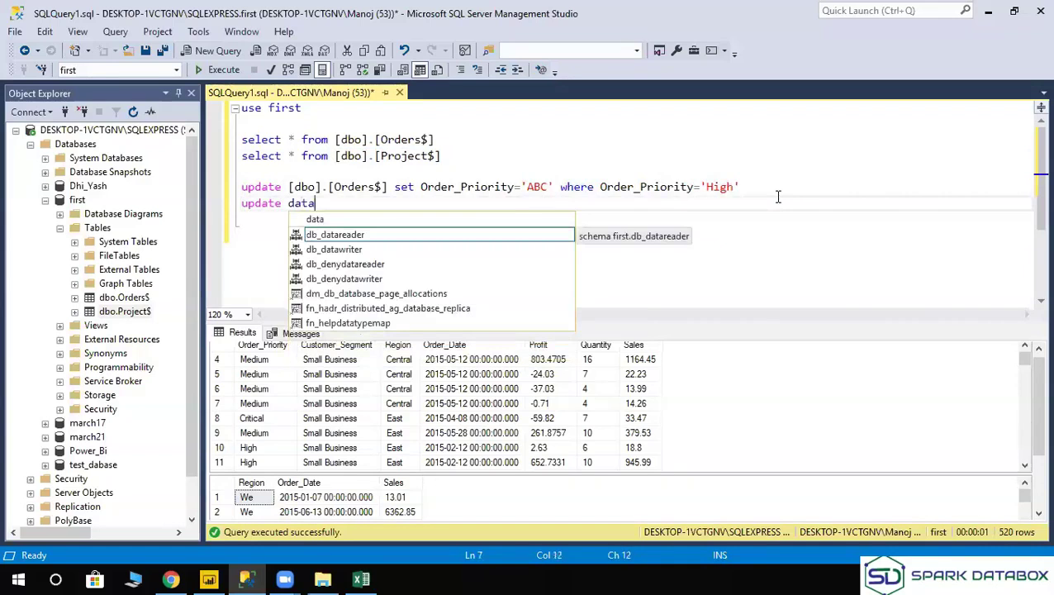
key("BackSpace")
key("BackSpace")
key("BackSpace")
key("BackSpace")
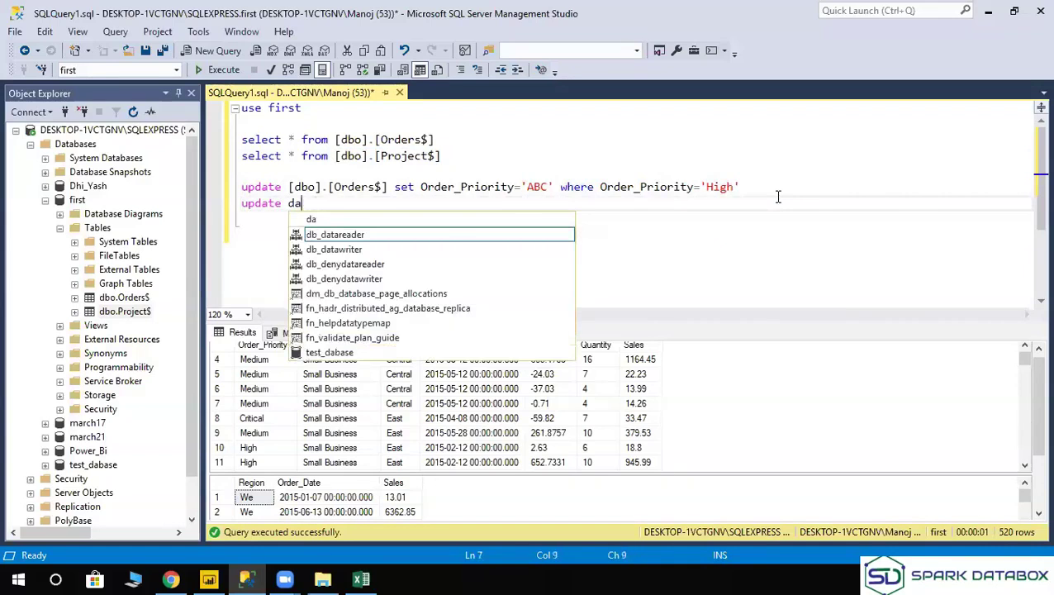
key("ctrl+v")
type("set")
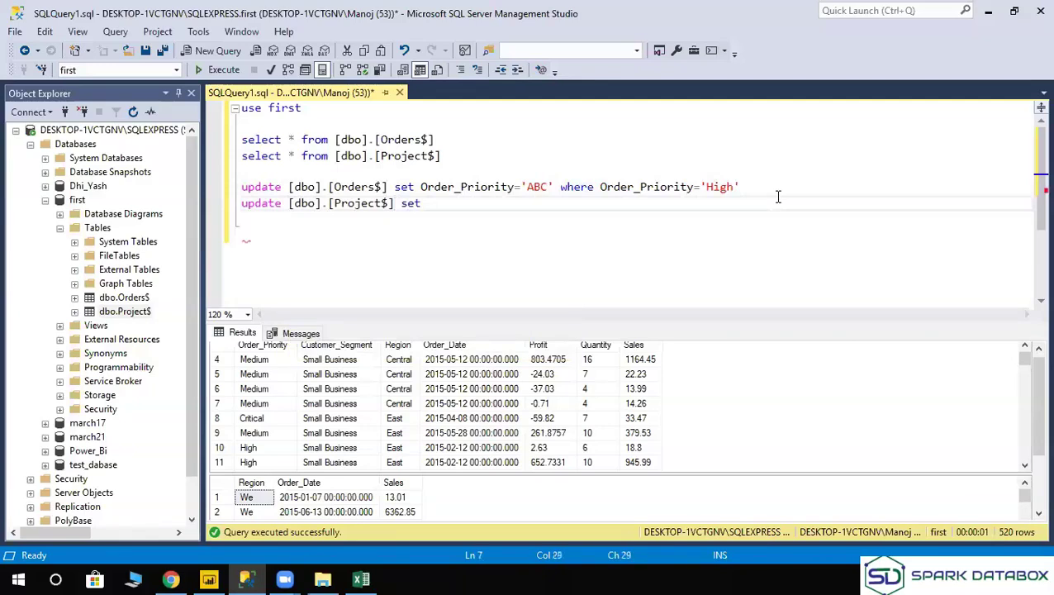
Complete the [dbo].[Project$] update statement with region='PQRrr' where Region='We'.
type(" region=\"")
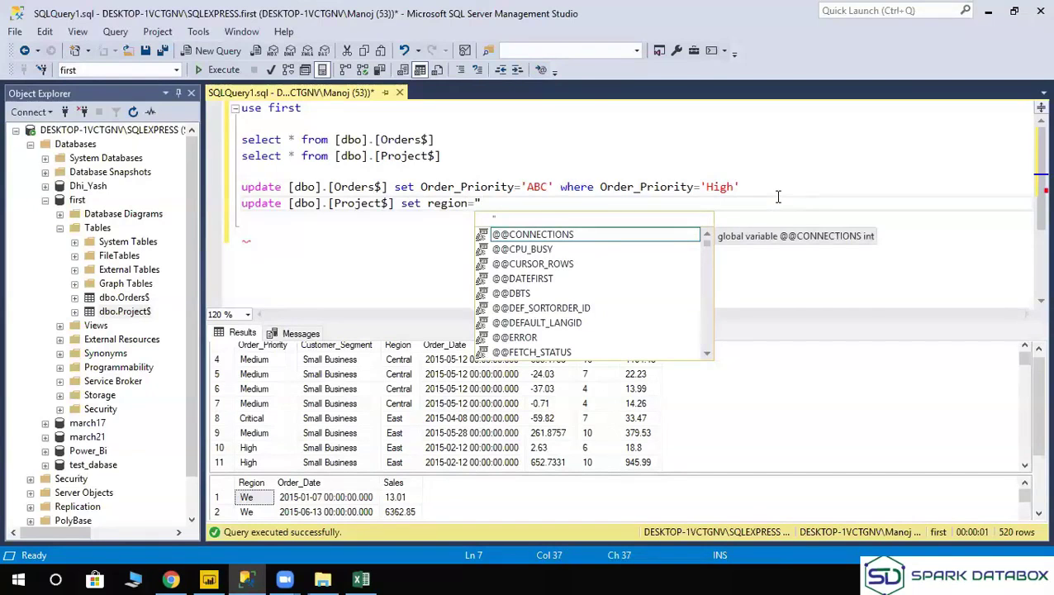
type("we")
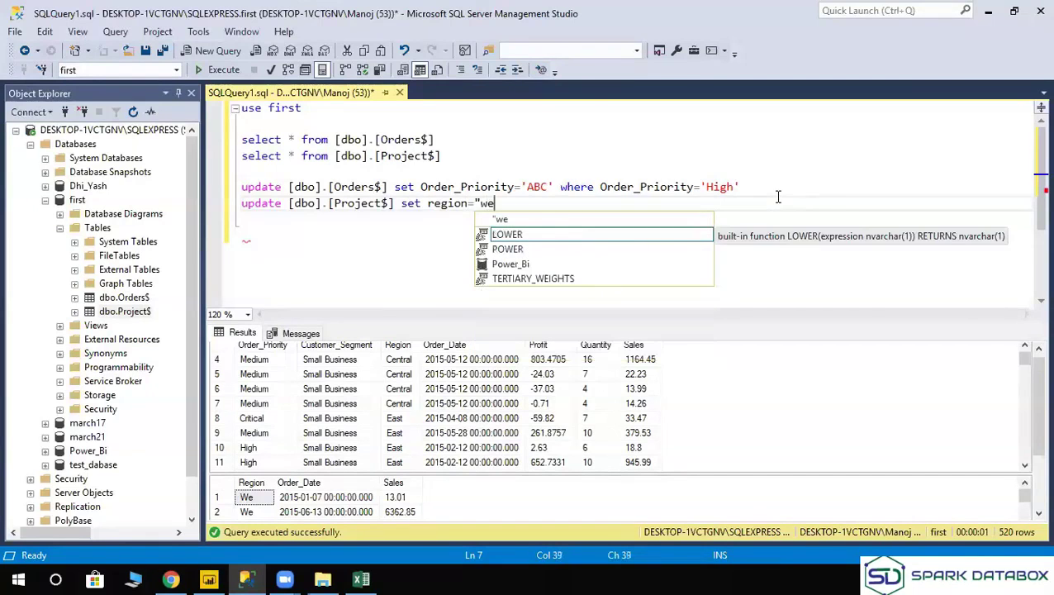
key("BackSpace")
key("BackSpace")
key("BackSpace")
type(";")
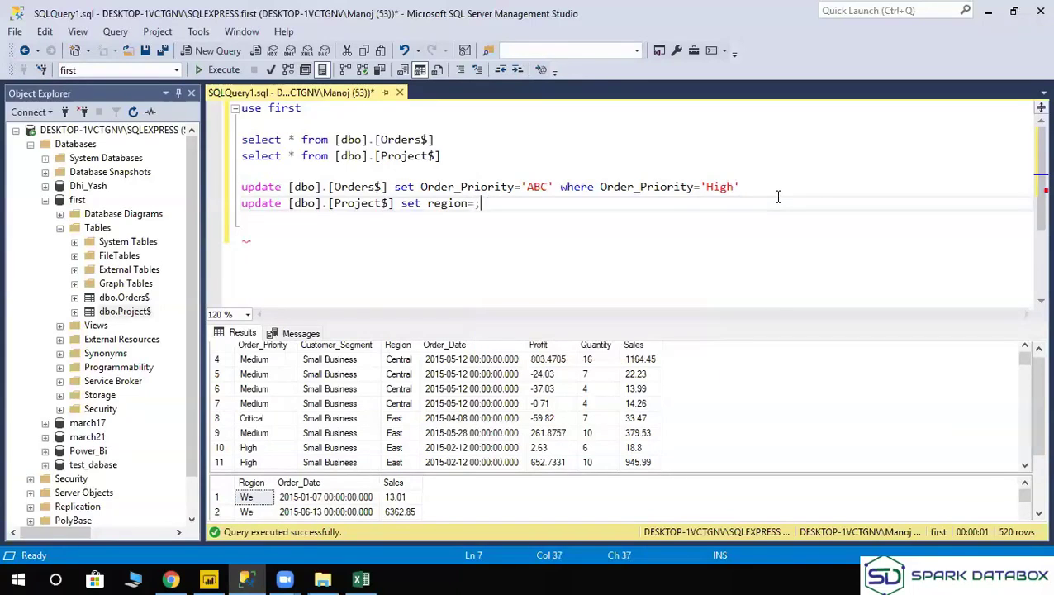
type("'")
type("PQR'")
type("rr")
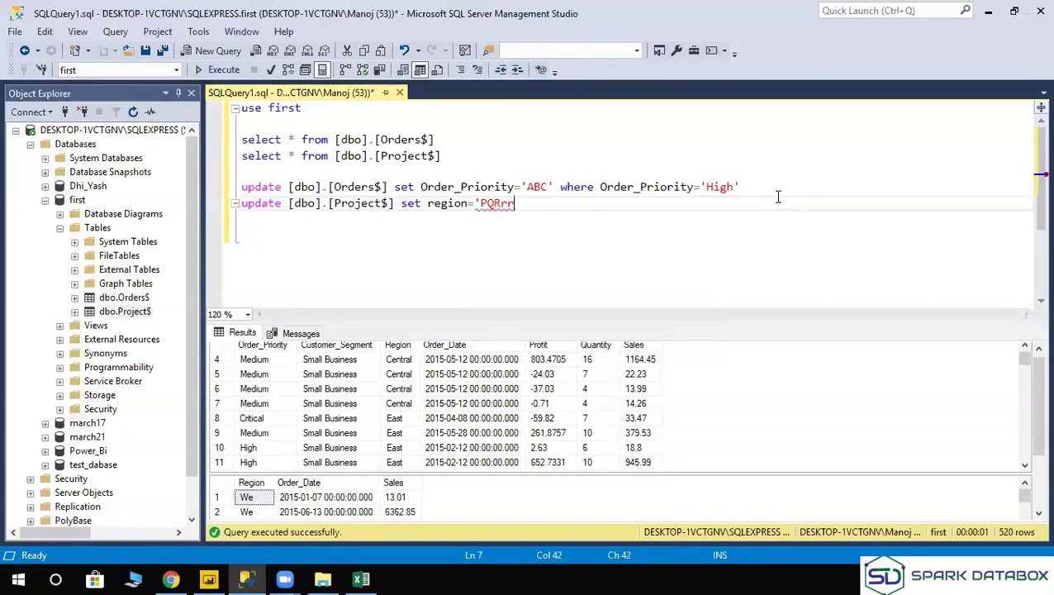
type("' where Region")
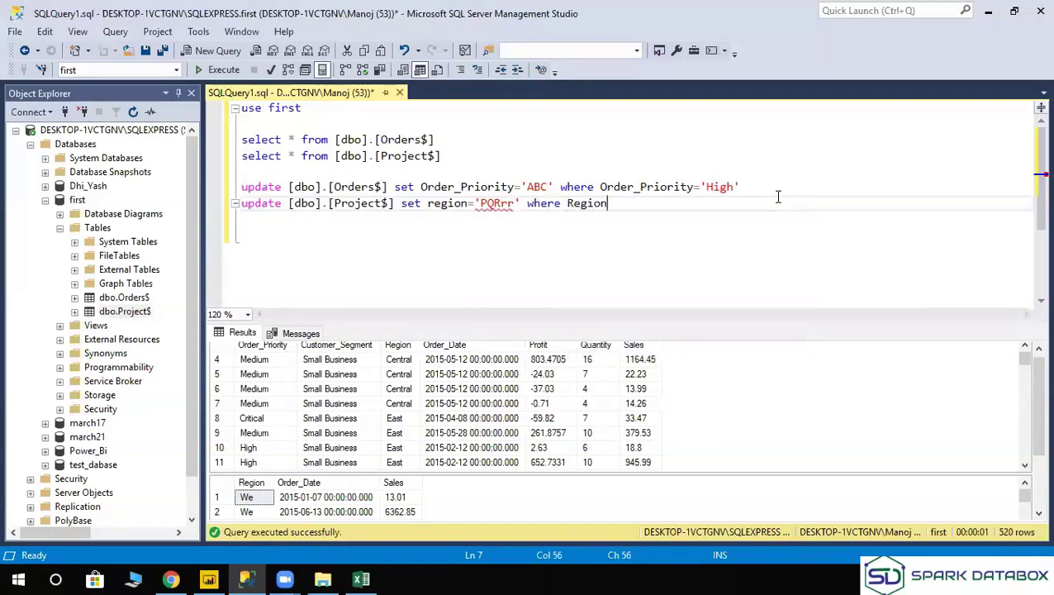
type("='")
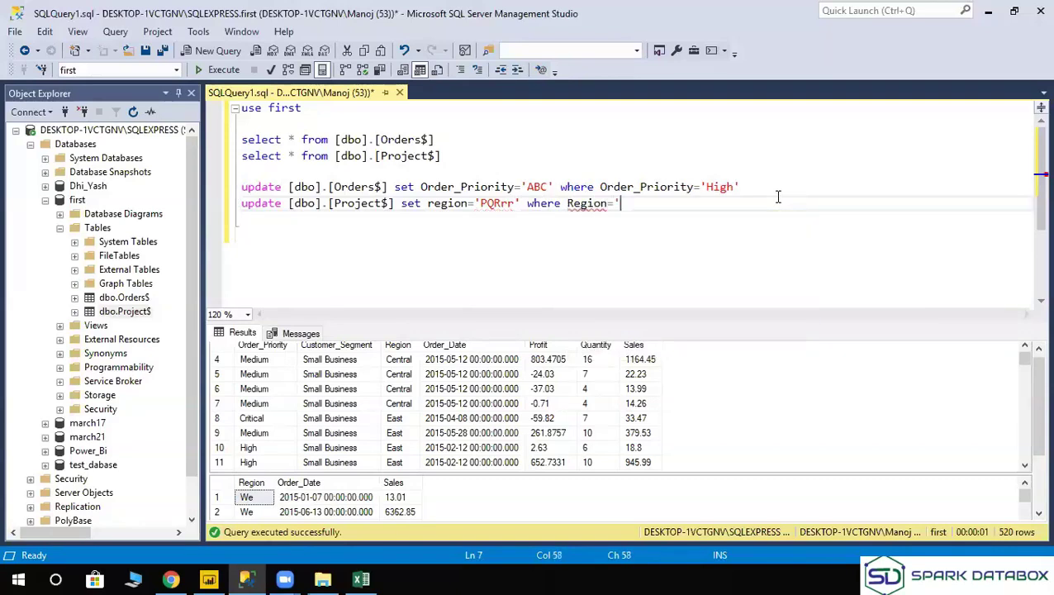
type("We'")
Run only the two update statements for [dbo].[Orders$] and [dbo].[Project$].
left_click(699, 243)
left_click_drag(689, 217, 238, 187)
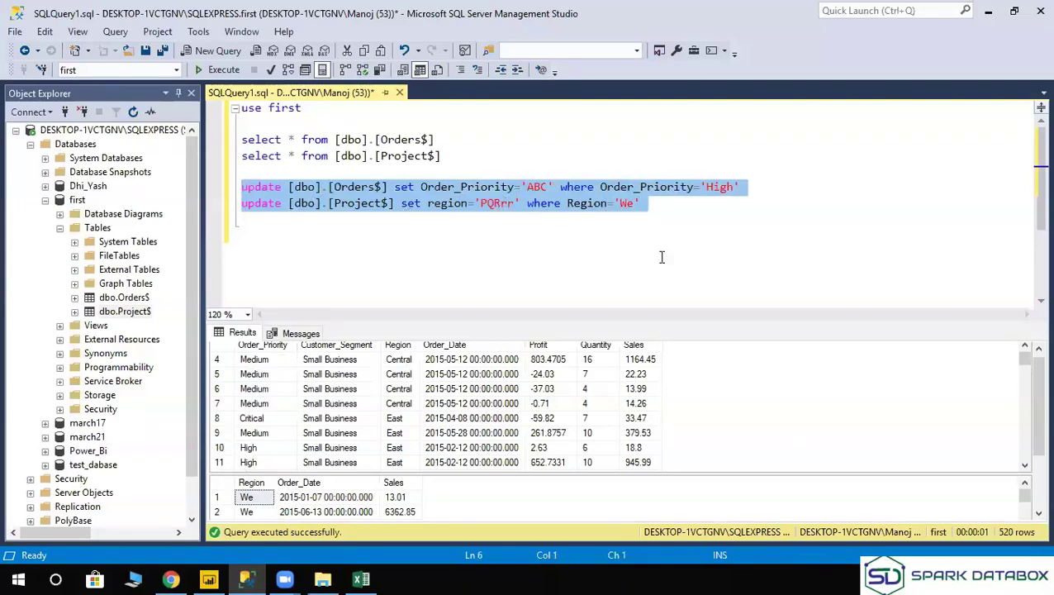
key("F5")
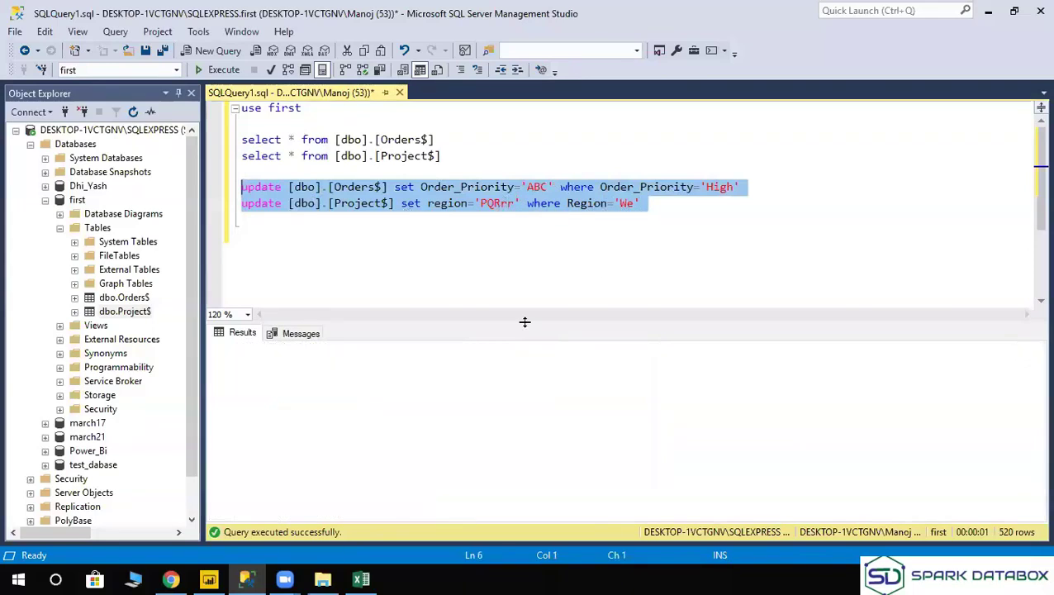
Switch to Power BI Desktop, insert an empty table visual on Page 1 and enlarge it.
left_click(208, 579)
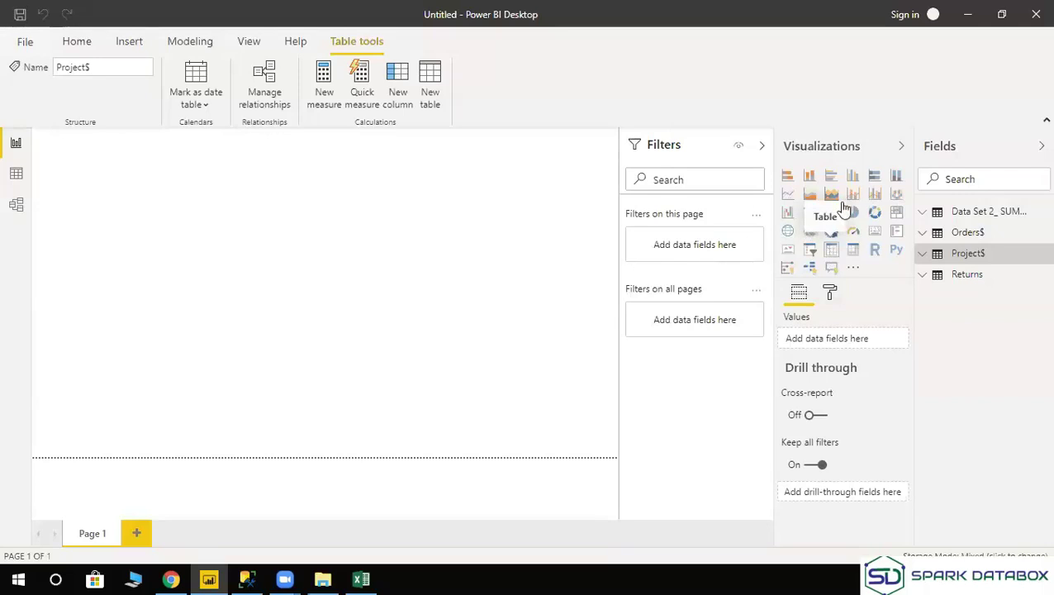
left_click(831, 250)
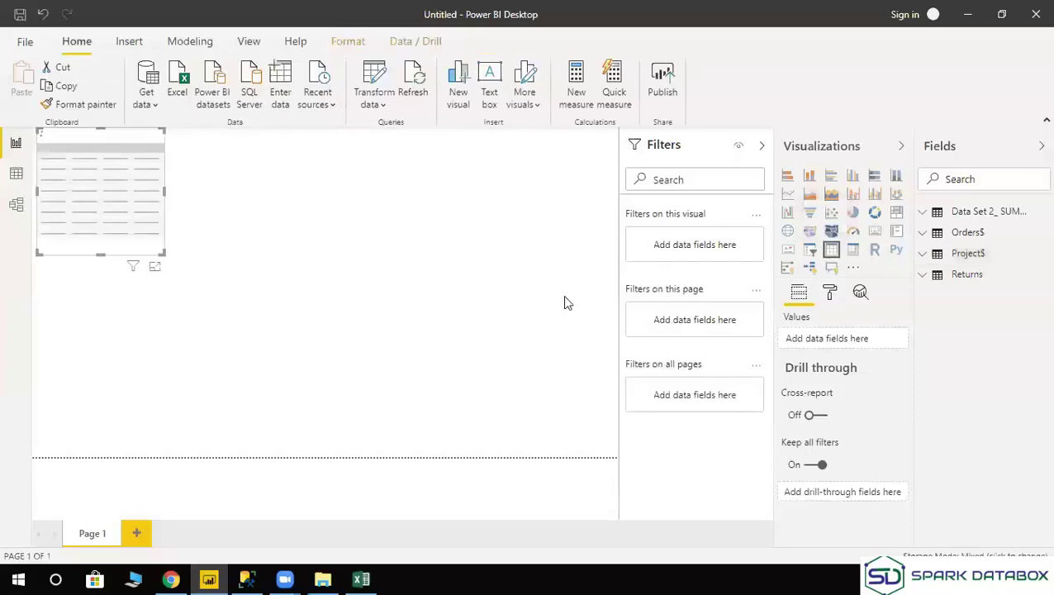
left_click_drag(162, 253, 214, 304)
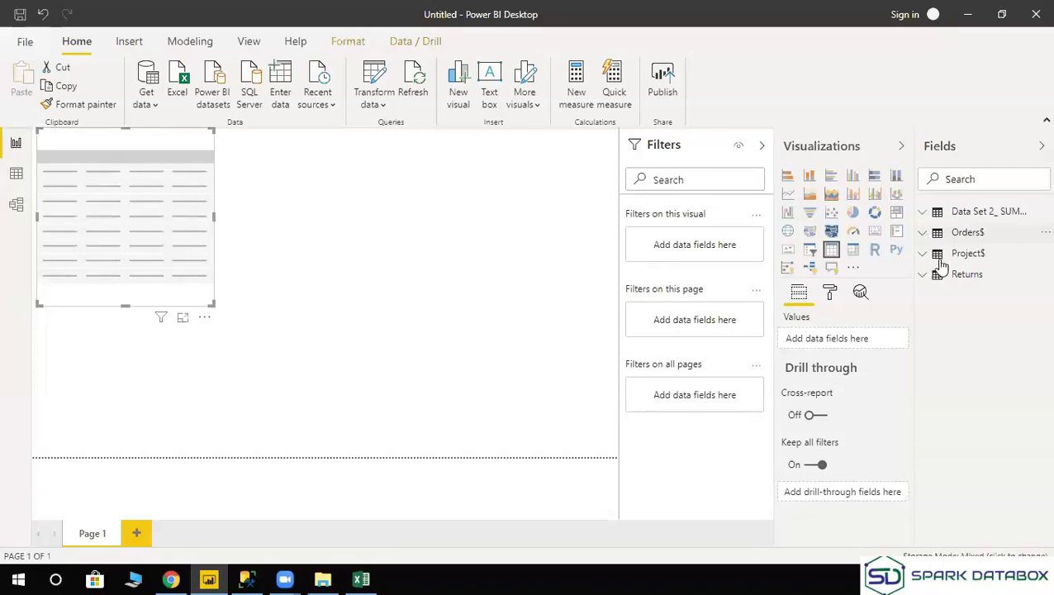
Add the Region and Sales fields from Orders$ to the table visual.
left_click(928, 234)
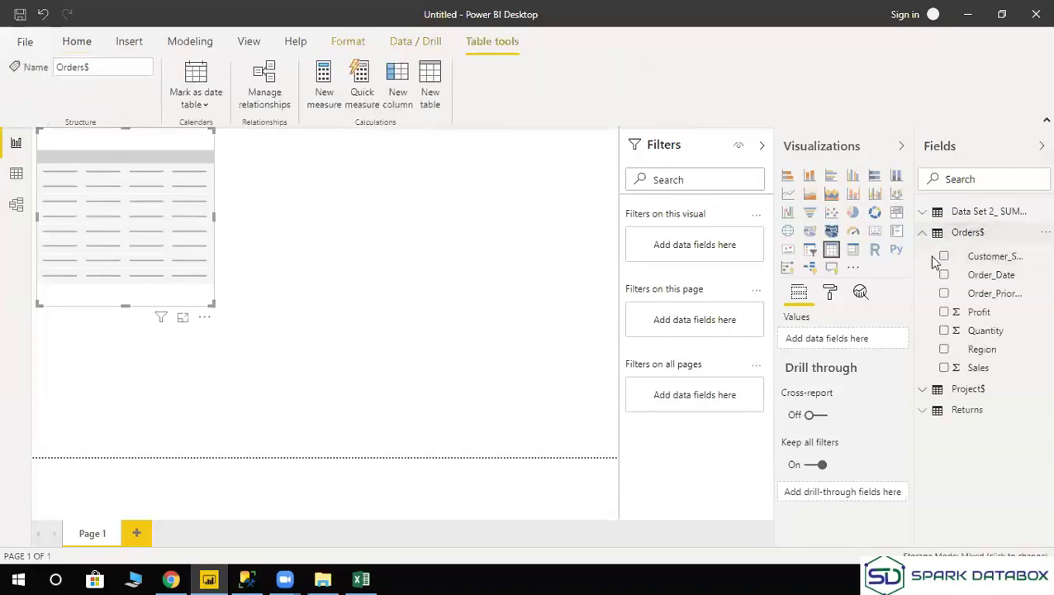
left_click(944, 349)
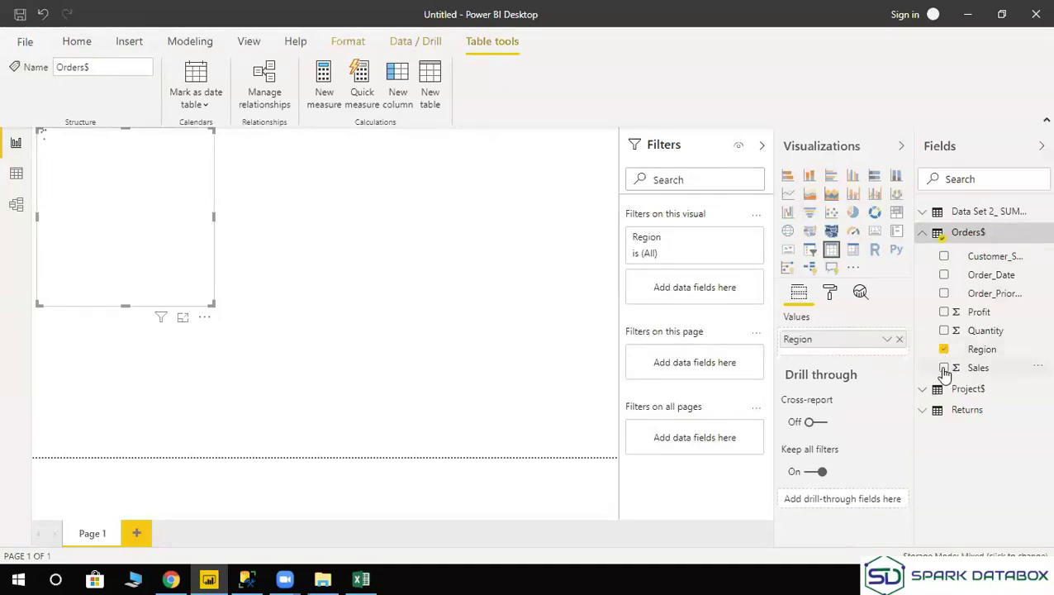
left_click(945, 369)
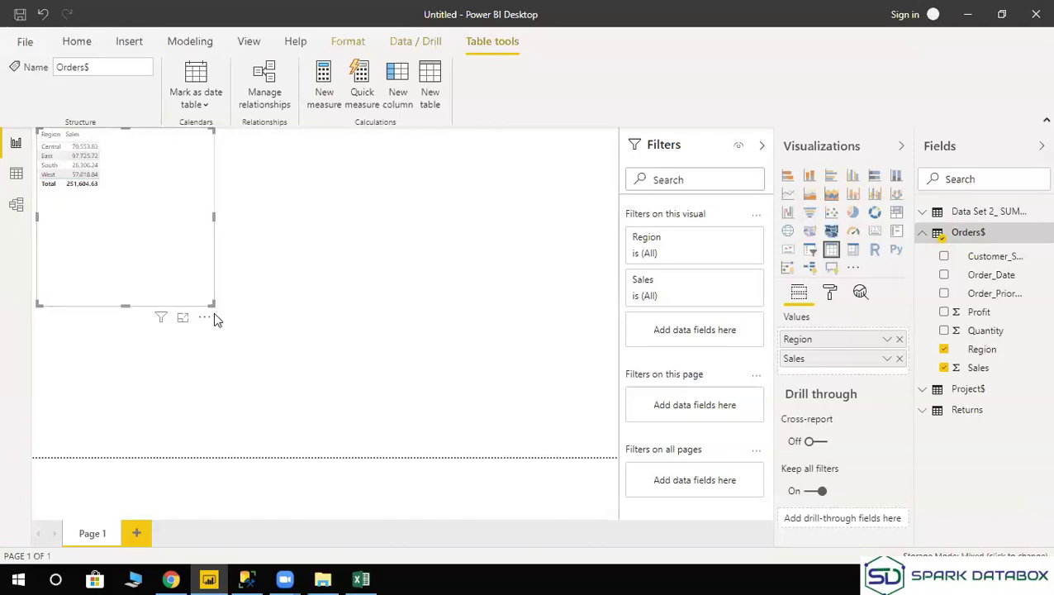
Review the executed update statements in SQL Server Management Studio, then return to Power BI Desktop.
left_click(243, 578)
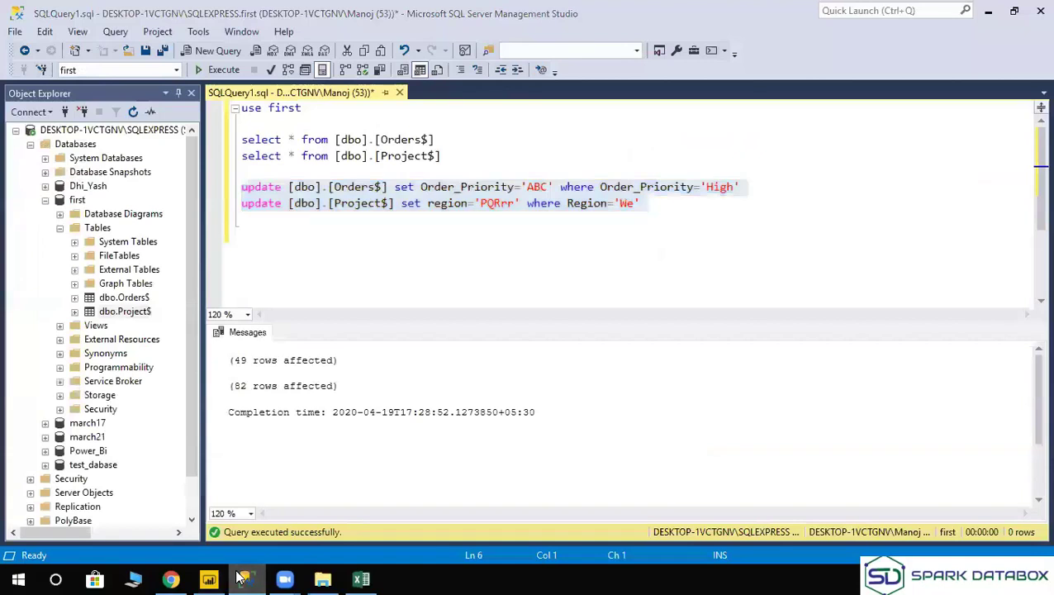
left_click(240, 579)
left_click(239, 578)
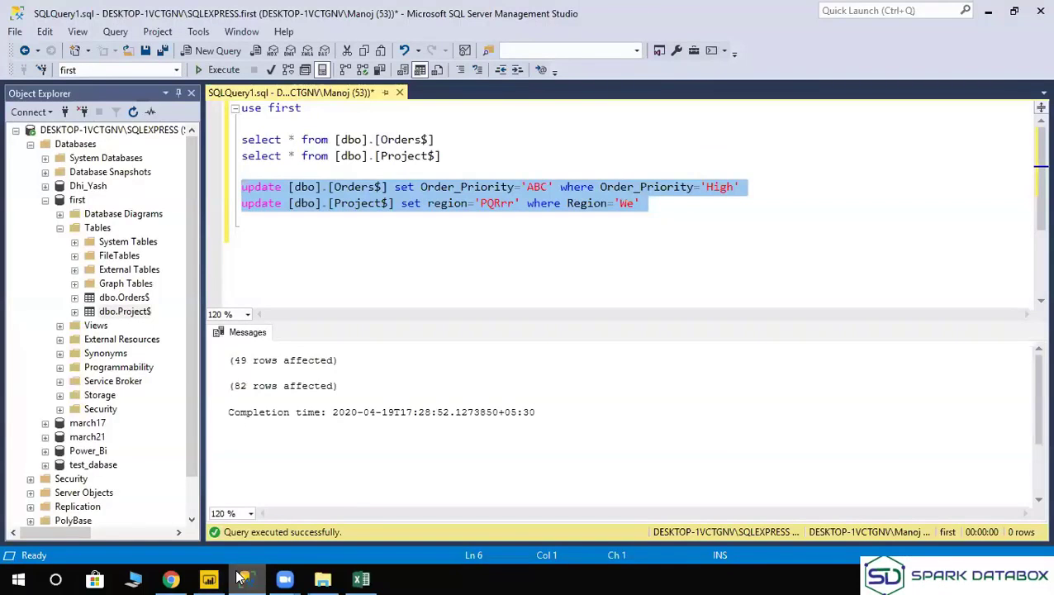
left_click(240, 579)
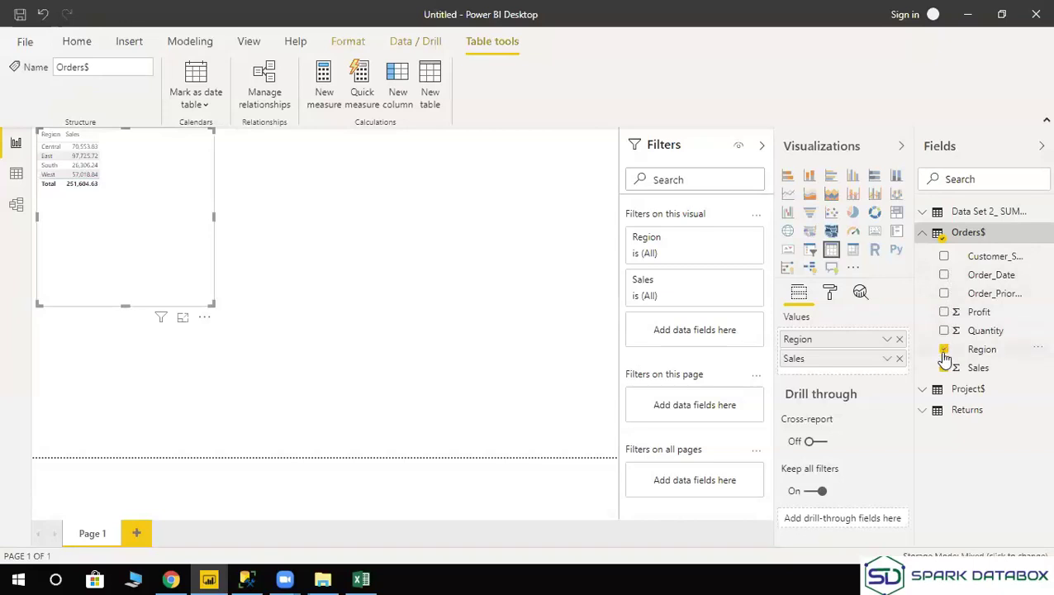
Replace Region with Order_Priority from Orders$ in the table visual, check the ABC row, and collapse the Orders$ field list.
left_click(945, 295)
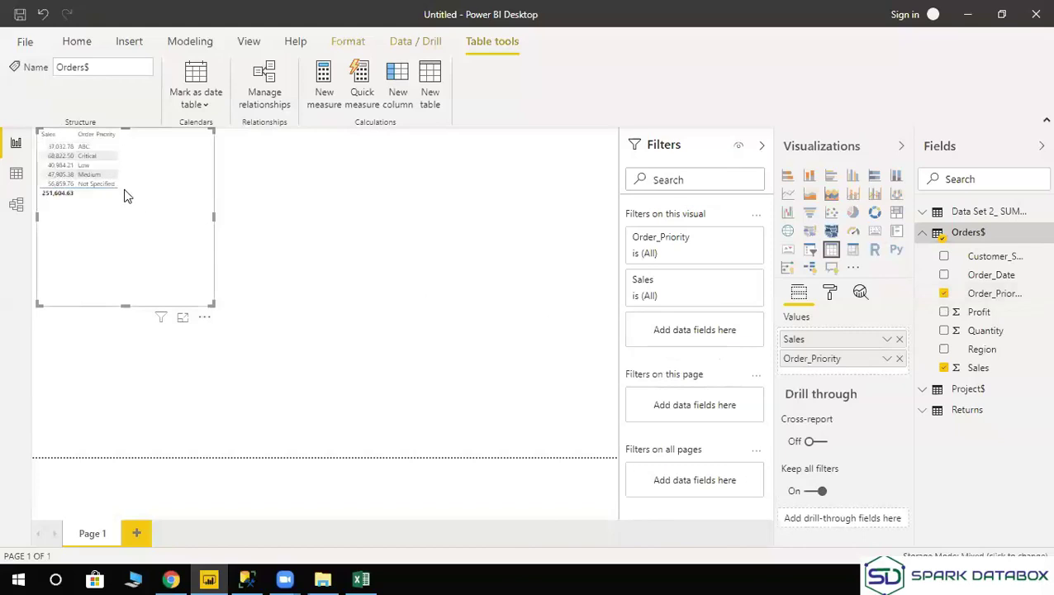
left_click(111, 149)
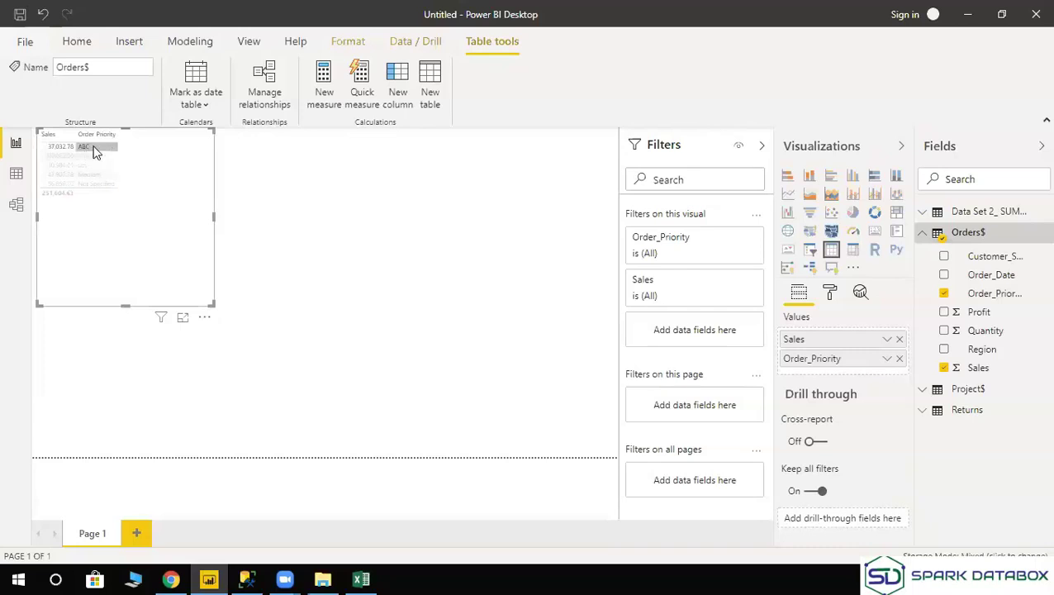
left_click(93, 151)
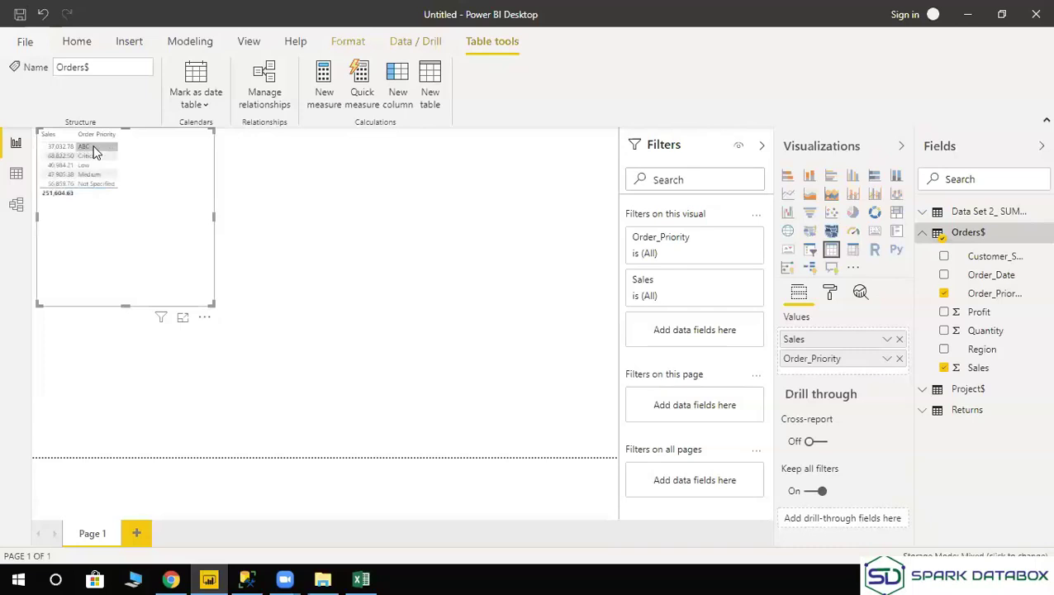
left_click(924, 234)
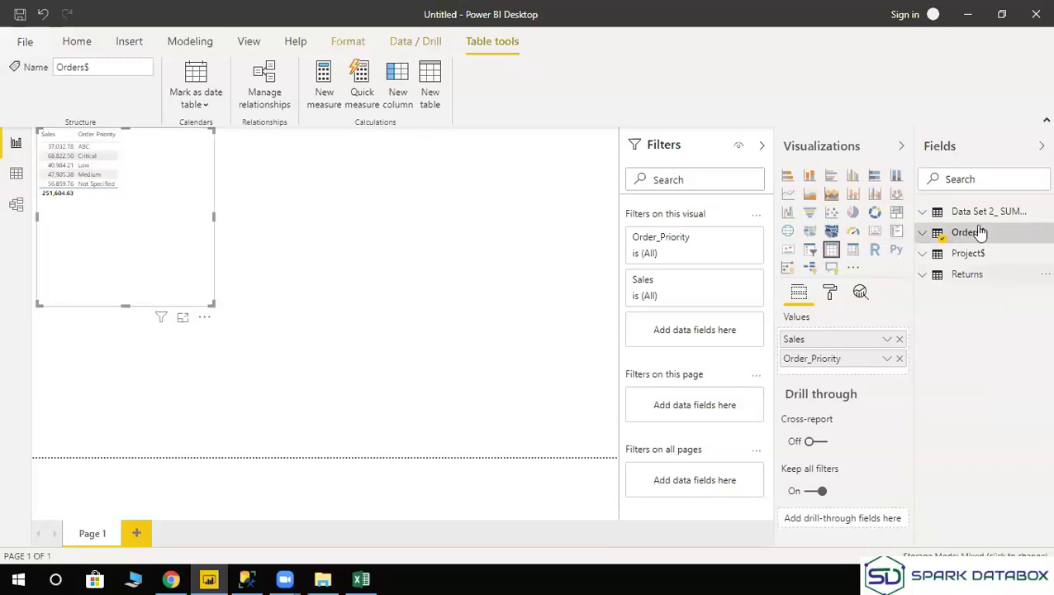
Expand the Orders$ field list, deselect the existing table visual, and place a second empty table visual beside it on Page 1.
left_click(924, 234)
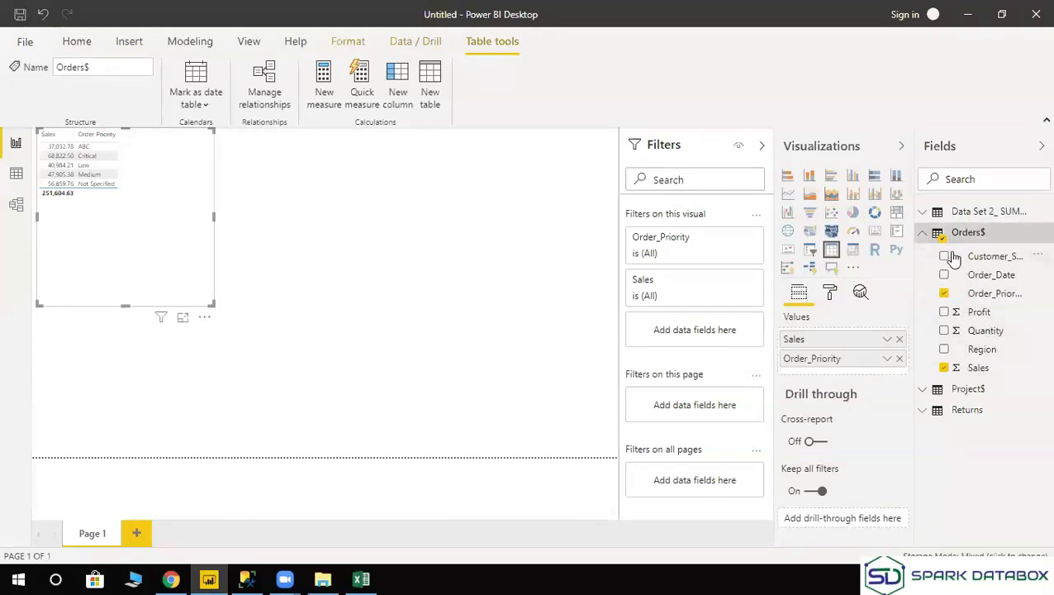
left_click(980, 239)
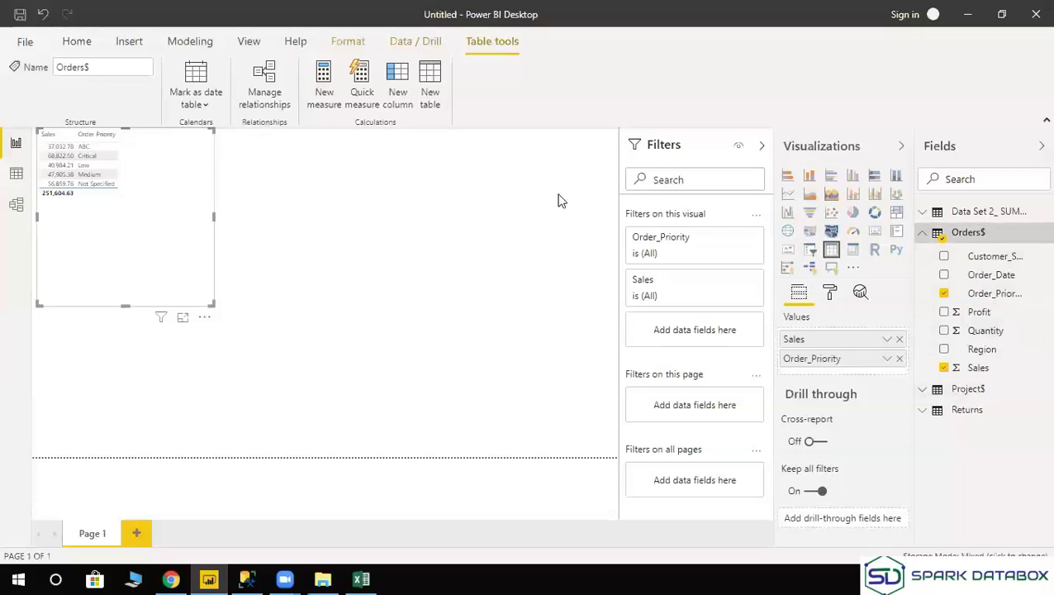
key("Escape")
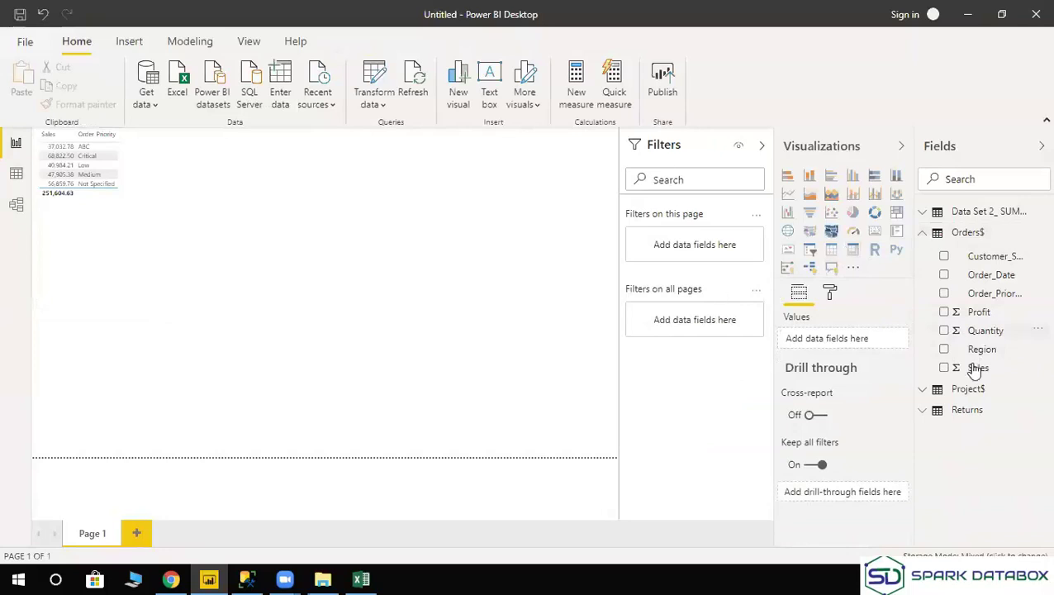
left_click(833, 252)
left_click_drag(211, 317, 373, 137)
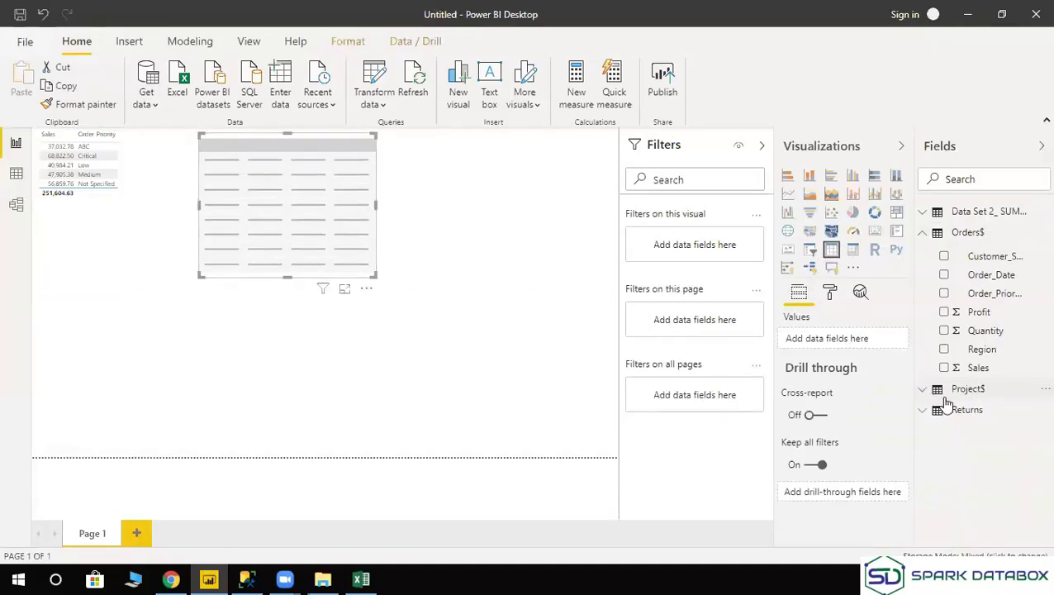
Add the Region and Sales fields from Project$ to the new table visual.
left_click(941, 397)
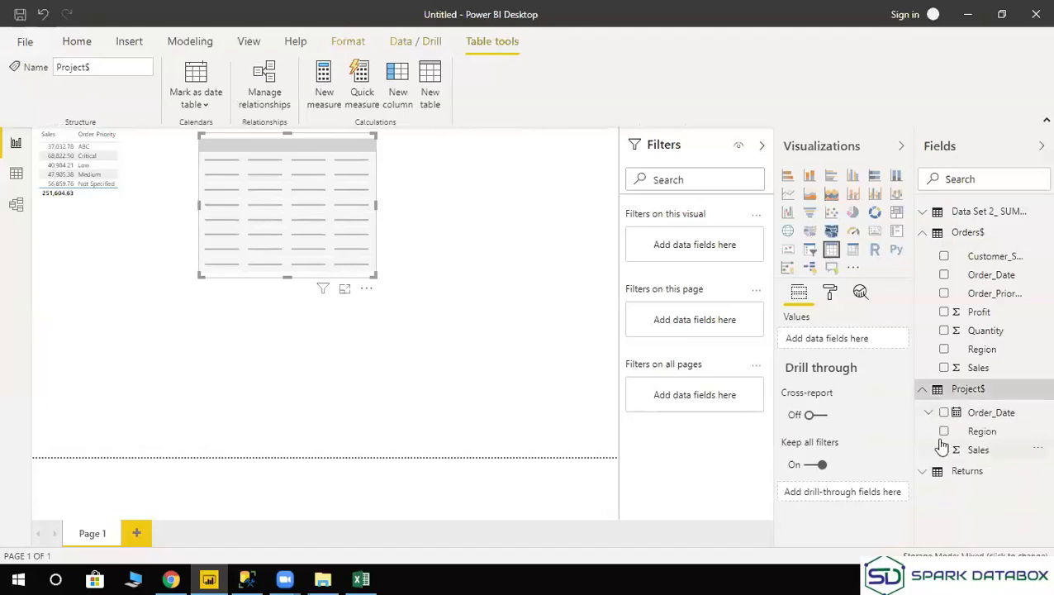
left_click(945, 432)
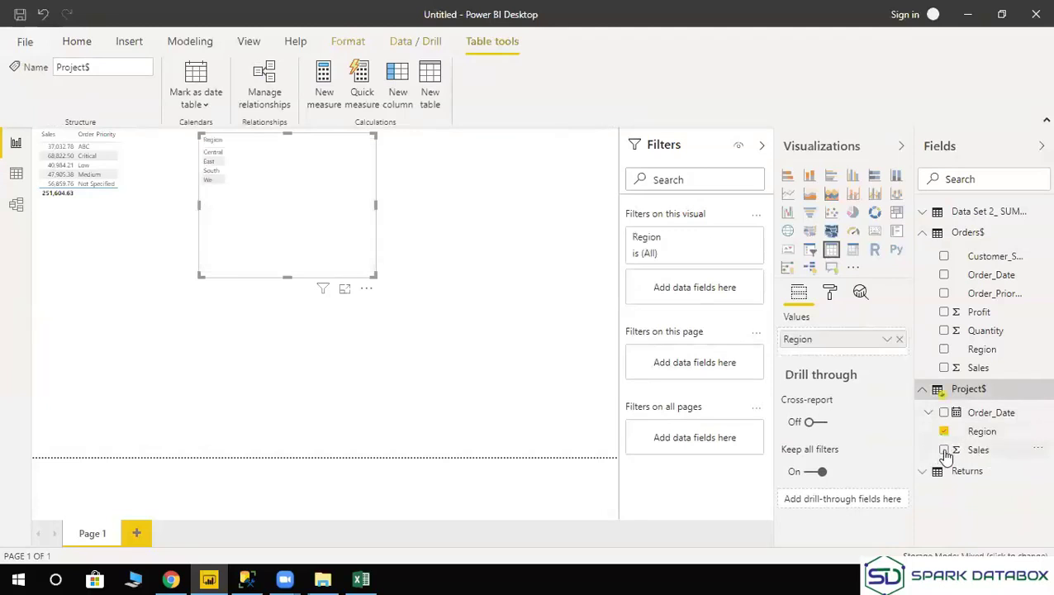
left_click(945, 451)
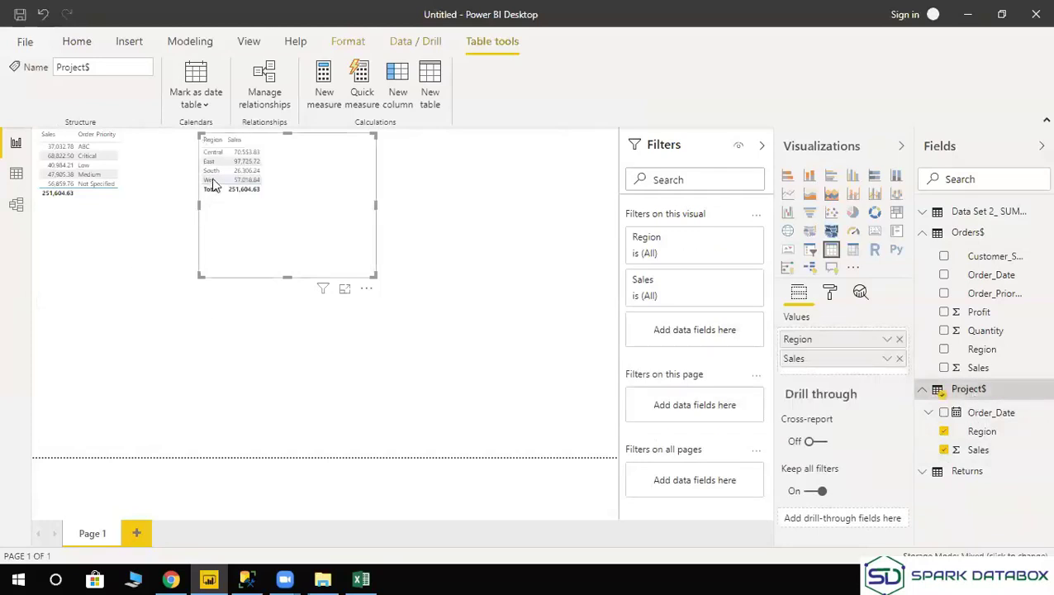
Check the update queries in SQL Server Management Studio, and refresh the data of the Power BI report.
left_click(246, 578)
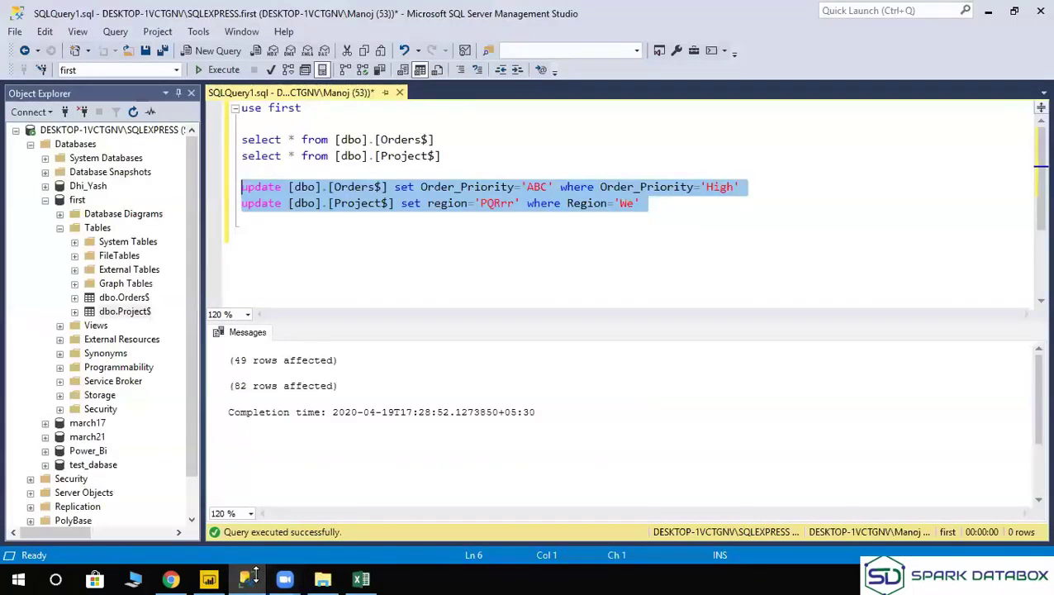
left_click(208, 578)
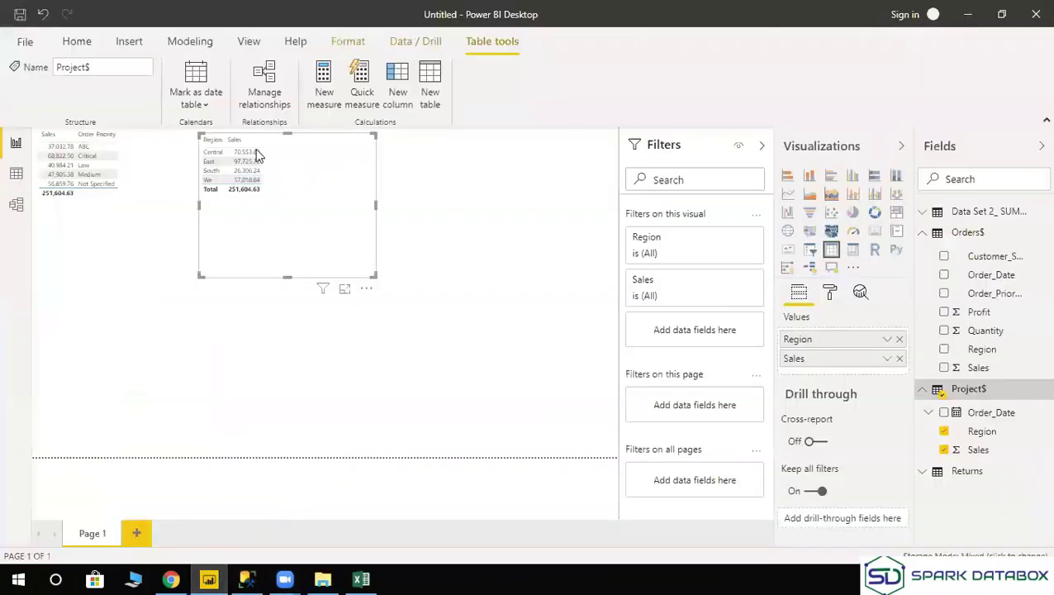
left_click(76, 43)
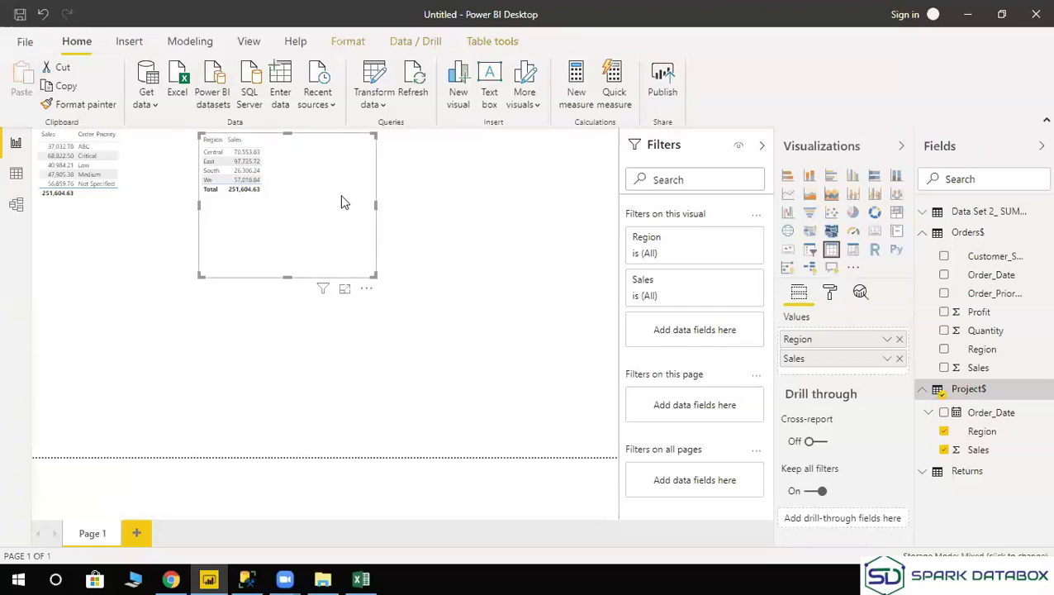
left_click(413, 82)
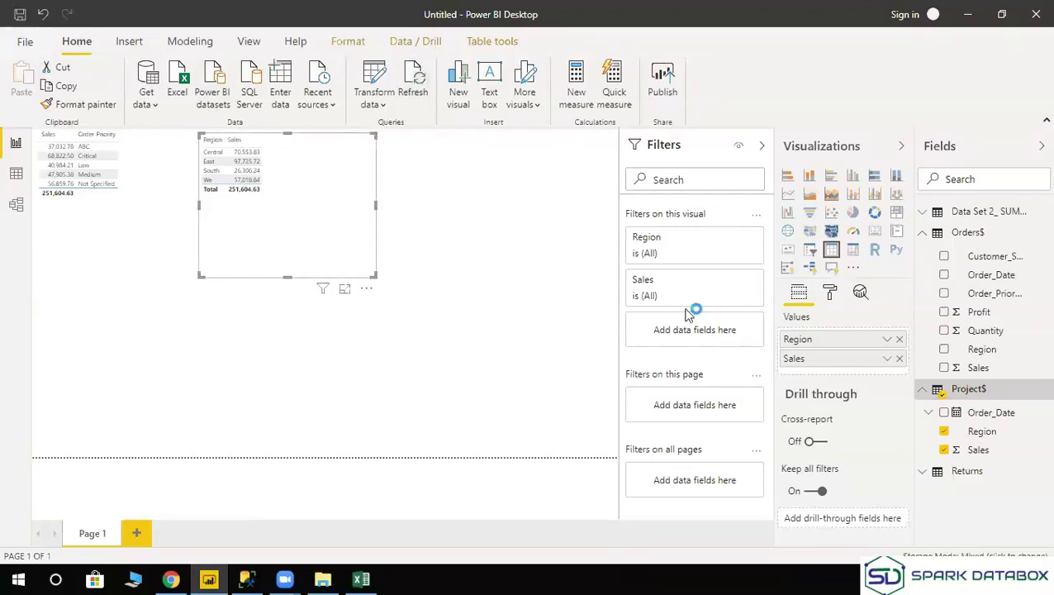
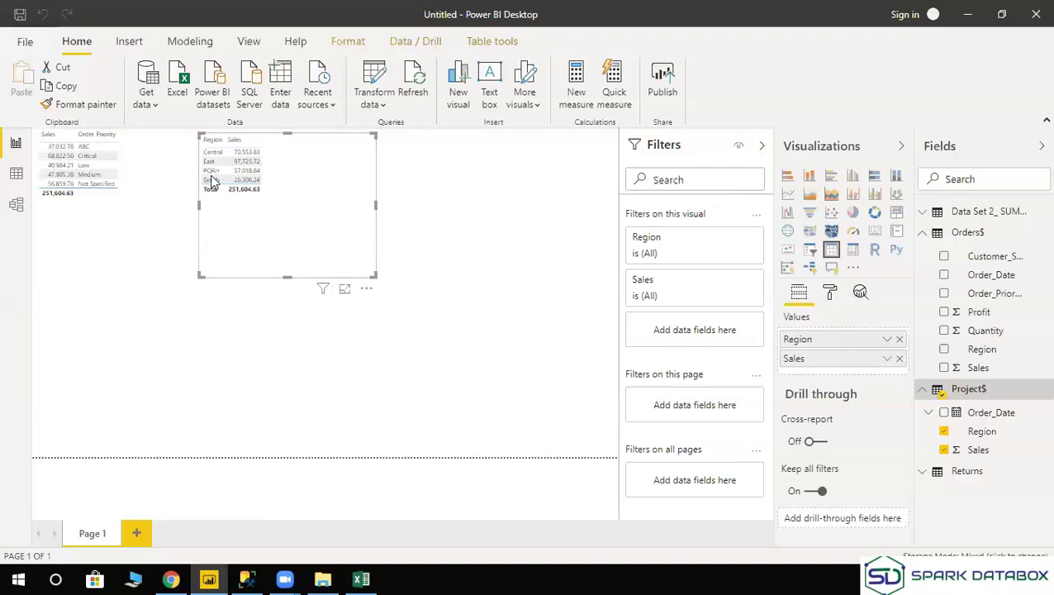
key("Escape")
left_click(245, 171)
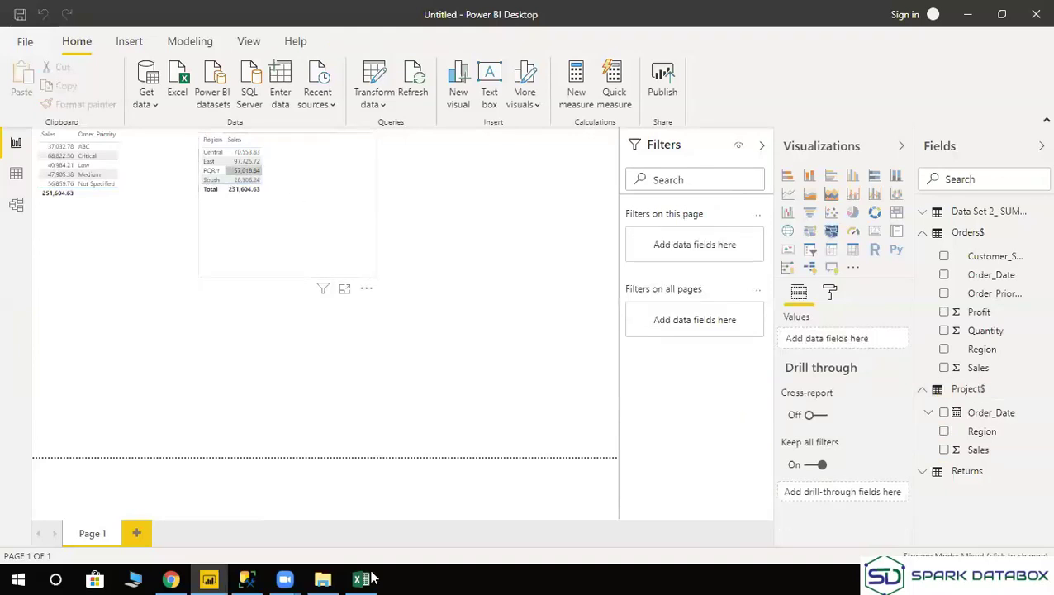
Switch to Excel and review the Import and Direct Query notes in columns A to C of Sheet3, comparing them with the Power BI report.
left_click(361, 579)
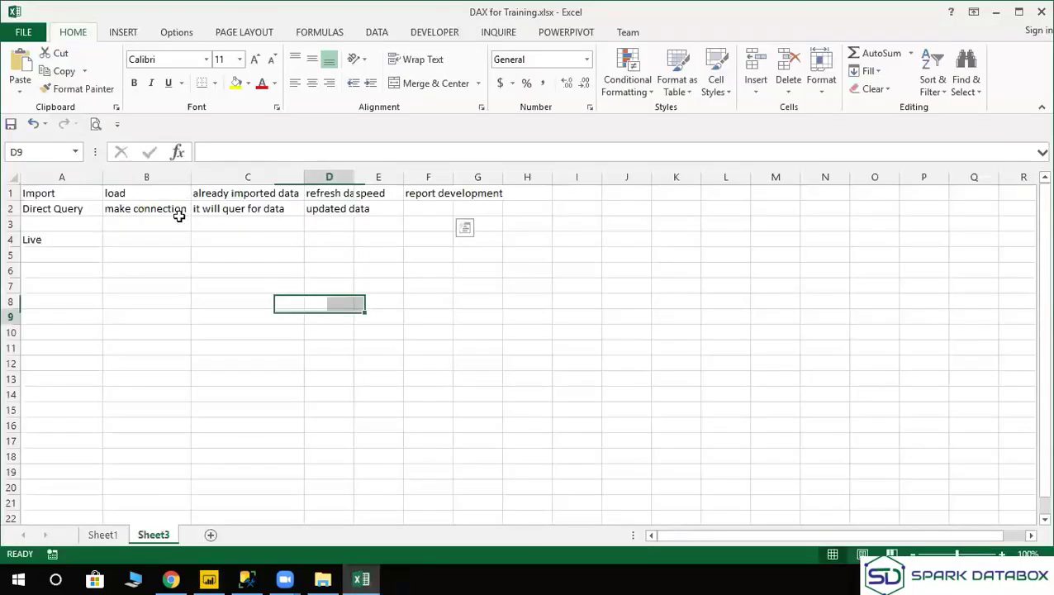
left_click_drag(136, 194, 157, 224)
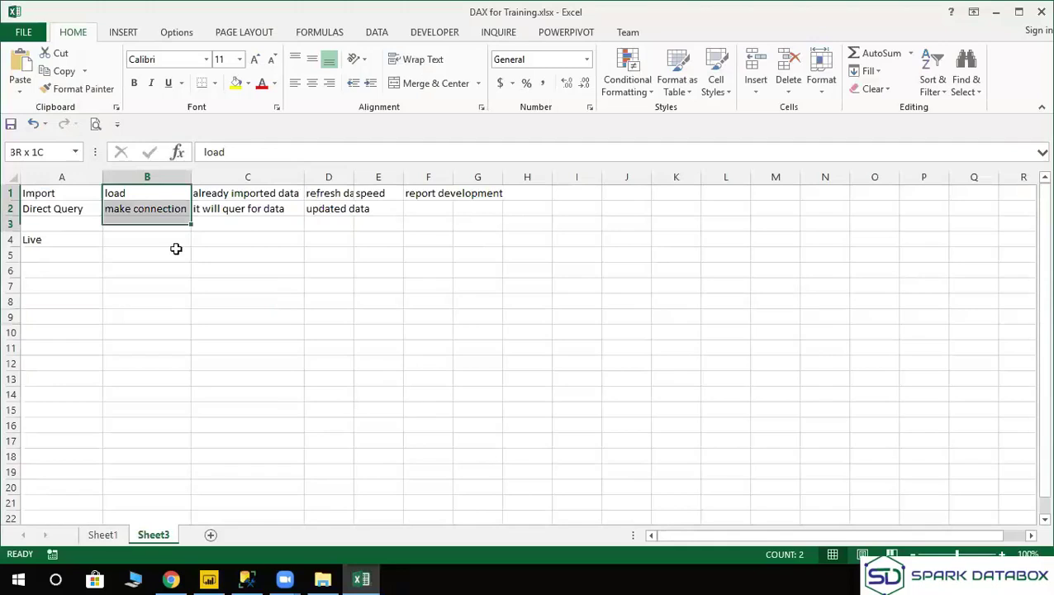
left_click(139, 206)
key("ctrl+Home")
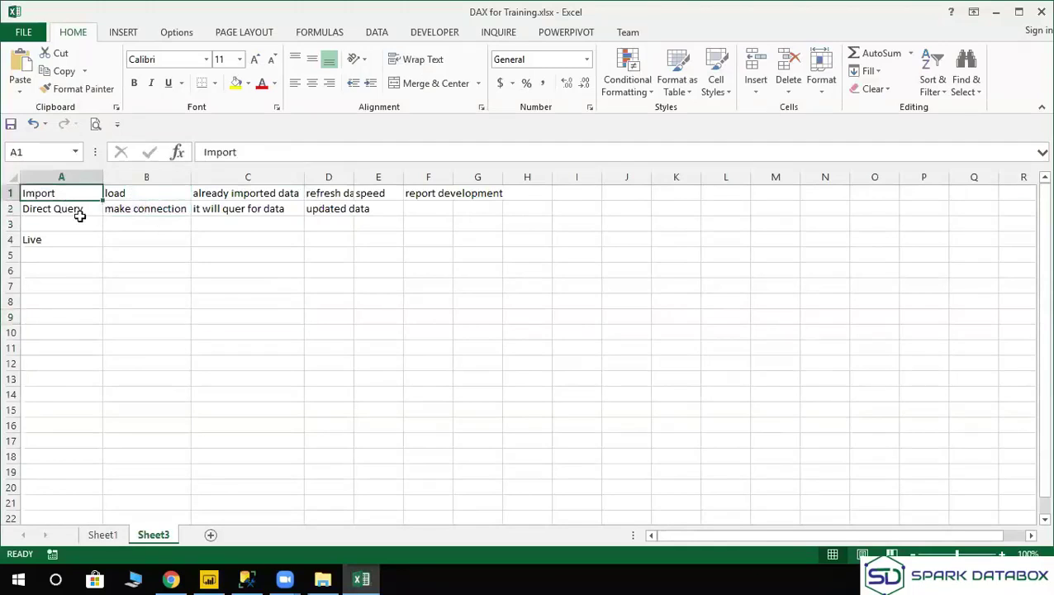
left_click(149, 223)
left_click(233, 193)
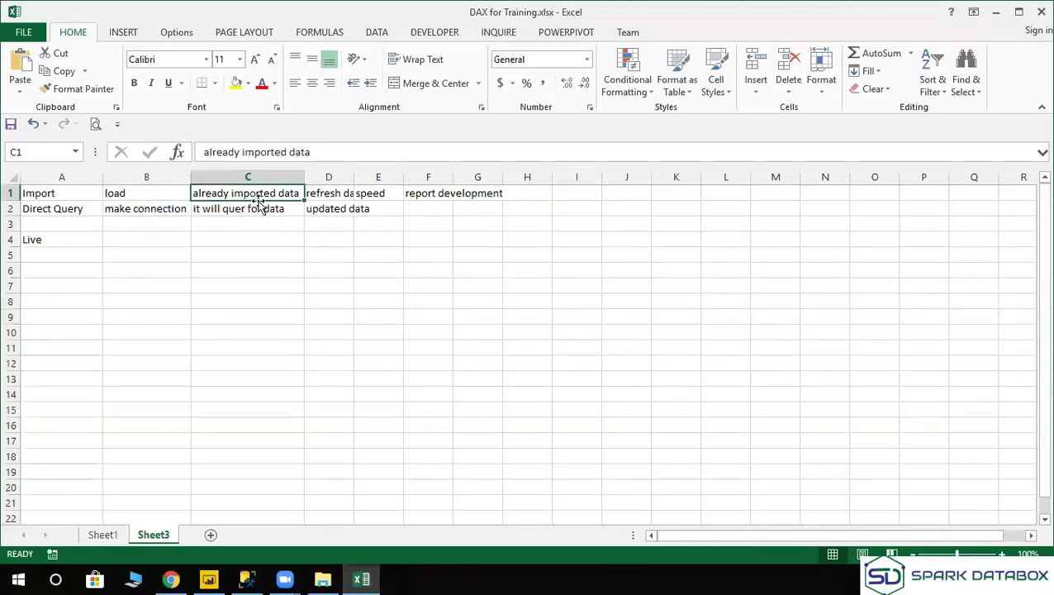
key("alt+Tab")
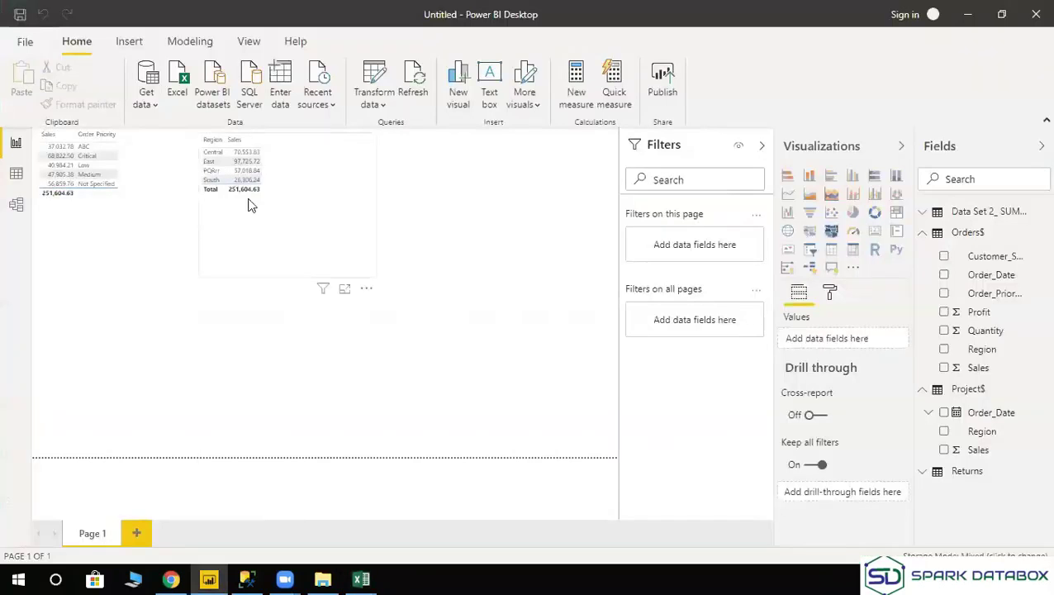
key("alt+Tab")
left_click(234, 211)
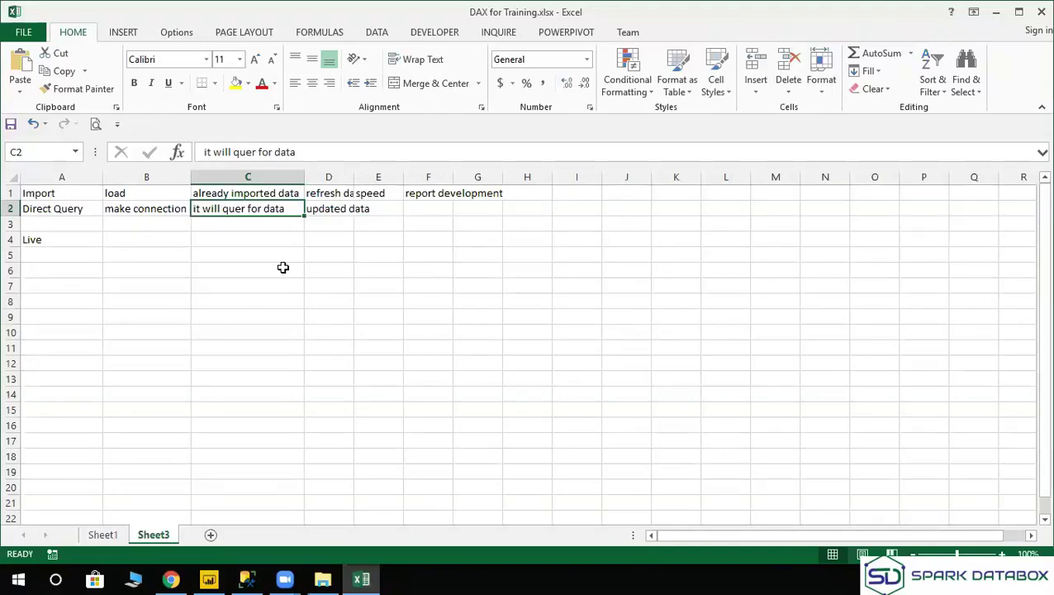
Widen column D so that the refresh and updated data notes fit inside it.
left_click(318, 208)
left_click(324, 193)
left_click_drag(357, 179, 373, 178)
left_click(348, 209)
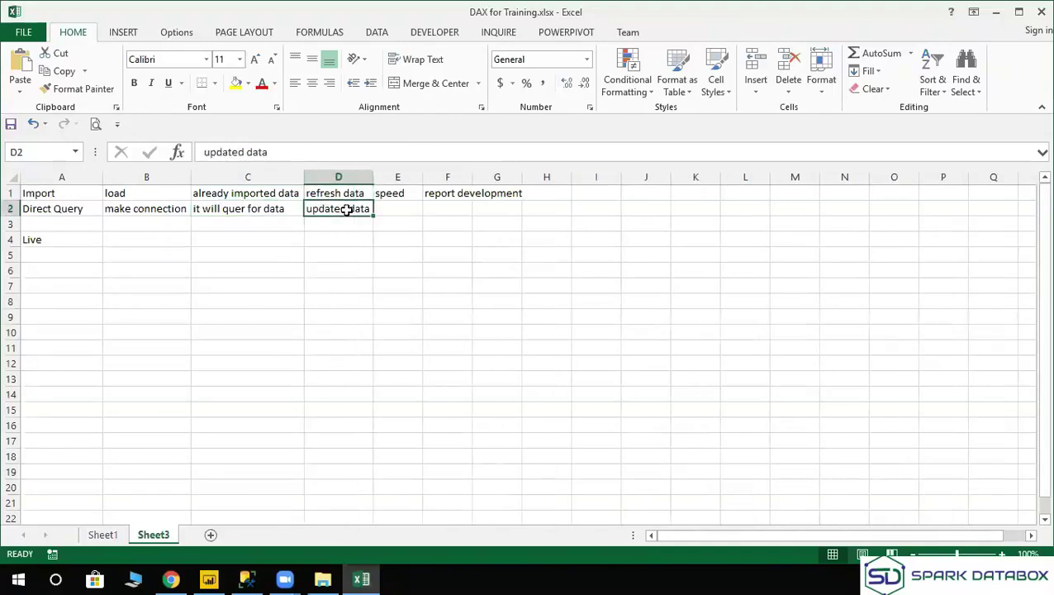
Enter "Quer execution slow" as the speed note for Direct Query in cell E2.
left_click(398, 193)
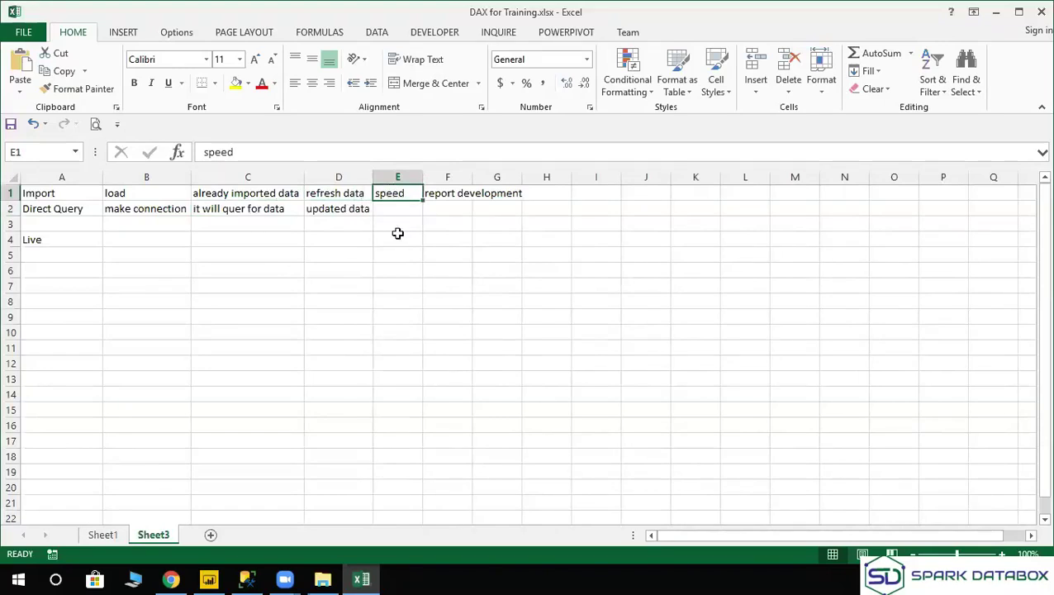
key("alt+Tab")
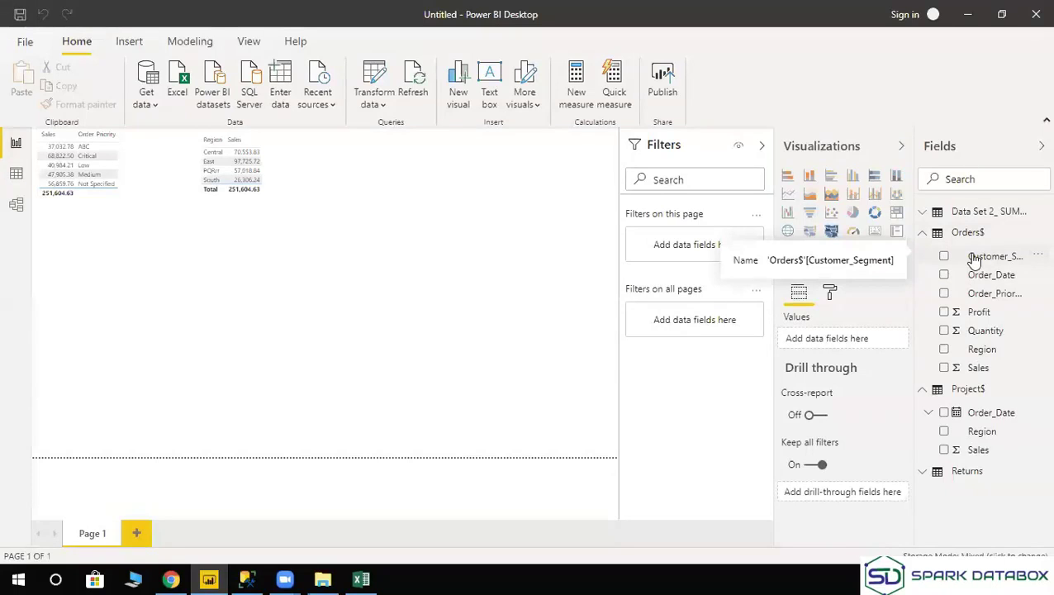
key("alt+Tab")
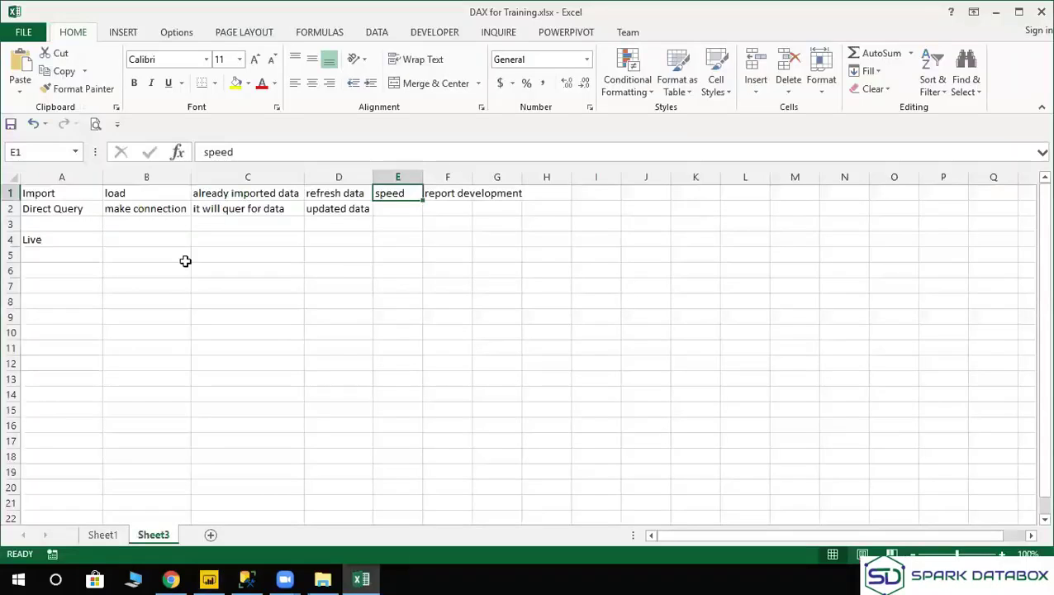
left_click(53, 222)
left_click(392, 209)
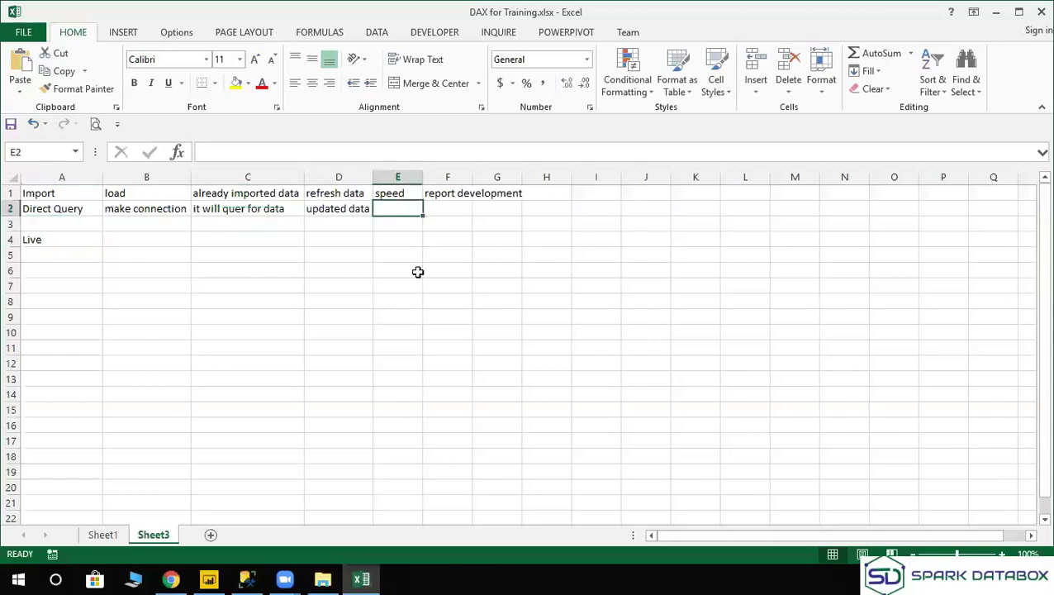
key("alt+Tab")
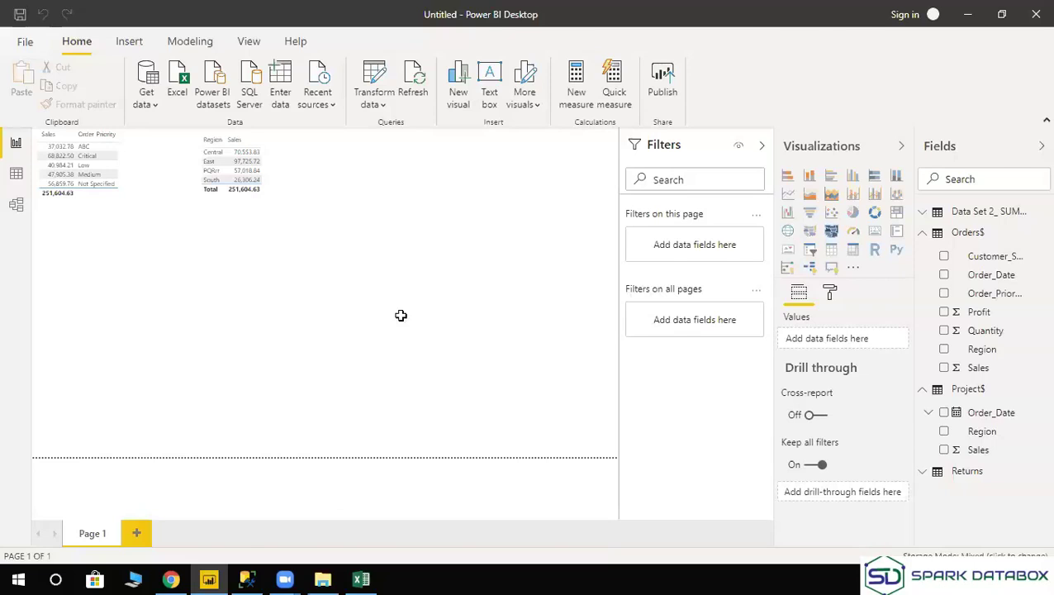
key("alt+Tab")
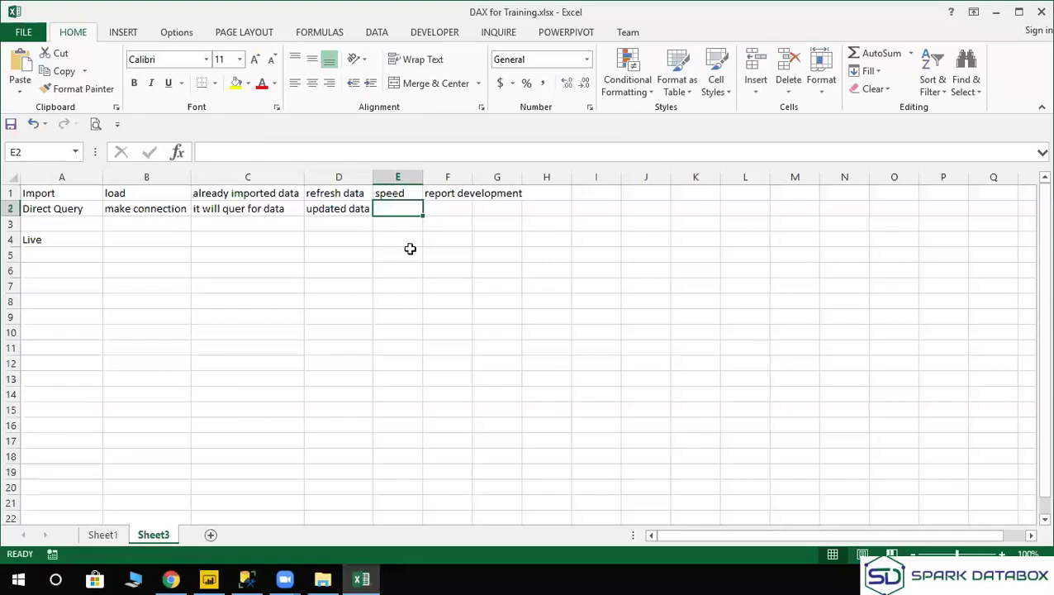
type("Quer ex")
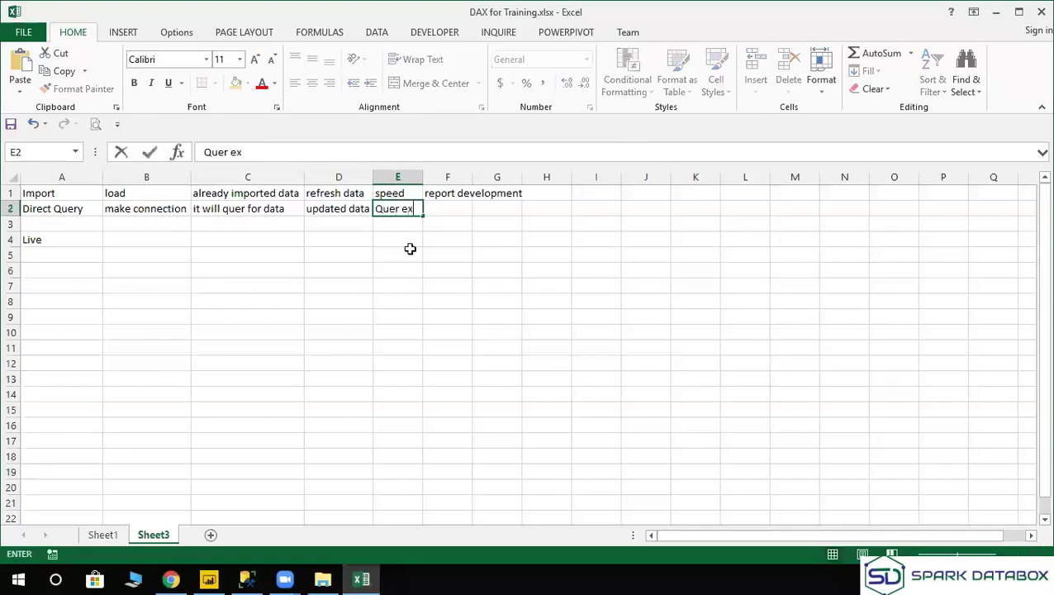
type("ecution slow")
key("Up")
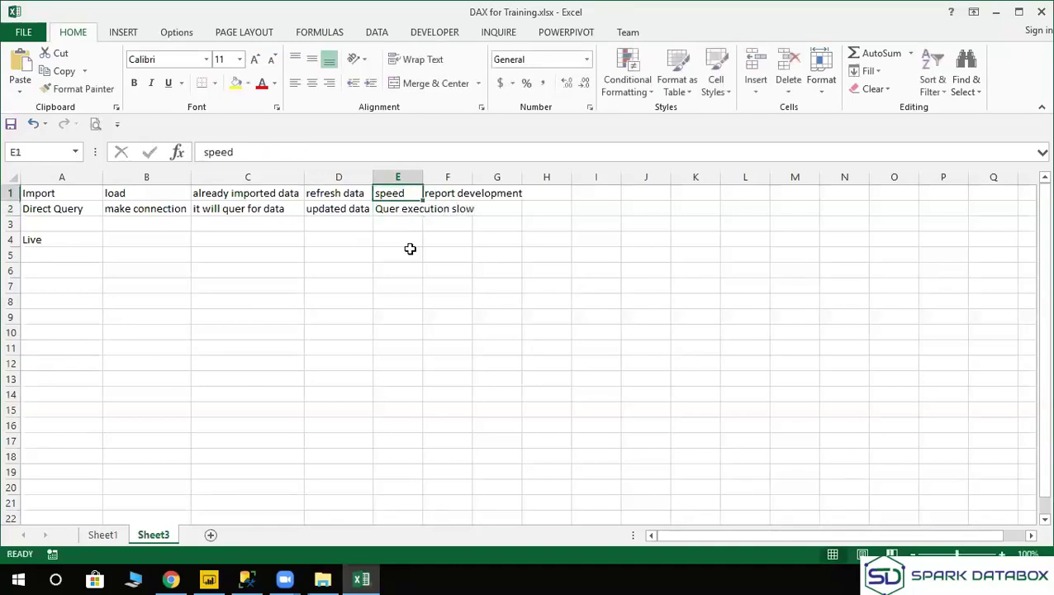
Replace the Import speed note in cell E1 with "query execution fast" and fit column E's width to its text.
type("query e")
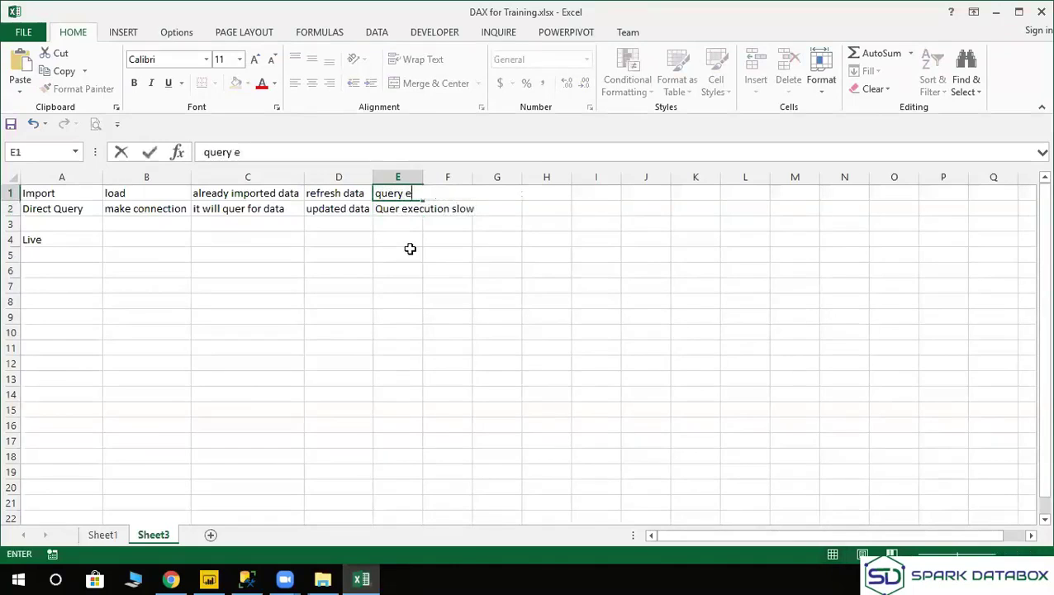
type("xecution ")
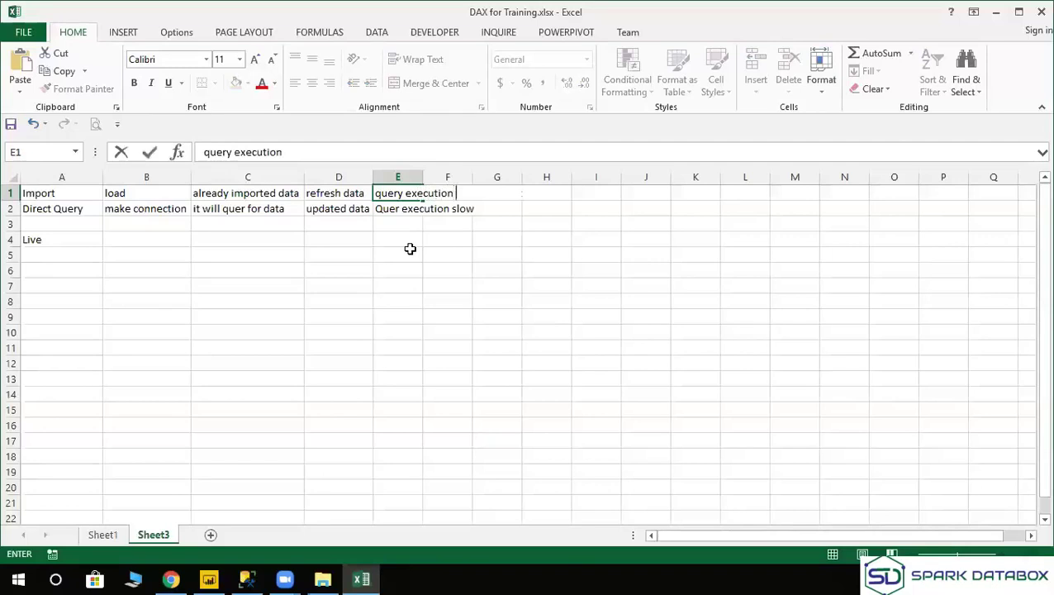
type("fast")
key("Right")
type("report development")
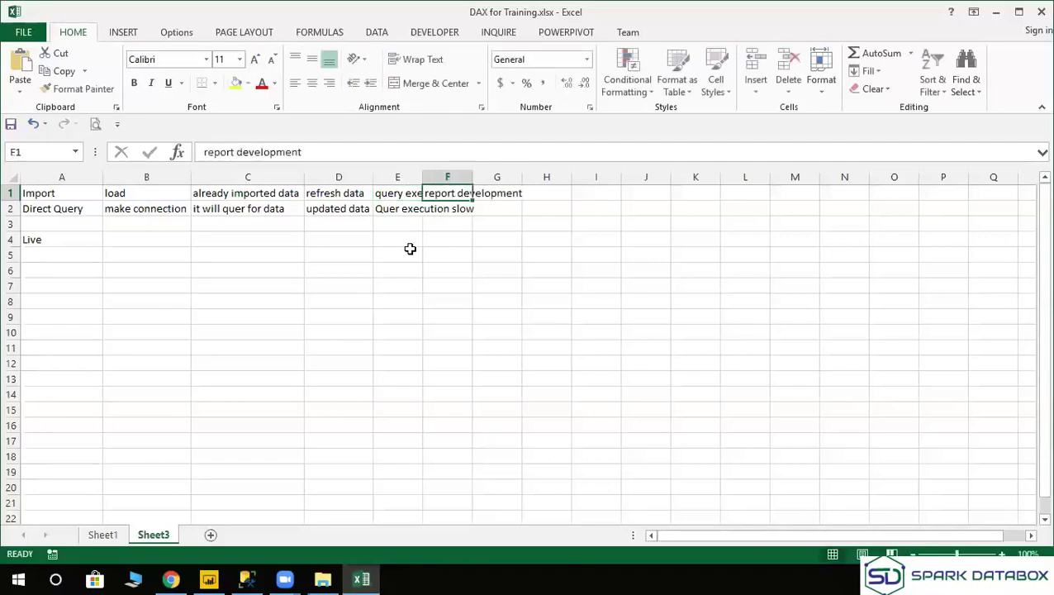
left_click(502, 252)
double_click(423, 170)
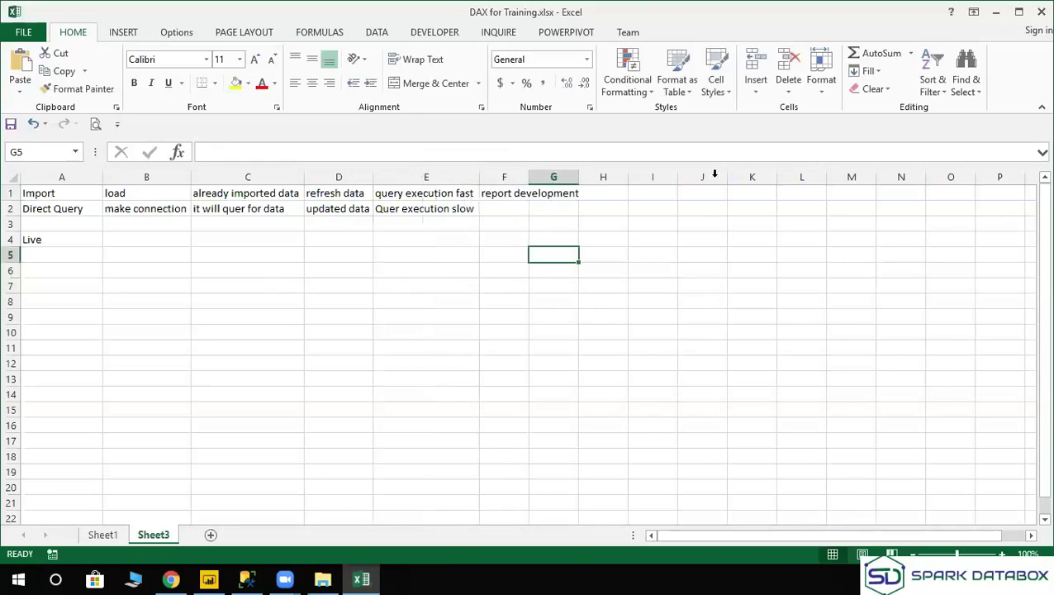
Move the "report development" note from cell F1 to cell E4.
left_click_drag(656, 191, 748, 211)
left_click(520, 192)
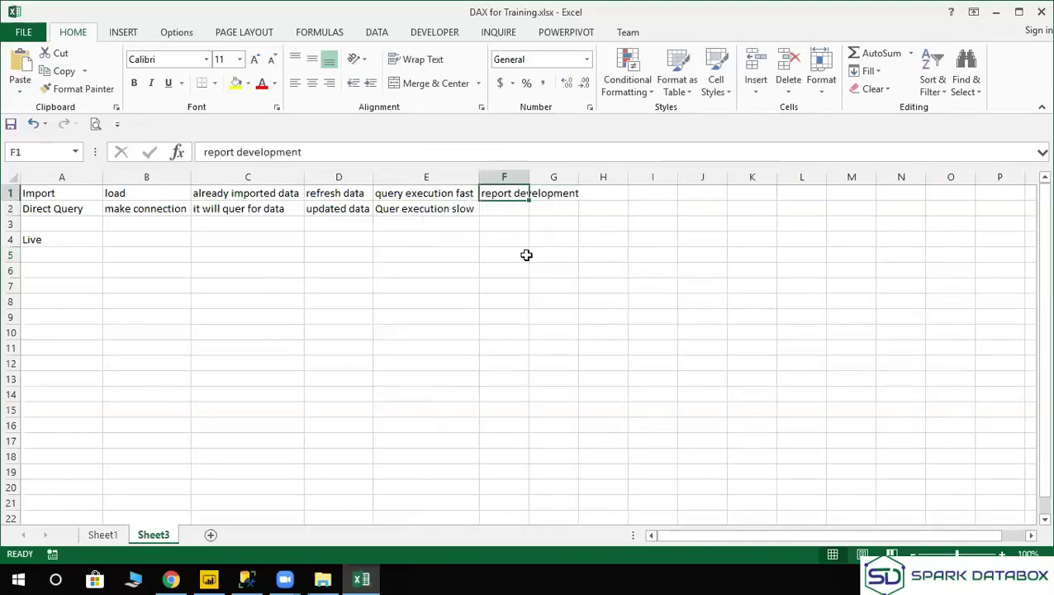
key("alt+Tab")
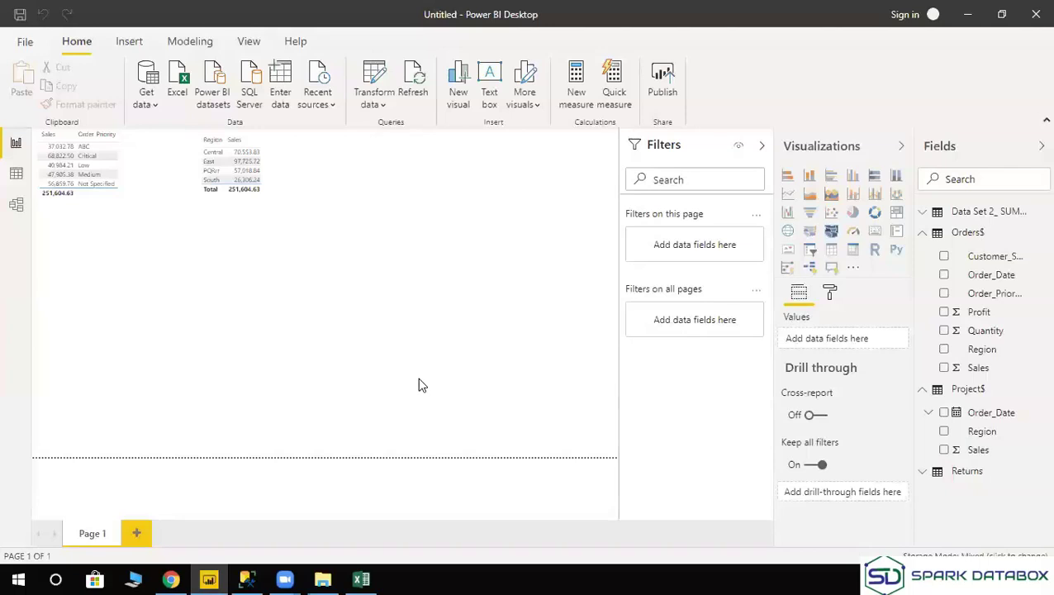
left_click(361, 579)
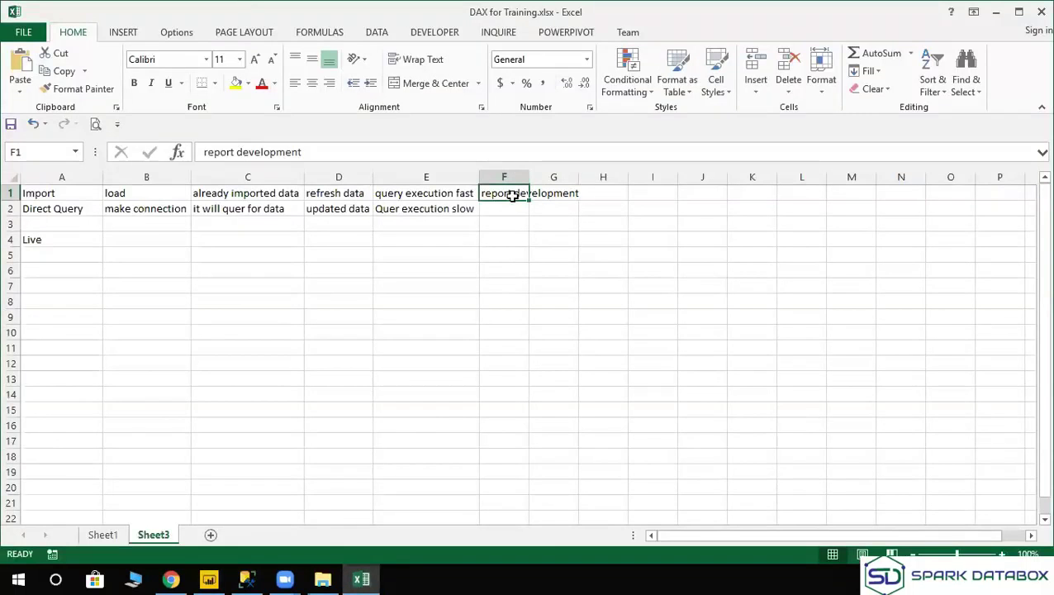
key("ctrl+c")
left_click(409, 240)
key("ctrl+v")
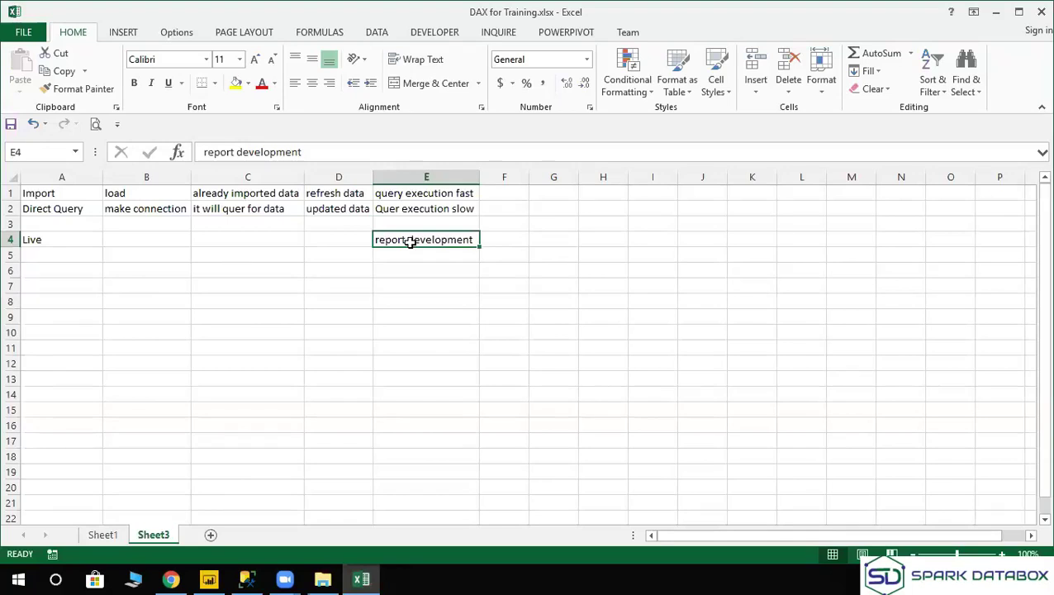
left_click(405, 301)
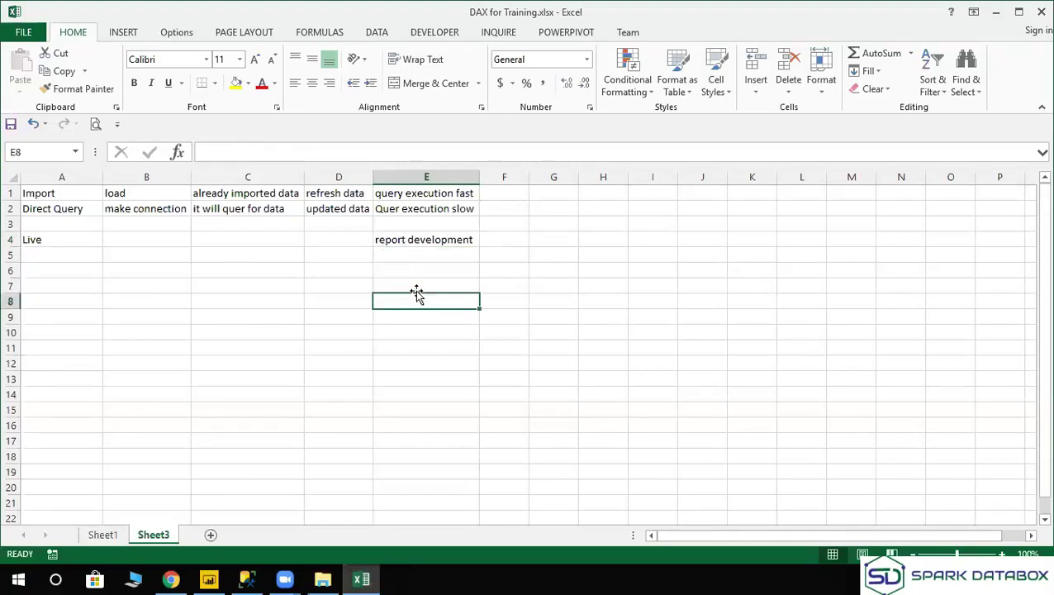
Add the note "Licences" in cell E6 below the report development note.
left_click(505, 196)
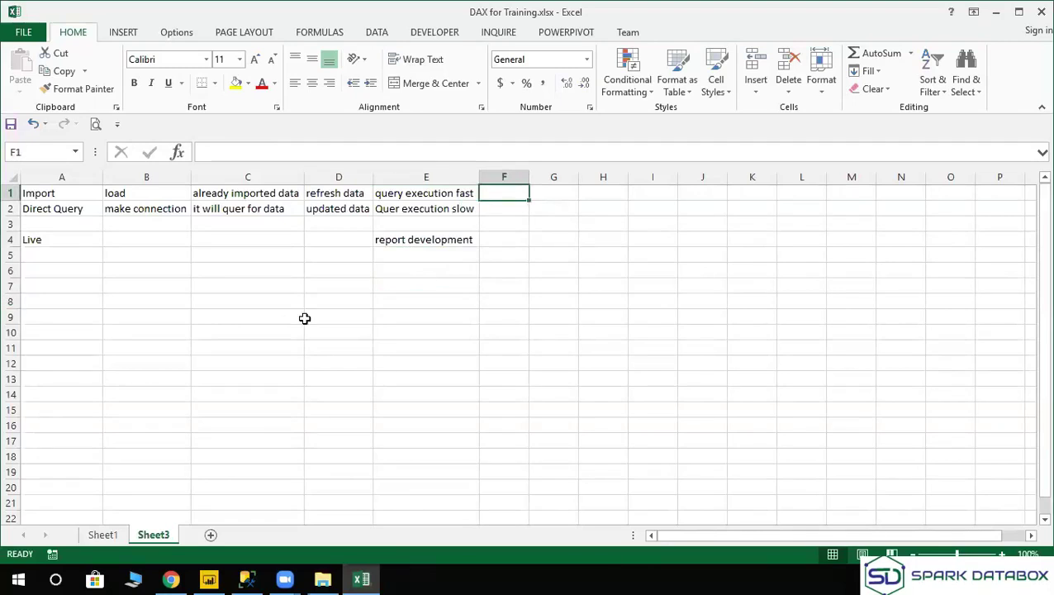
left_click(416, 267)
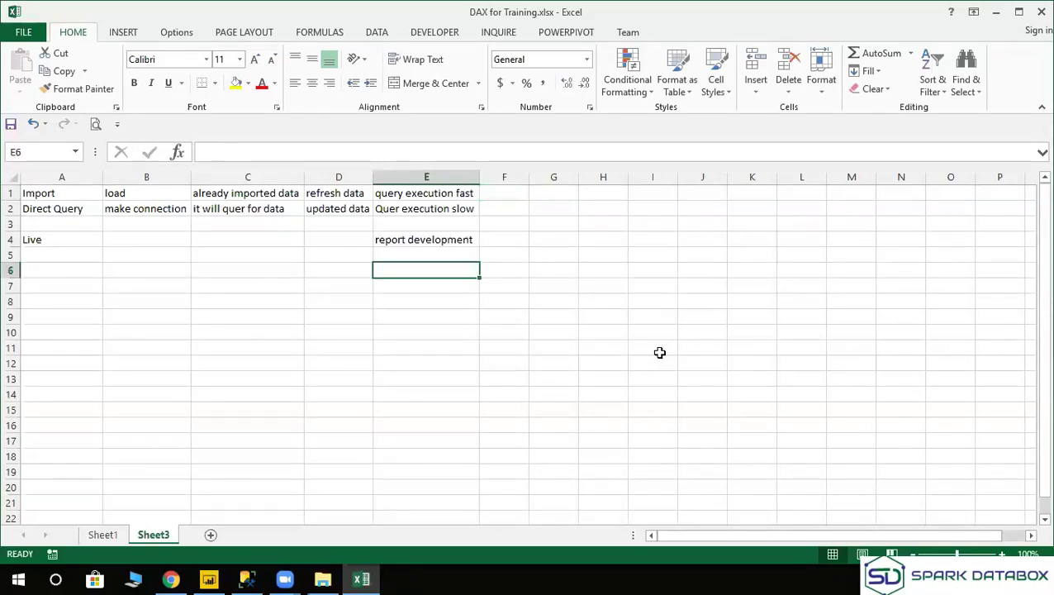
type("Licences")
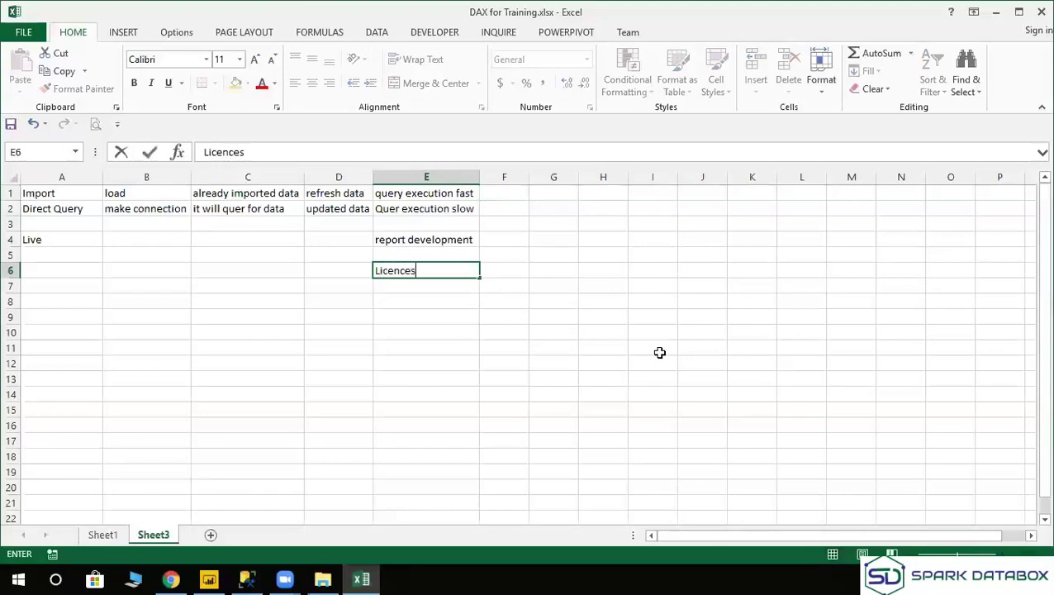
left_click(461, 334)
Enter "Data Limit will be applicable" as the Import data size note in cell F1.
left_click(498, 194)
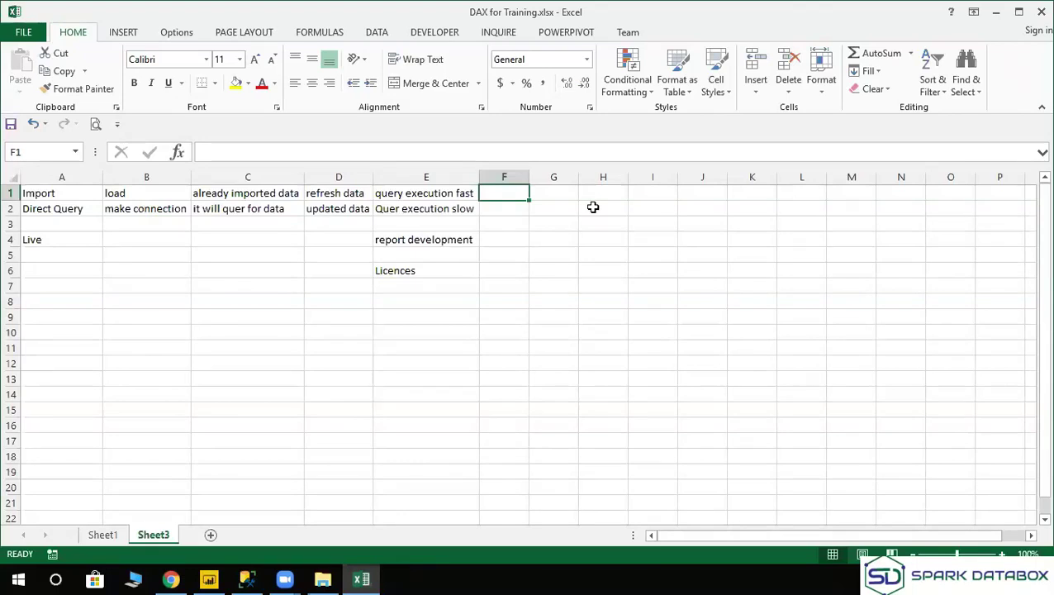
type("Data")
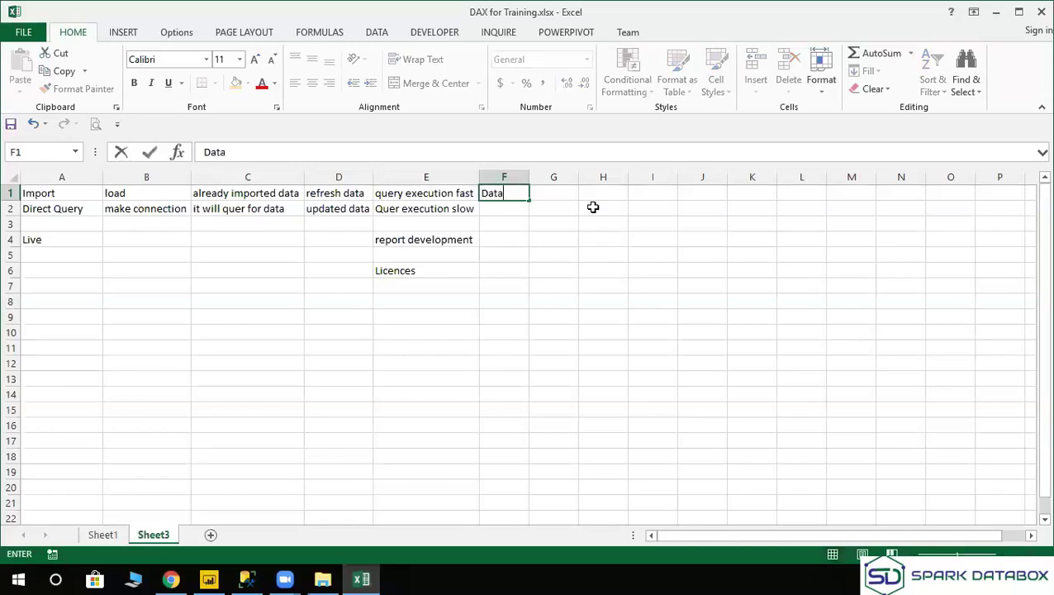
type(" Limit will be ")
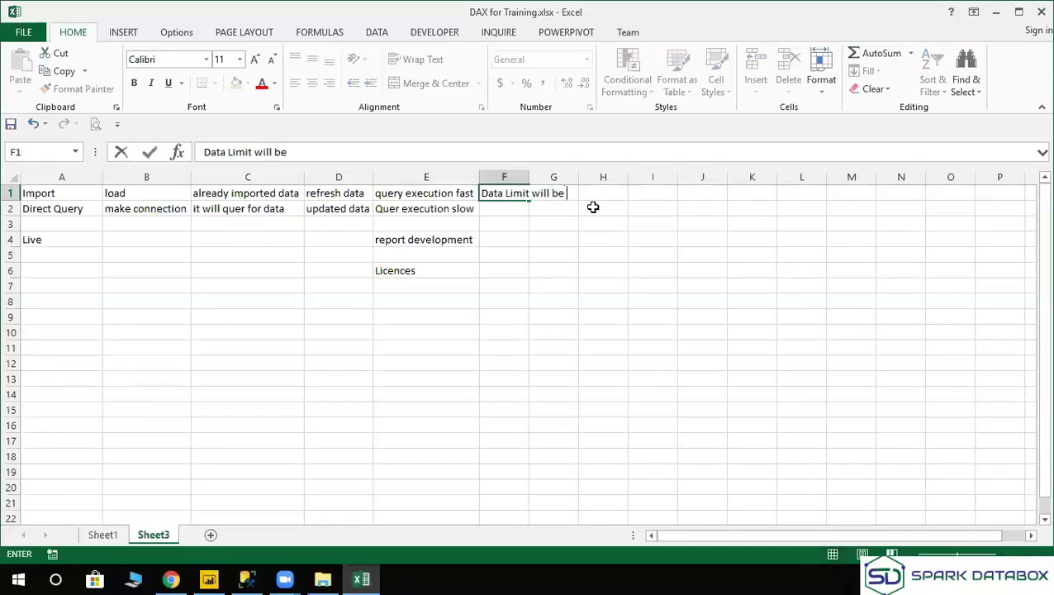
type("applicable")
left_click(580, 222)
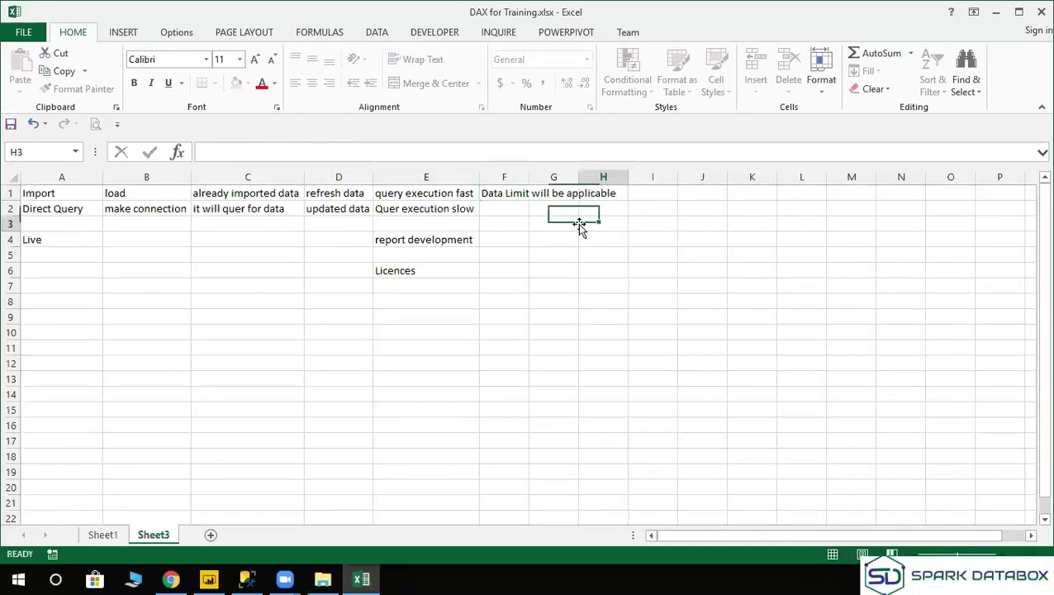
Enter "not pplicable" as the Direct Query data limit note in cell F2 and fit column F's width to its text.
left_click(498, 208)
type("no")
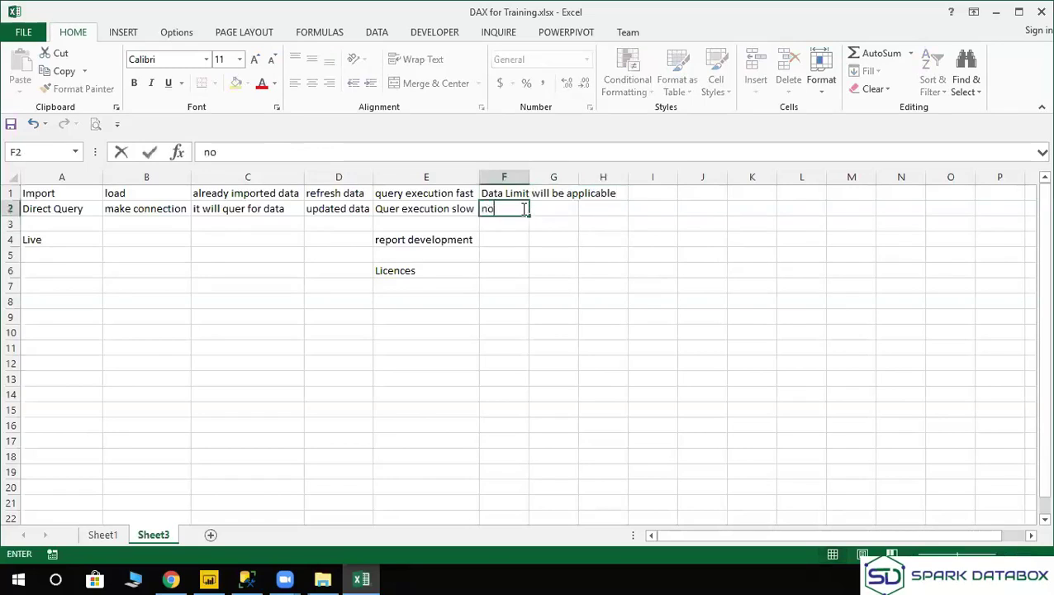
type("t pplicab")
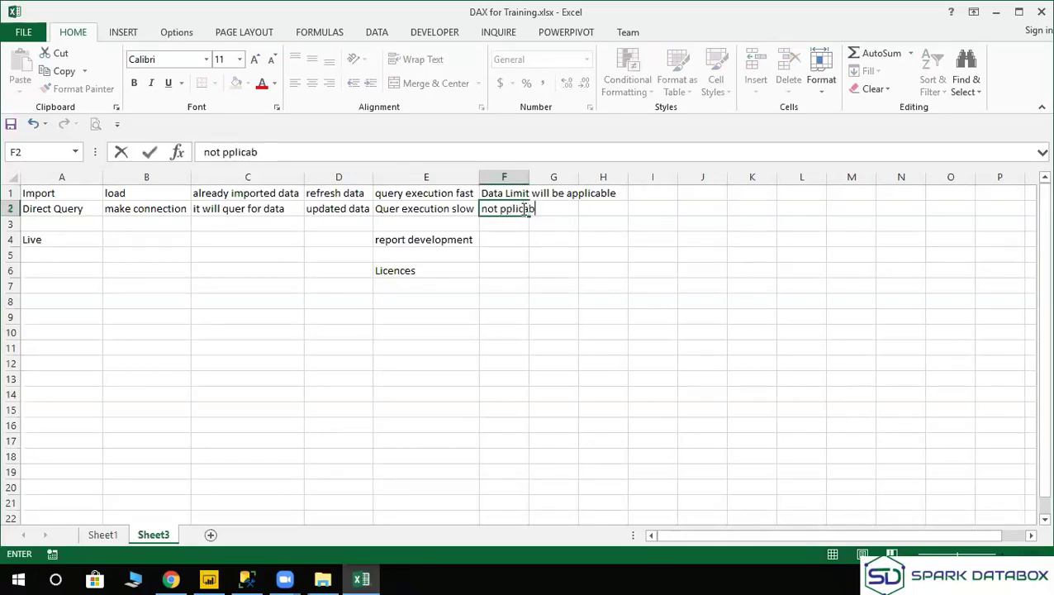
type("le")
key("Tab")
left_click(539, 253)
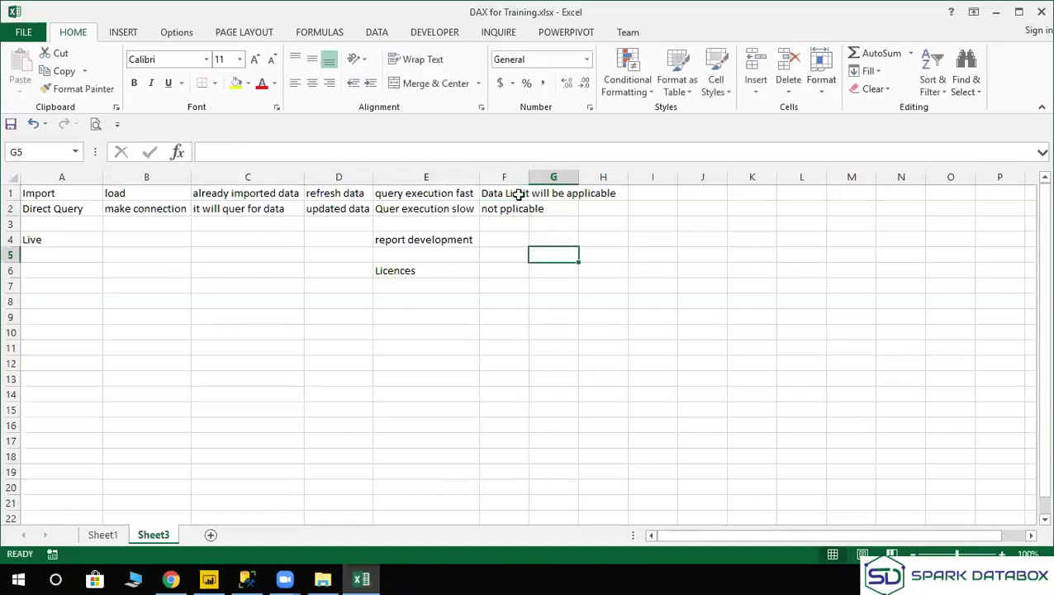
double_click(530, 176)
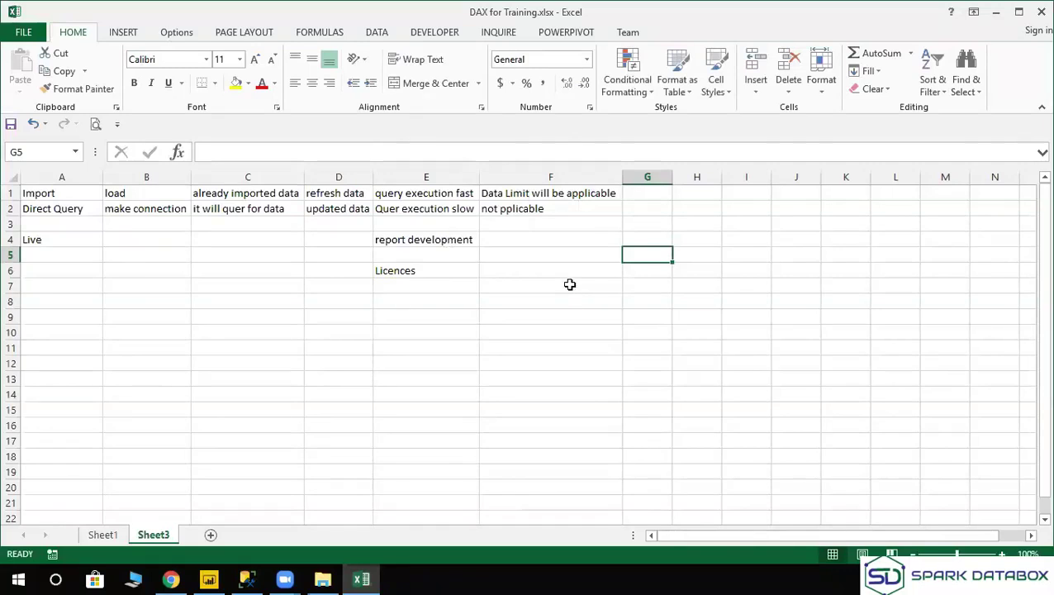
left_click_drag(556, 193, 558, 210)
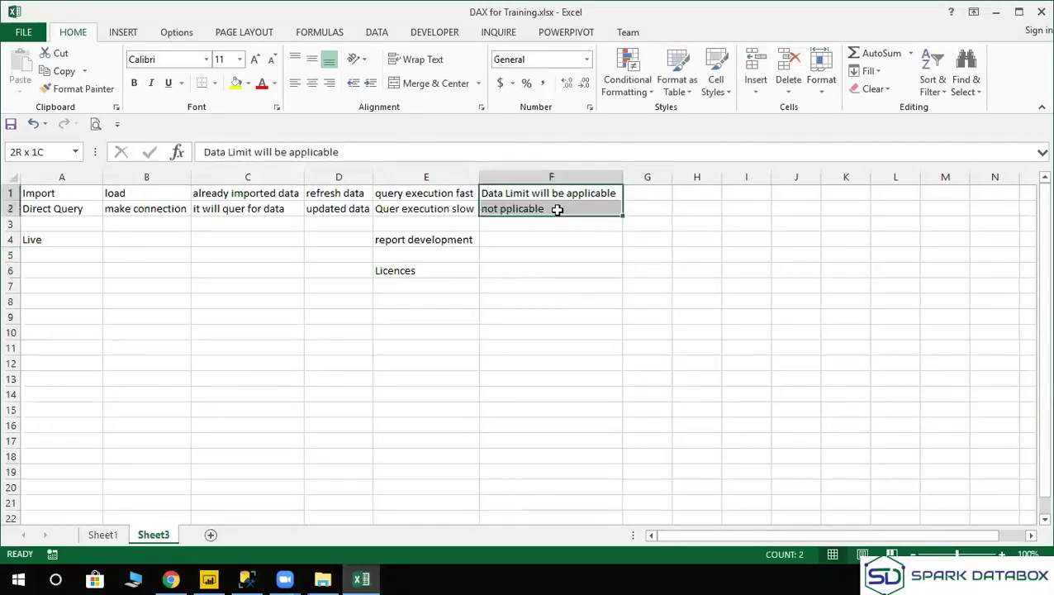
left_click(561, 192)
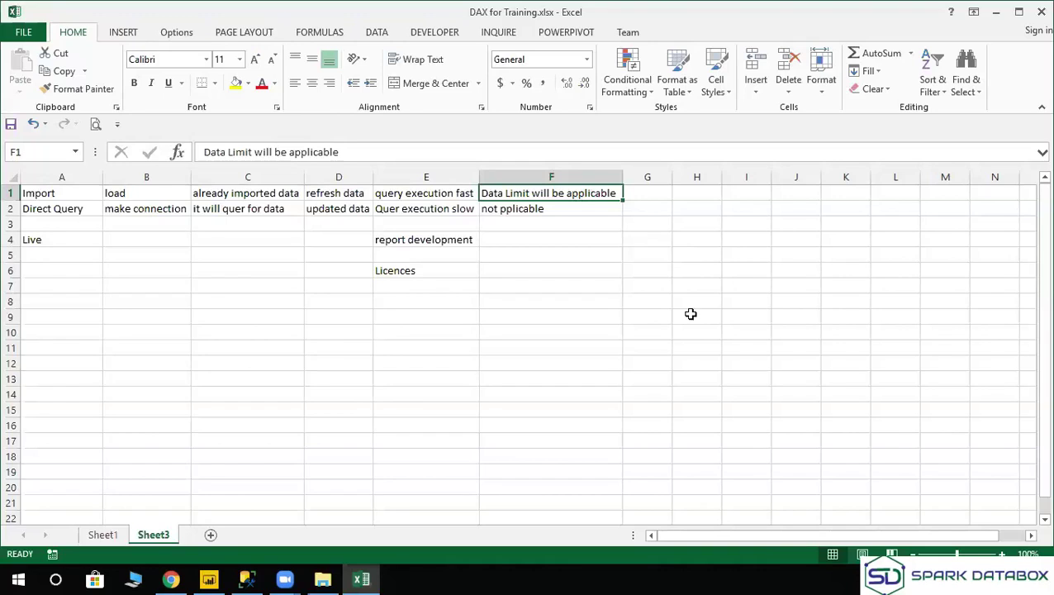
Add the note "compressed" in cell F4 beside the report development note.
left_click(590, 243)
type("c")
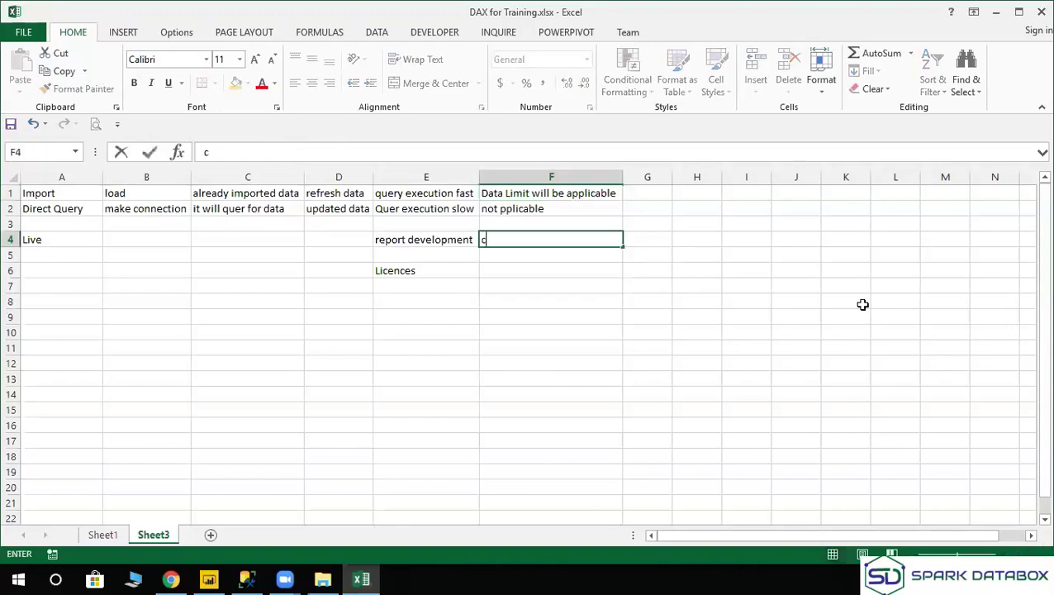
type("ompressed")
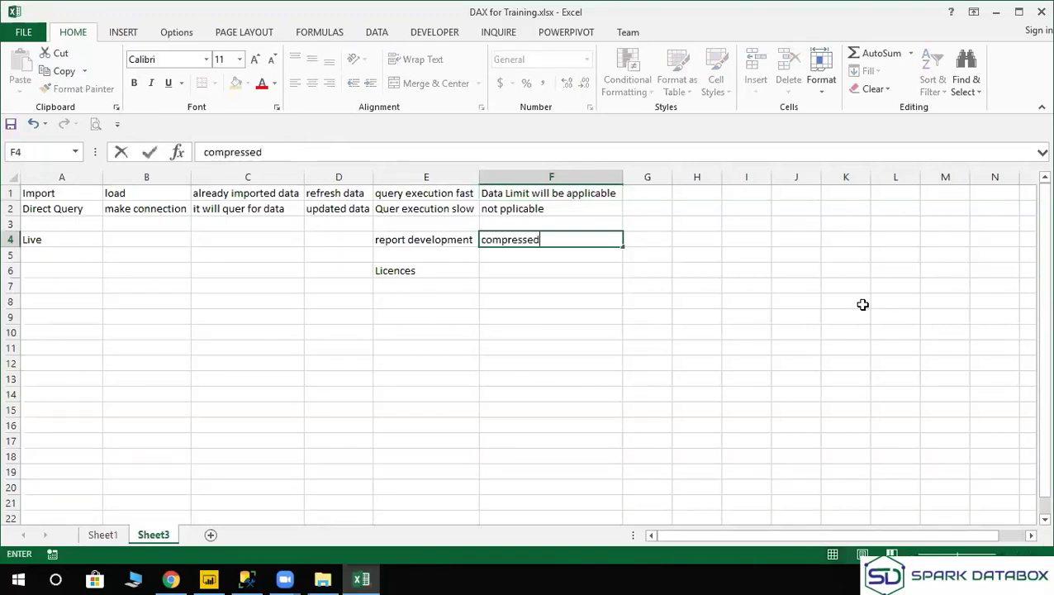
key("Tab")
left_click(556, 195)
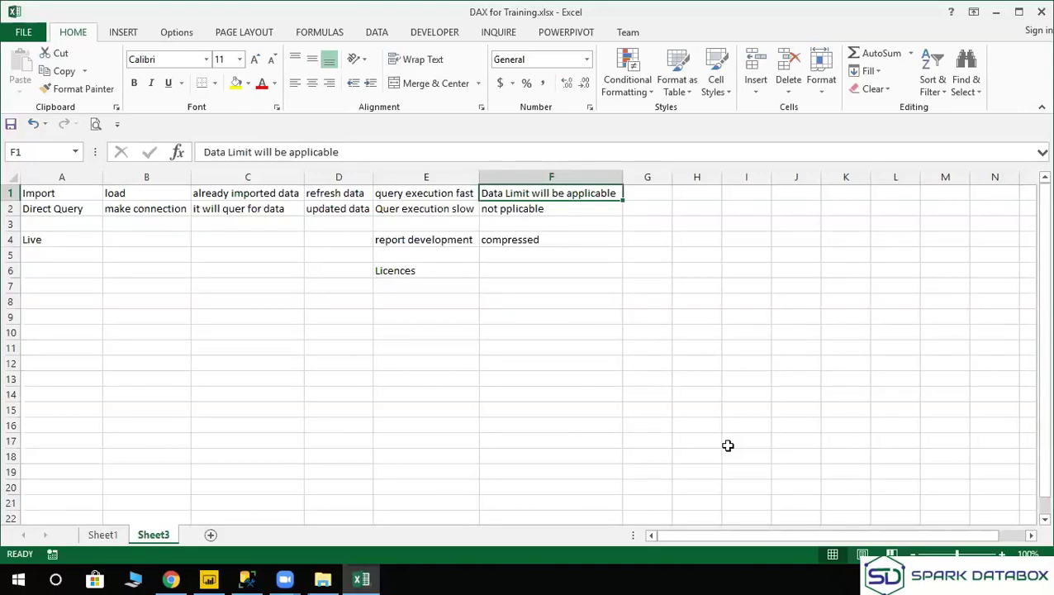
Add the note "more duplicated" in cell F6 beside the Licences note.
left_click(579, 272)
type("more")
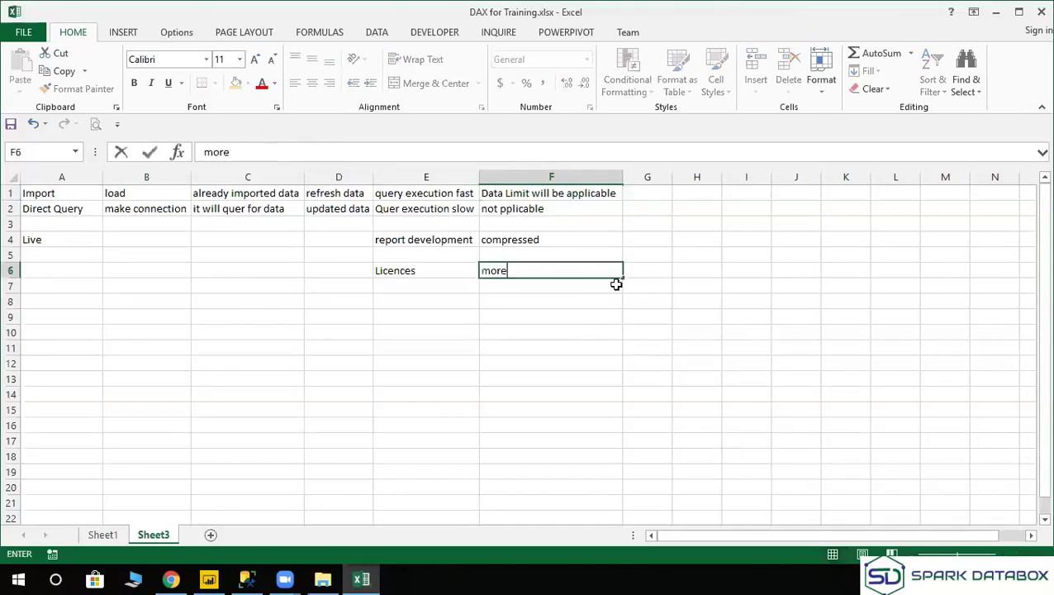
type(" duplicated")
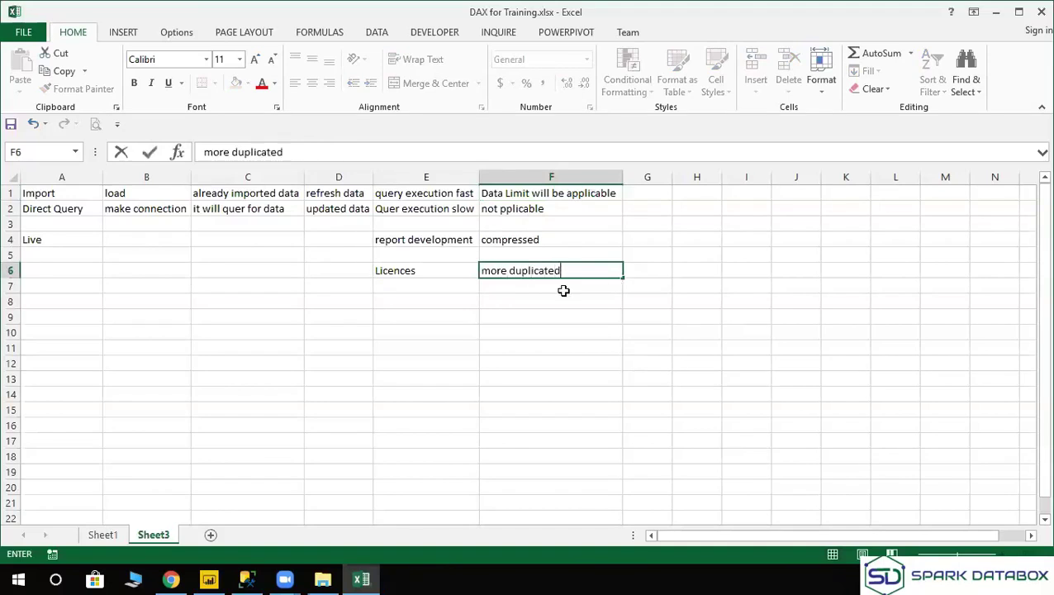
key("Return")
left_click(571, 270)
Add the note "more compression" in cell G6 beside the "more duplicated" note.
left_click(638, 268)
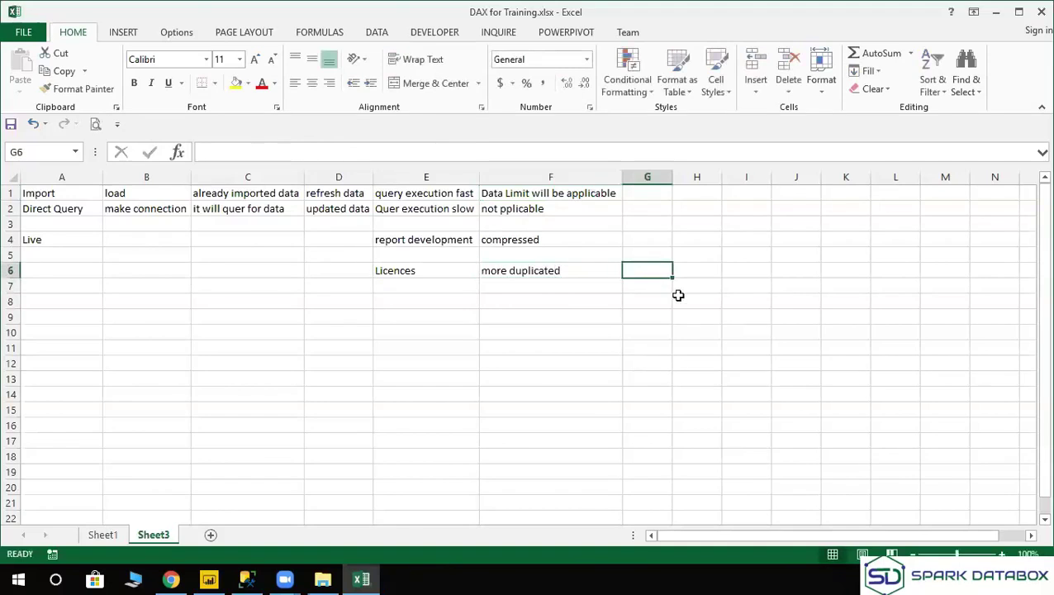
type("more c")
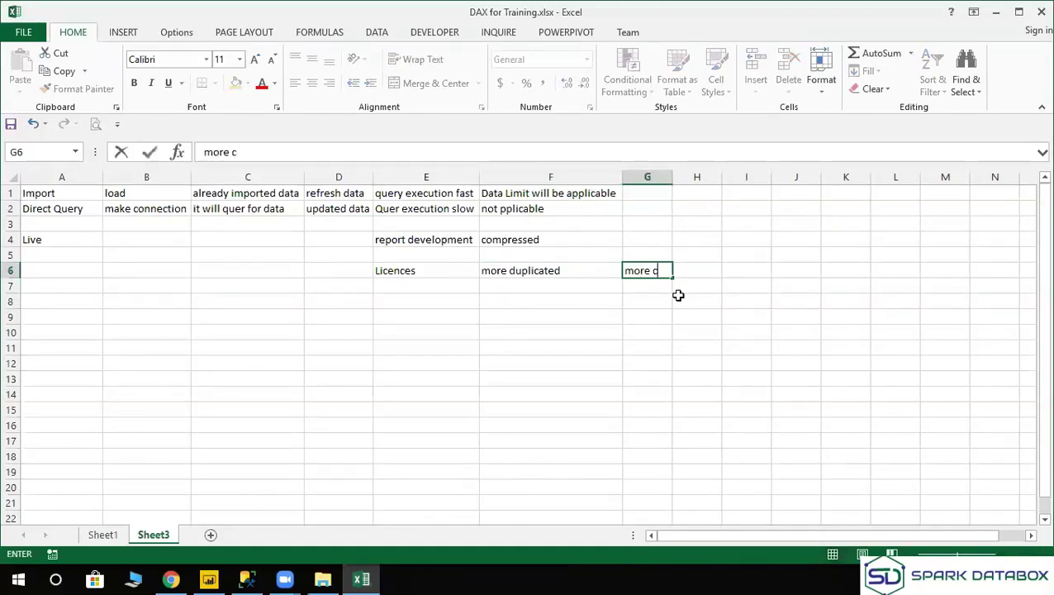
type("ompression")
key("Tab")
left_click(605, 285)
left_click_drag(344, 238, 761, 303)
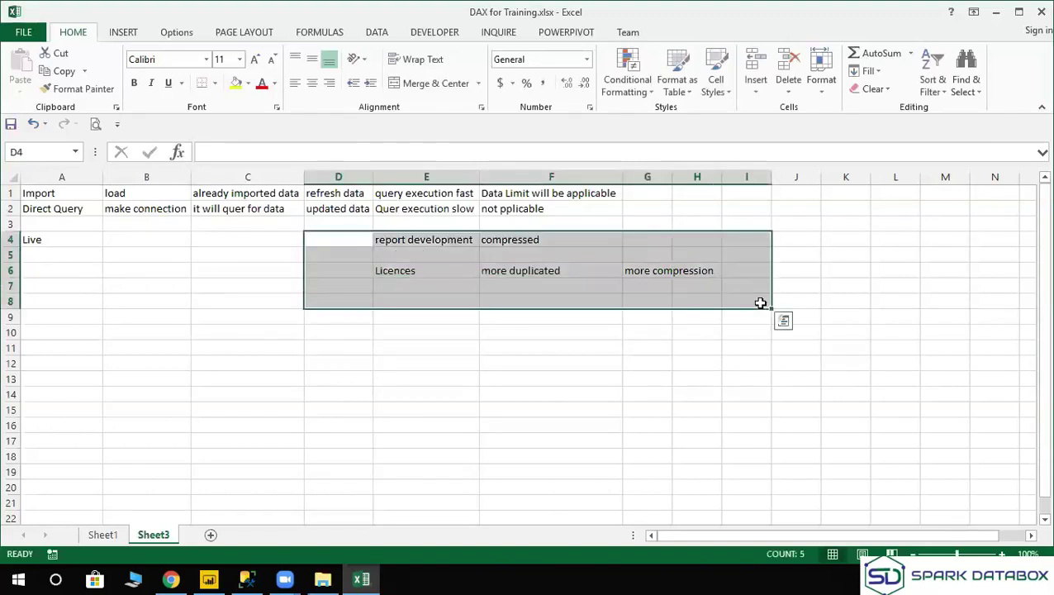
left_click(223, 271)
left_click_drag(59, 193, 527, 207)
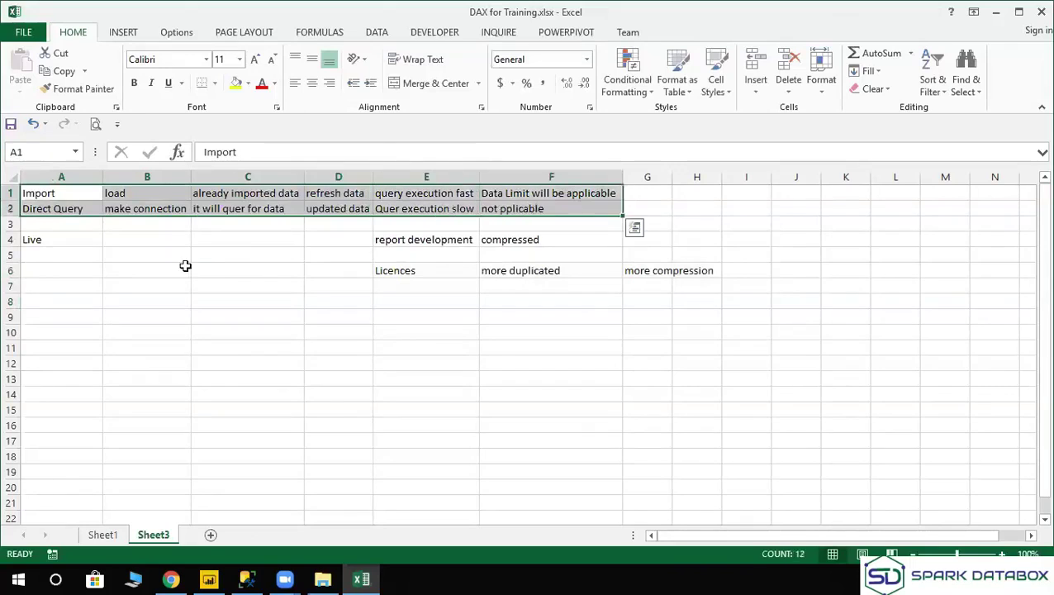
left_click(66, 246)
Switch to Power BI Desktop and examine the connection modes offered for an Analysis Services data source, without connecting.
key("alt+Tab")
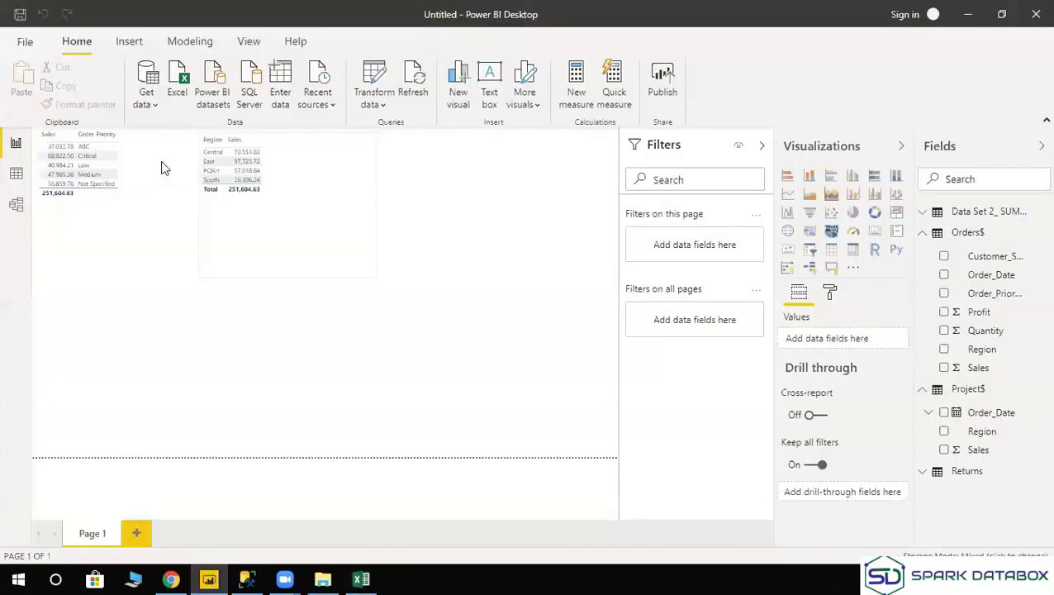
left_click(147, 98)
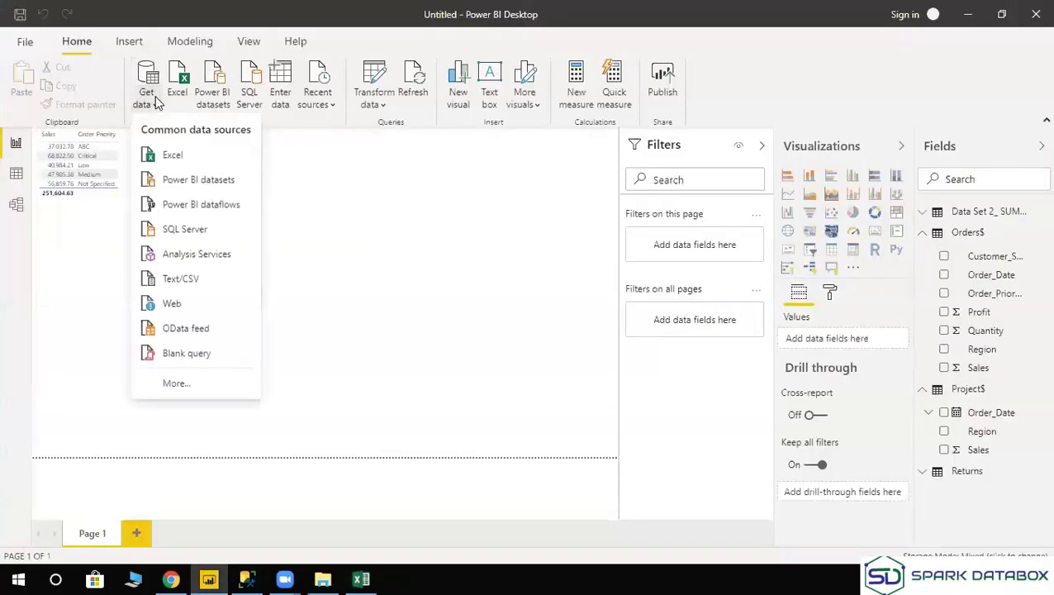
left_click(190, 258)
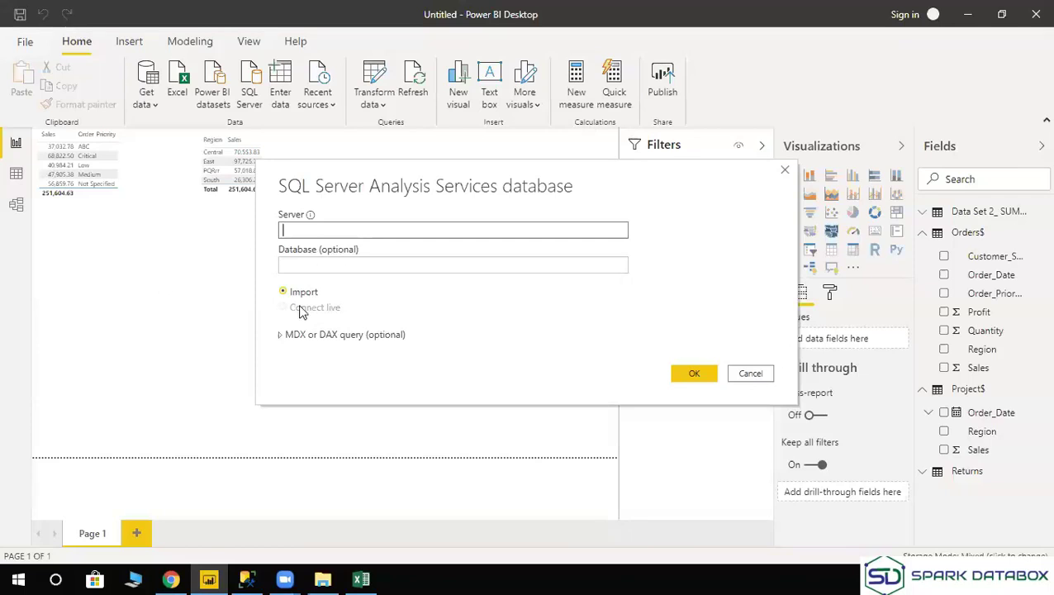
left_click(750, 373)
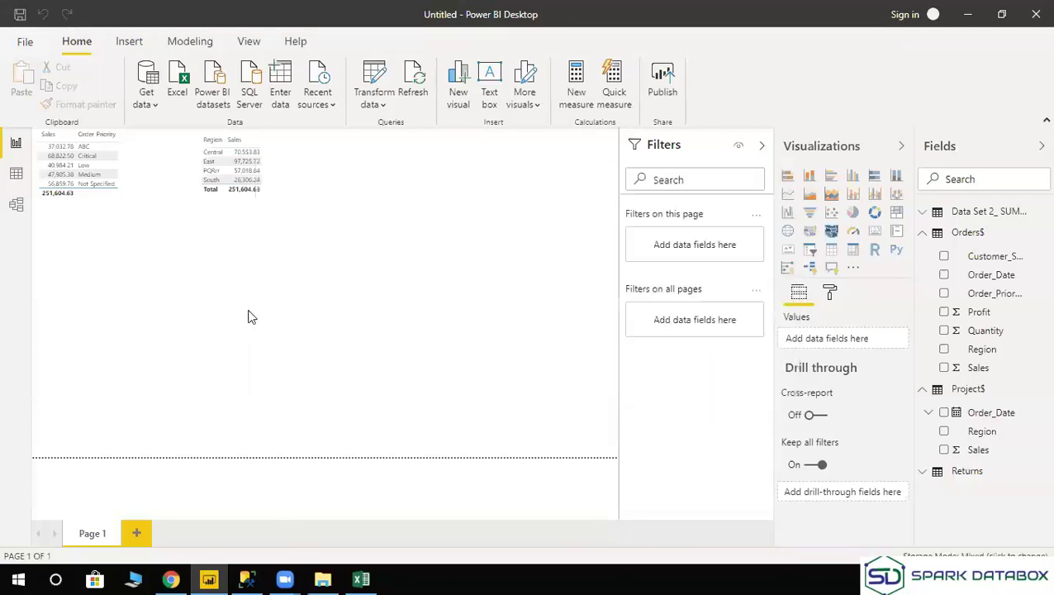
Switch back to the Excel sheet and enter "SSAS" in cell B4 as the source for the Live mode.
left_click(361, 578)
left_click(61, 256)
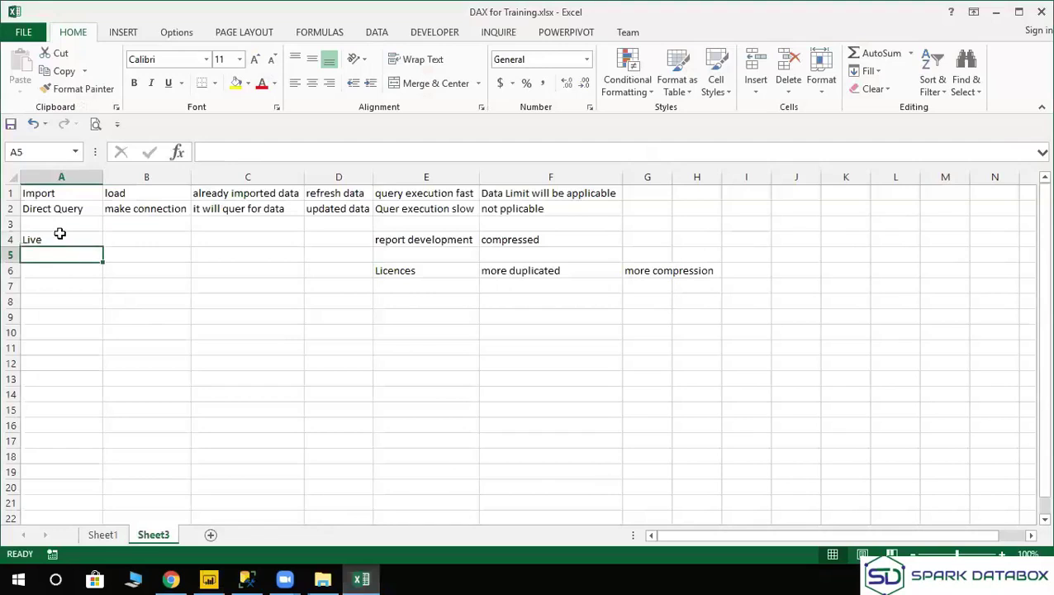
left_click(52, 238)
left_click(63, 207)
left_click(64, 241)
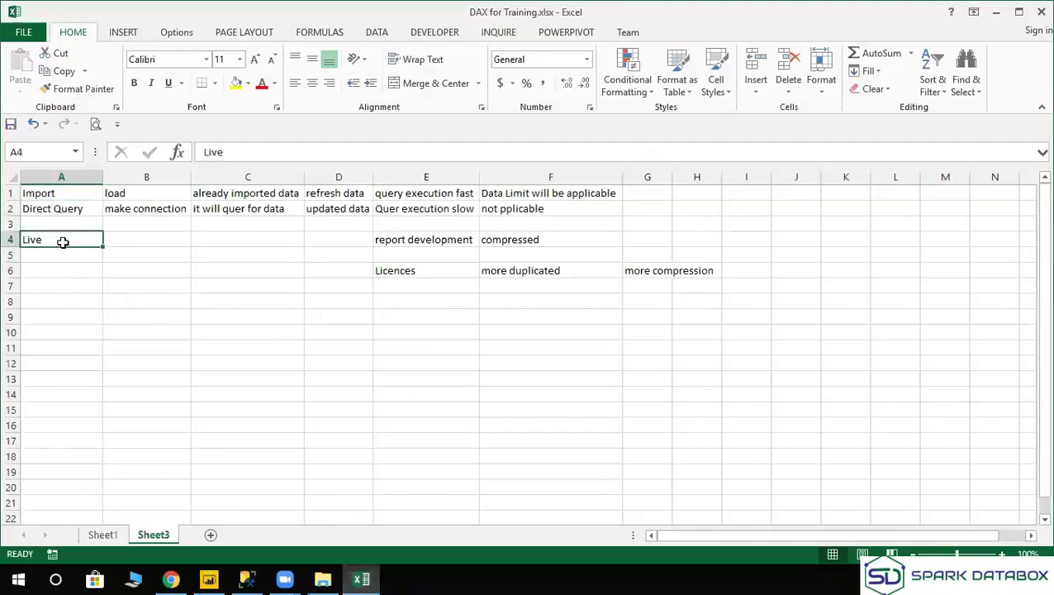
left_click(140, 238)
type("SSAS")
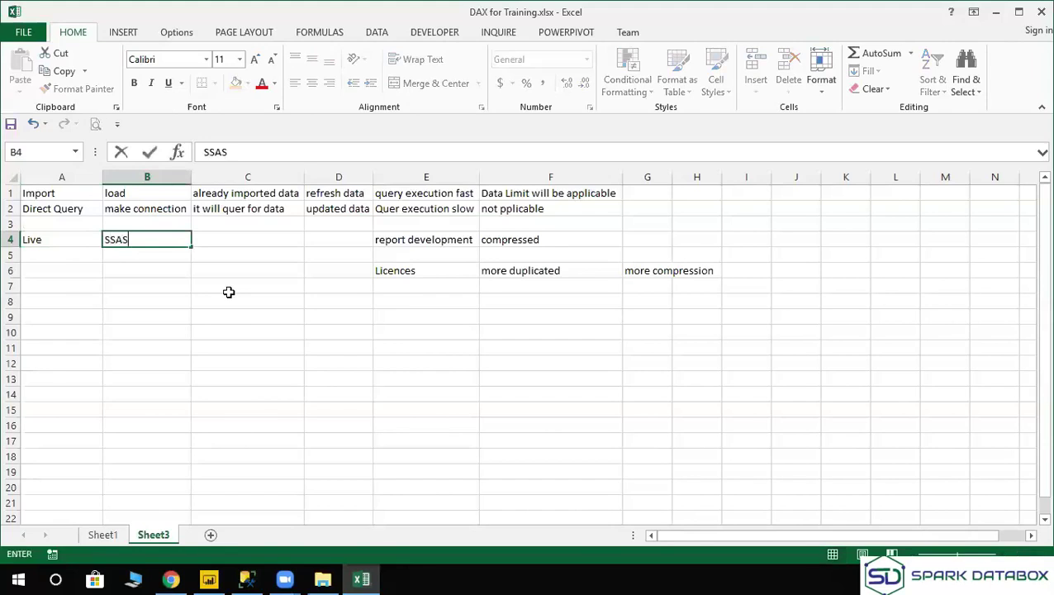
key("Tab")
Add the label "Mode" in cell A6 below the list of connection types.
left_click(63, 241)
left_click_drag(45, 190, 44, 239)
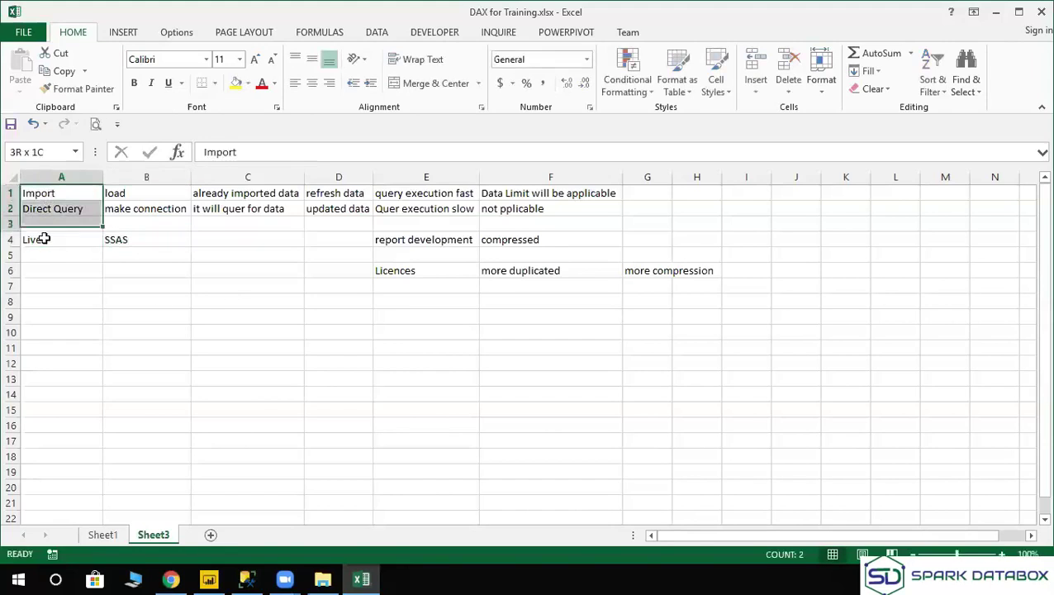
left_click(54, 275)
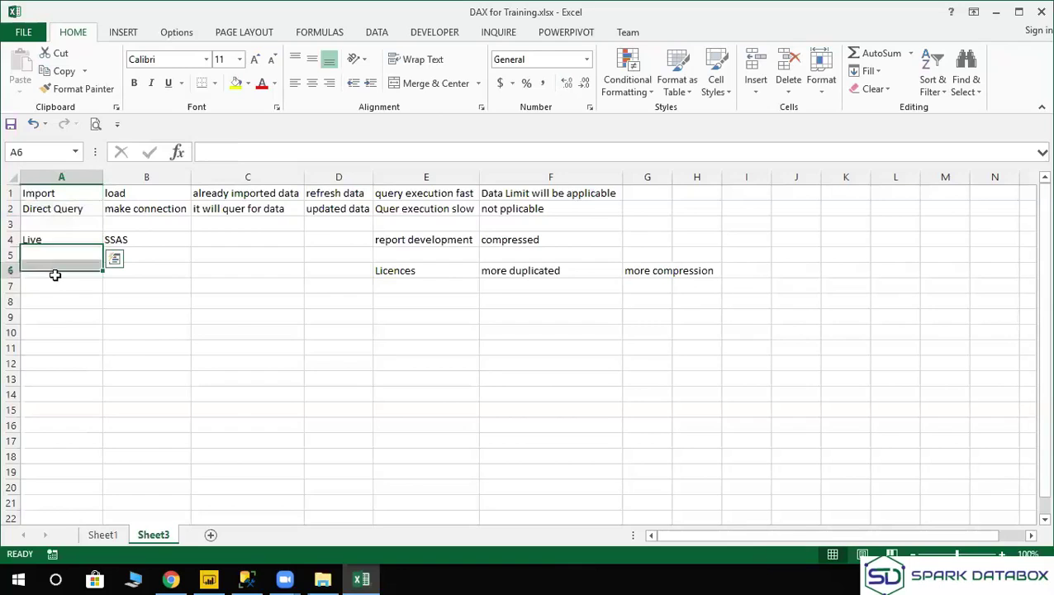
type("Mode")
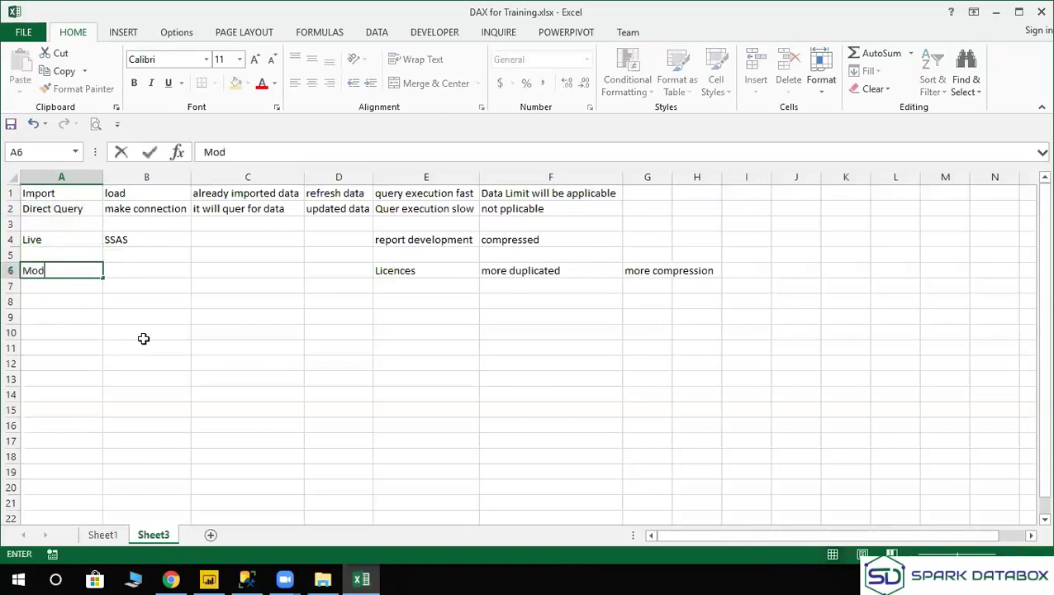
key("Tab")
left_click(87, 269)
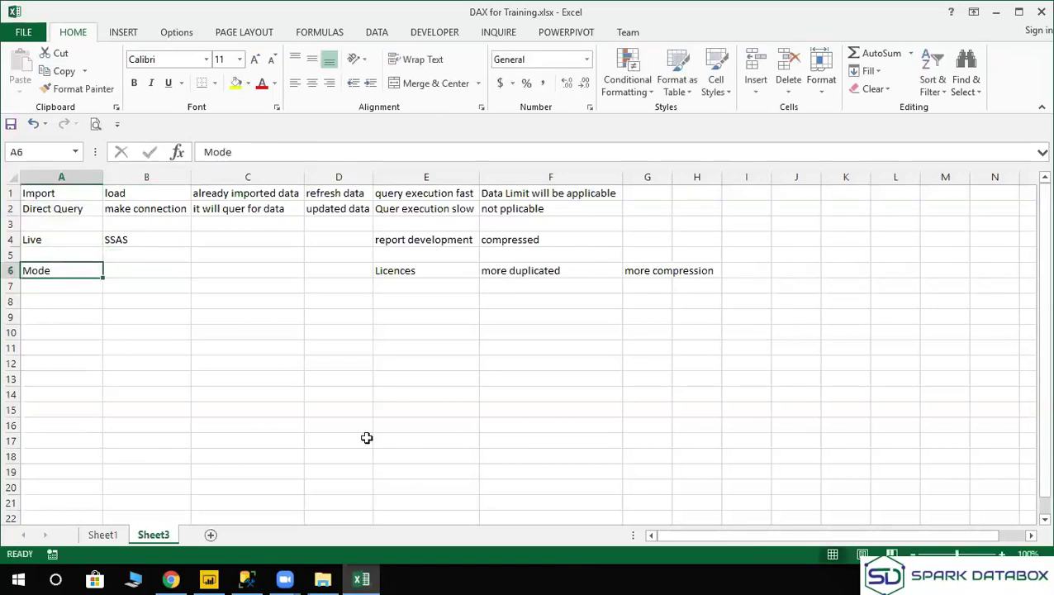
Switch to Power BI Desktop and look at the list of common data sources.
key("alt+Tab")
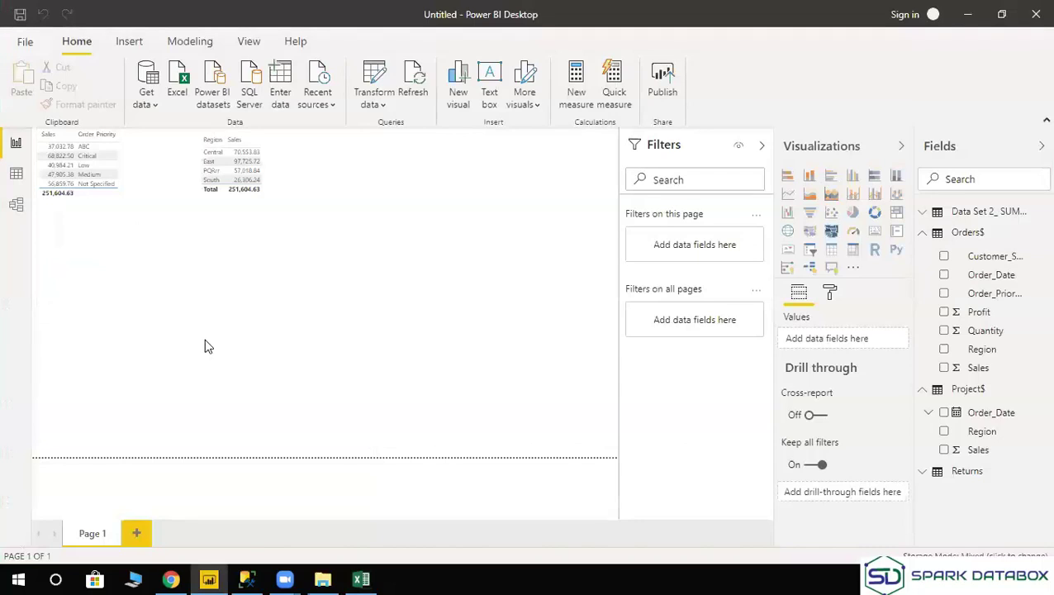
left_click(155, 109)
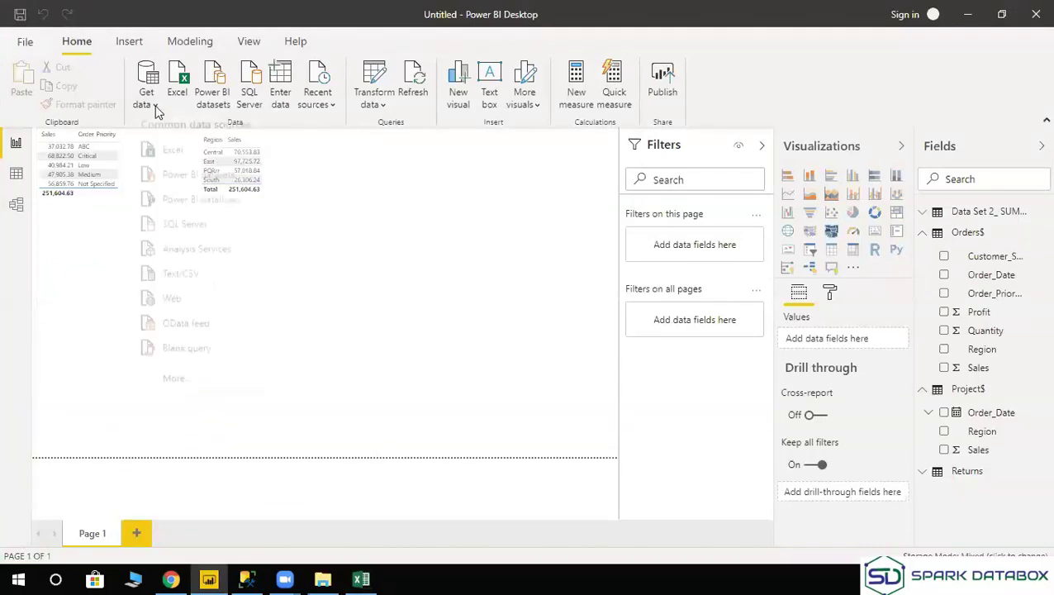
key("Escape")
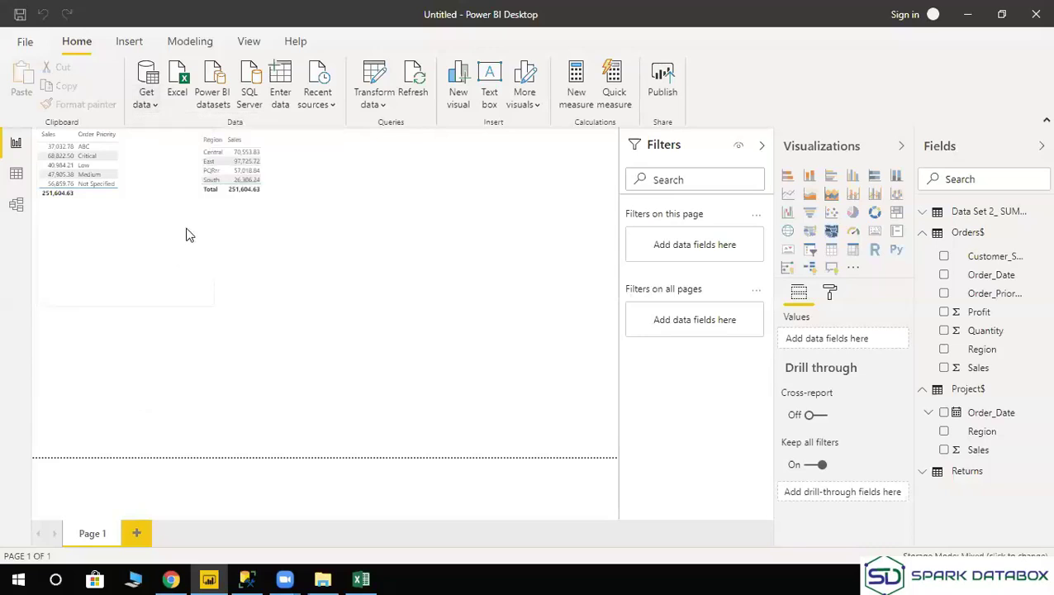
left_click(154, 111)
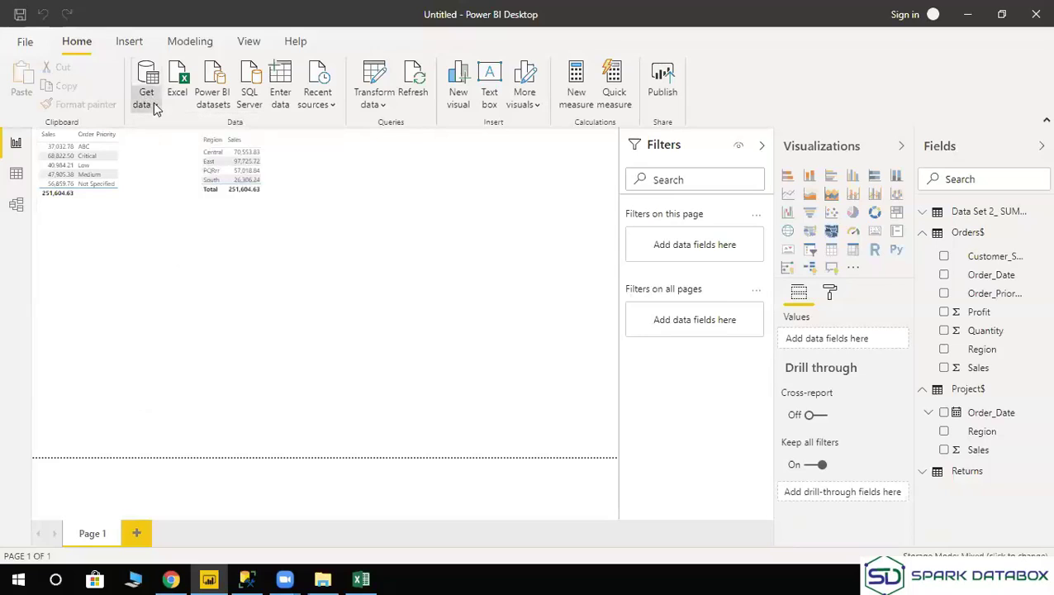
left_click(156, 109)
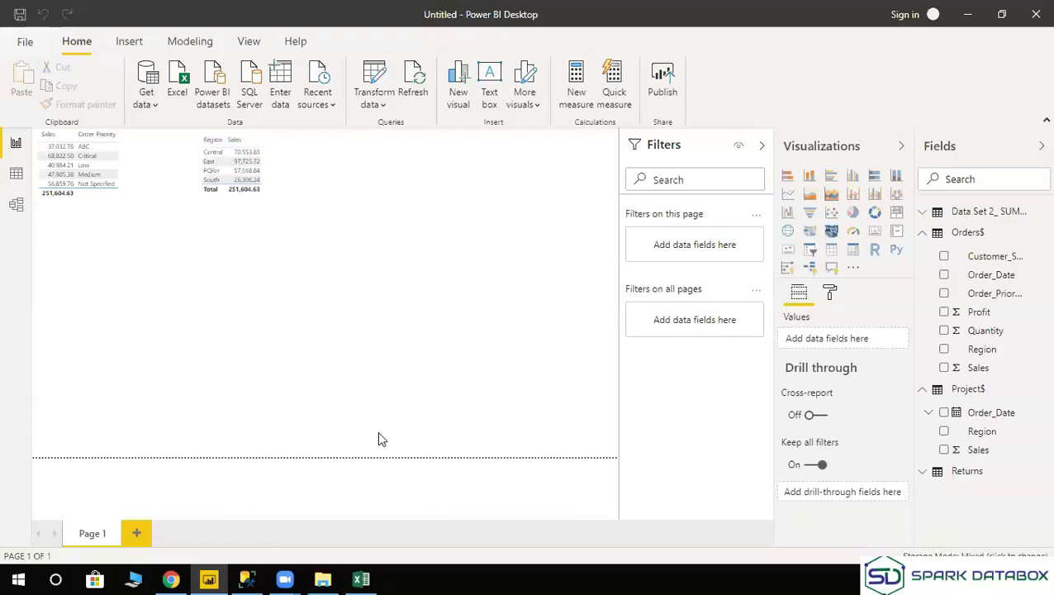
Switch to the Excel sheet and enter 10 in cell J2 and 9 in cell K2.
left_click(360, 580)
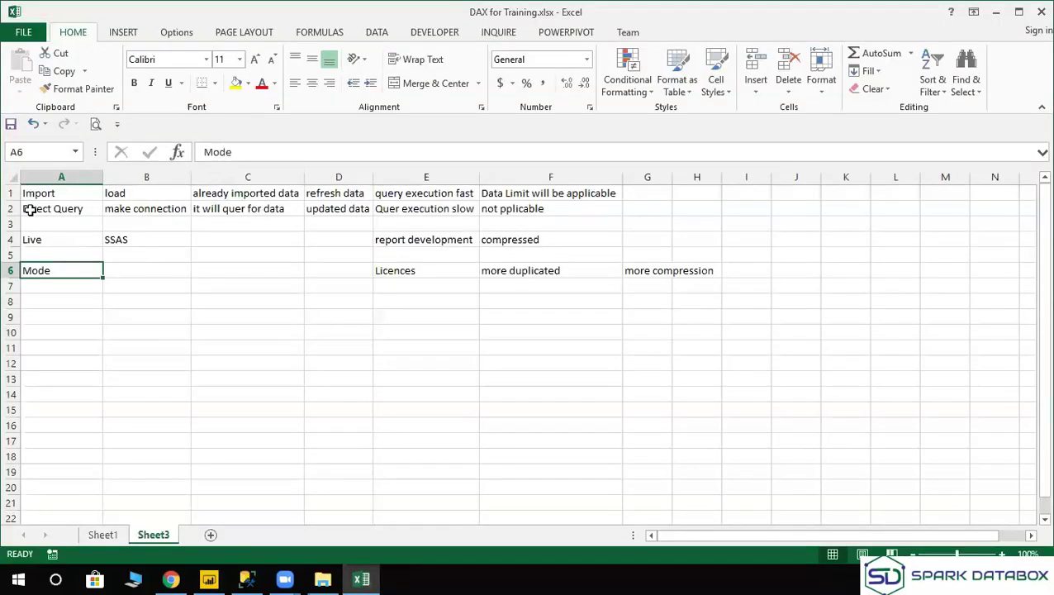
left_click_drag(42, 198, 536, 207)
left_click(792, 207)
type("10")
key("Tab")
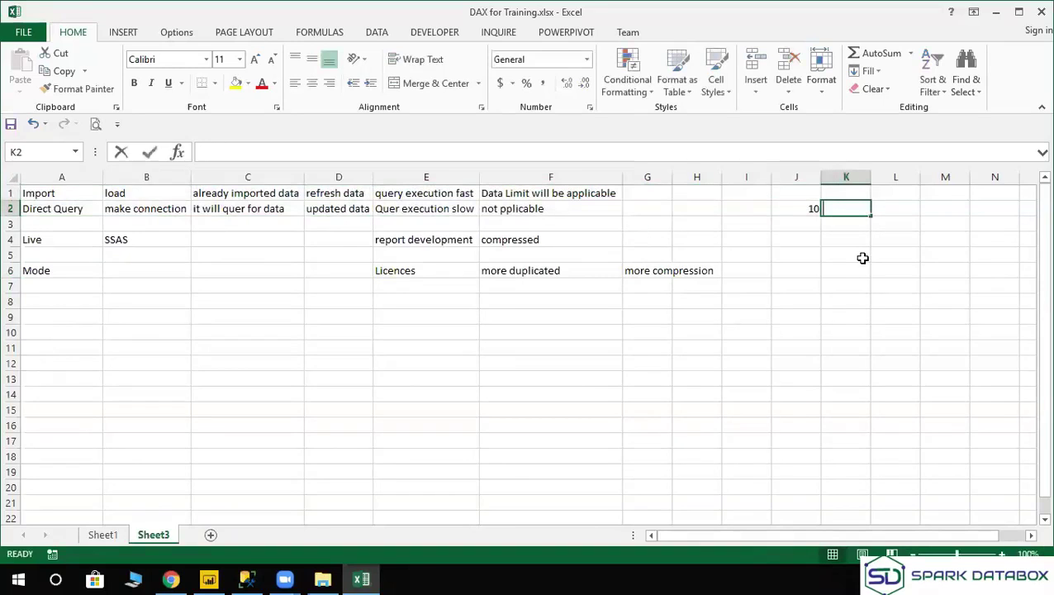
type("9")
left_click(845, 259)
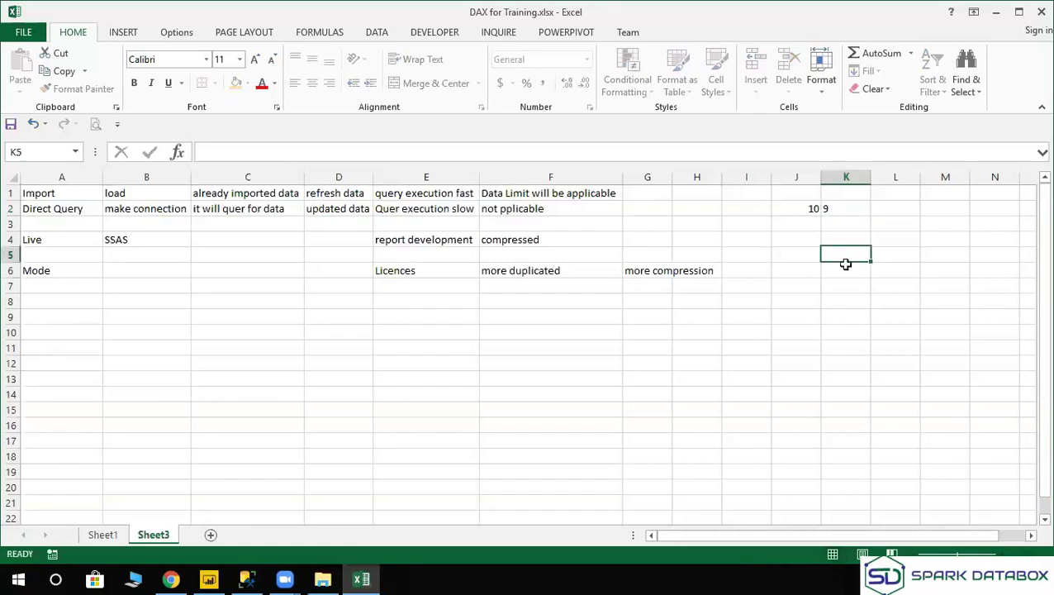
left_click(831, 207)
left_click(813, 207)
left_click(858, 207)
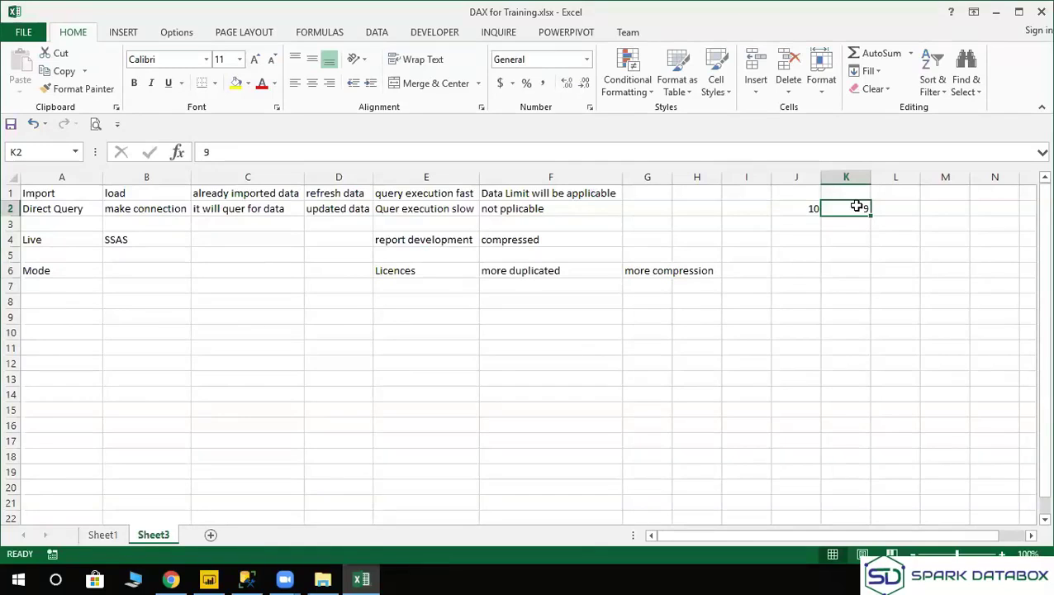
left_click(842, 287)
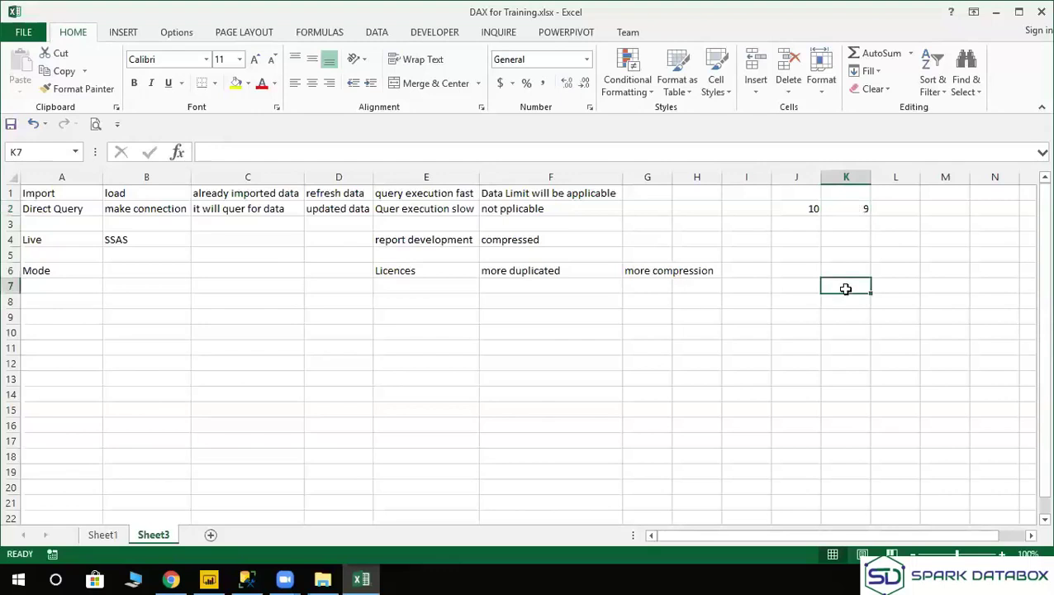
left_click_drag(800, 202, 864, 209)
left_click(828, 277)
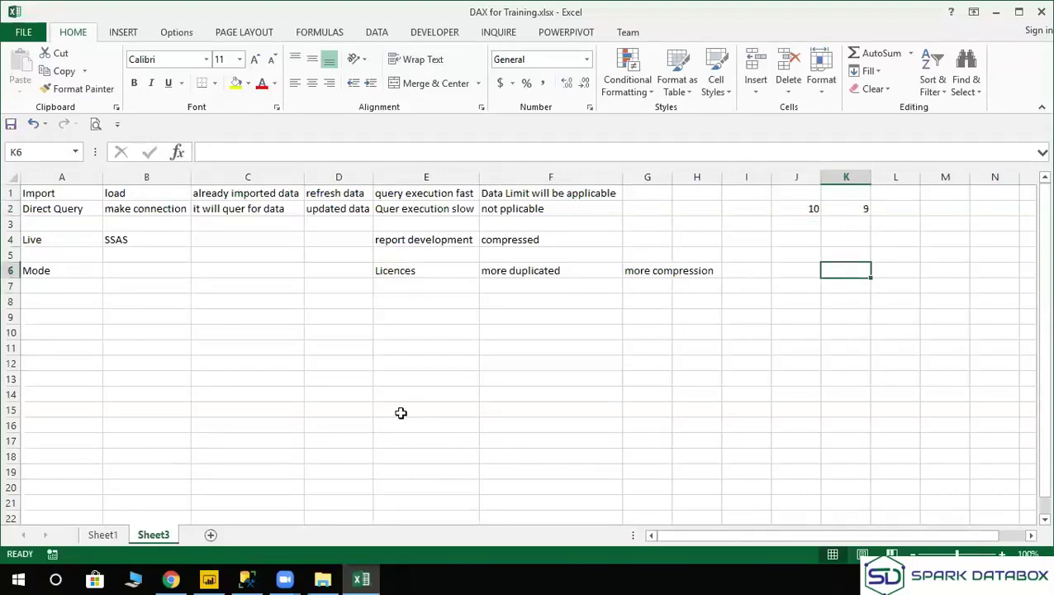
Switch to Power BI Desktop, start a SQL Server database connection and expand its advanced options.
key("alt+Tab")
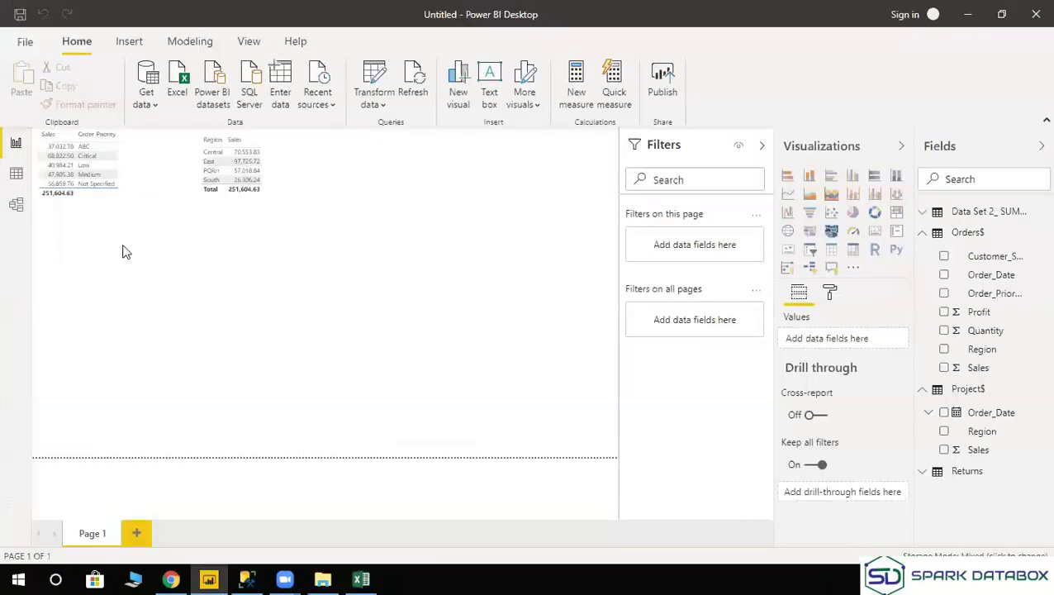
left_click(152, 106)
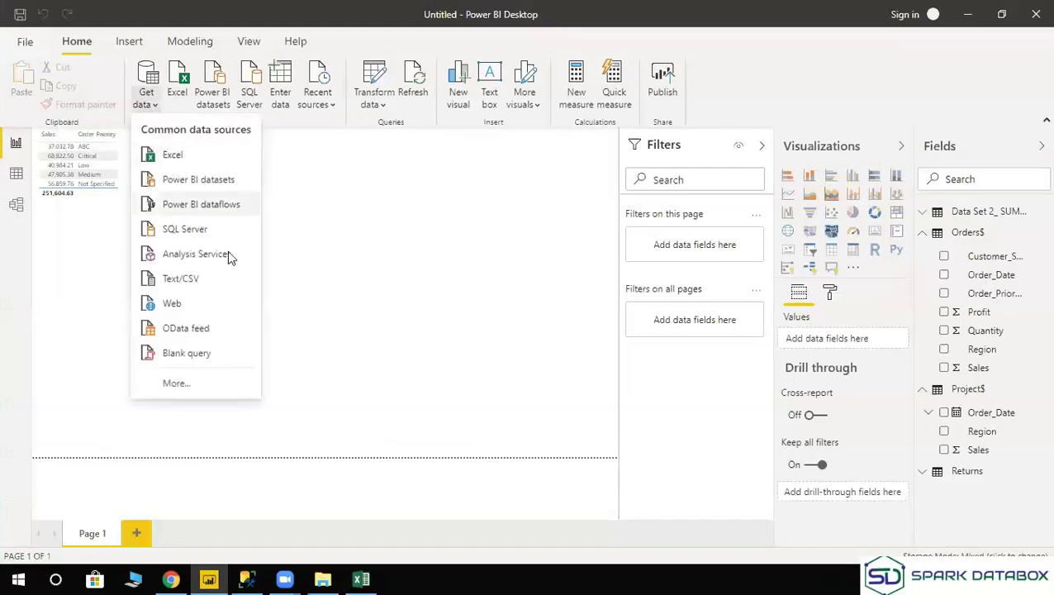
left_click(200, 228)
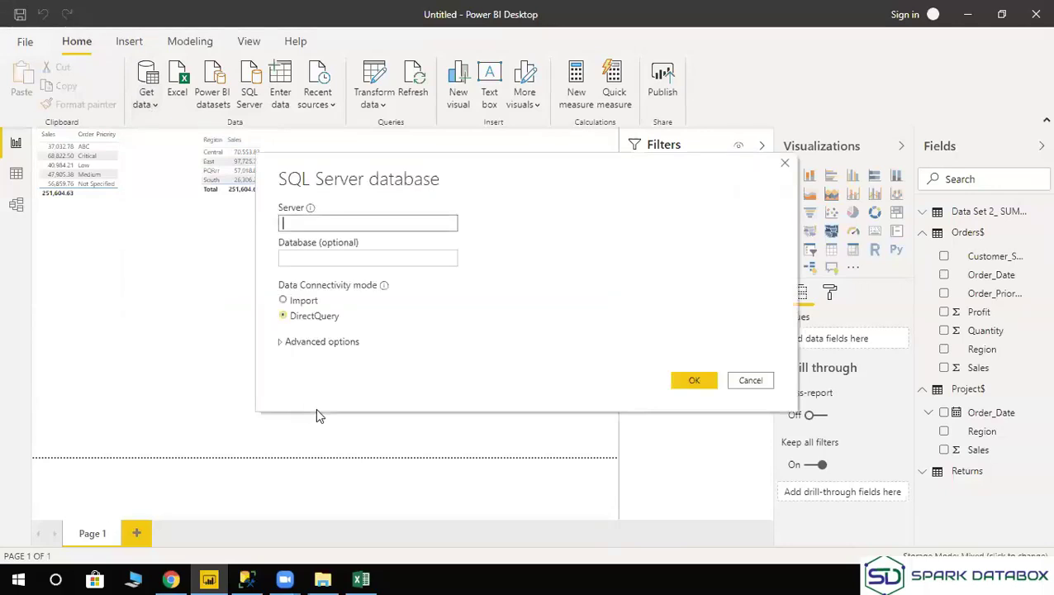
left_click(284, 341)
left_click_drag(536, 188, 341, 52)
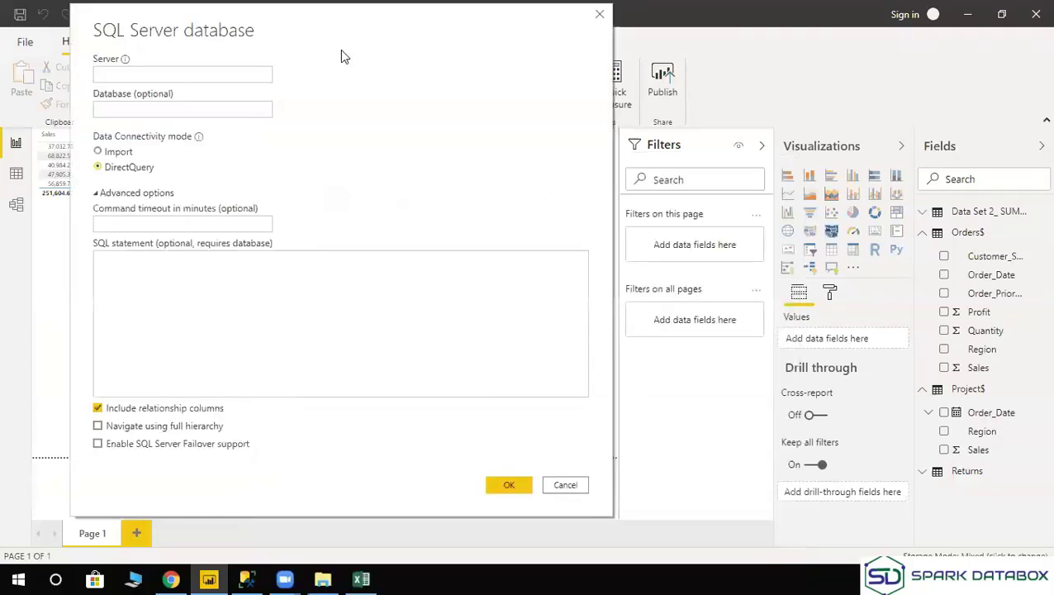
Enter the SQL statement "select * from sale_table where stat='Delhi'" in the SQL Server connection settings.
left_click(126, 224)
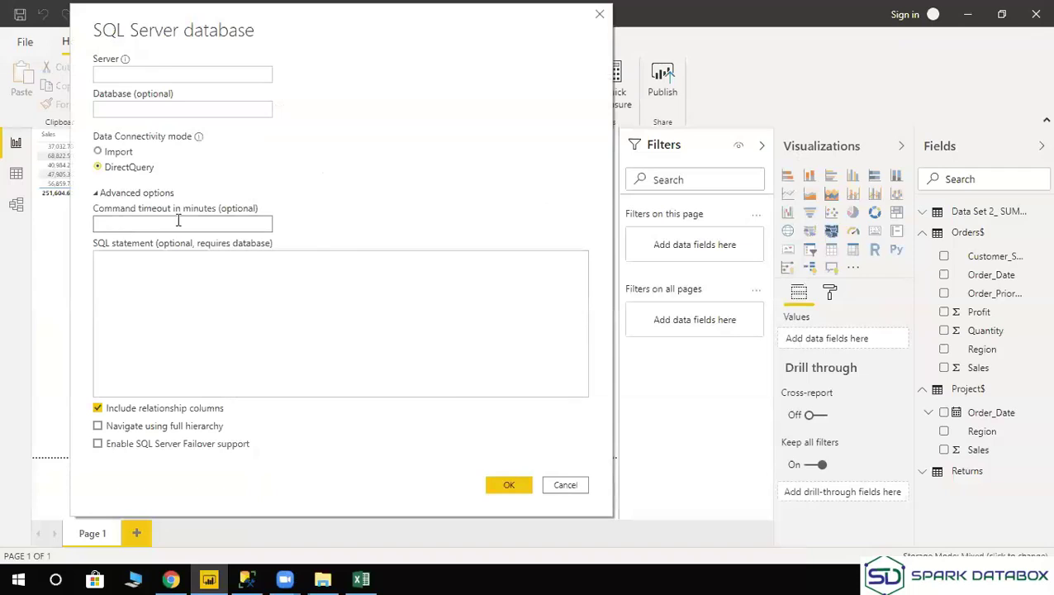
left_click(211, 252)
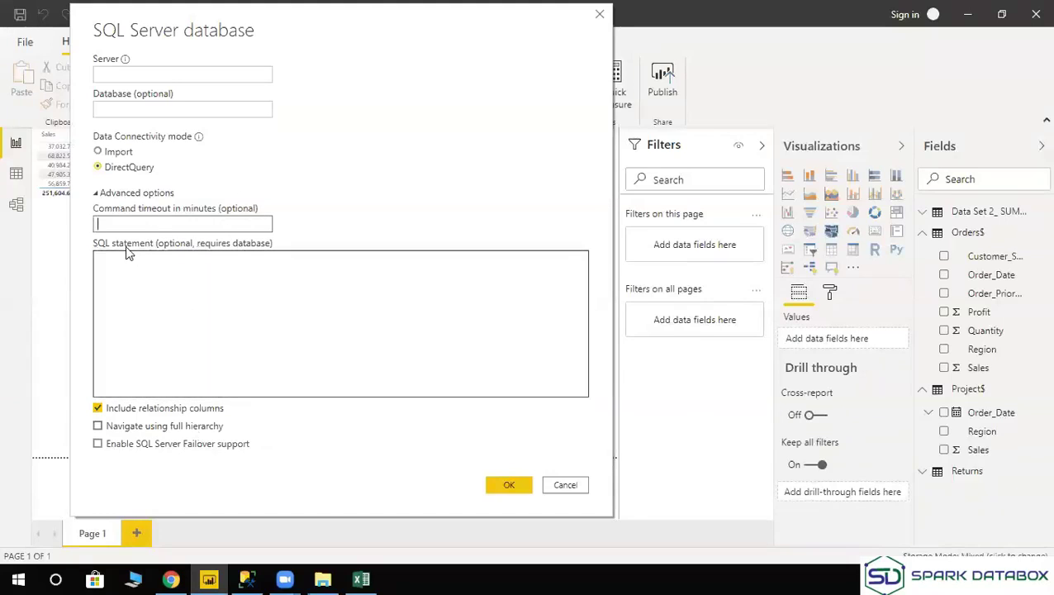
left_click(105, 257)
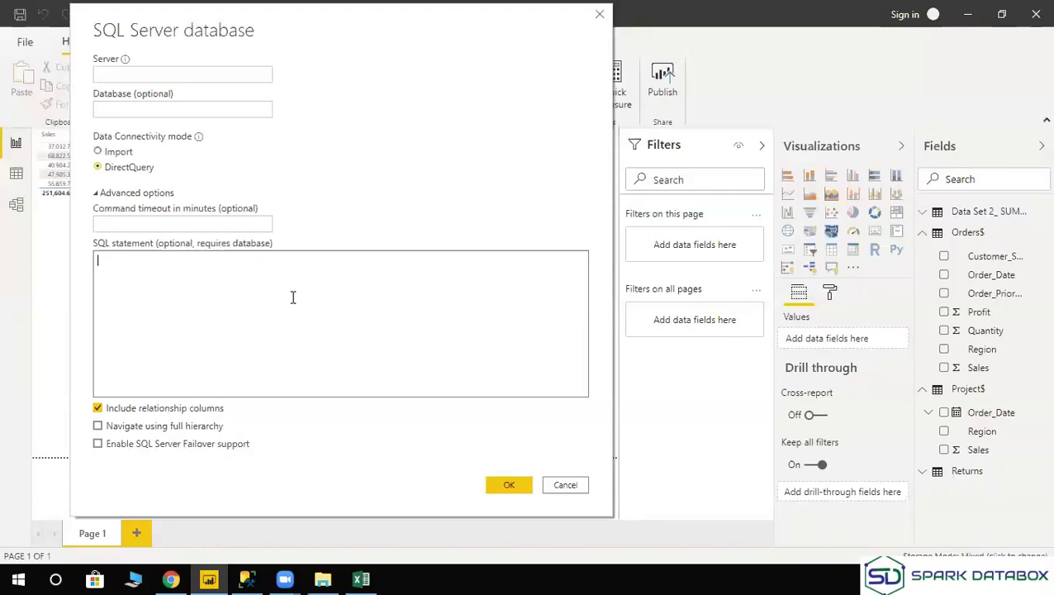
type("select * from sale_tab")
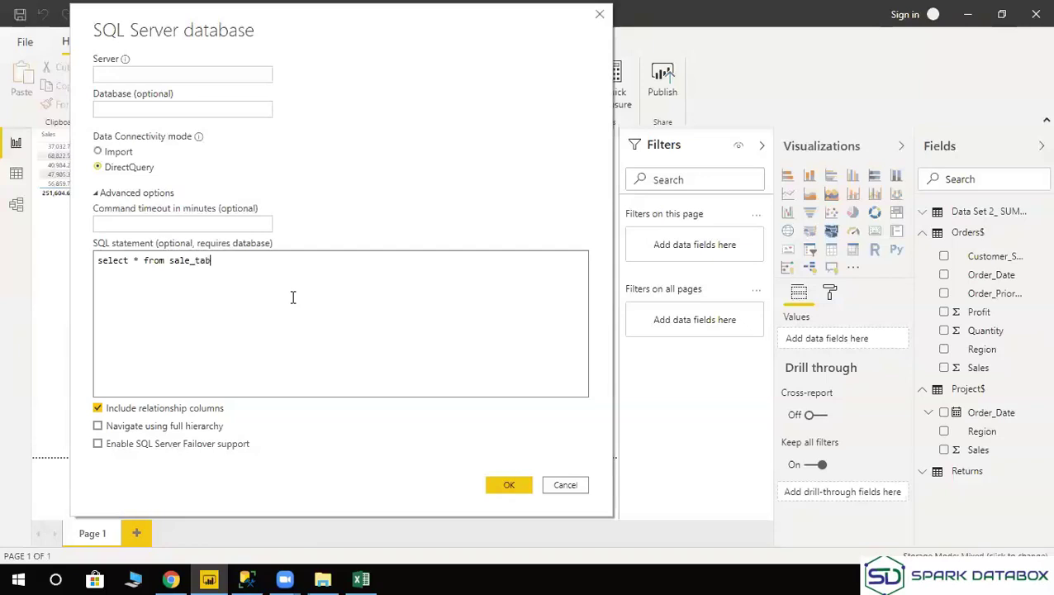
type("le where stat='Delhi'")
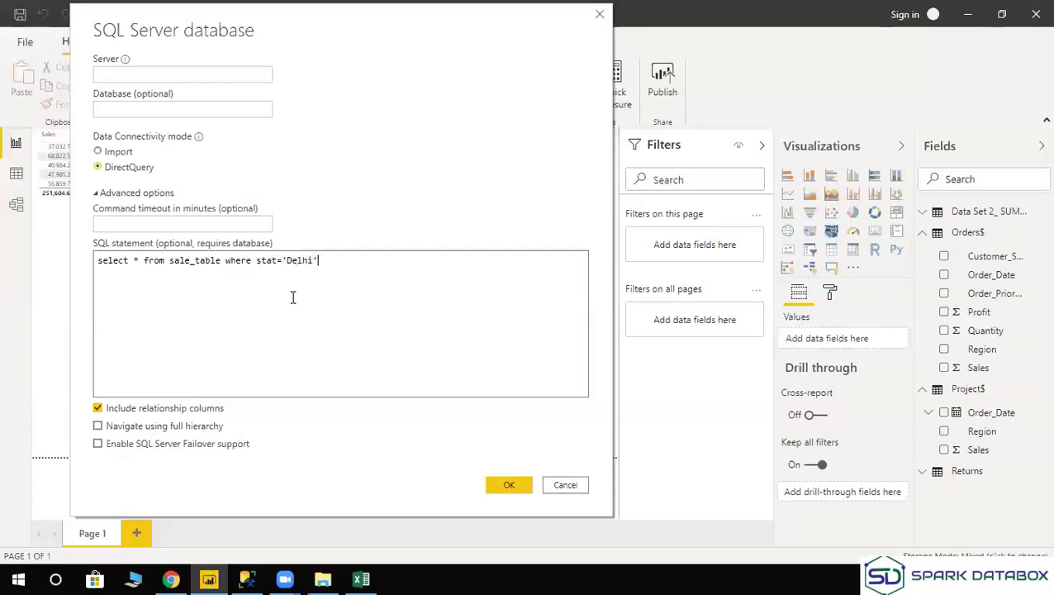
left_click_drag(357, 259, 104, 248)
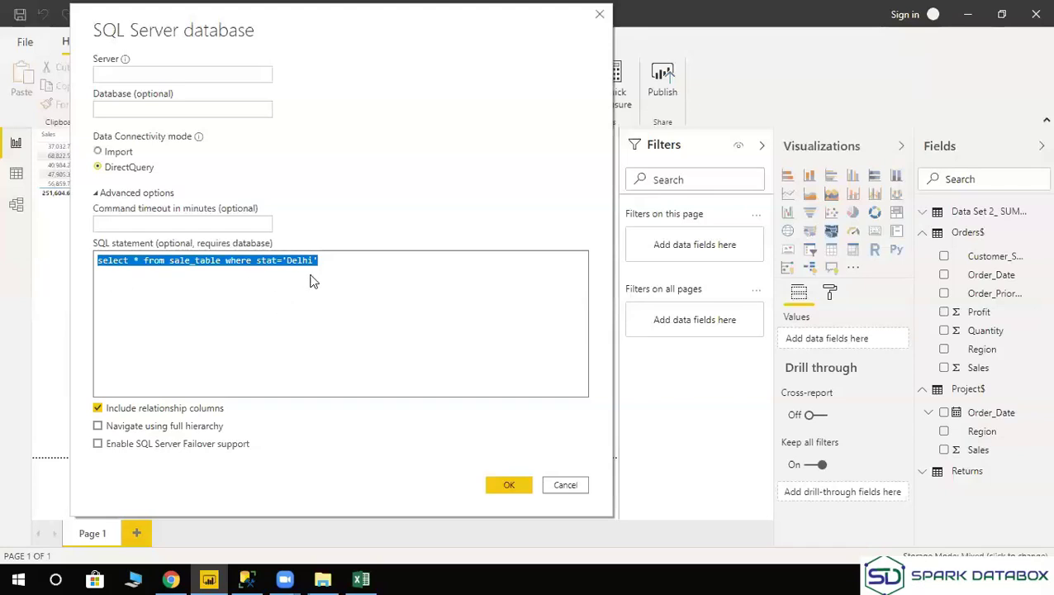
left_click(336, 259)
left_click_drag(337, 259, 285, 264)
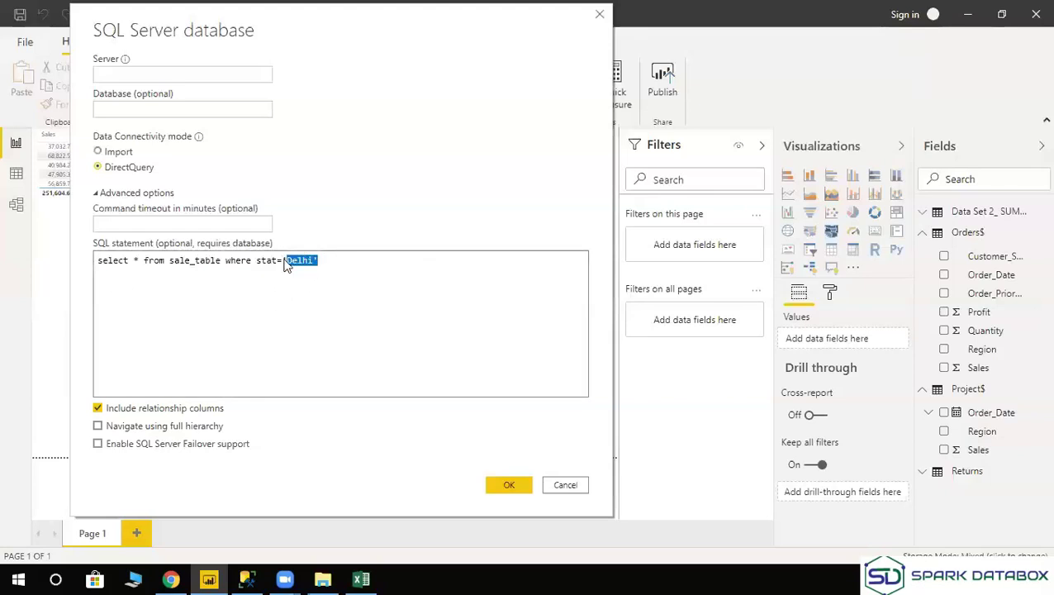
left_click(344, 318)
left_click_drag(330, 261, 102, 268)
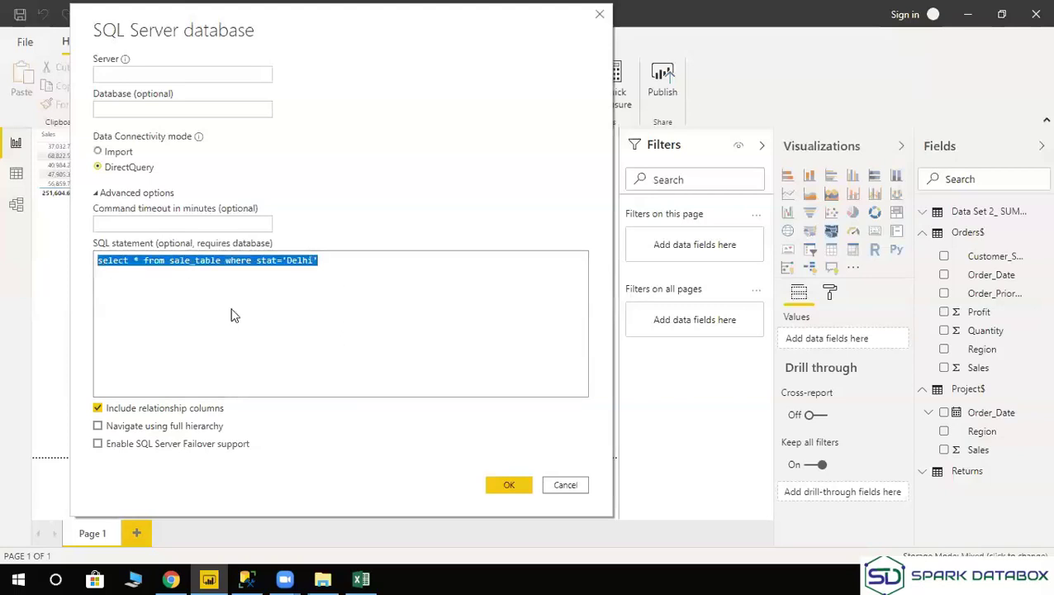
left_click(352, 262)
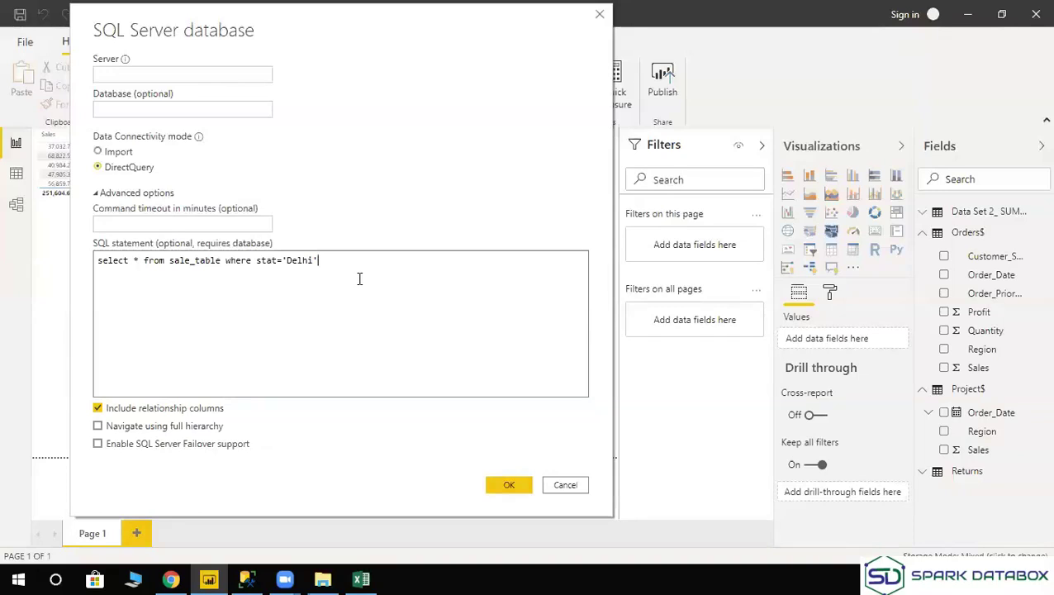
left_click_drag(356, 263, 86, 266)
Add the line "exce/execute procedure" below the select query and insert an extra blank line between them.
left_click(458, 267)
key("Return")
type("exce/execute procedure")
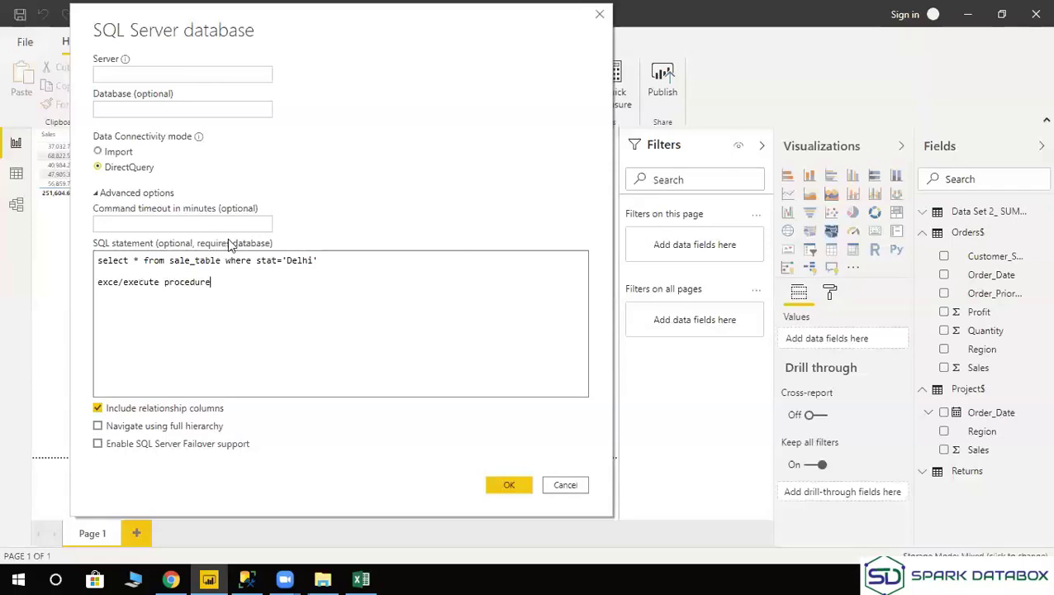
double_click(204, 290)
key("ctrl+a")
left_click(183, 289)
double_click(177, 283)
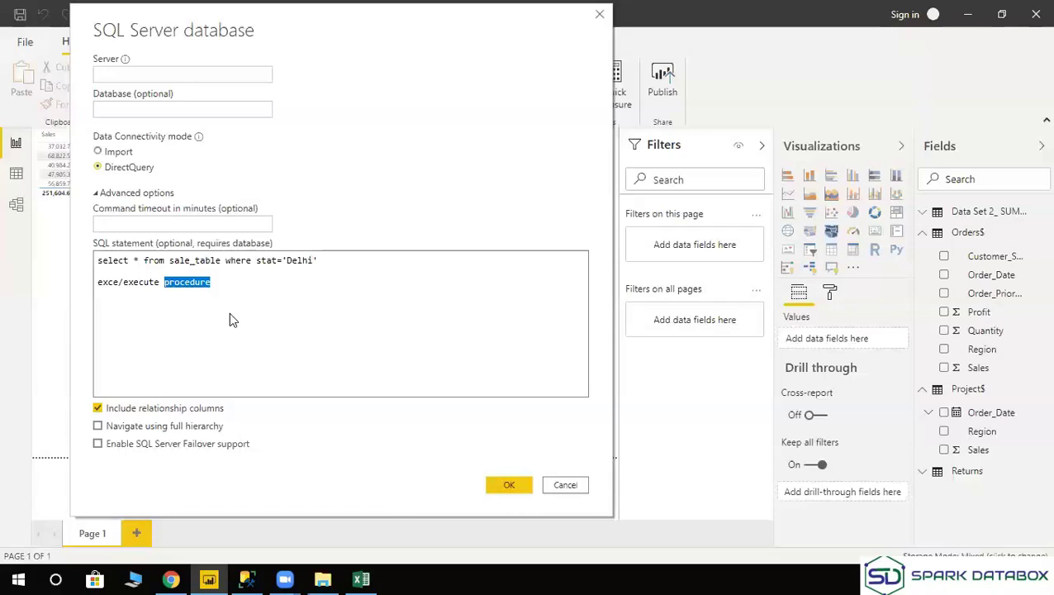
left_click(337, 263)
key("Return")
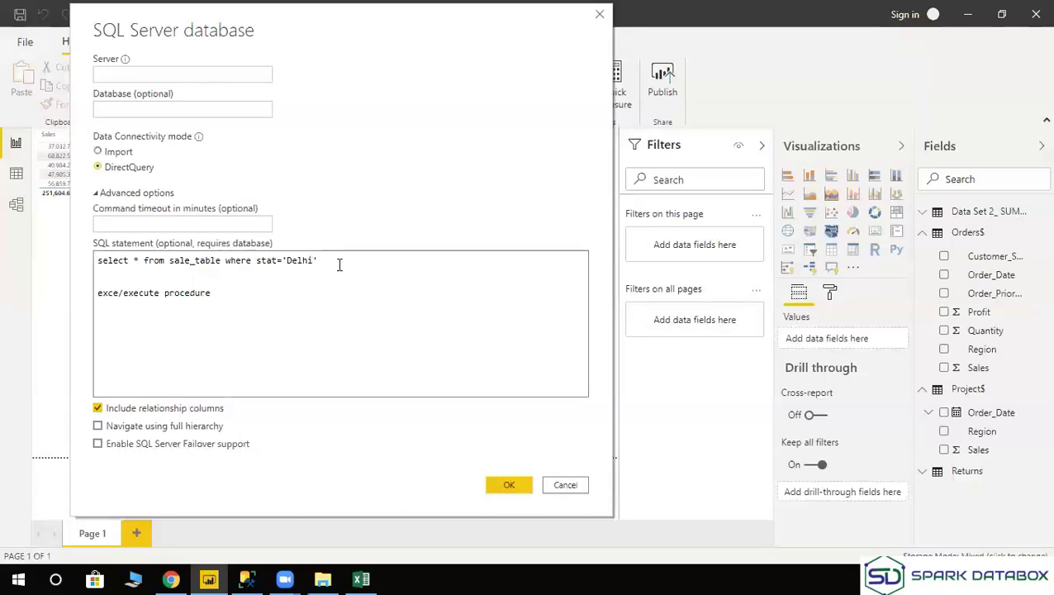
Set the data connectivity mode of the SQL Server connection to Import.
left_click_drag(231, 293, 72, 299)
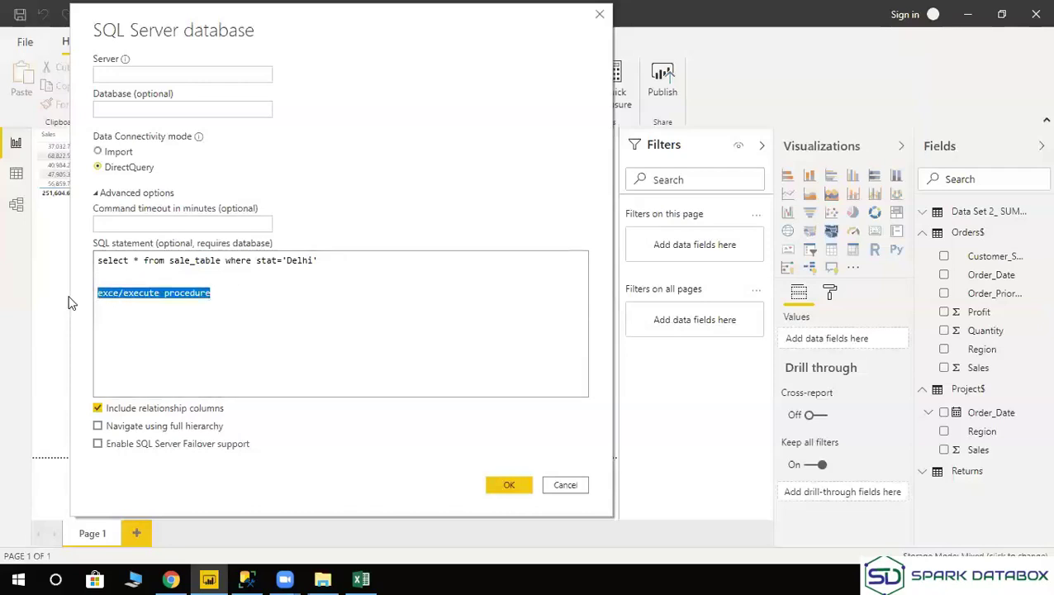
left_click_drag(361, 264, 83, 263)
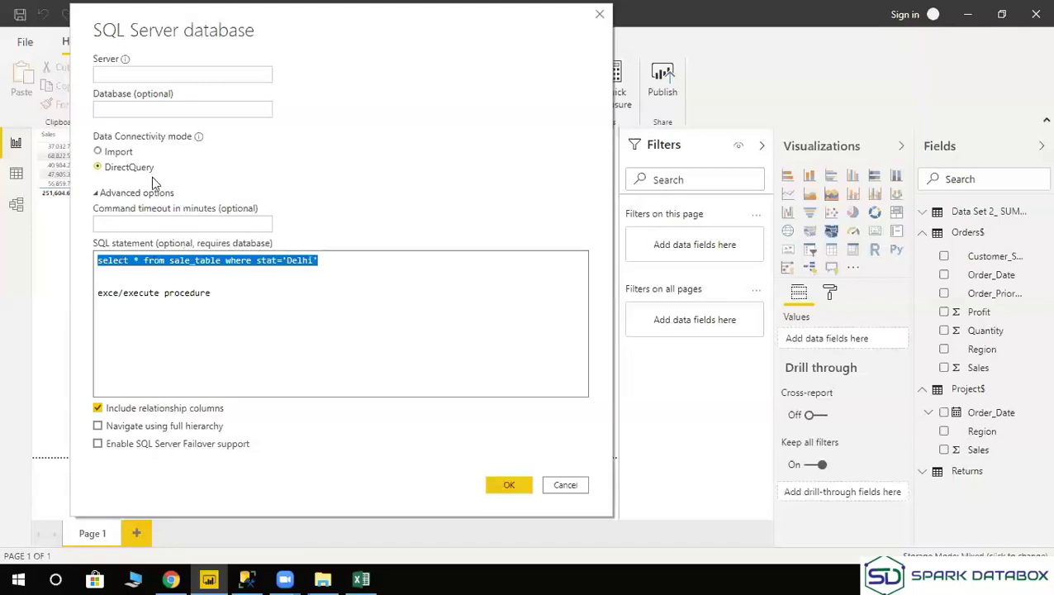
left_click(115, 152)
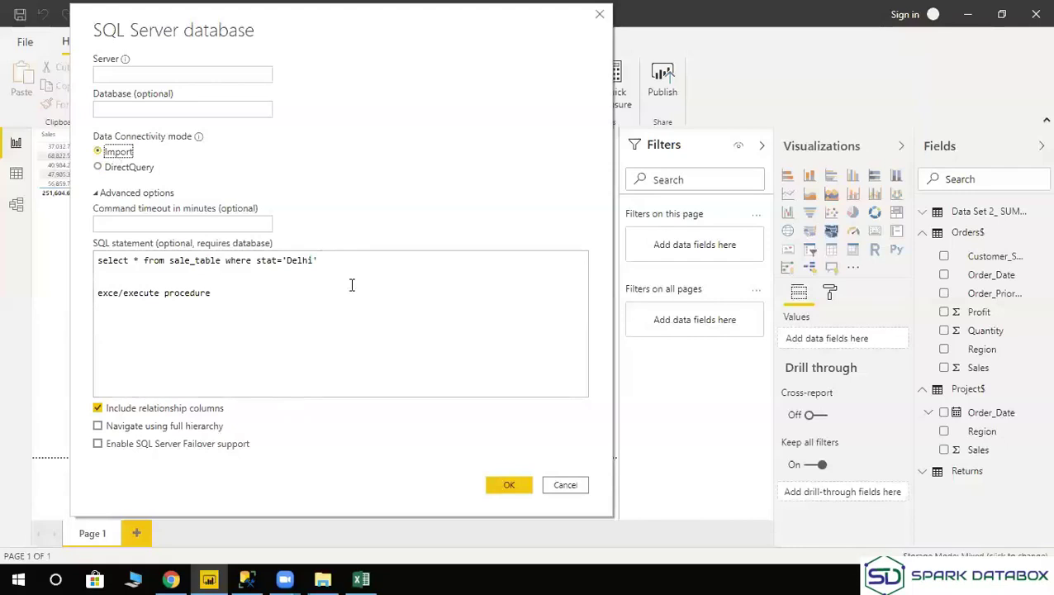
left_click_drag(495, 9, 442, 6)
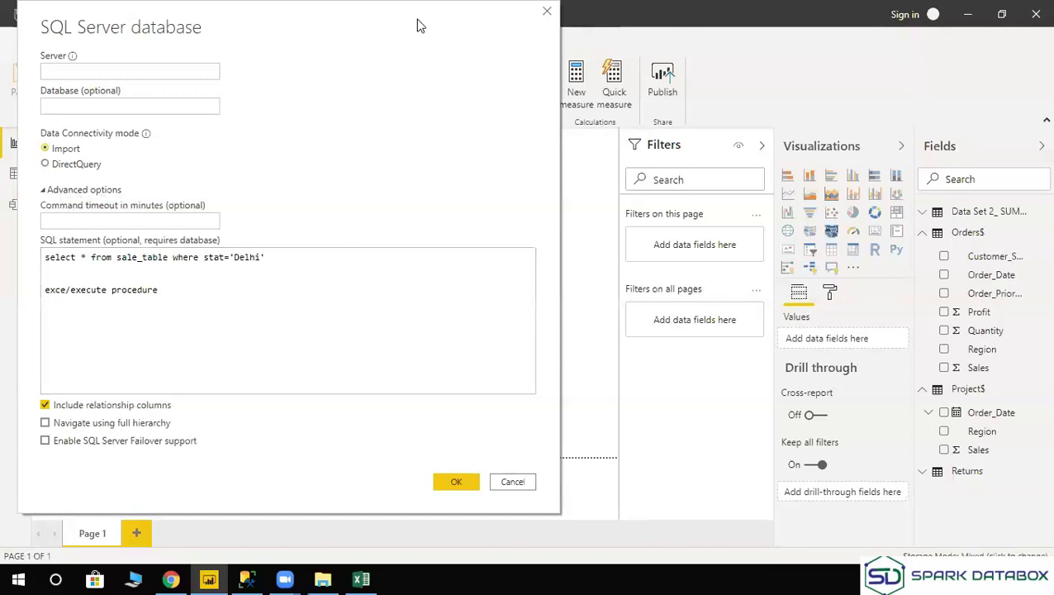
left_click_drag(418, 27, 547, 26)
Switch to the Excel sheet and review the notes comparing the connection modes in A1:G6.
left_click(360, 579)
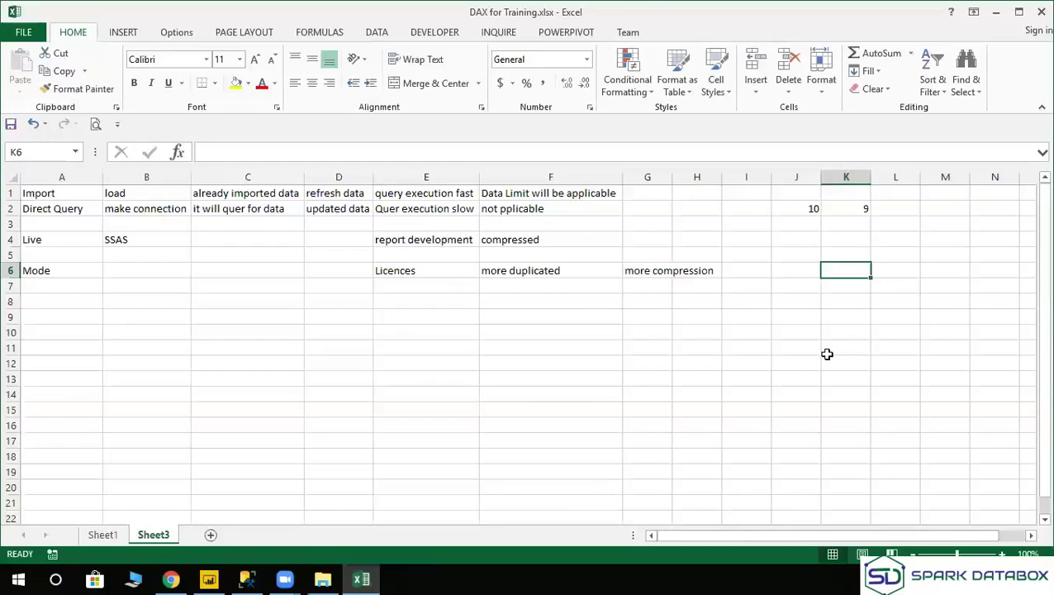
left_click_drag(58, 193, 685, 273)
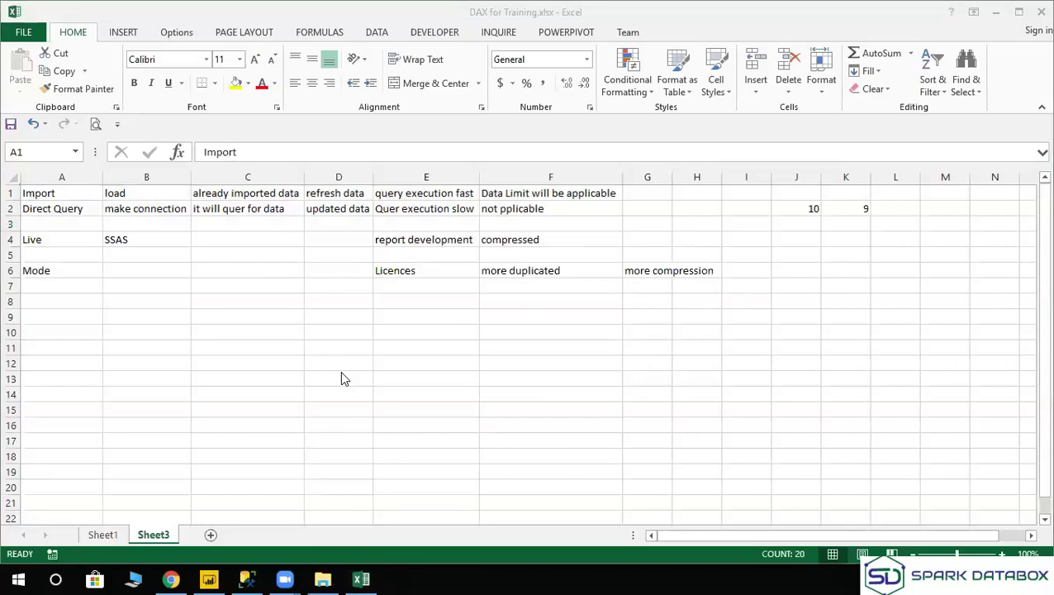
left_click(560, 215)
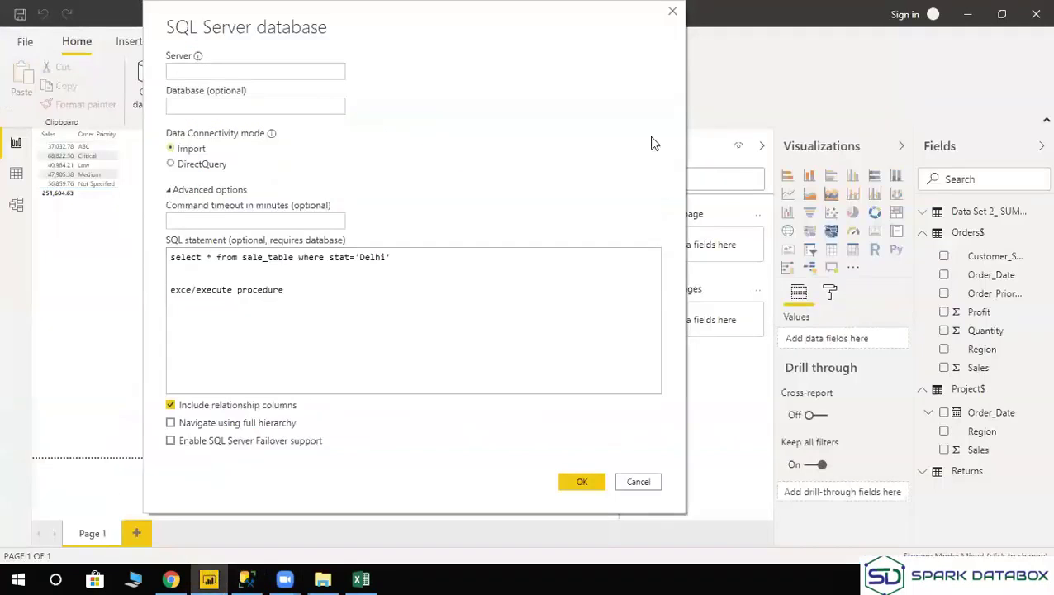
Return to Power BI Desktop, review the SQL statement text and close the SQL Server database dialog without connecting.
left_click(336, 292)
key("ctrl+a")
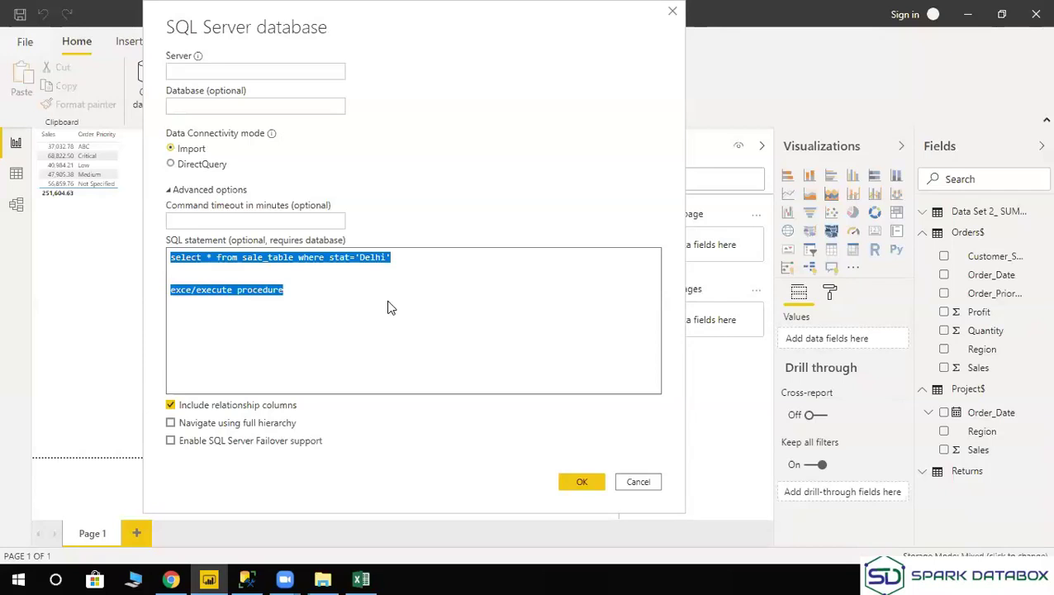
left_click(716, 221)
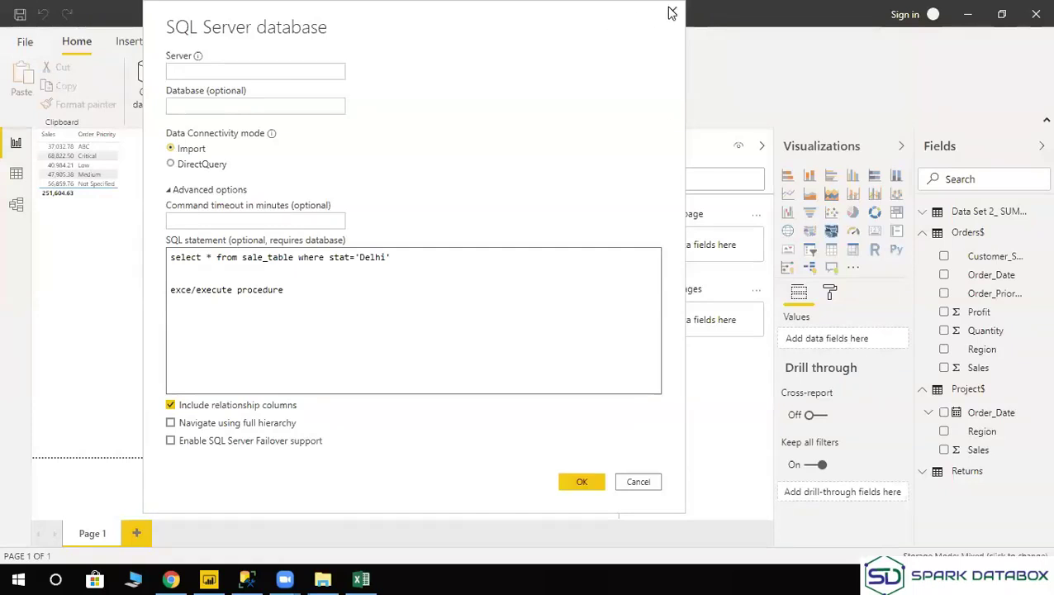
key("Escape")
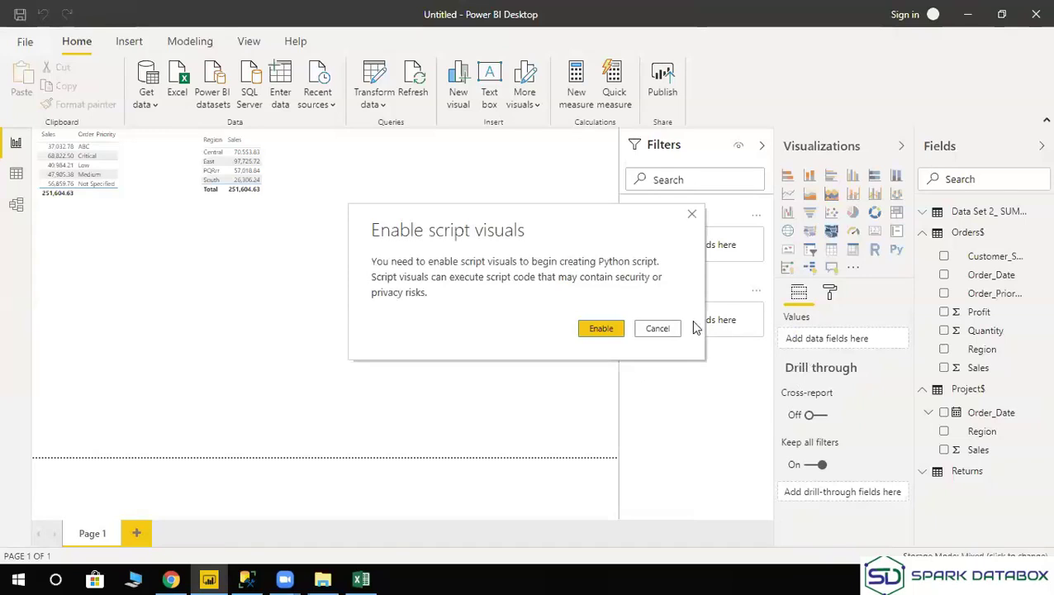
Dismiss the script visuals prompt with the Python script editor collapsed, and switch back to the Excel sheet.
left_click(658, 329)
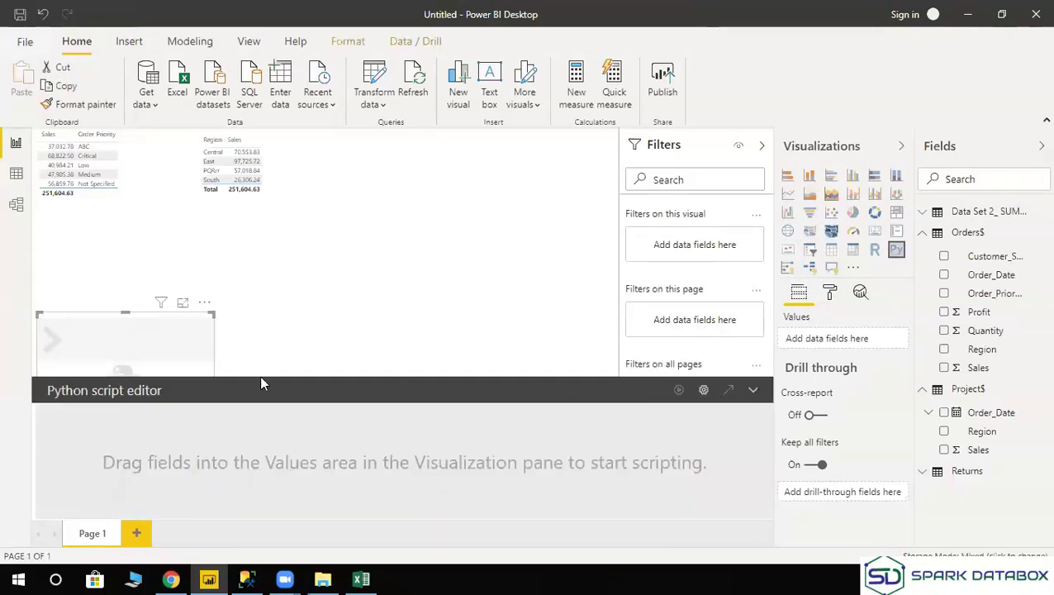
left_click(87, 395)
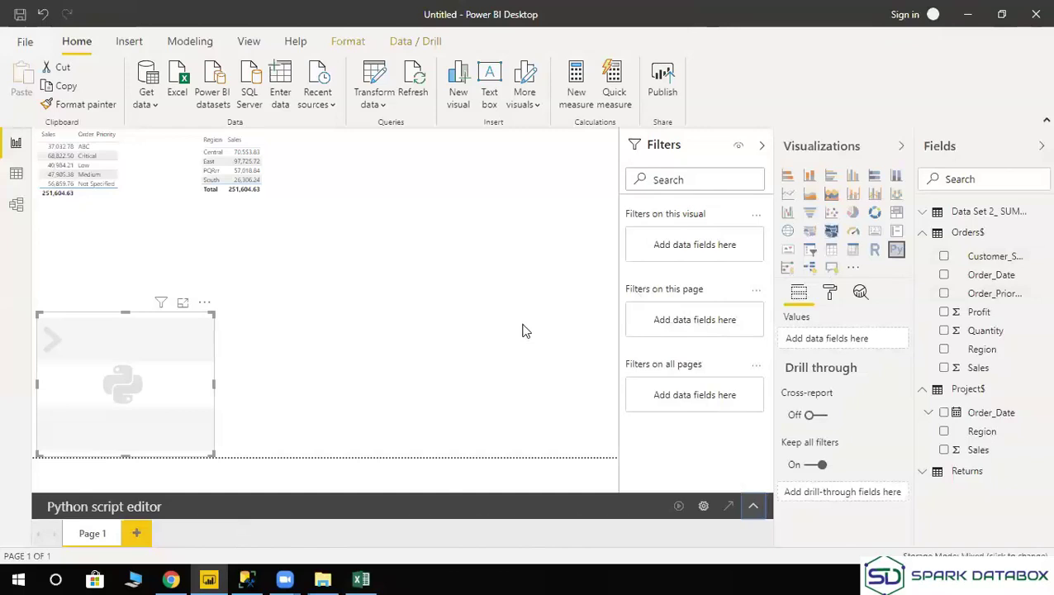
left_click(364, 579)
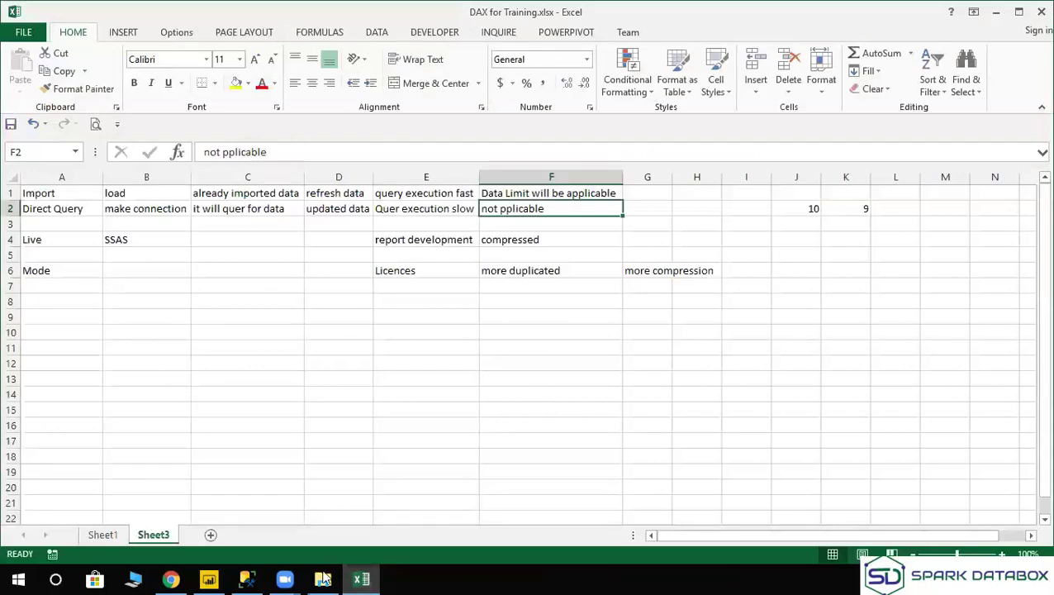
Return to Power BI Desktop and delete the empty Python visual from the report page.
left_click(247, 579)
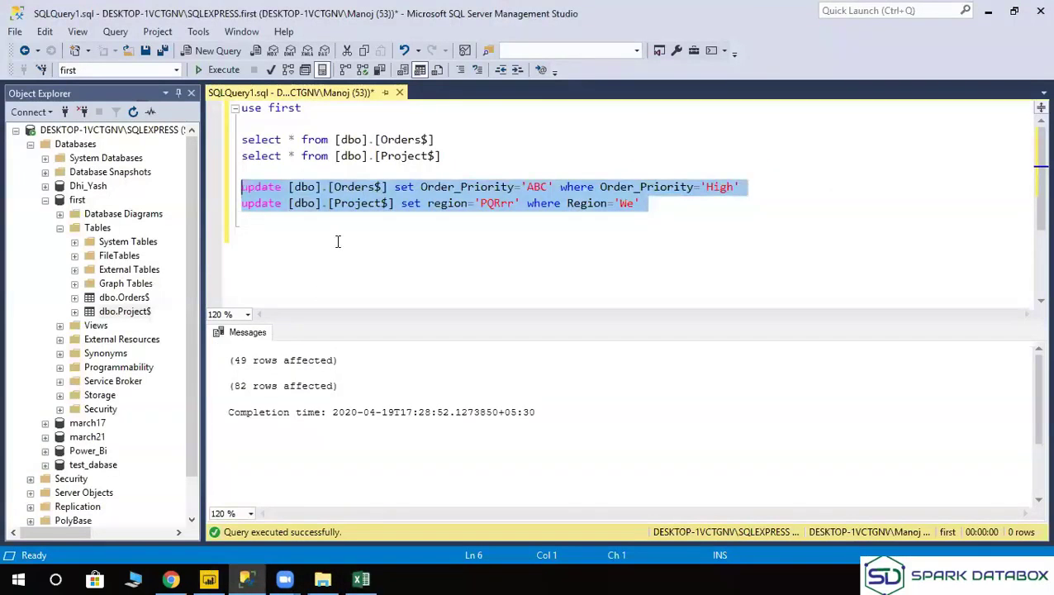
left_click(209, 578)
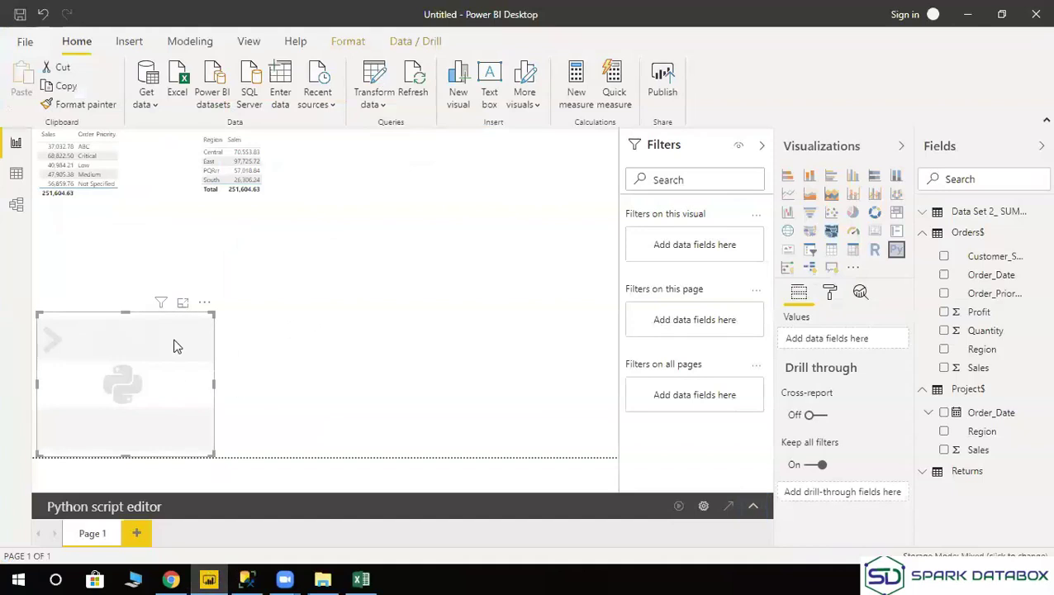
key("Delete")
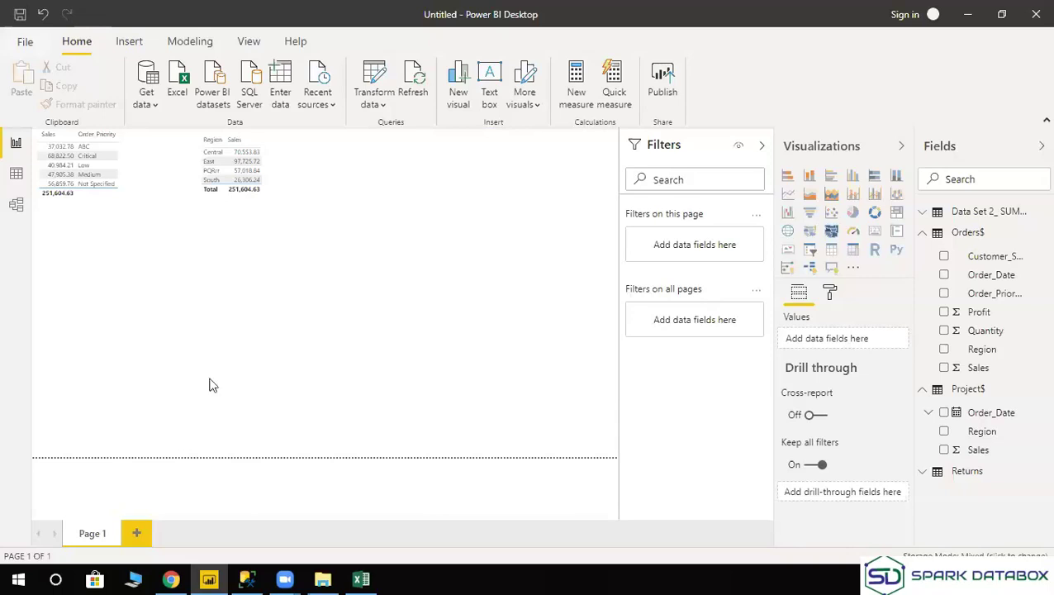
Browse the full list of data source connectors and start a connection to the Web source.
left_click(154, 104)
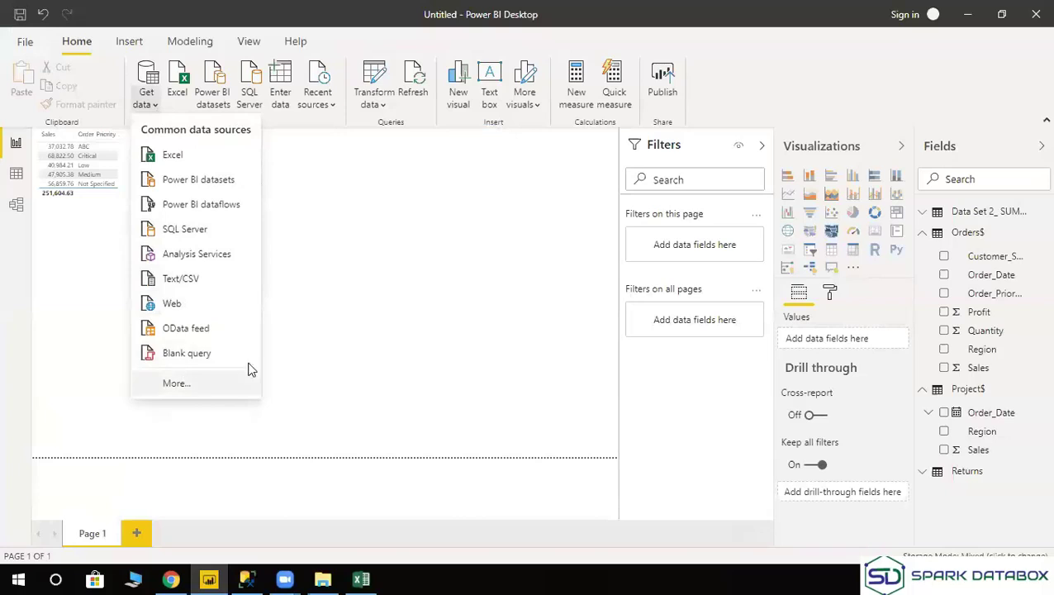
left_click(177, 383)
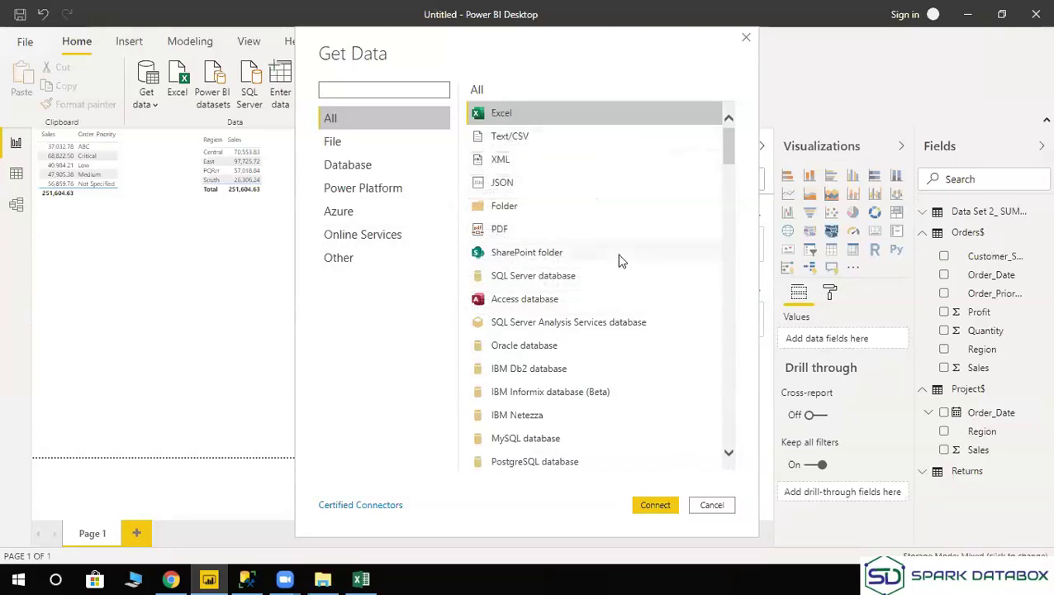
scroll(618, 256, "down", 2)
scroll(583, 195, "down", 2)
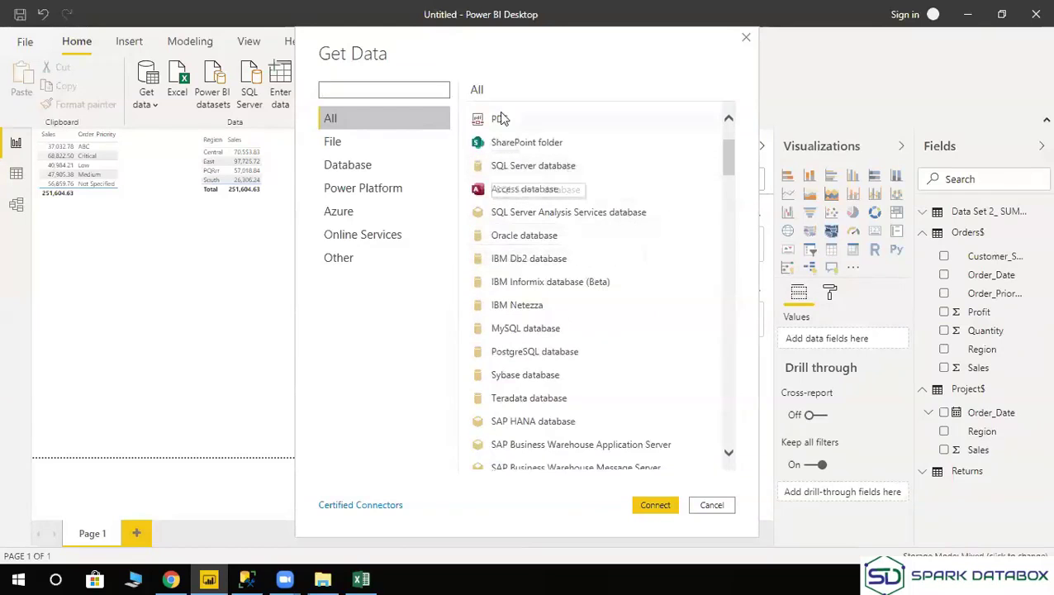
scroll(649, 329, "down", 4)
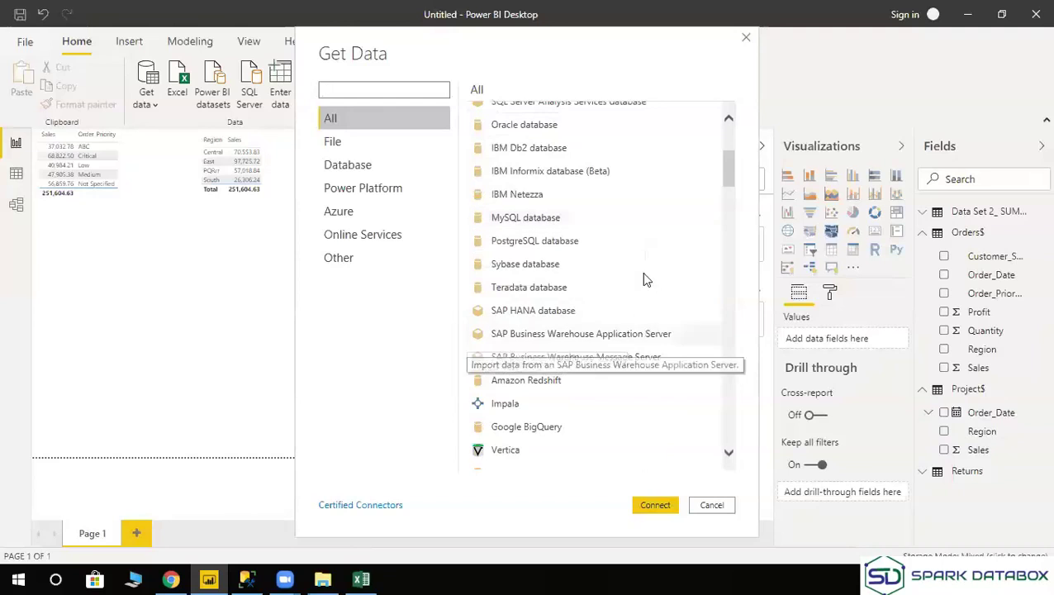
scroll(643, 272, "down", 3)
scroll(644, 274, "down", 2)
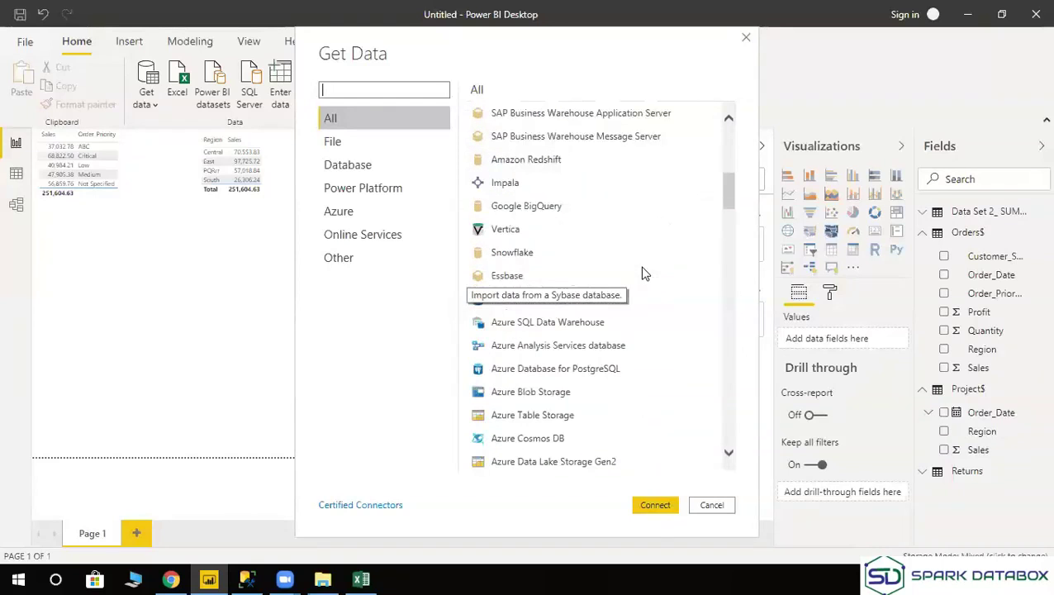
scroll(645, 274, "down", 1)
scroll(645, 273, "down", 2)
scroll(646, 274, "down", 4)
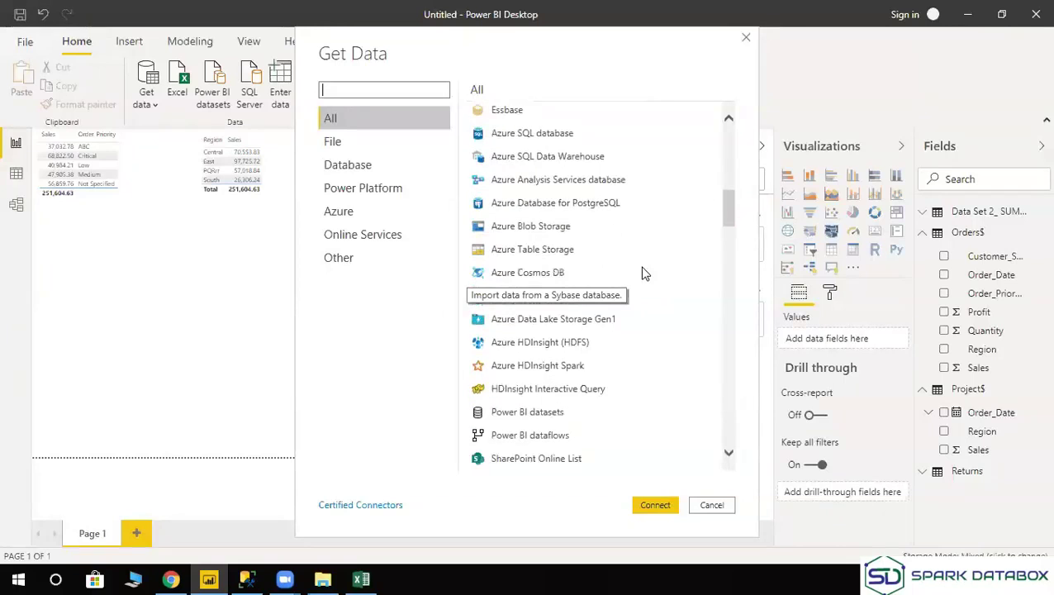
scroll(646, 273, "down", 4)
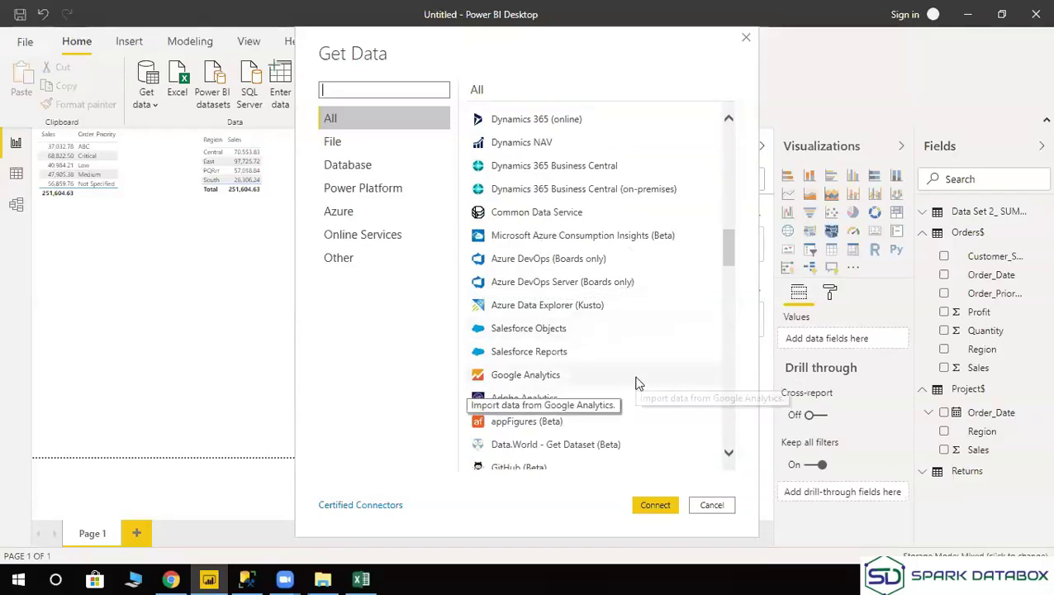
scroll(637, 382, "down", 10)
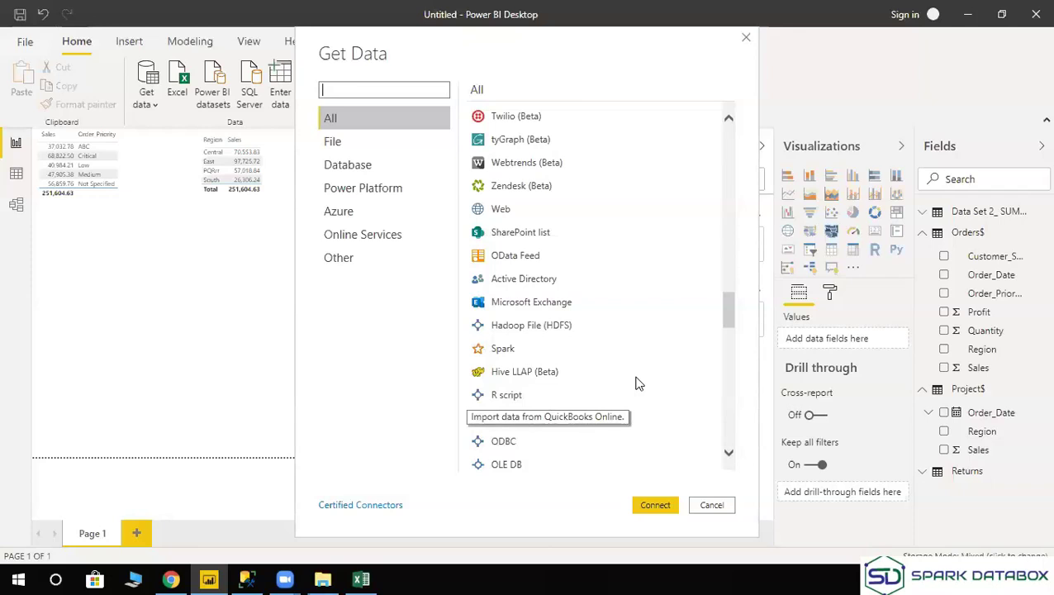
left_click(502, 213)
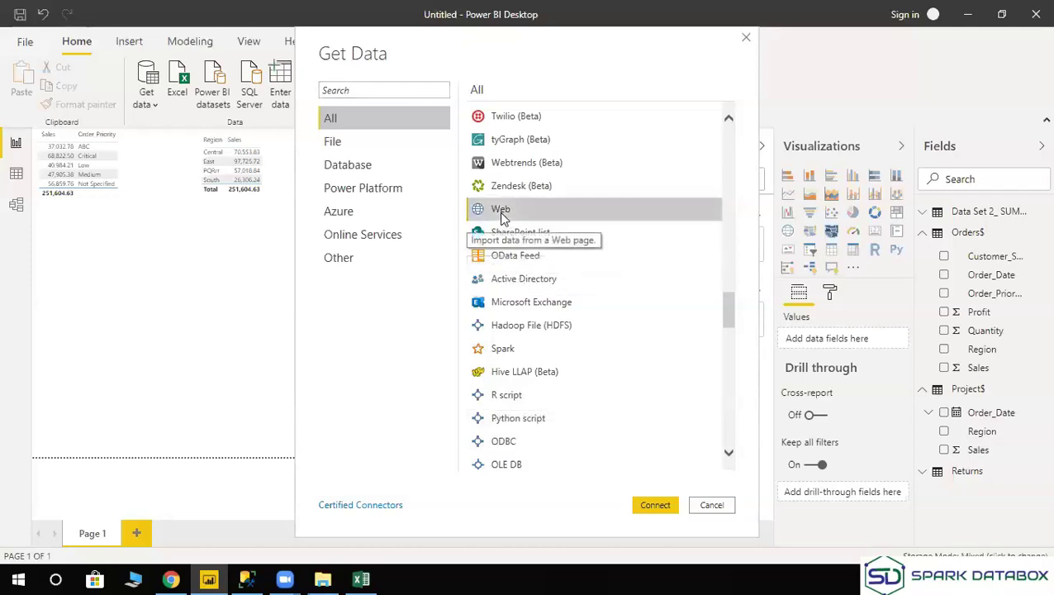
left_click(655, 506)
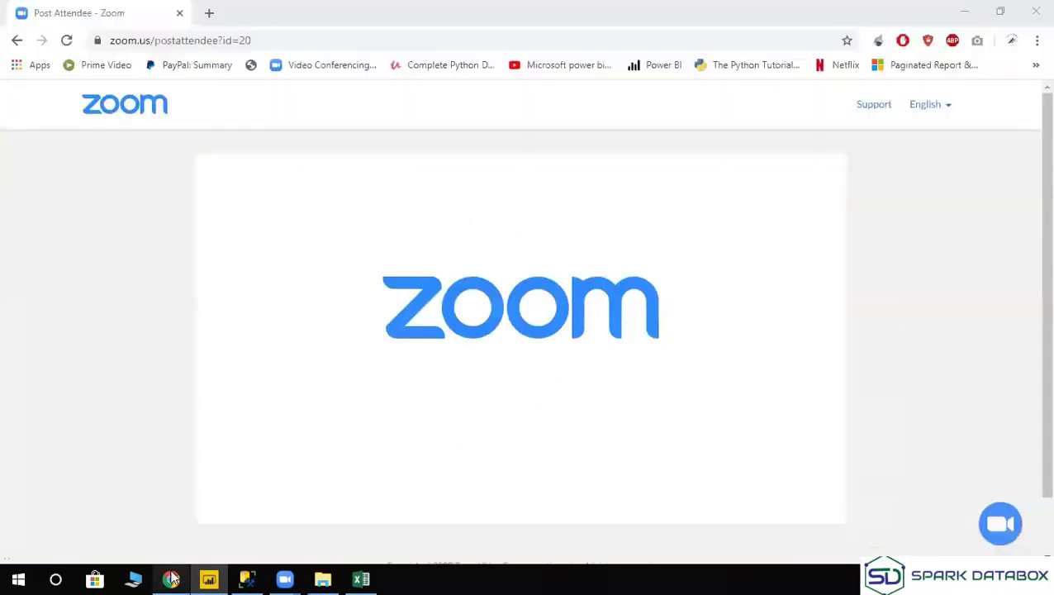
Switch to Chrome and open a new tab, closing the surplus one.
left_click(171, 579)
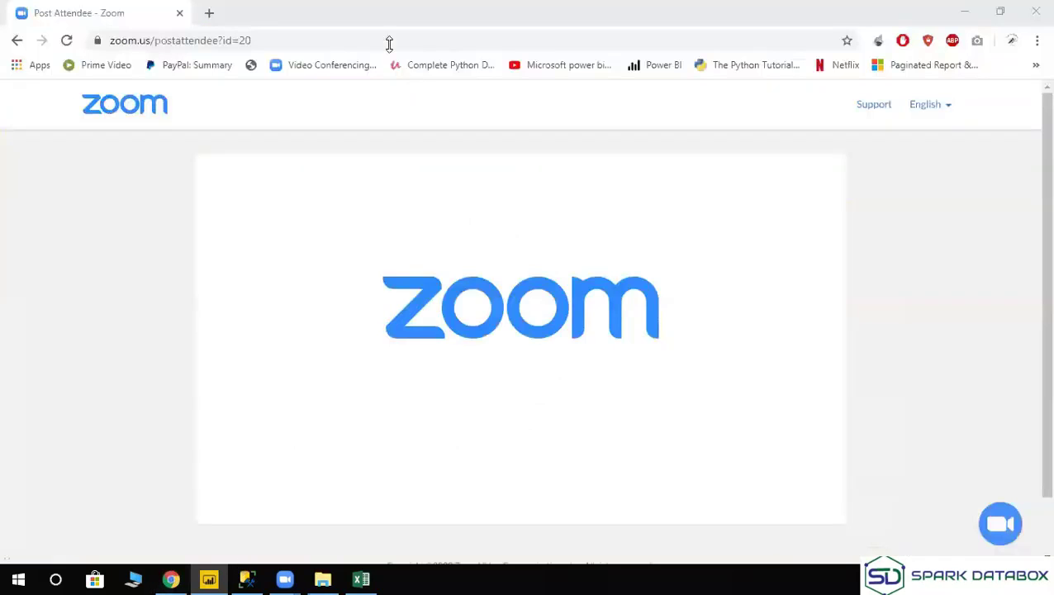
key("alt+Tab")
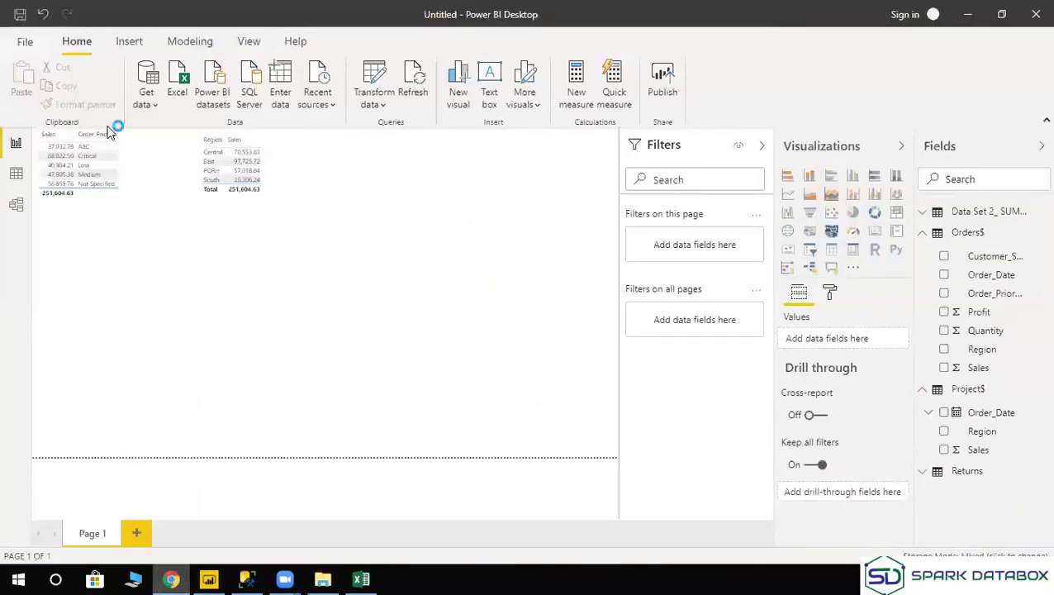
left_click(191, 75)
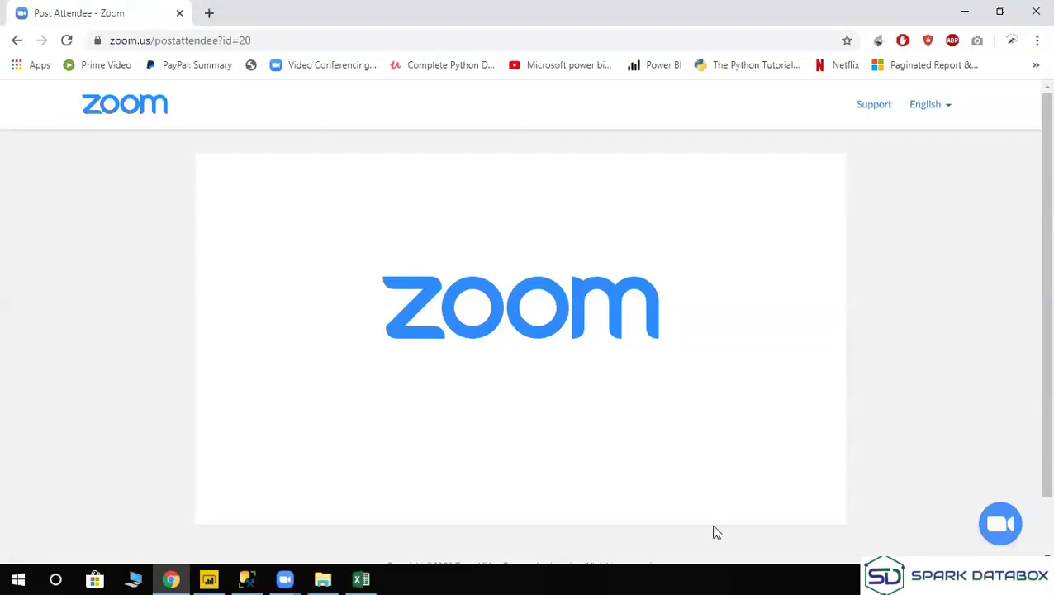
key("ctrl+n")
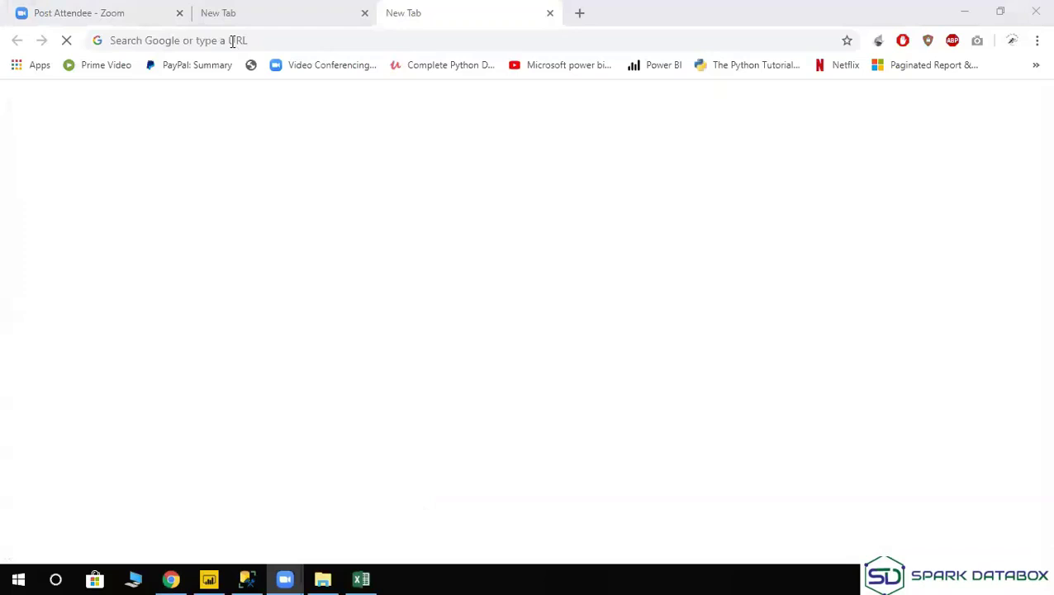
key("ctrl+w")
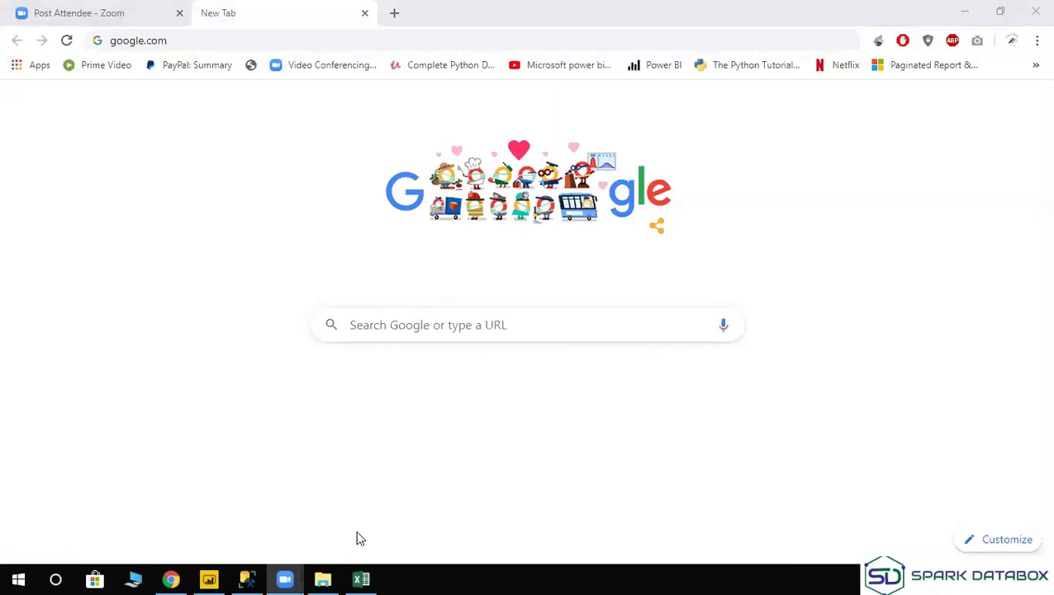
Search Google for "world population".
mouse_move(250, 576)
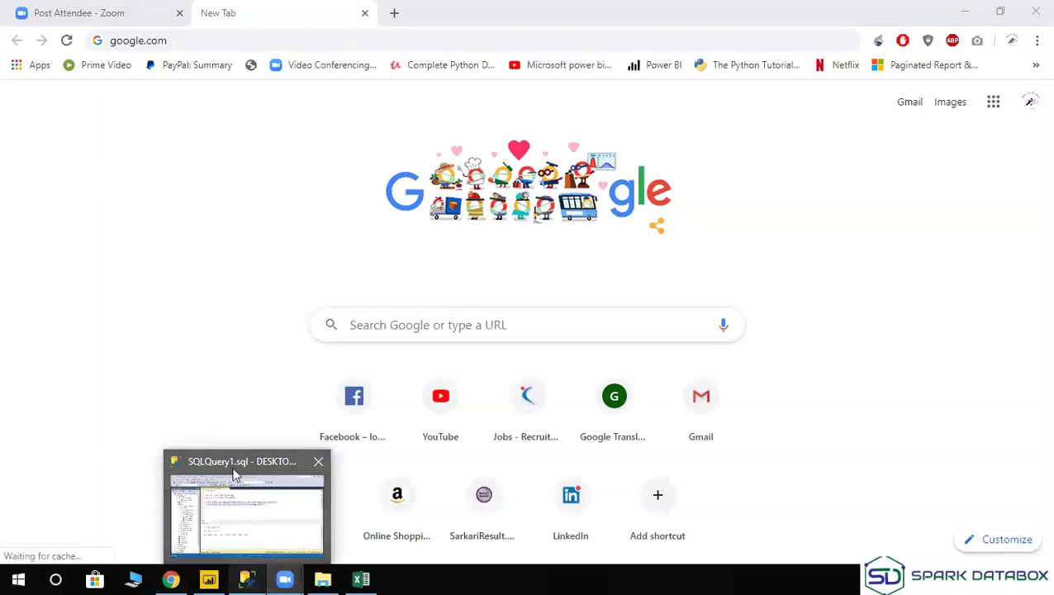
left_click(399, 328)
left_click(398, 328)
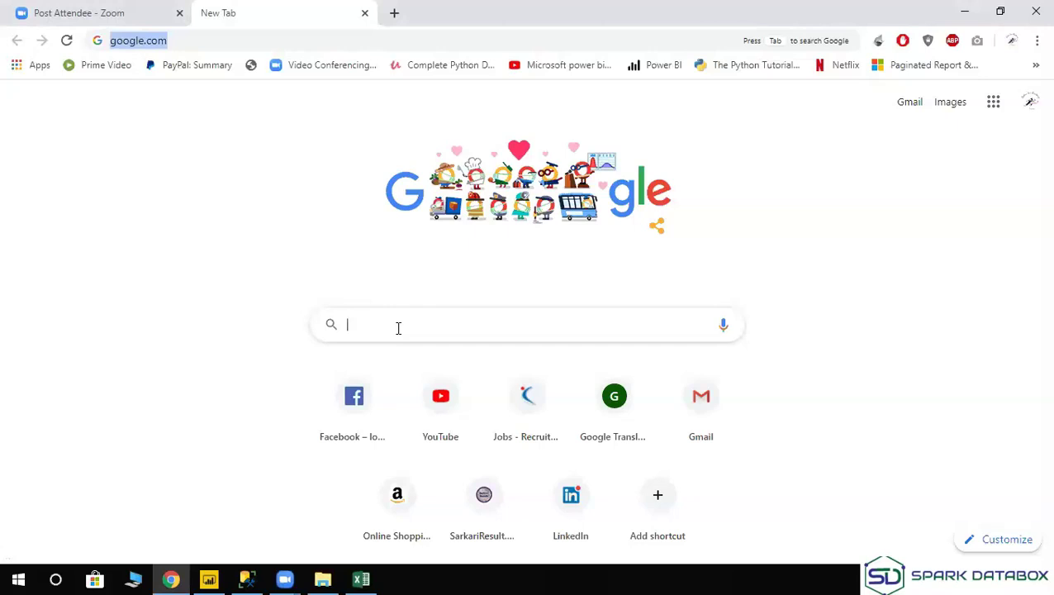
type("wo")
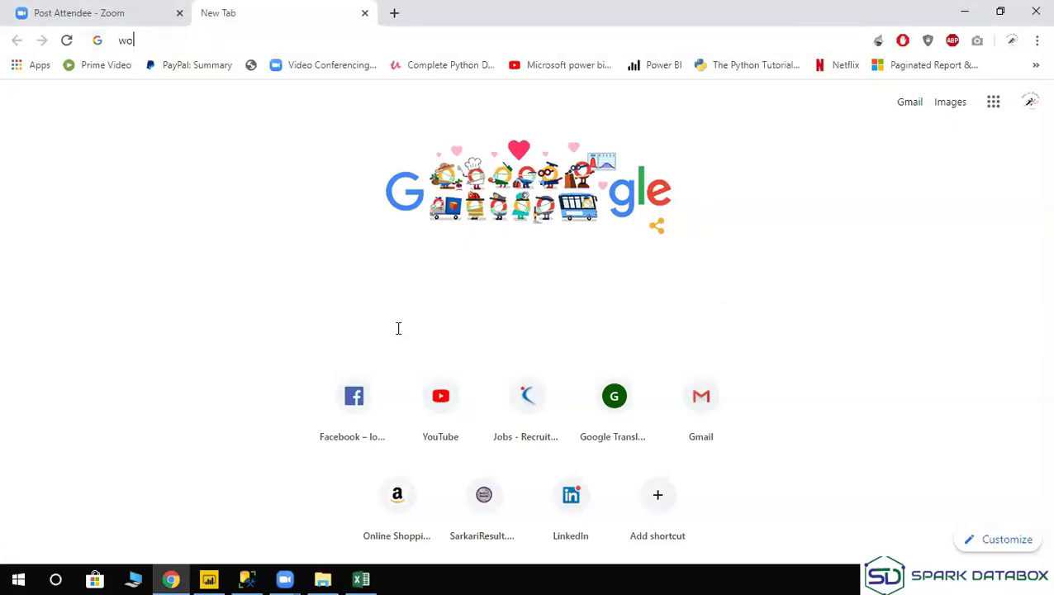
type("rld p")
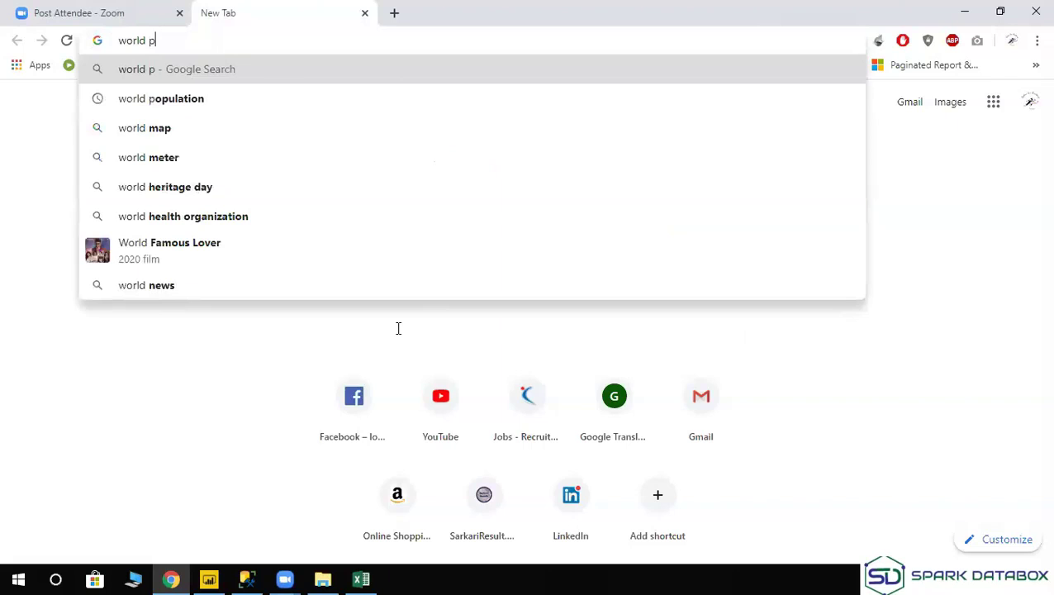
type("opul")
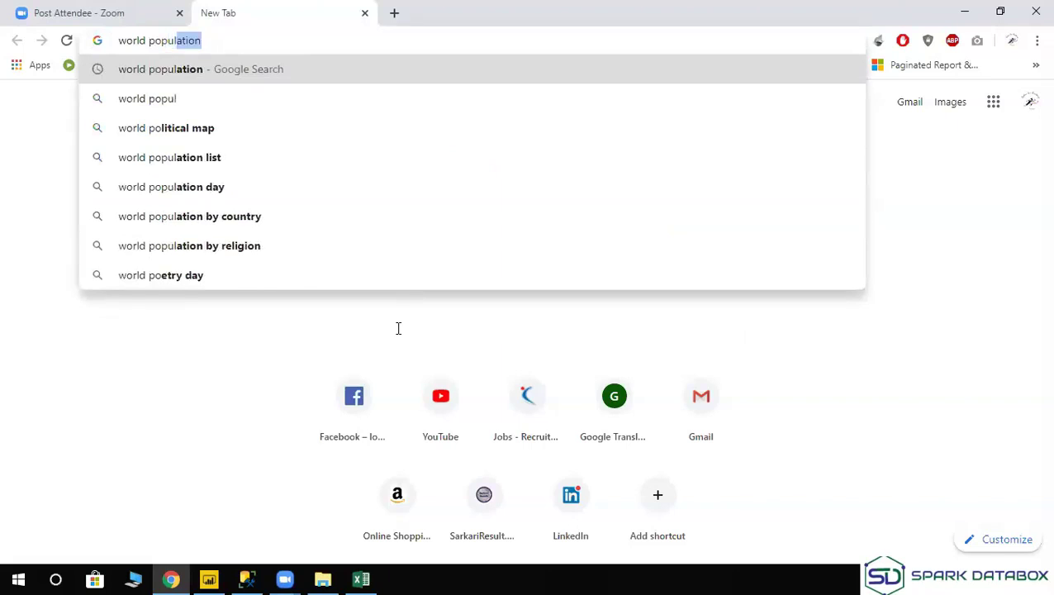
type("ation")
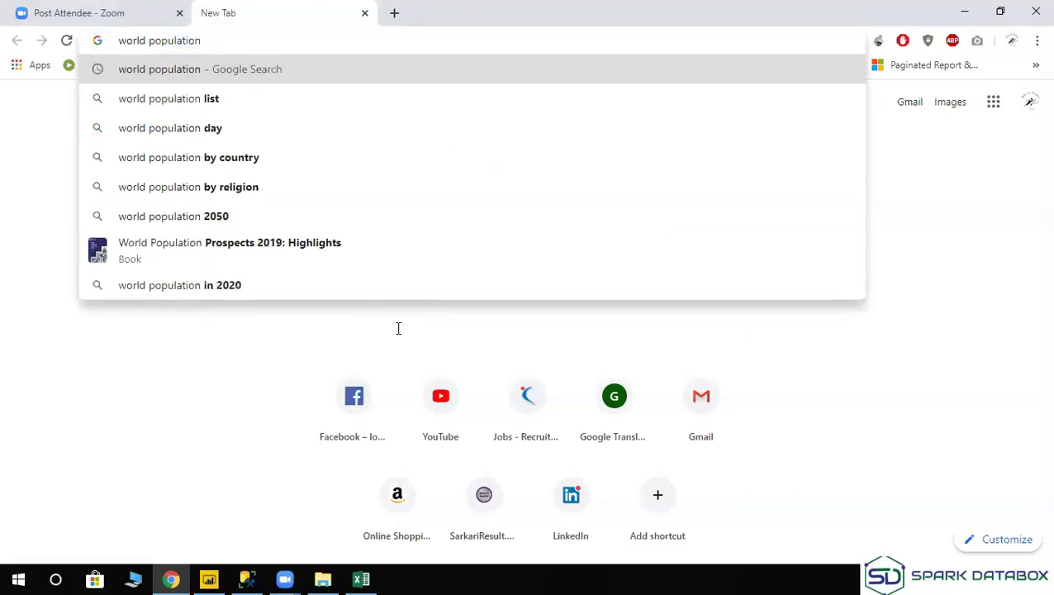
key("Return")
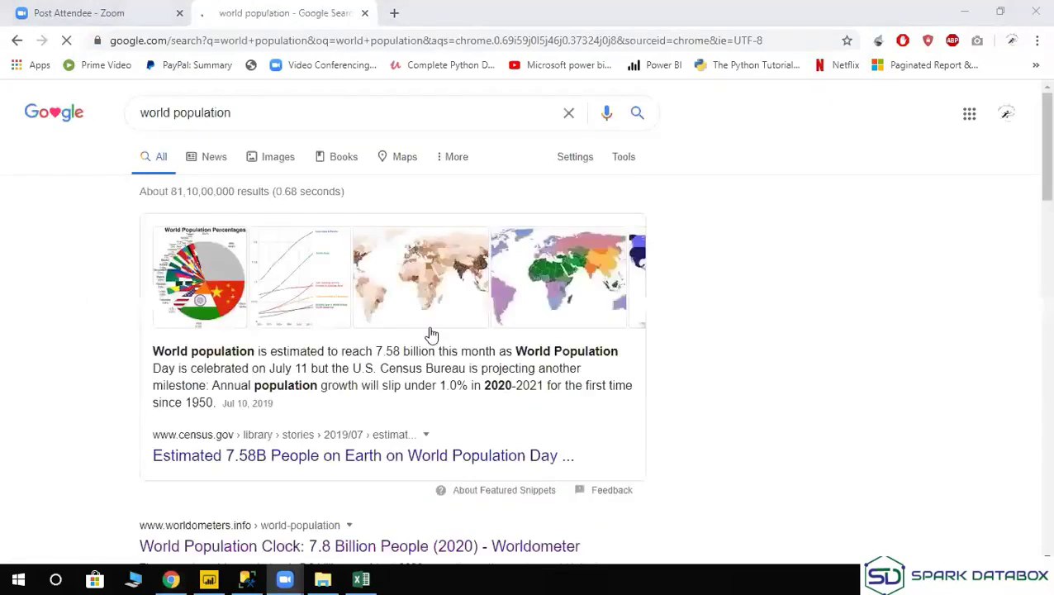
Open the Worldometer World Population Clock result and copy the page's URL.
scroll(432, 334, "down", 4)
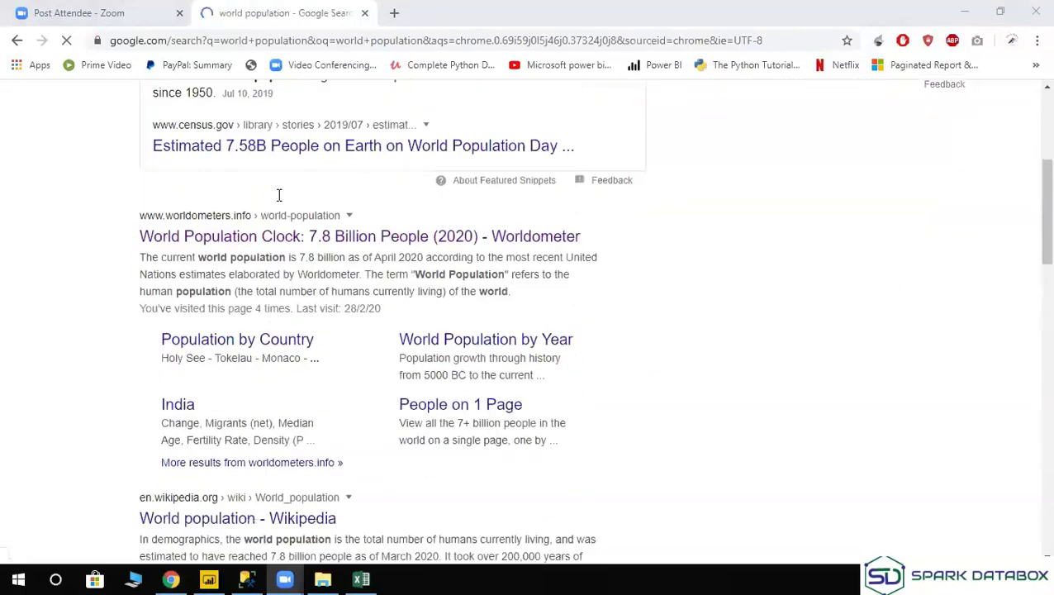
left_click(288, 240)
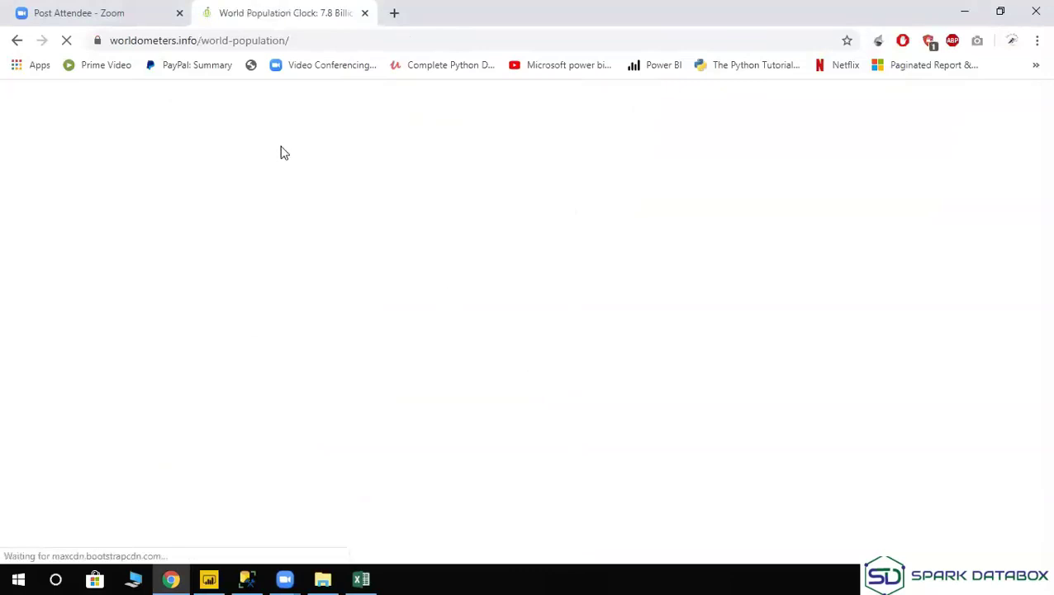
double_click(244, 39)
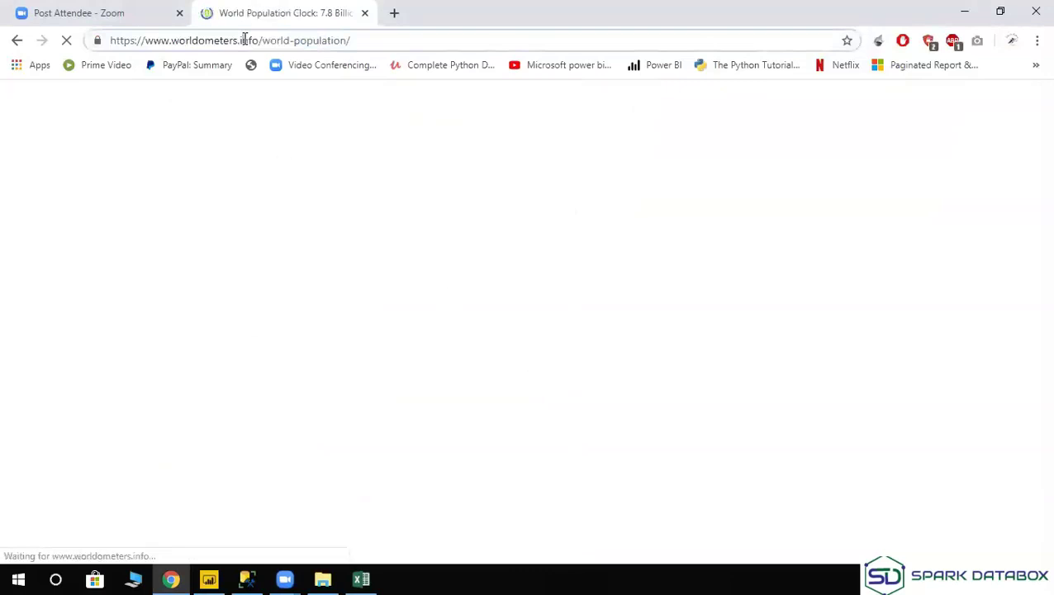
triple_click(244, 40)
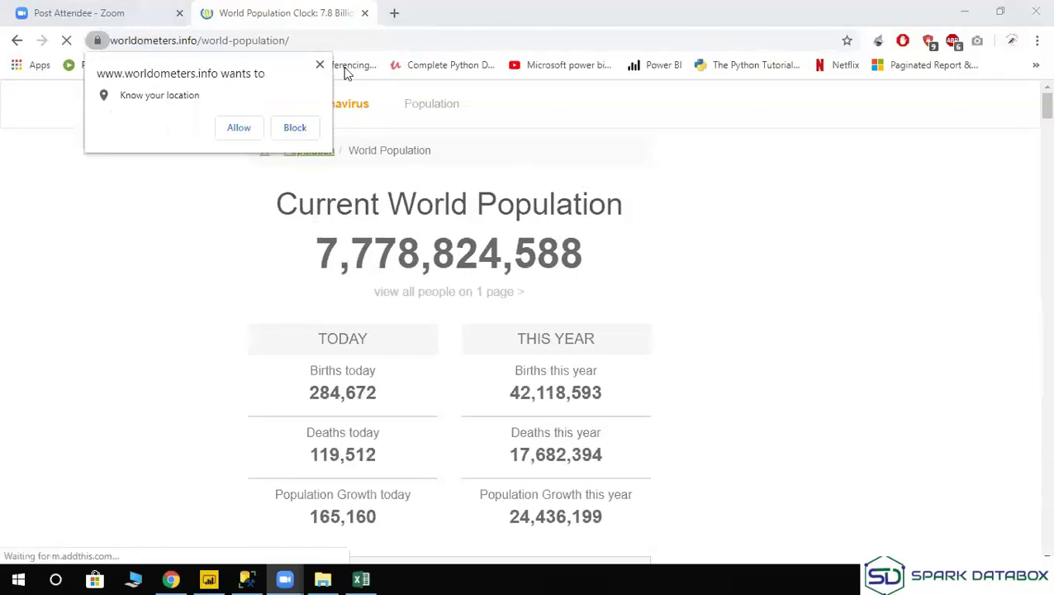
left_click(270, 45)
key("ctrl+c")
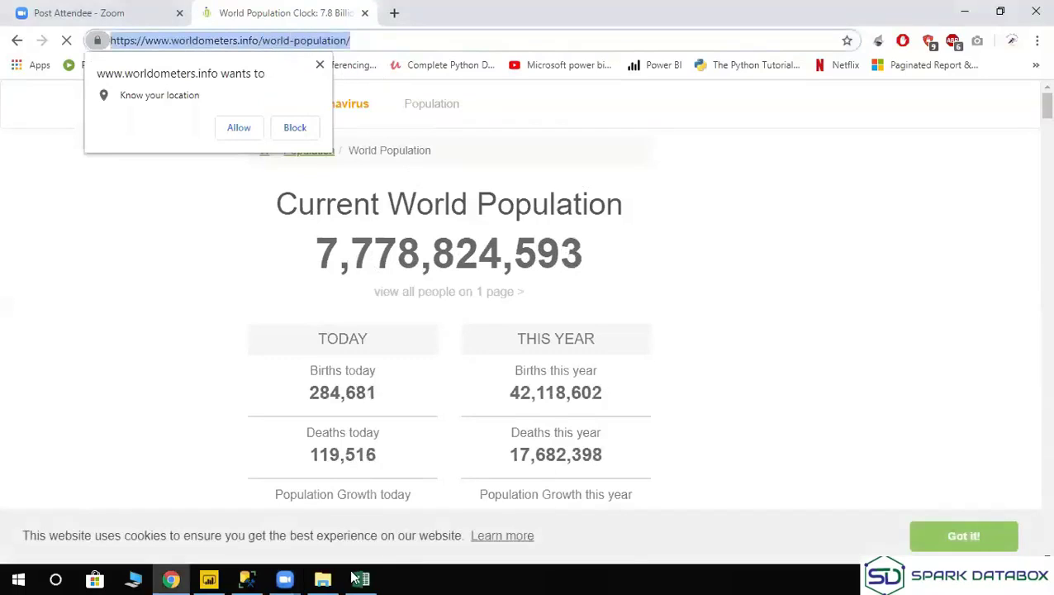
left_click(568, 327)
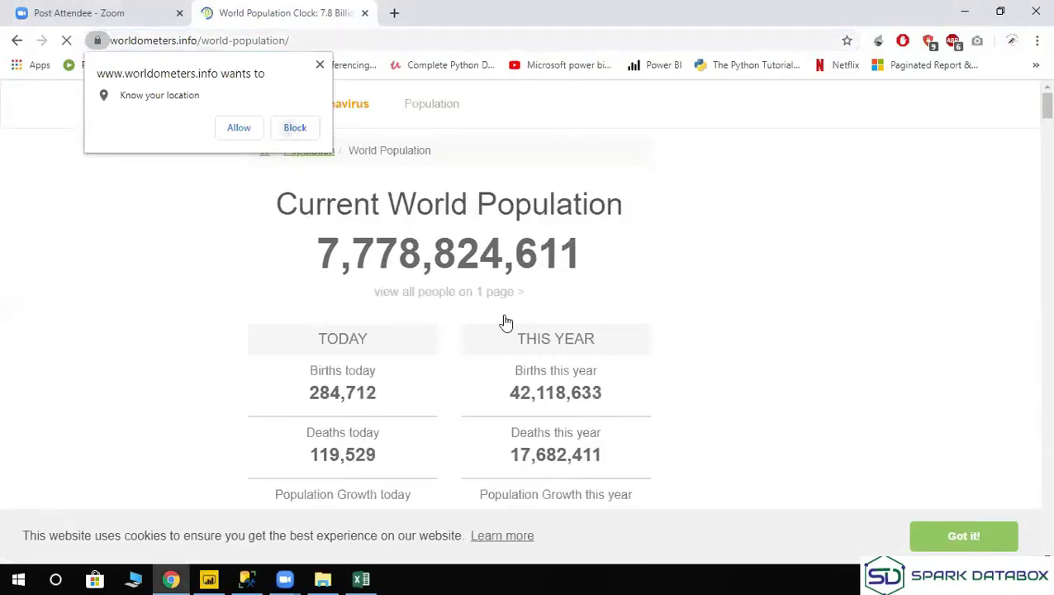
left_click(210, 578)
left_click(480, 284)
key("ctrl+v")
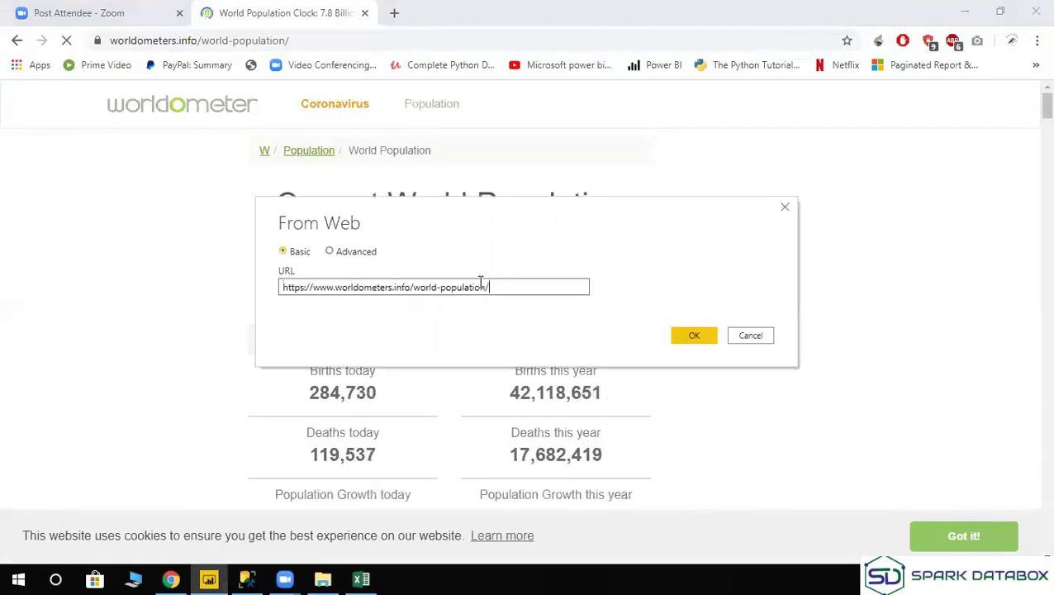
left_click(695, 336)
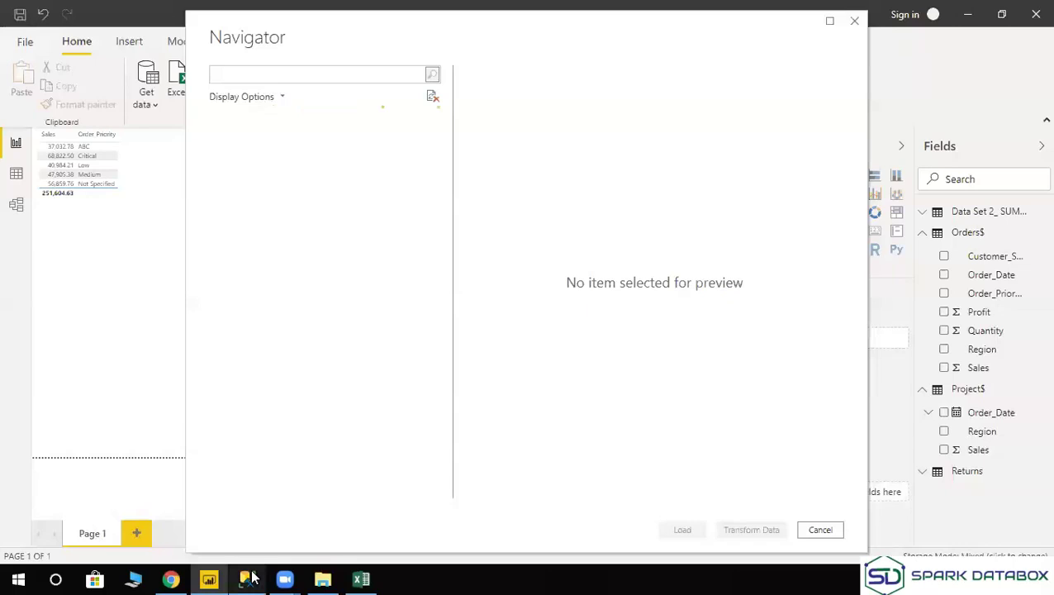
Select Table 8 among the page's HTML tables and load it into the data model.
mouse_move(253, 577)
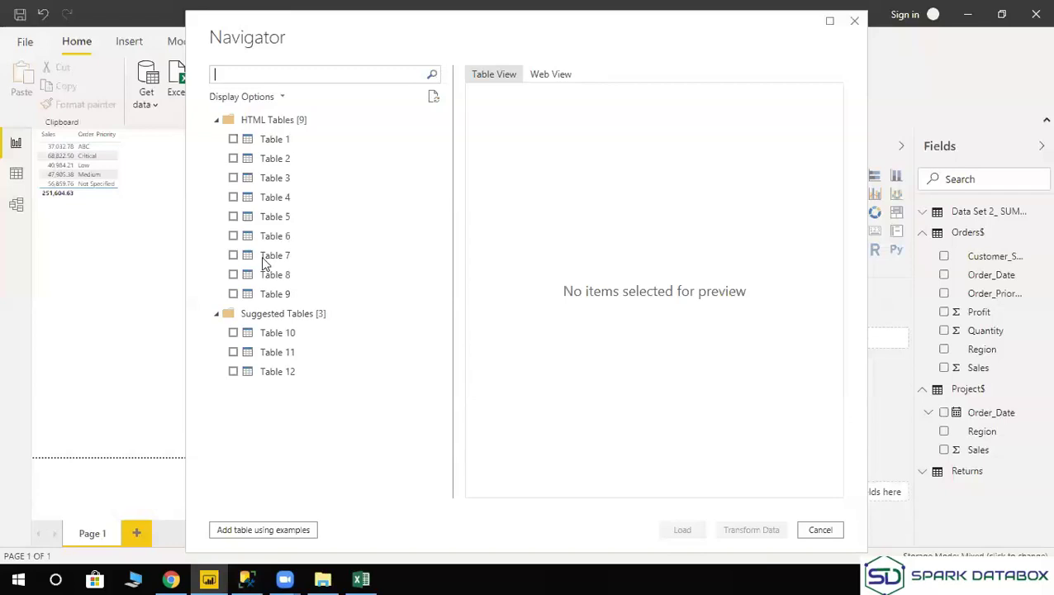
left_click(233, 255)
left_click(234, 276)
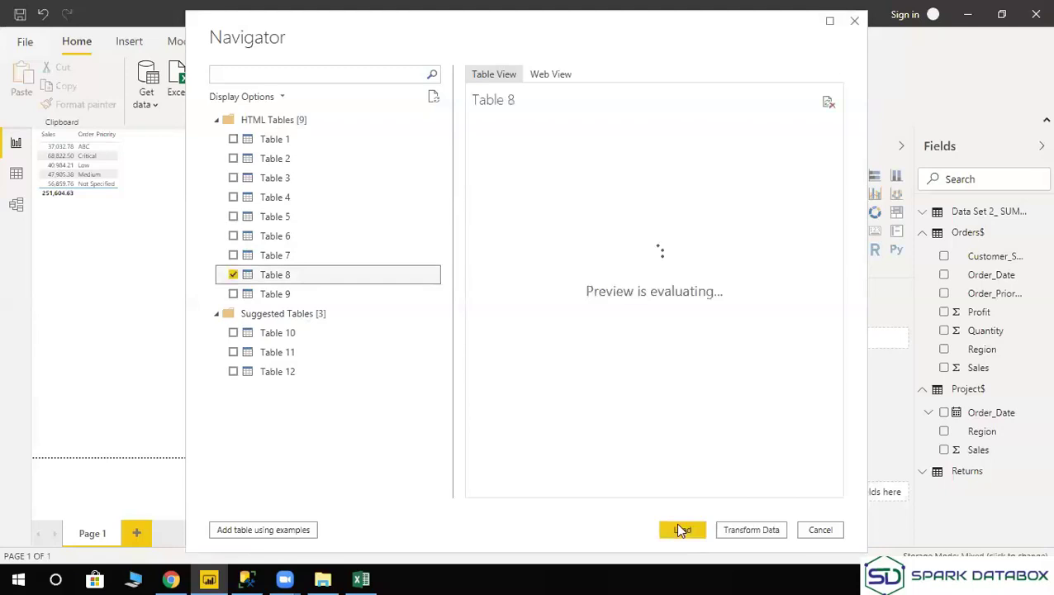
key("alt+Tab")
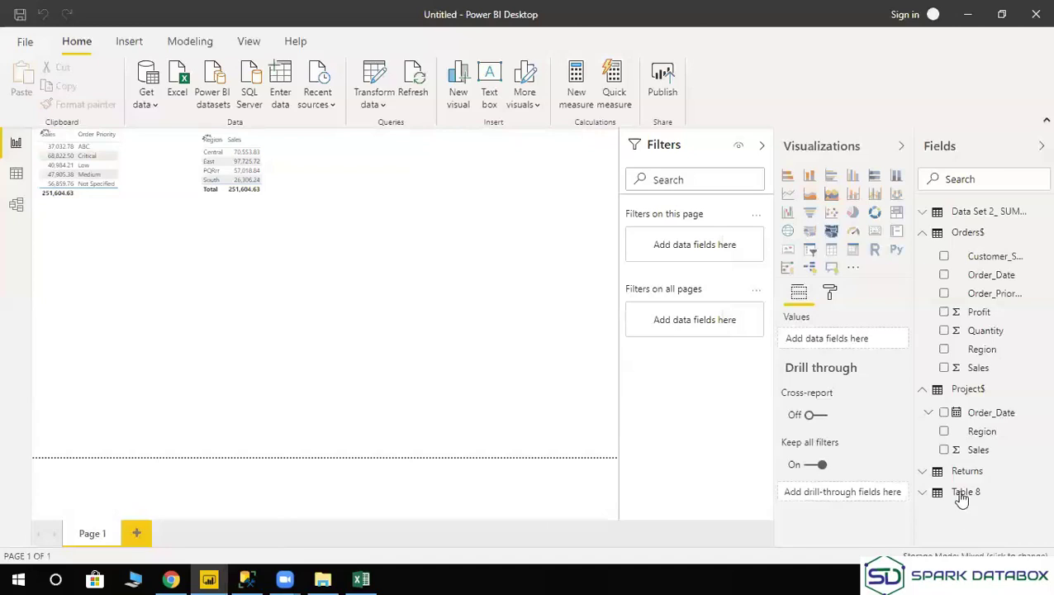
mouse_move(962, 499)
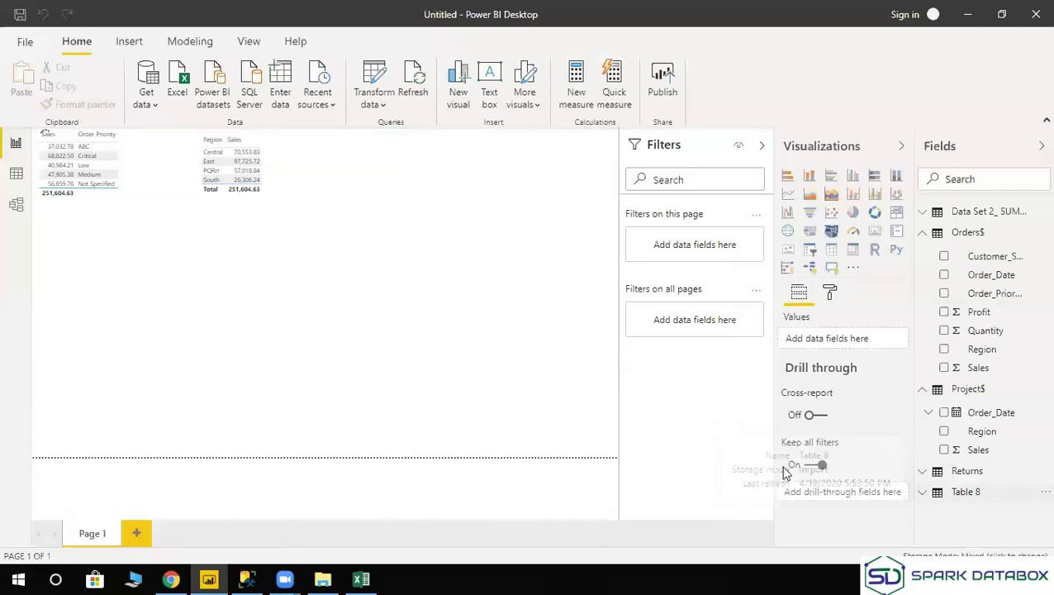
mouse_move(785, 471)
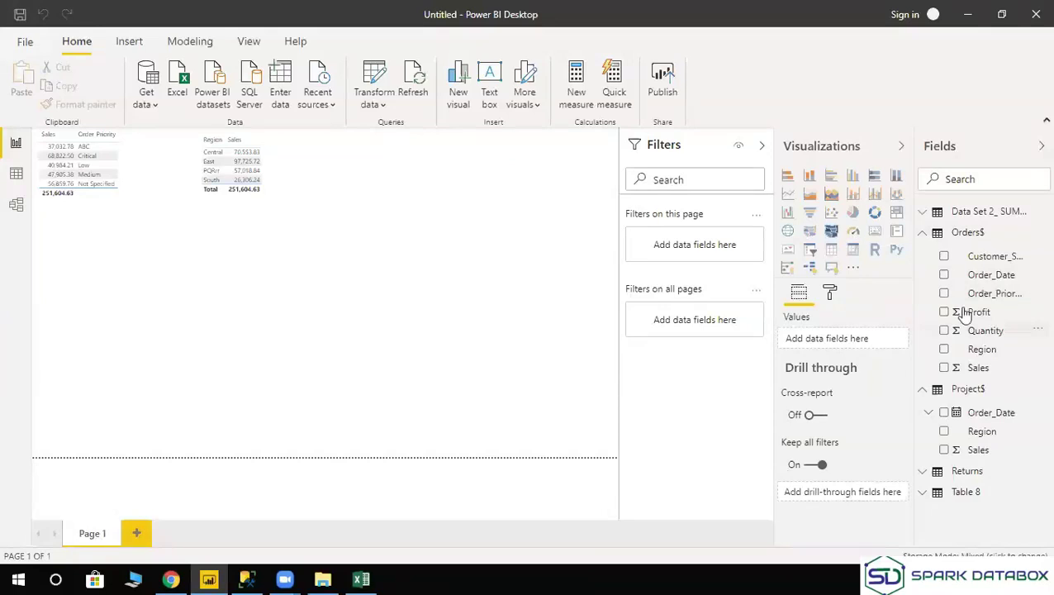
Open the Power Query Editor to transform the loaded data.
left_click_drag(990, 320, 505, 328)
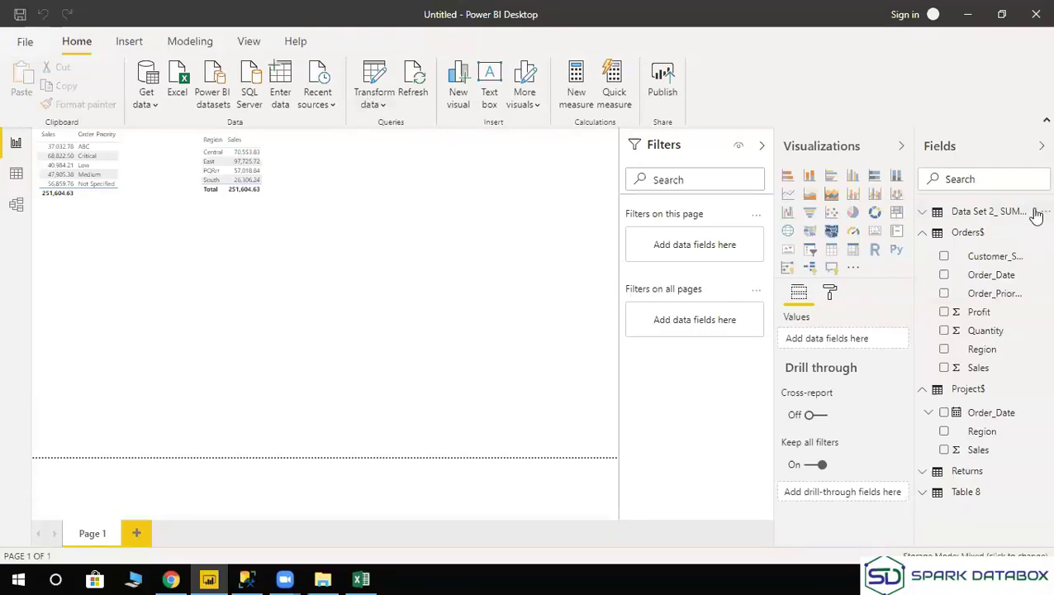
left_click(1038, 212)
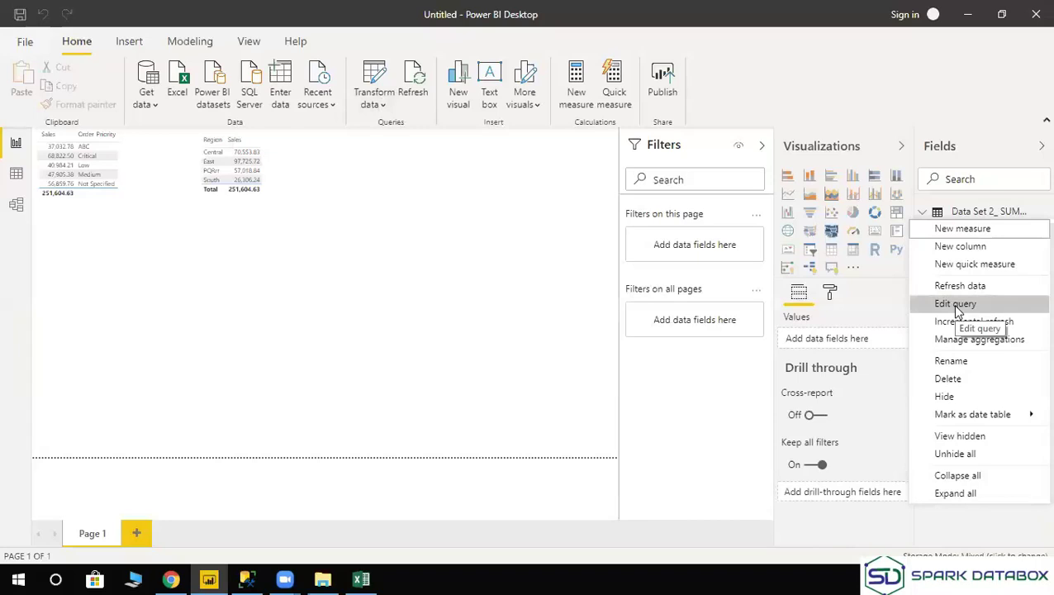
left_click(369, 98)
left_click(371, 101)
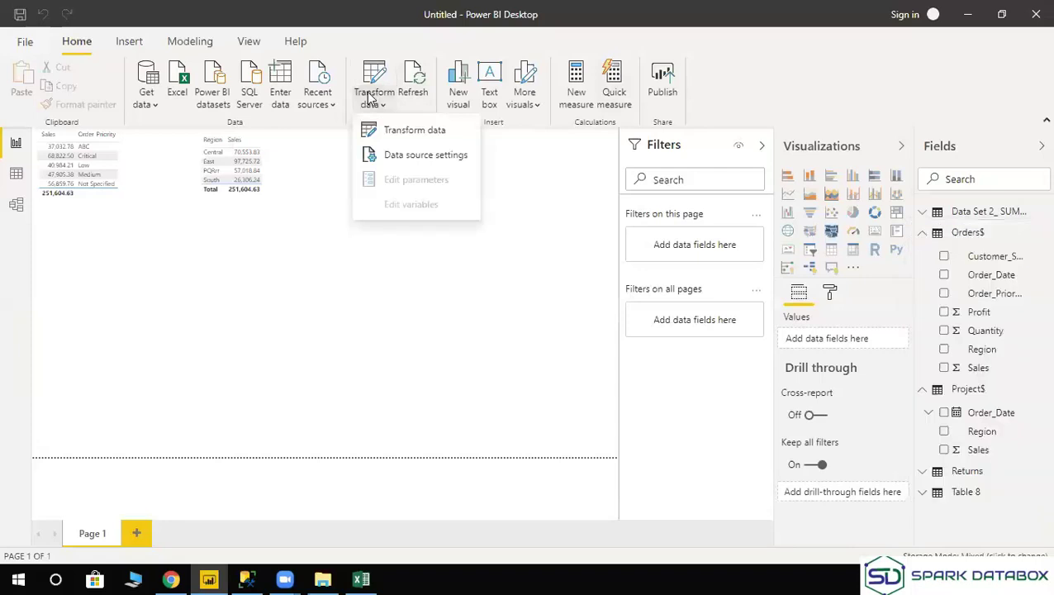
left_click(406, 132)
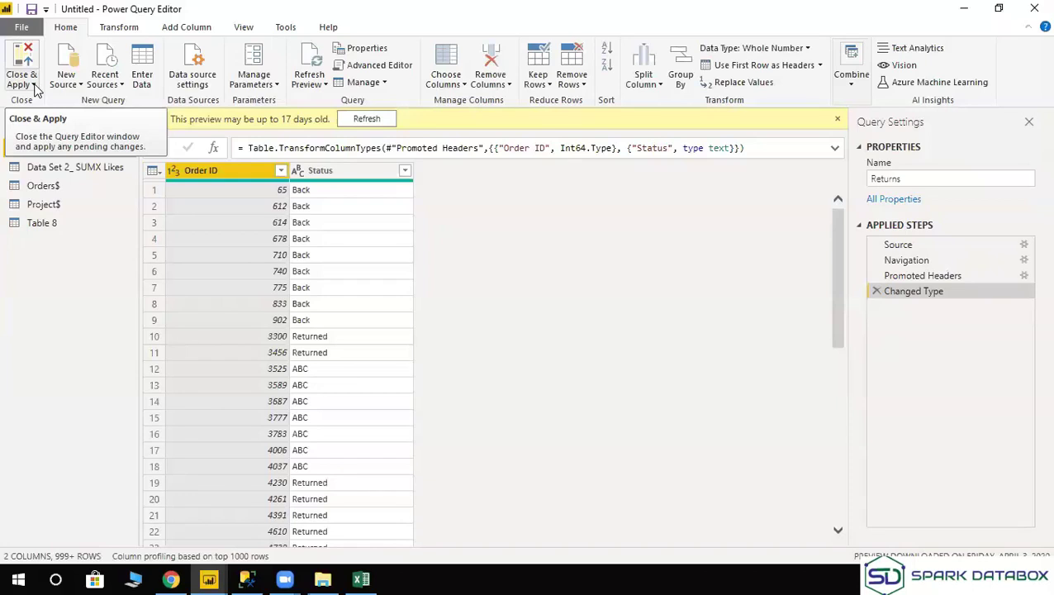
Examine the query editor's close and apply choices, its new source types and its recent sources.
left_click(33, 84)
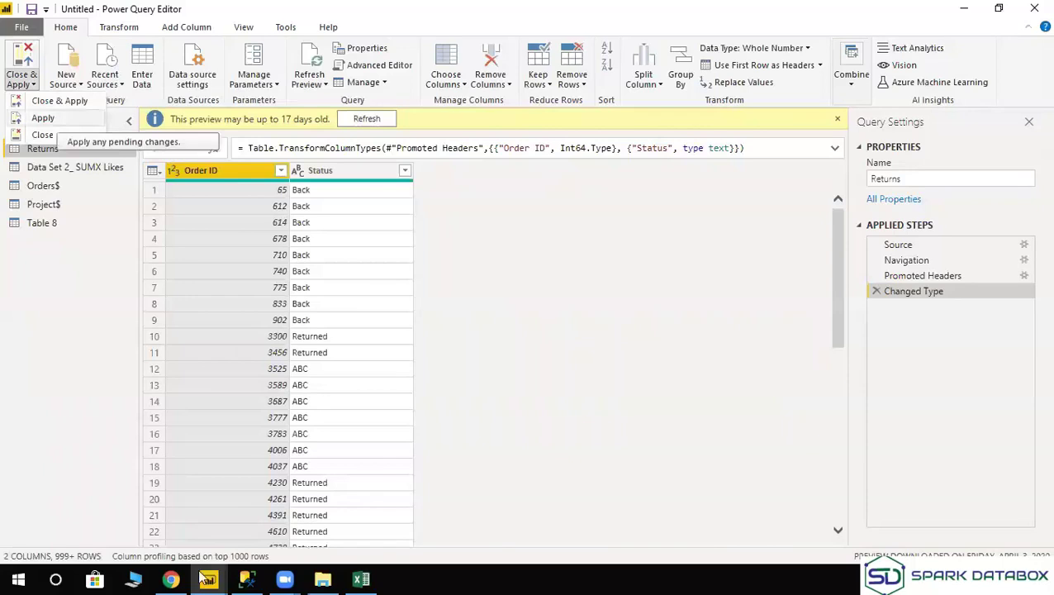
mouse_move(207, 576)
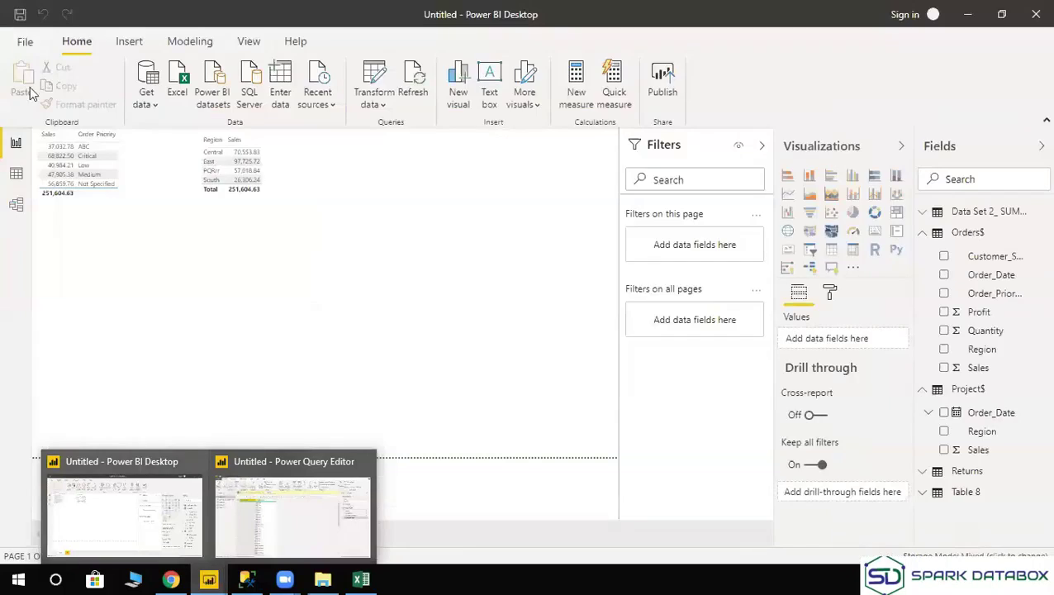
left_click(37, 87)
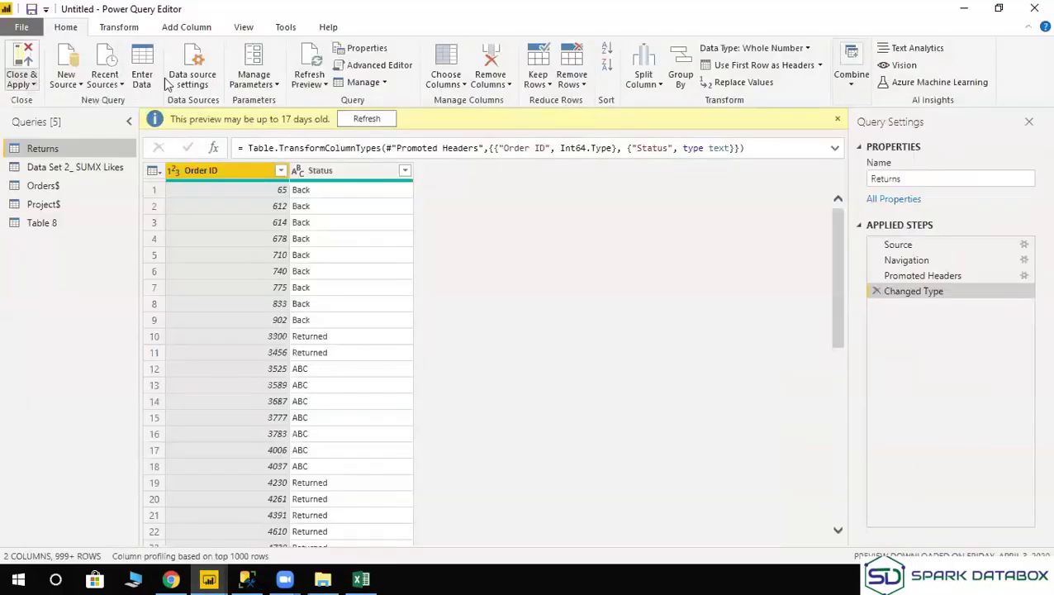
left_click(34, 85)
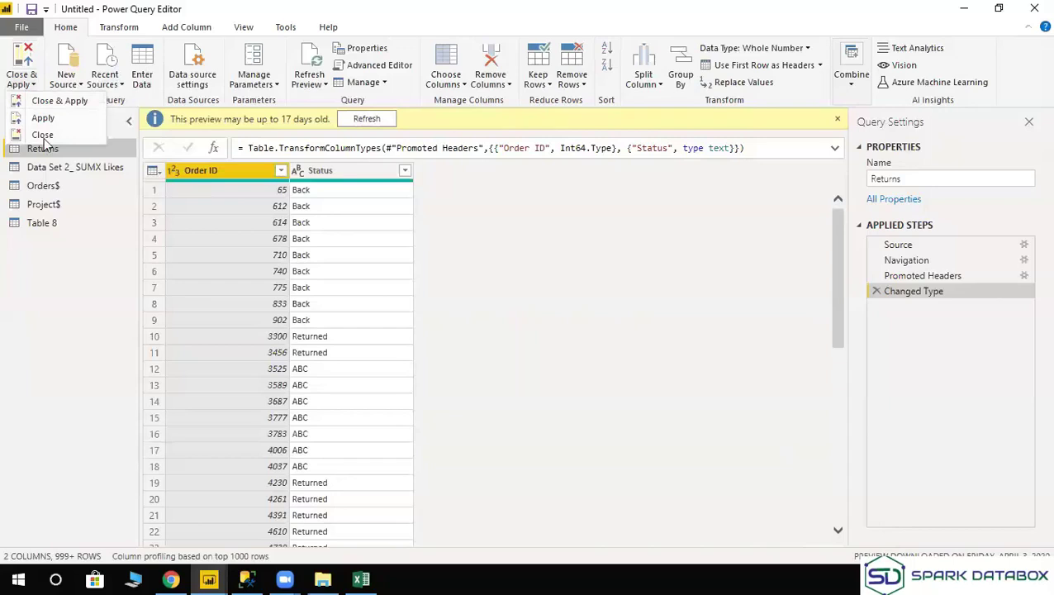
left_click(79, 89)
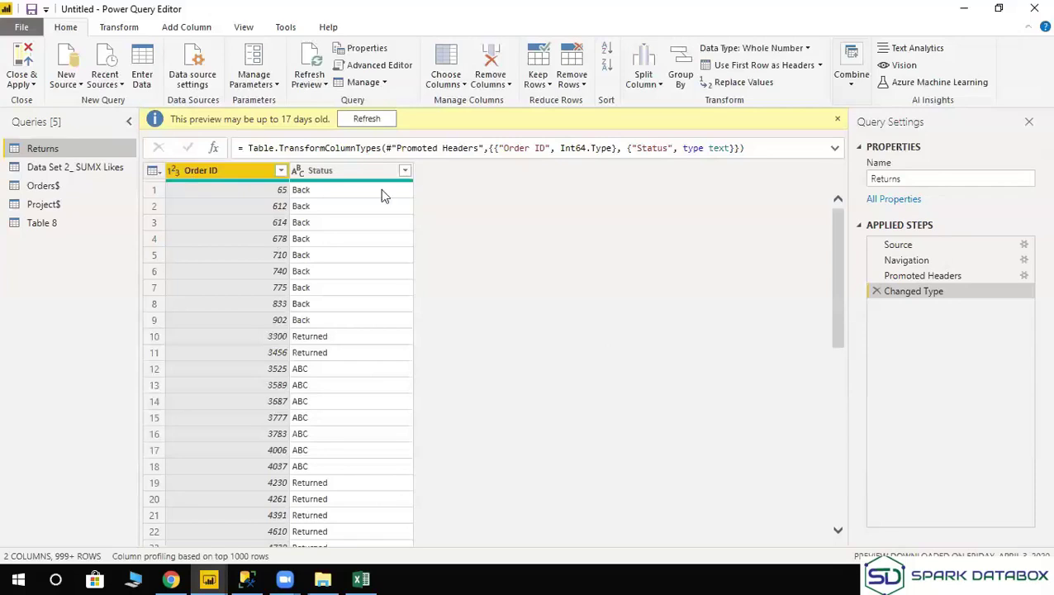
left_click(76, 84)
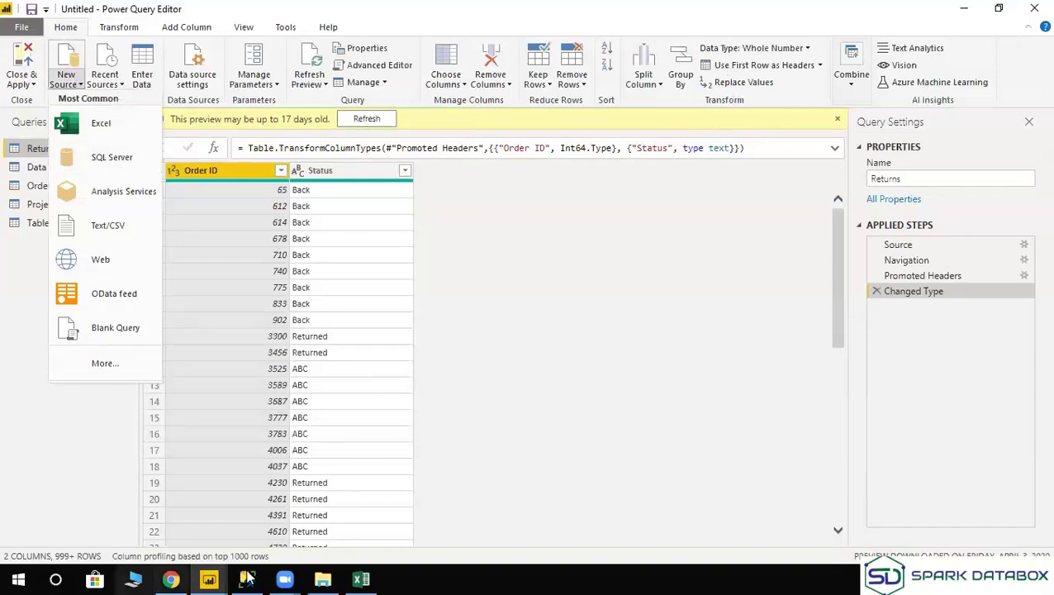
mouse_move(201, 578)
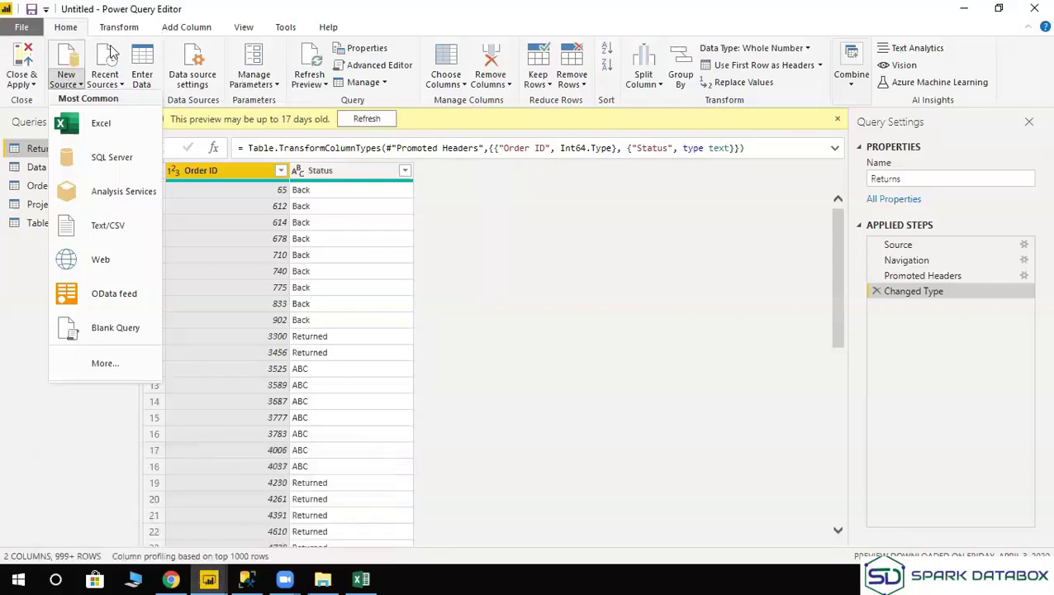
left_click(252, 65)
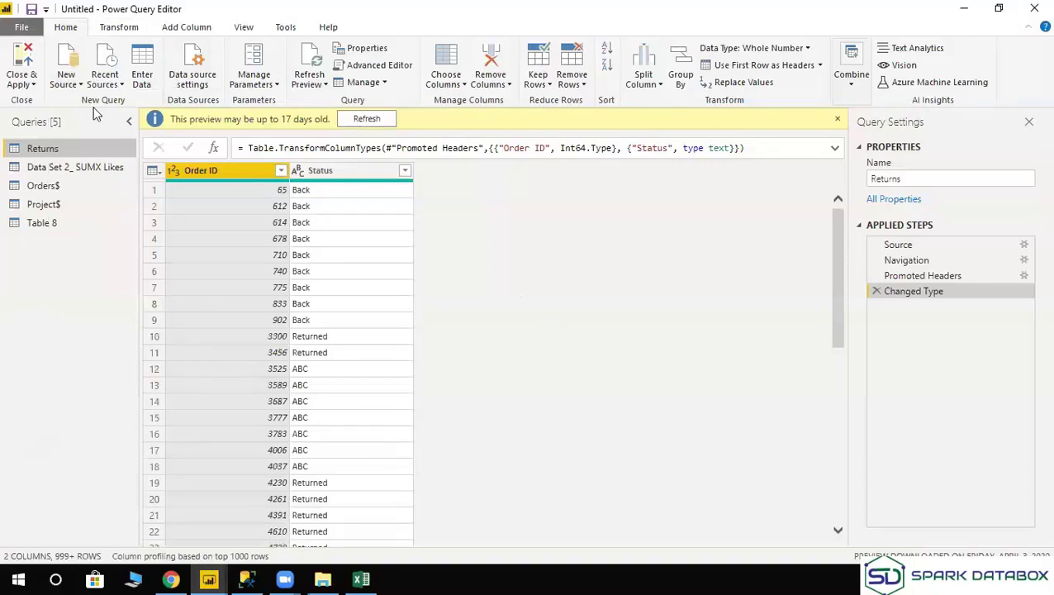
left_click(77, 83)
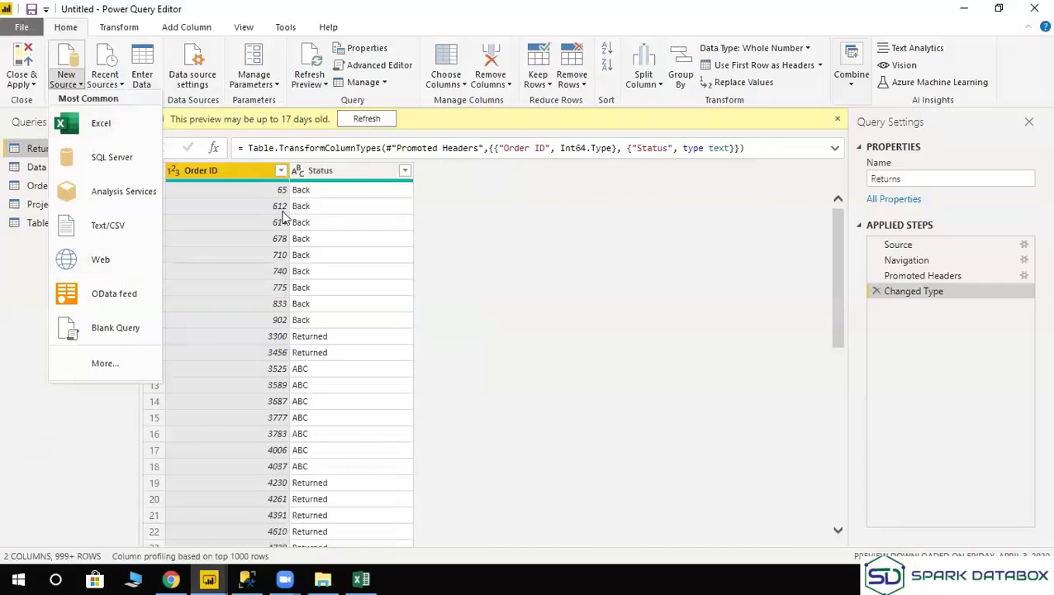
left_click(122, 86)
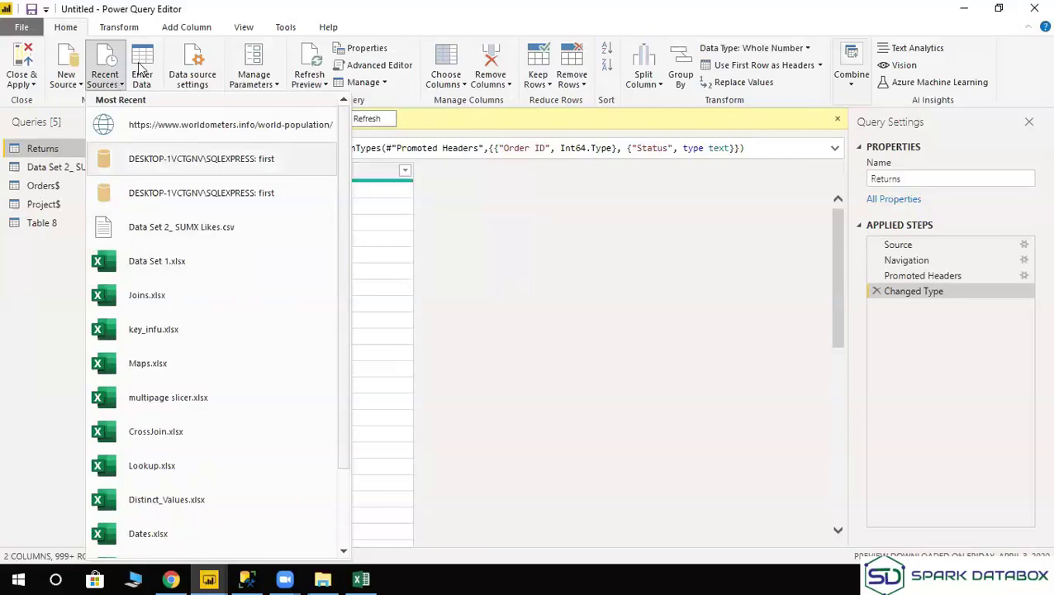
Create a manually entered table with Name and Sale in the first row and ABC and 500 in the second.
left_click(142, 7)
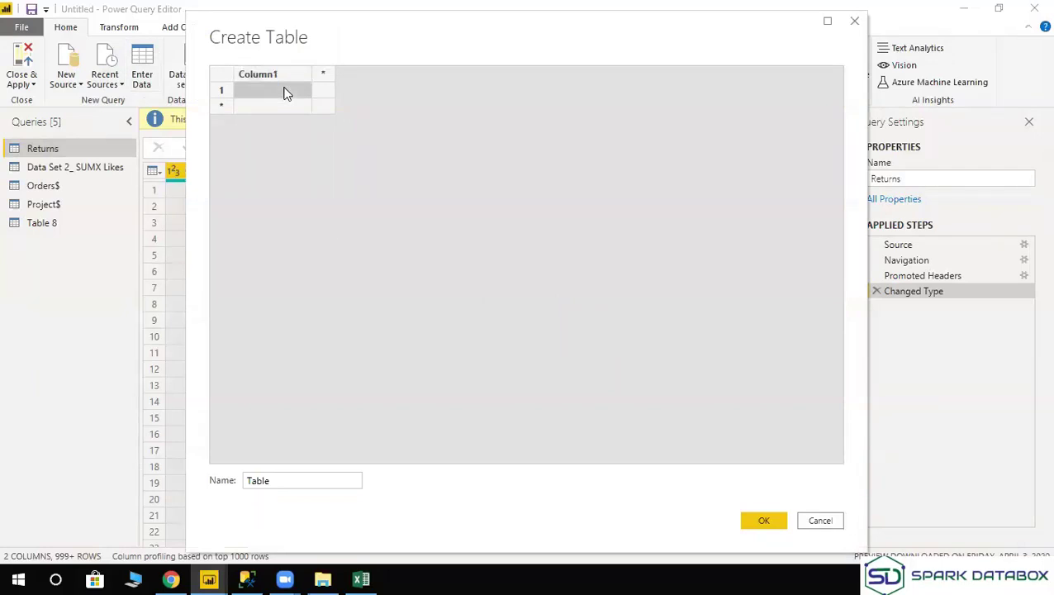
type("Name")
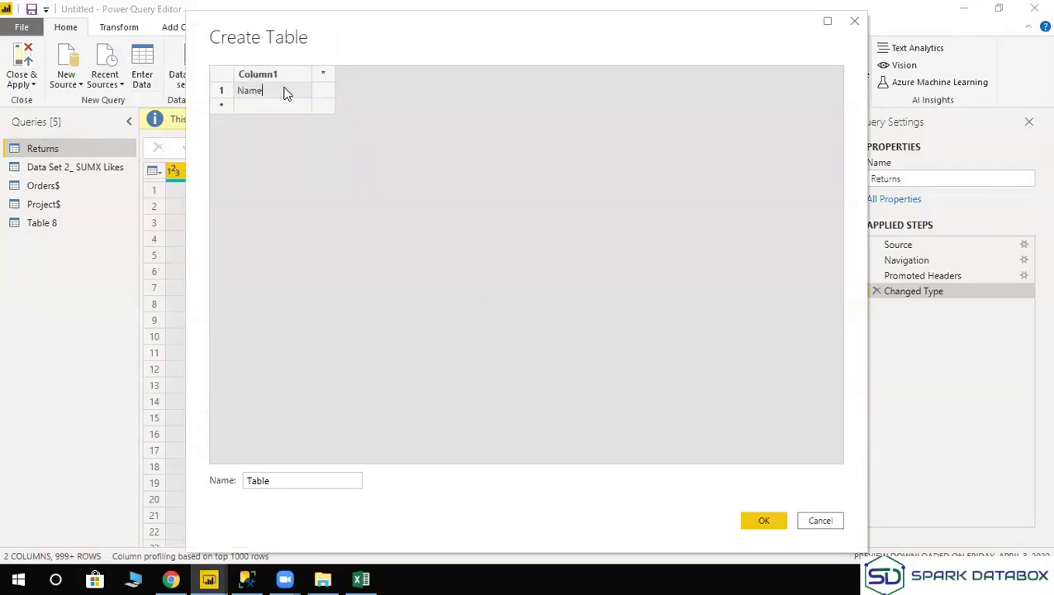
key("Tab")
type("S")
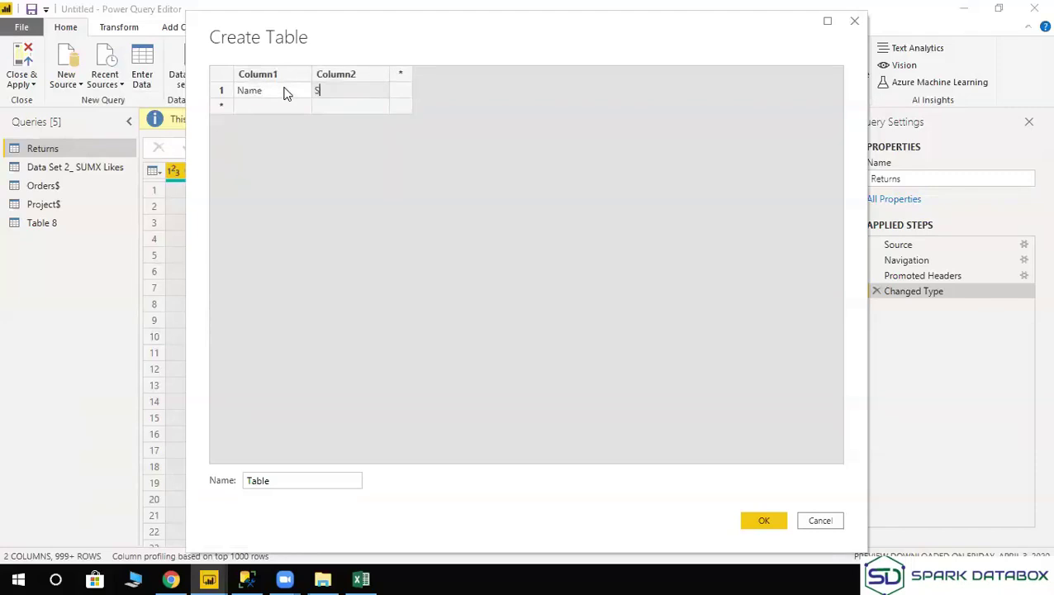
type("ale")
key("Return")
key("shift+Tab")
type("ABC")
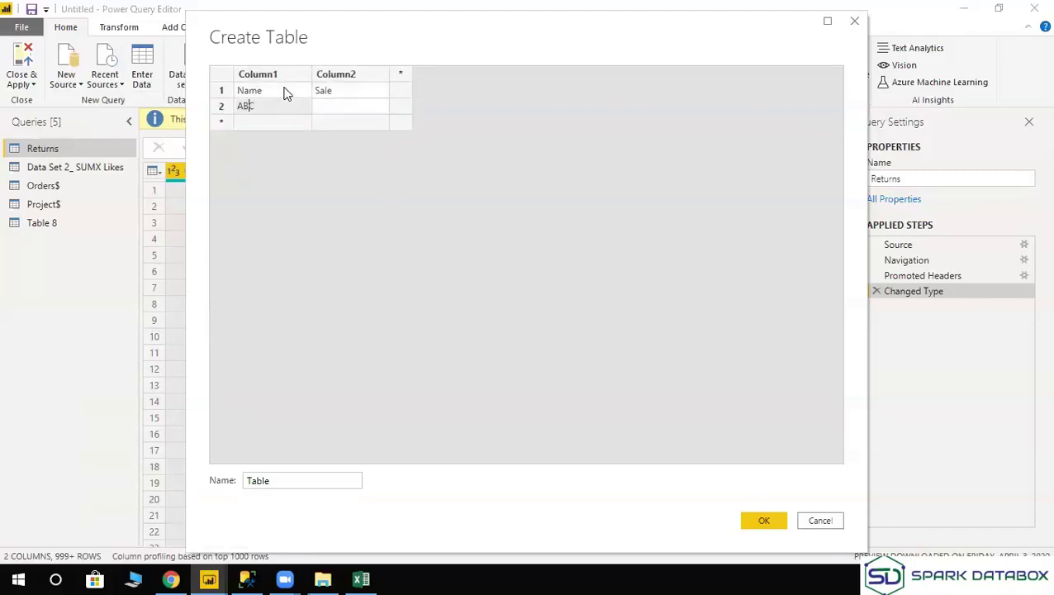
key("Tab")
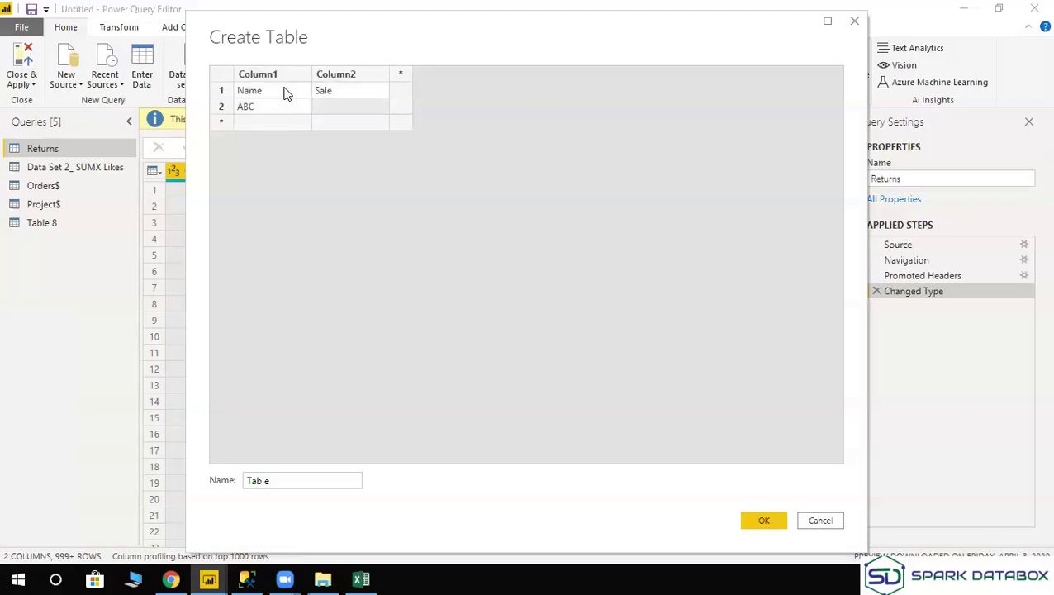
key("BackSpace")
type("500")
left_click(323, 150)
Switch to the DAX for Training workbook in Excel and enter Sale in cell B9 of Sheet3.
left_click(363, 579)
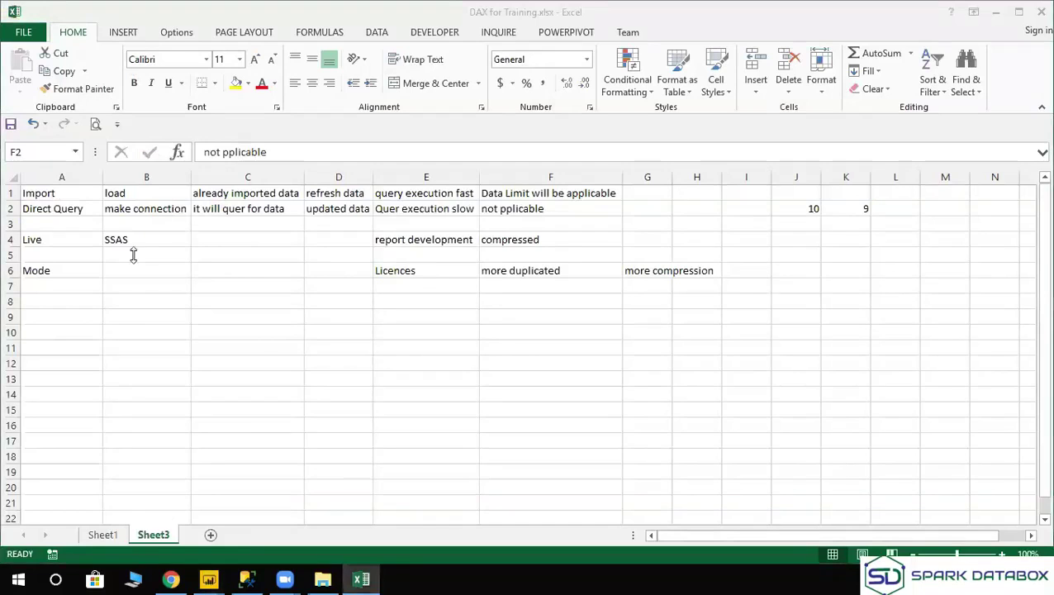
left_click(248, 347)
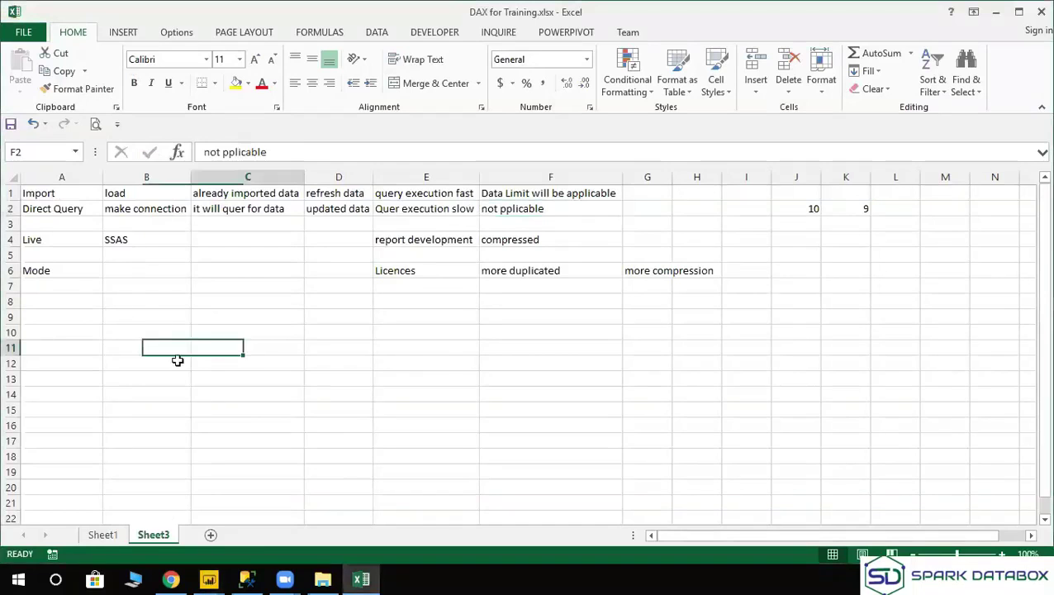
key("Up")
key("Up")
key("Left")
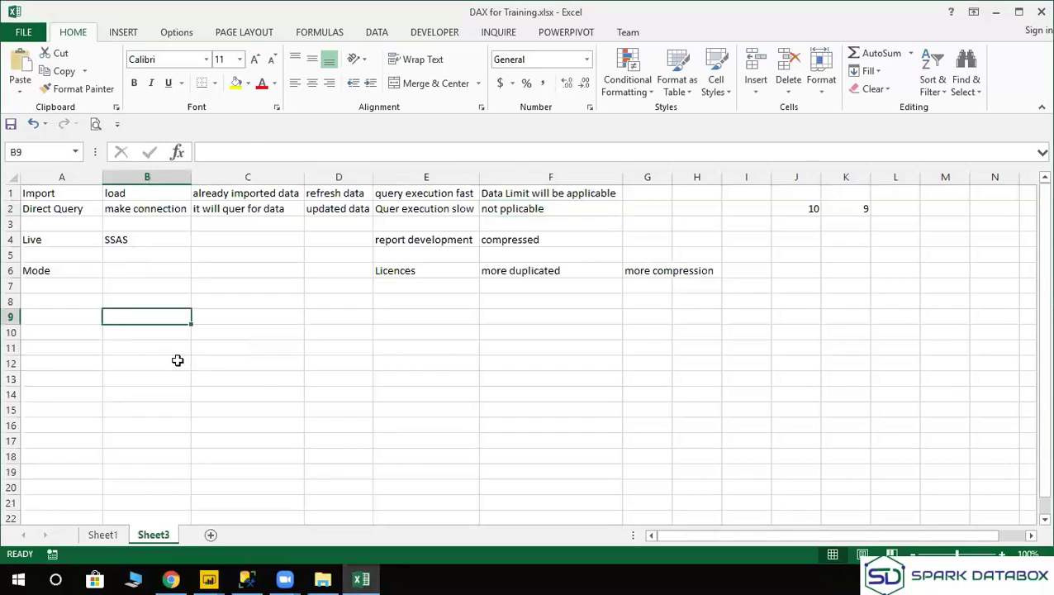
key("F2")
type("Sale")
key("ctrl+Return")
key("Down")
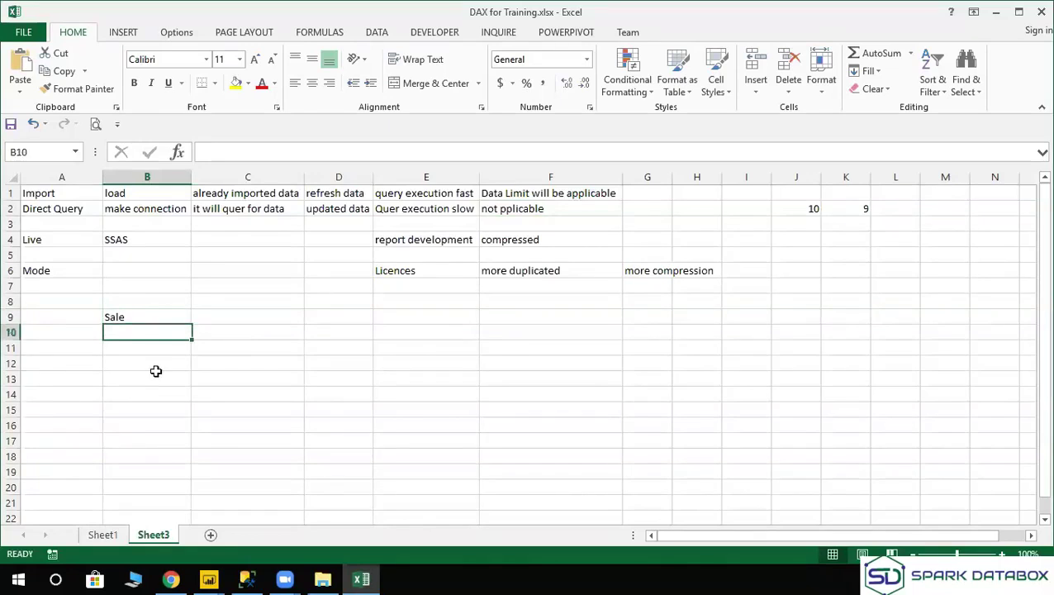
Enter the column headings Name, jan and feb in cells B13 to D13.
key("Down")
key("Down")
key("Down")
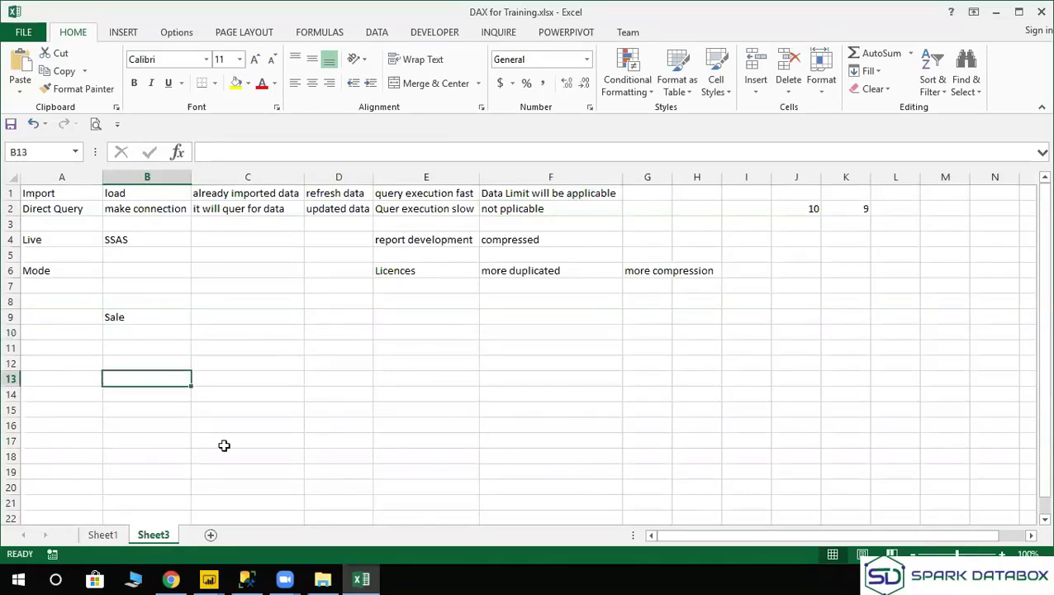
type("Name")
key("Tab")
type("s")
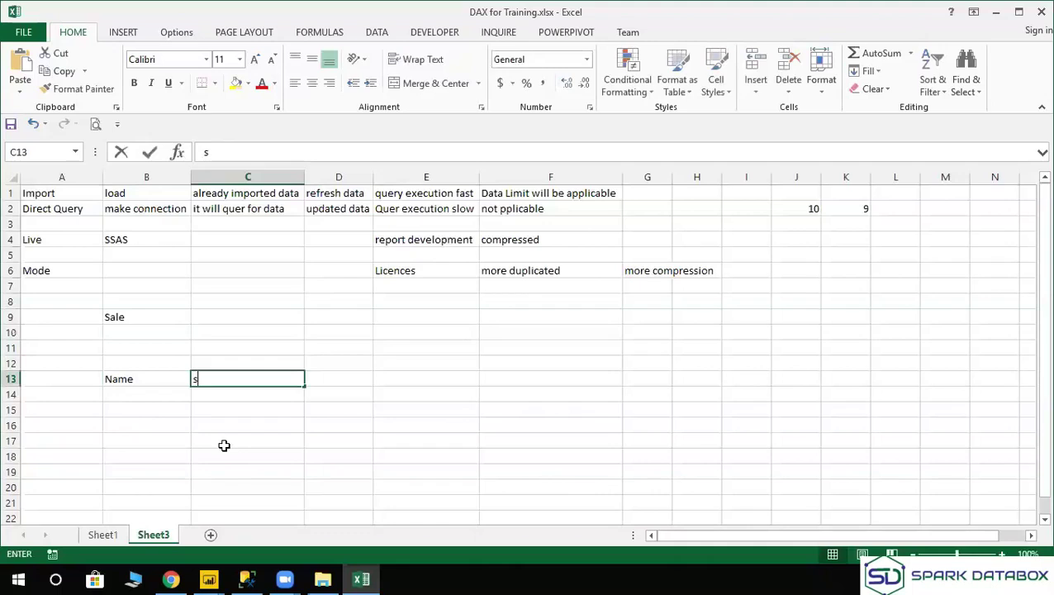
type("a")
key("BackSpace")
key("BackSpace")
type("jan")
key("Tab")
type("fe")
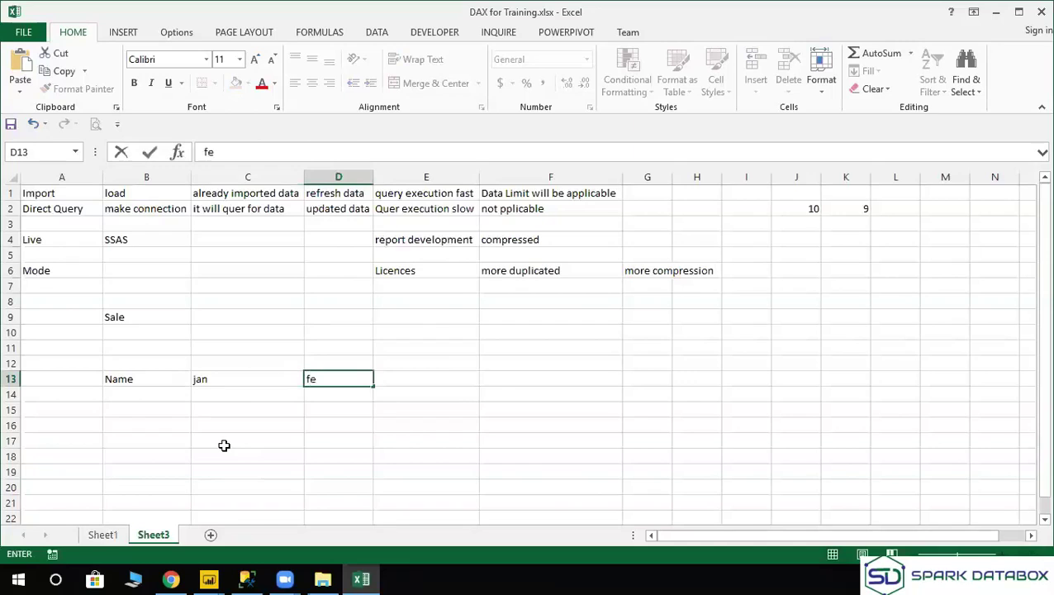
type("b")
key("Return")
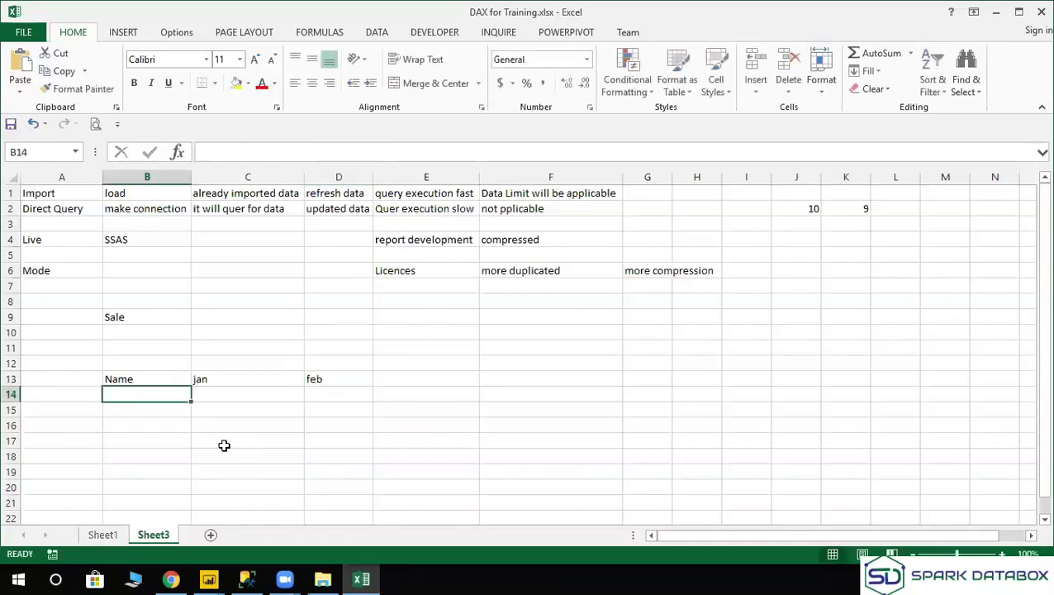
Fill the Name column with ABC, xyz and pqr in cells B14 to B16.
type("ABC")
key("Return")
type("x")
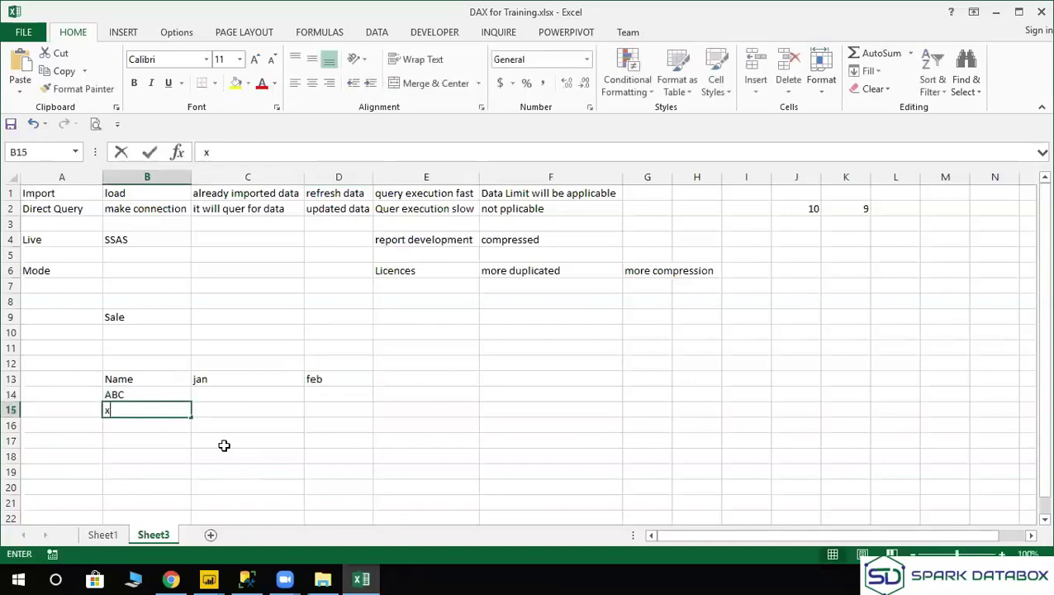
type("yz")
key("Return")
type("pq")
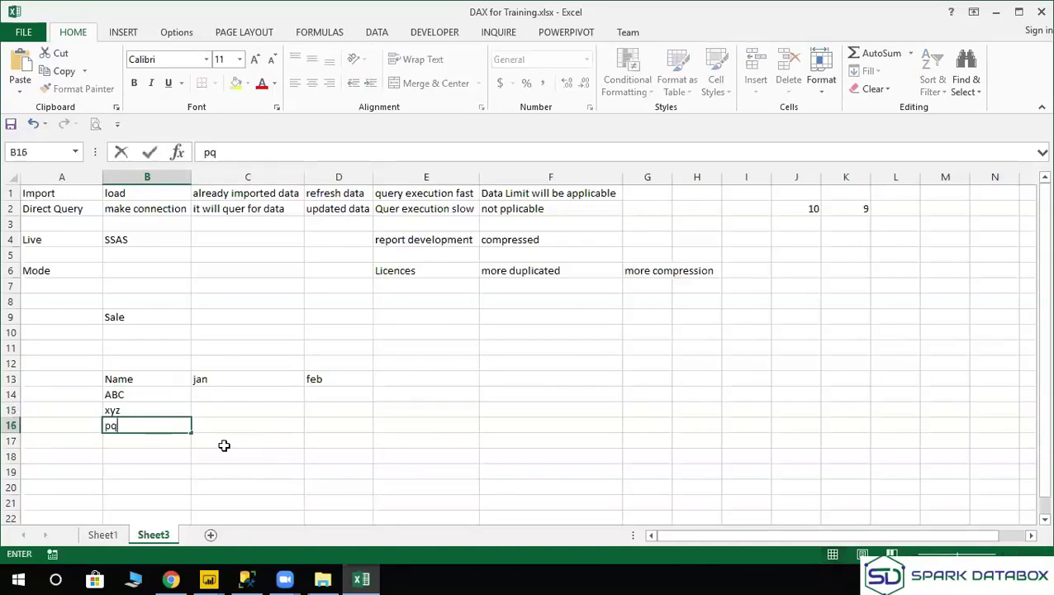
type("r")
key("Right")
key("Up")
key("Up")
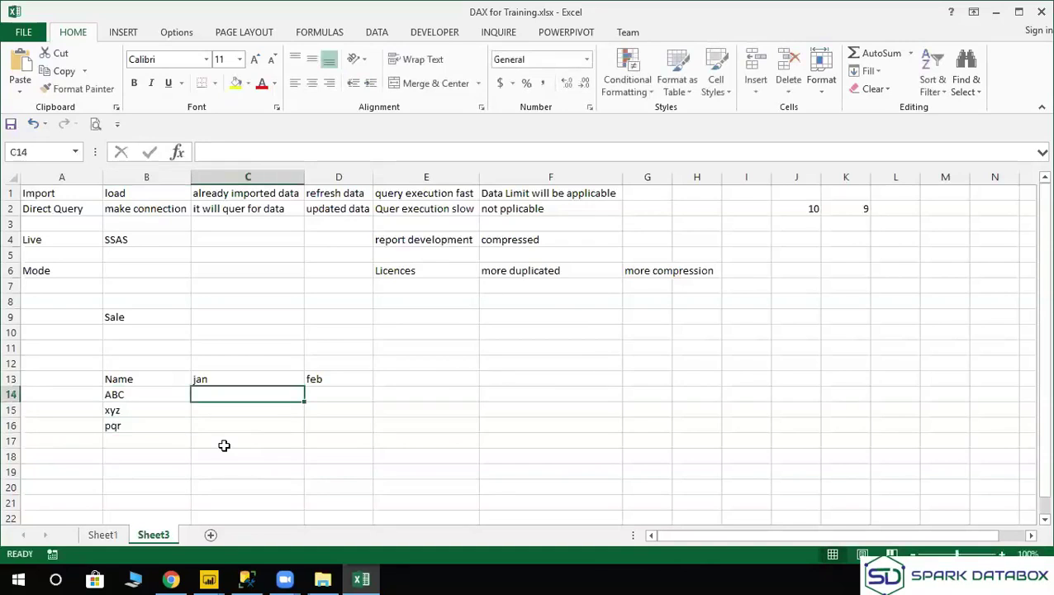
key("Right")
key("Down")
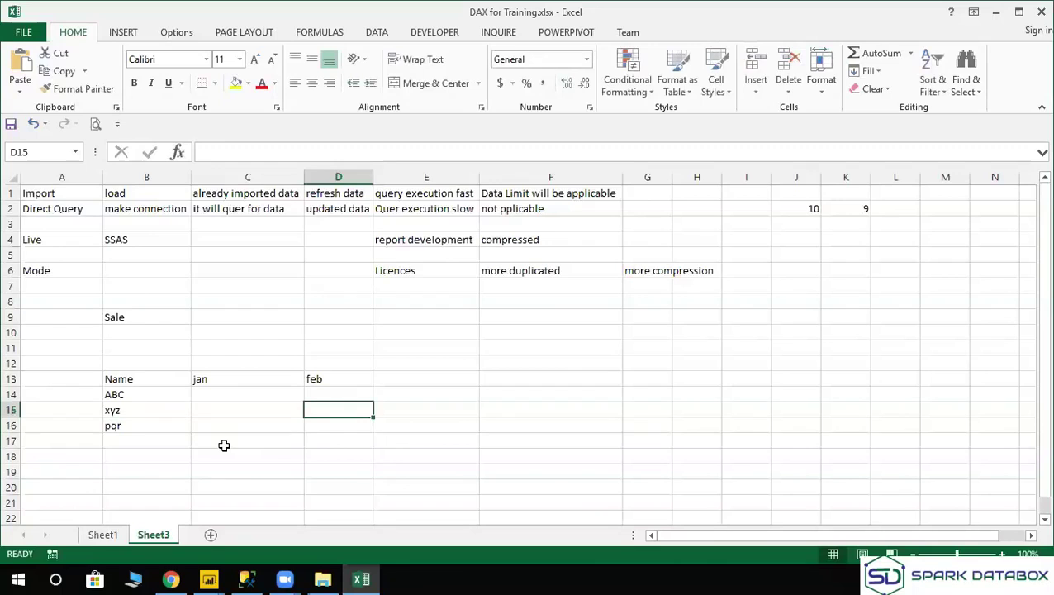
key("Down")
key("End")
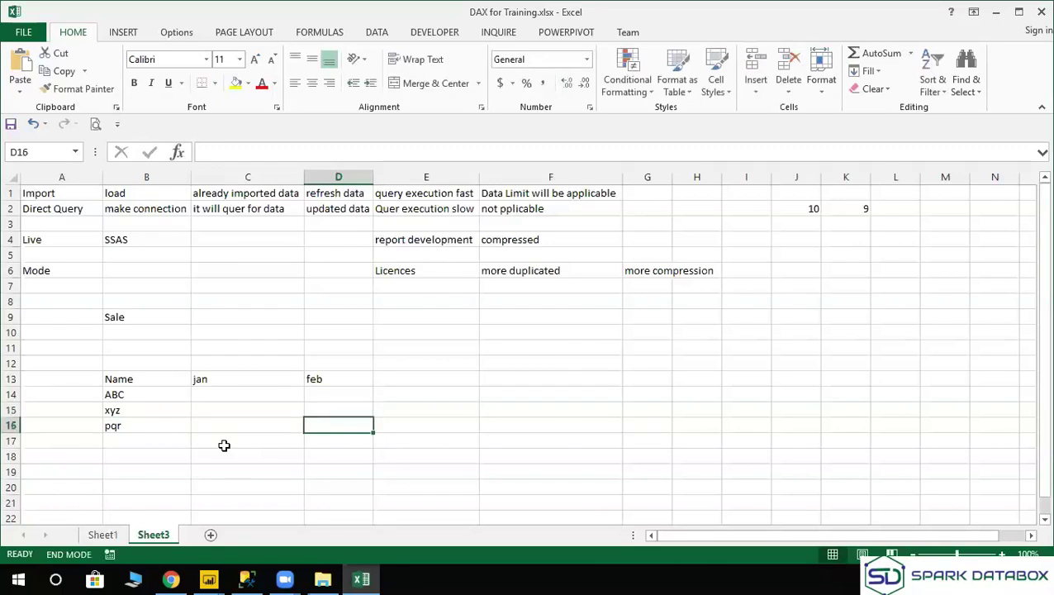
key("Right")
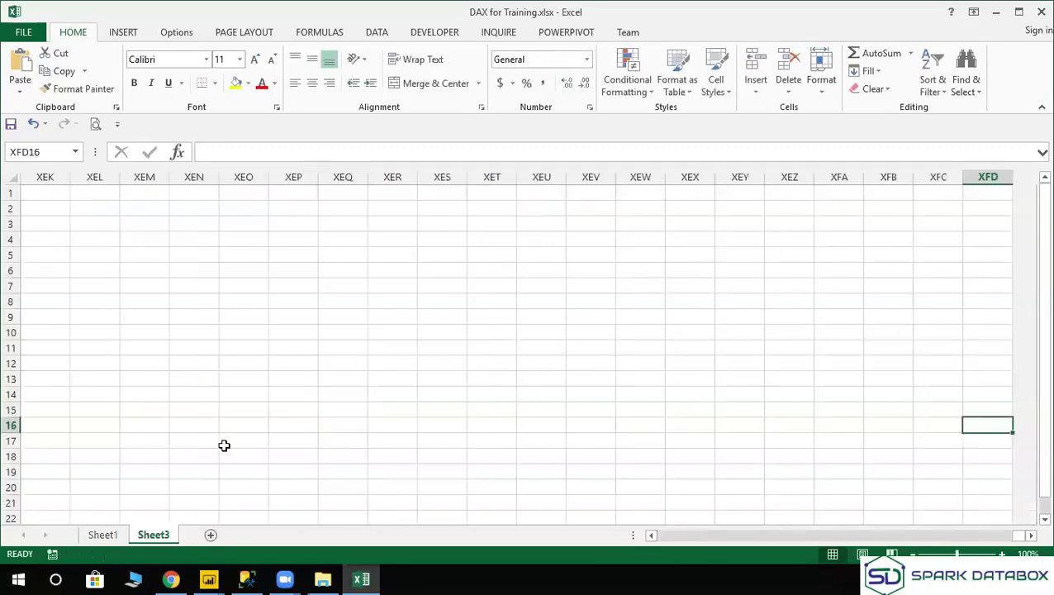
key("End")
key("Left")
key("Right")
key("Up")
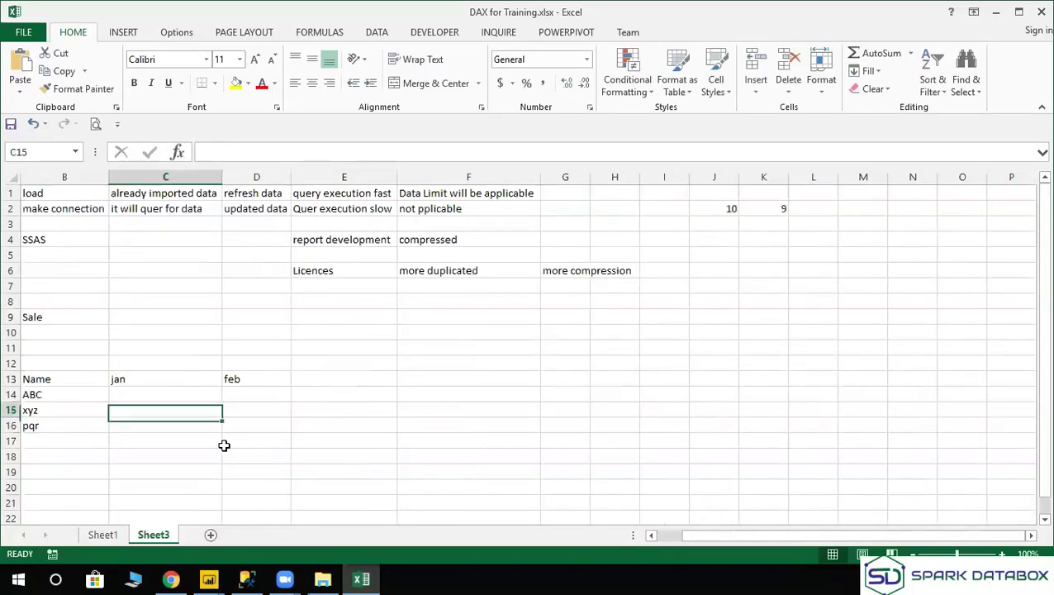
key("Up")
Fill the jan column with 500, 600 and 700 in cells C14 to C16.
type("500")
key("ctrl+Return")
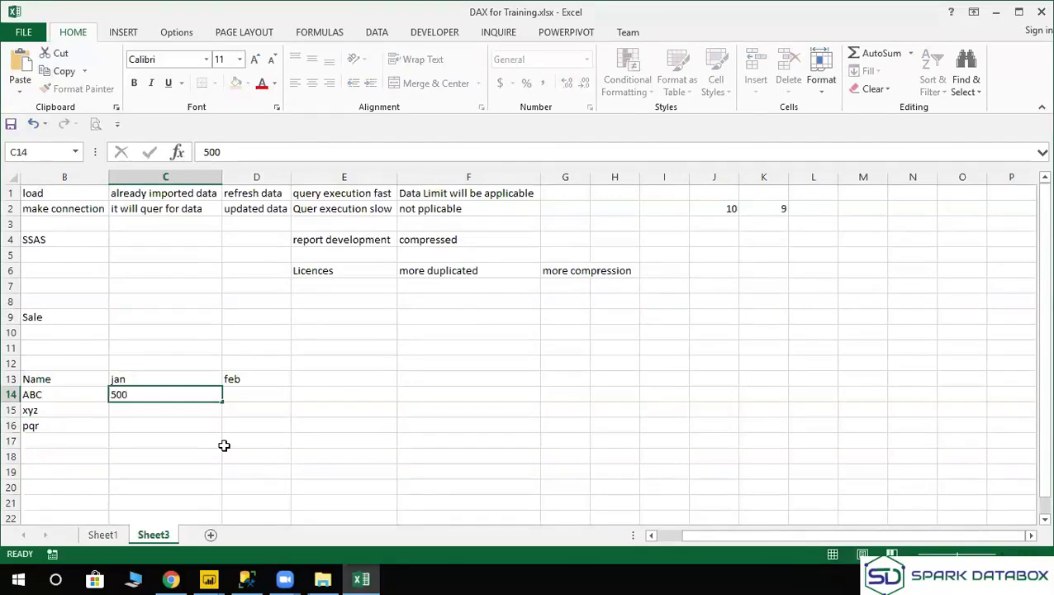
key("Return")
type("600")
key("Return")
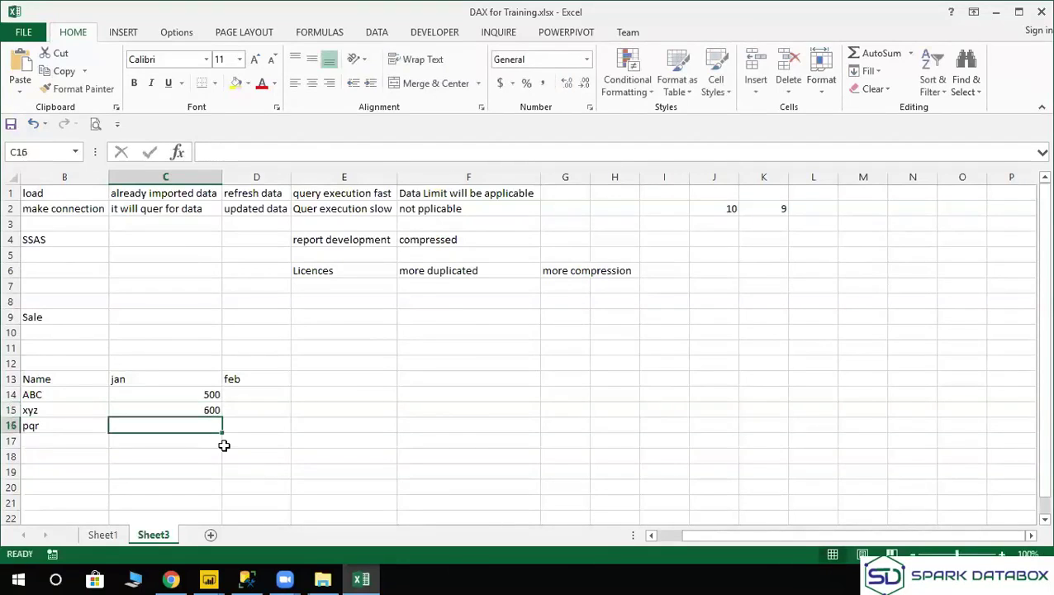
type("700")
key("Tab")
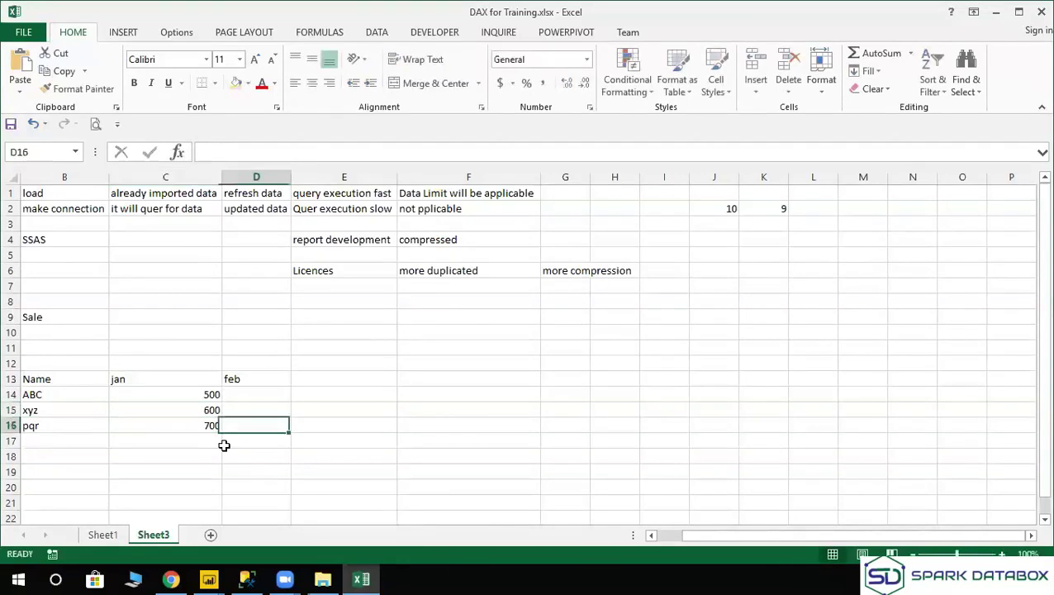
Fill the feb column with 256, 879 and 450 in cells D14 to D16.
type("450")
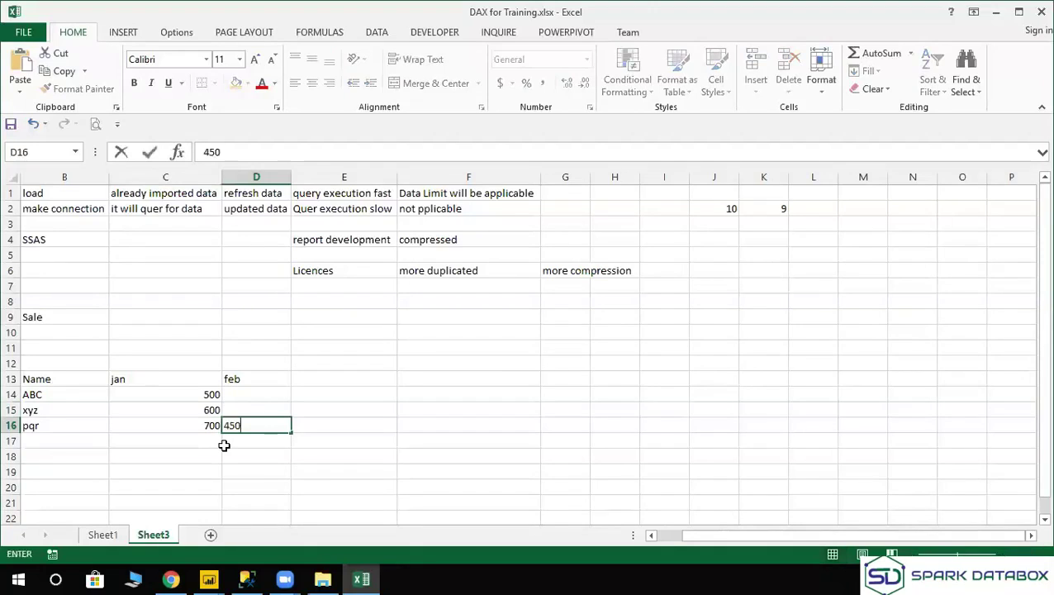
key("Up")
type("879")
key("Up")
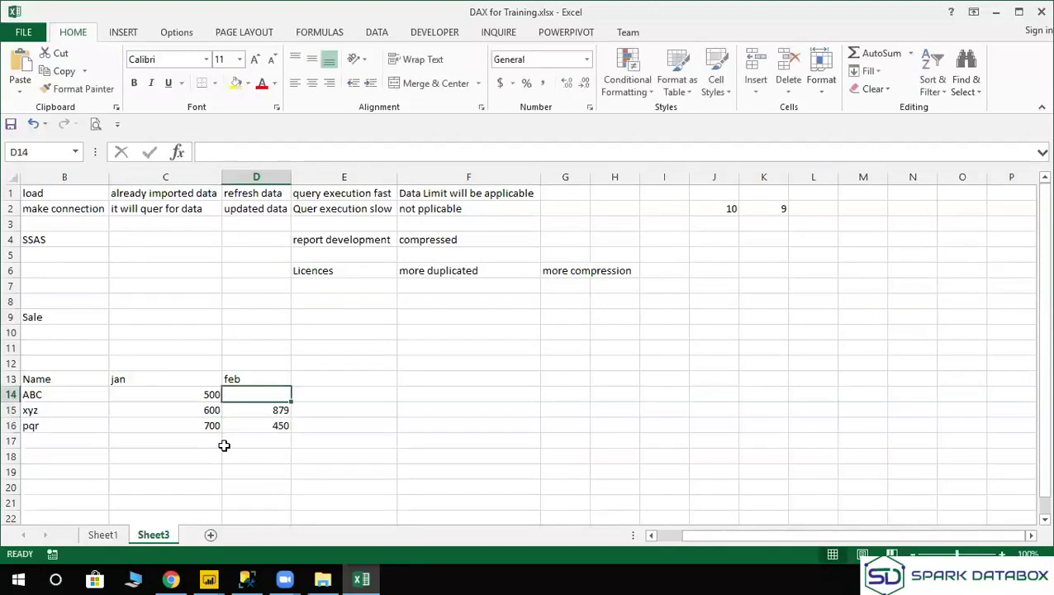
type("256")
key("Tab")
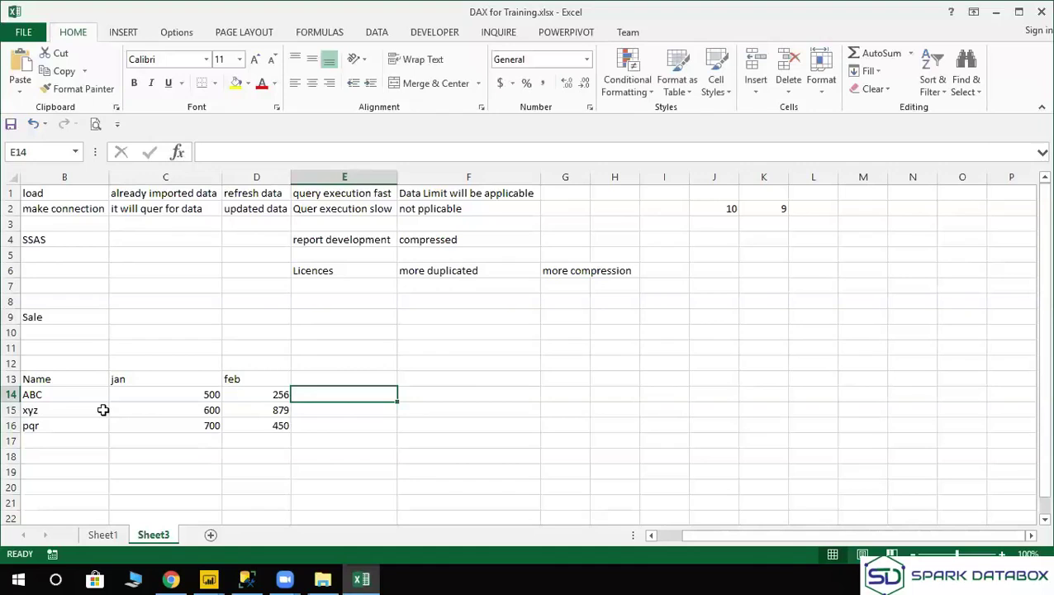
Copy the range B13:D16 and paste it over the Create Table grid in Power Query Editor, starting at the first cell.
left_click_drag(41, 378, 242, 426)
key("ctrl+c")
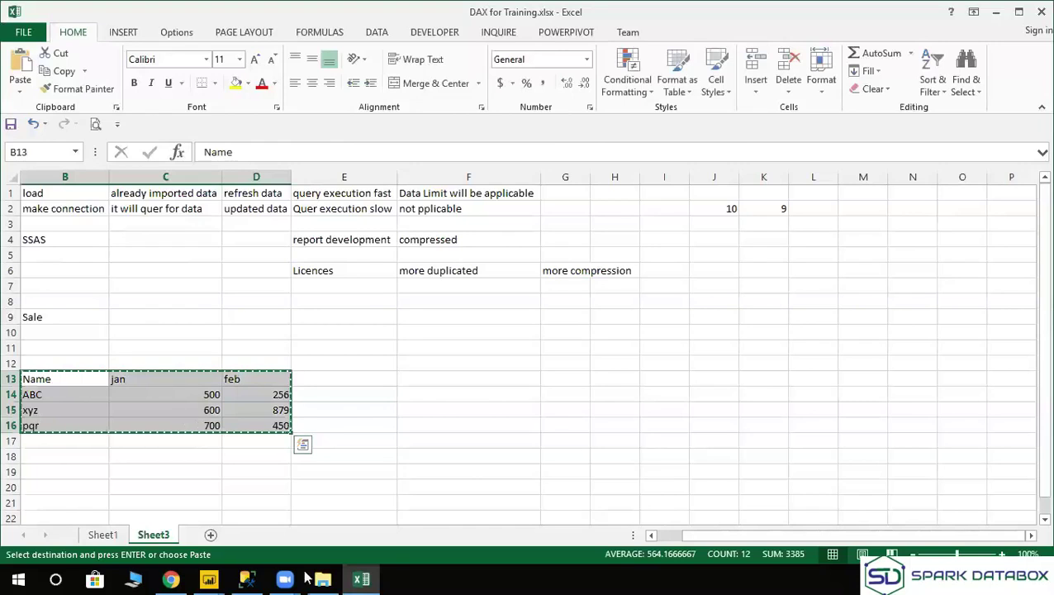
left_click(211, 578)
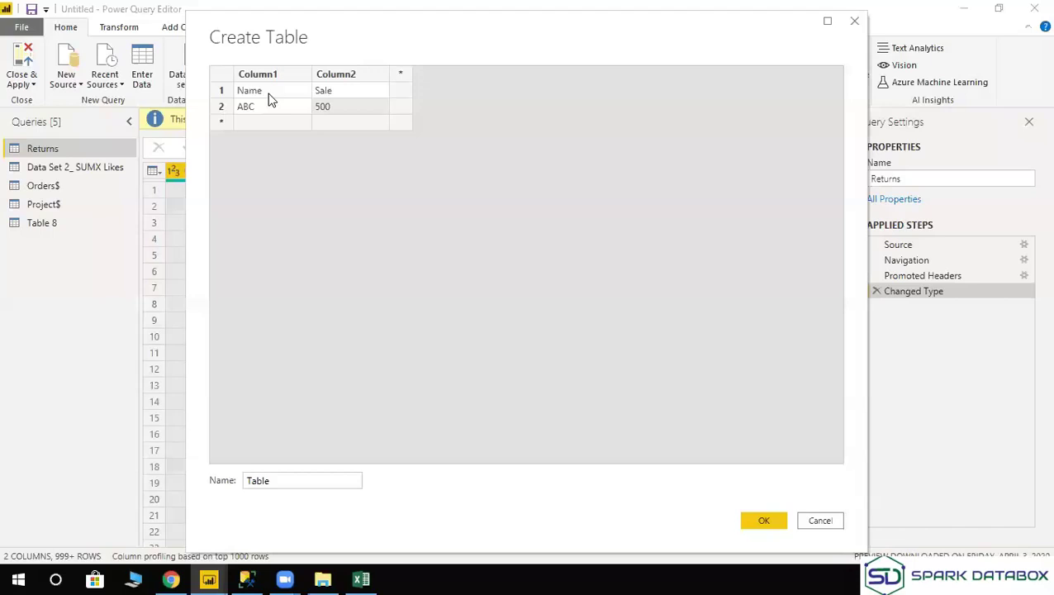
left_click(268, 93)
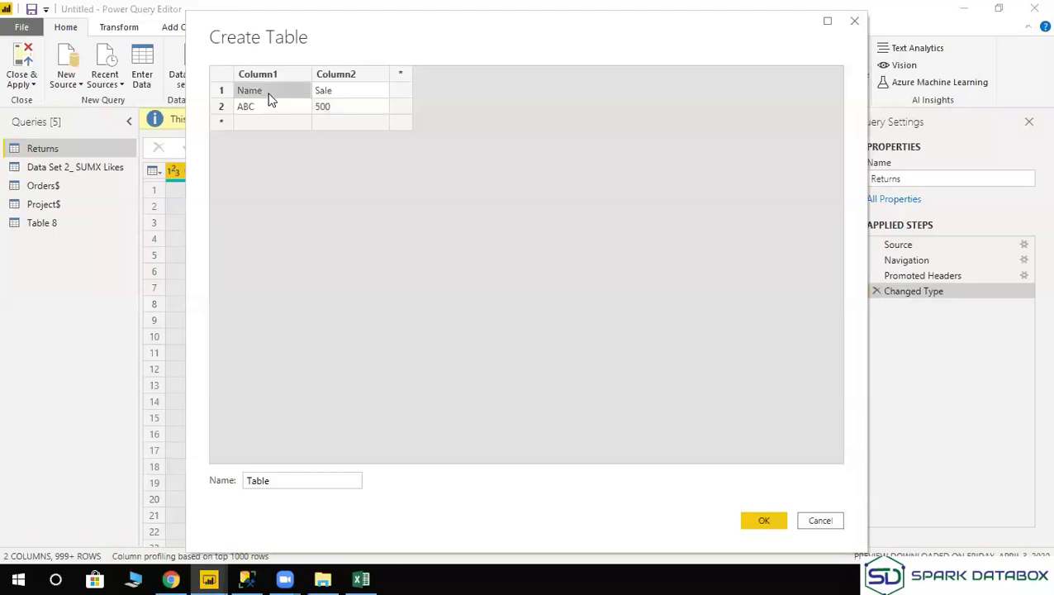
key("ctrl+v")
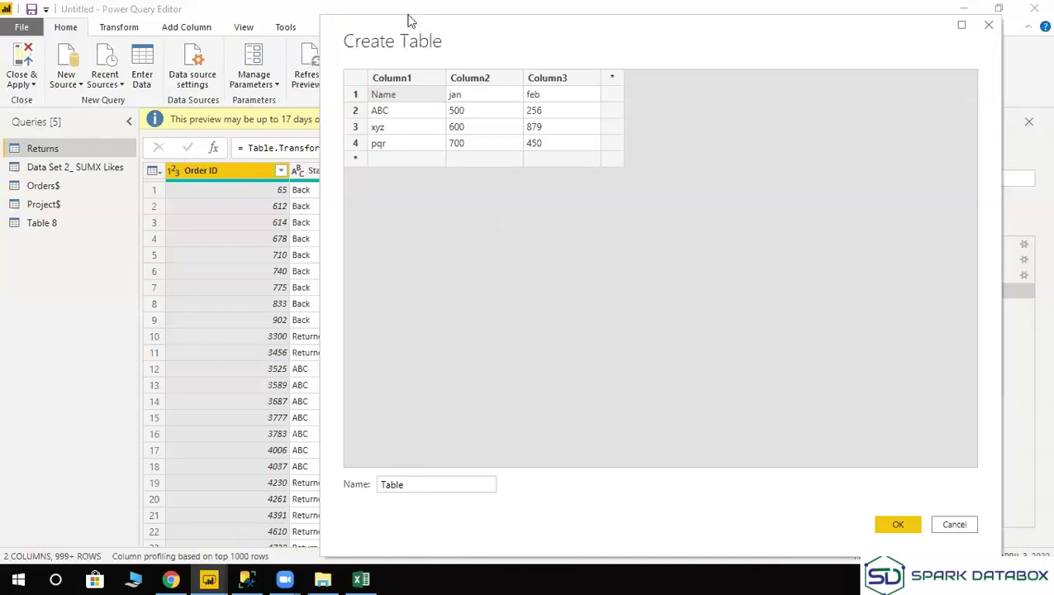
Name the manually entered table New_Table and create it.
double_click(405, 492)
type("New")
type(" Table")
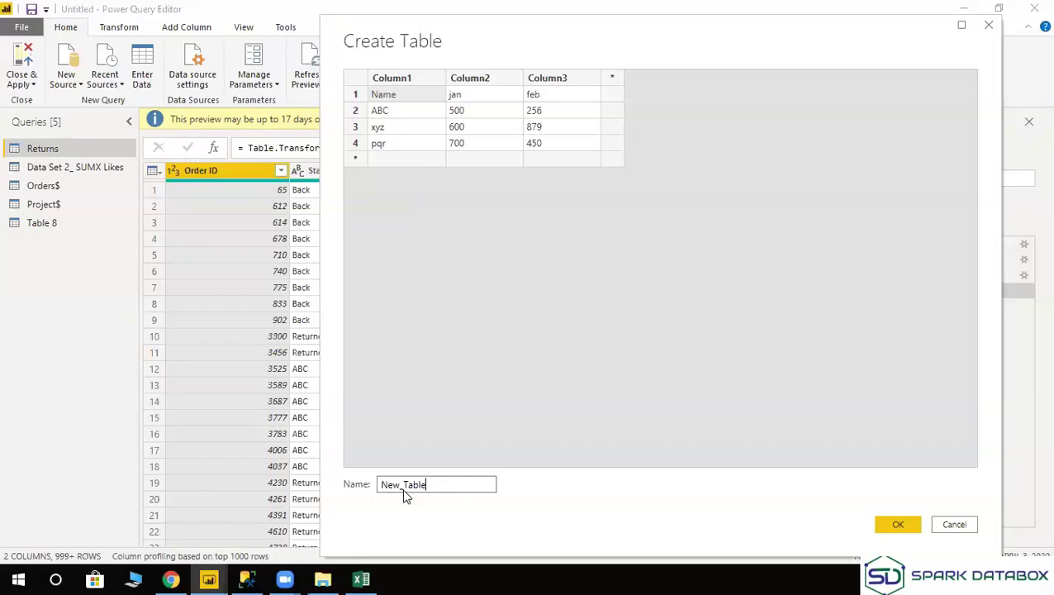
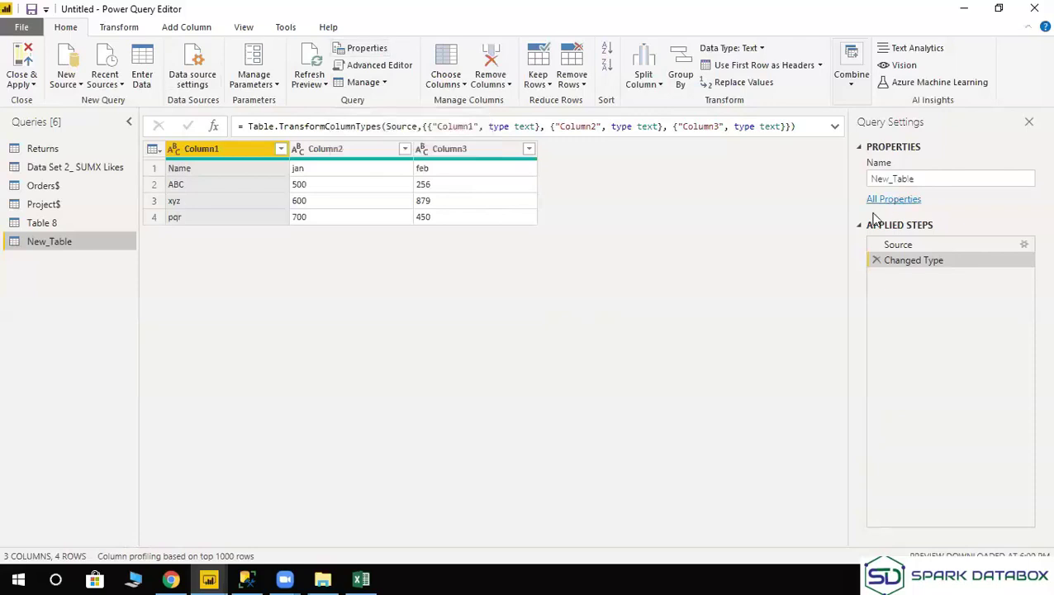
Rename the New_Table query as Power_Table with the two-line description "hghs hcvhnbd" and "fmj dafgrjgv", and review its saved properties.
left_click(892, 200)
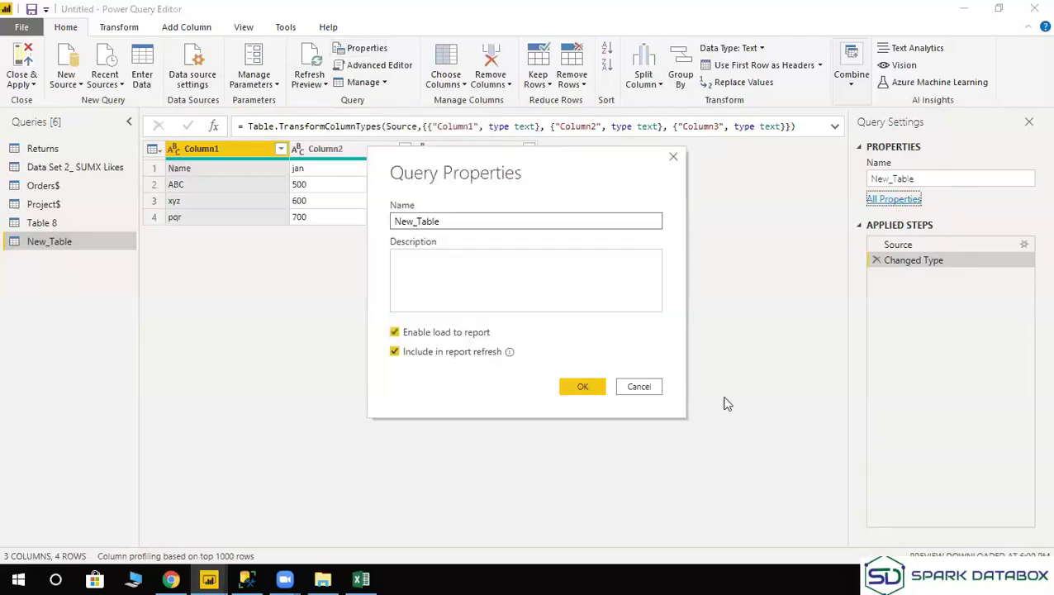
double_click(476, 223)
triple_click(475, 223)
type("Power_Table")
left_click(455, 271)
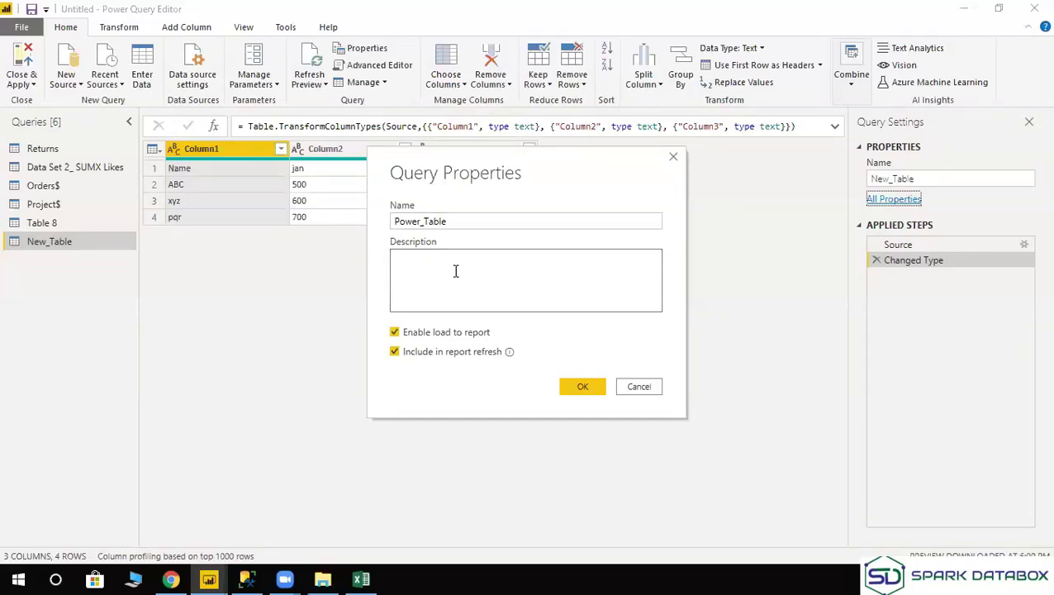
type("hghs hcvhnbd")
key("Return")
type("fmj dafgrjgv")
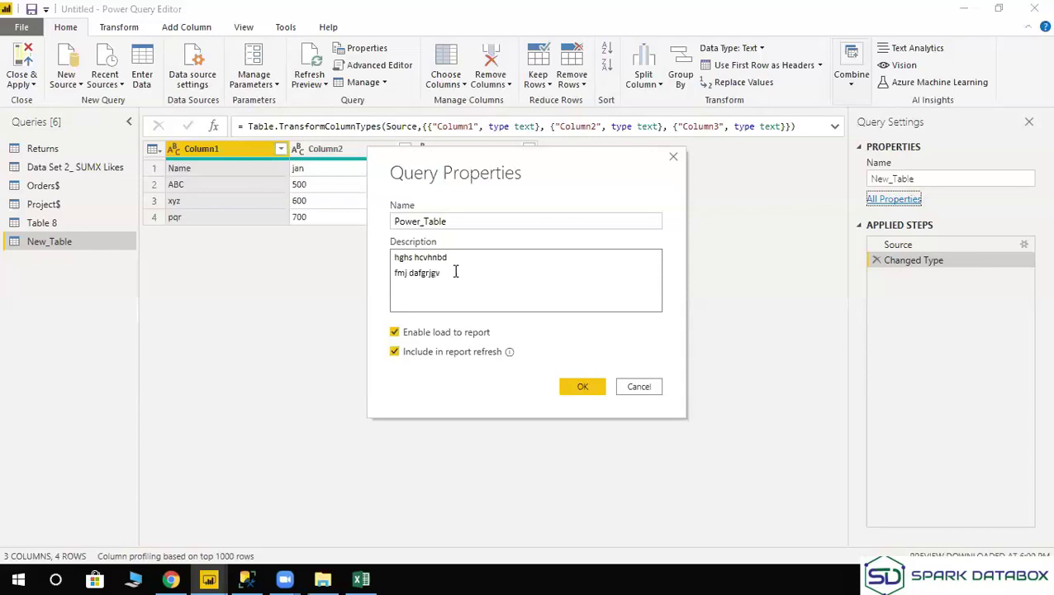
left_click(581, 388)
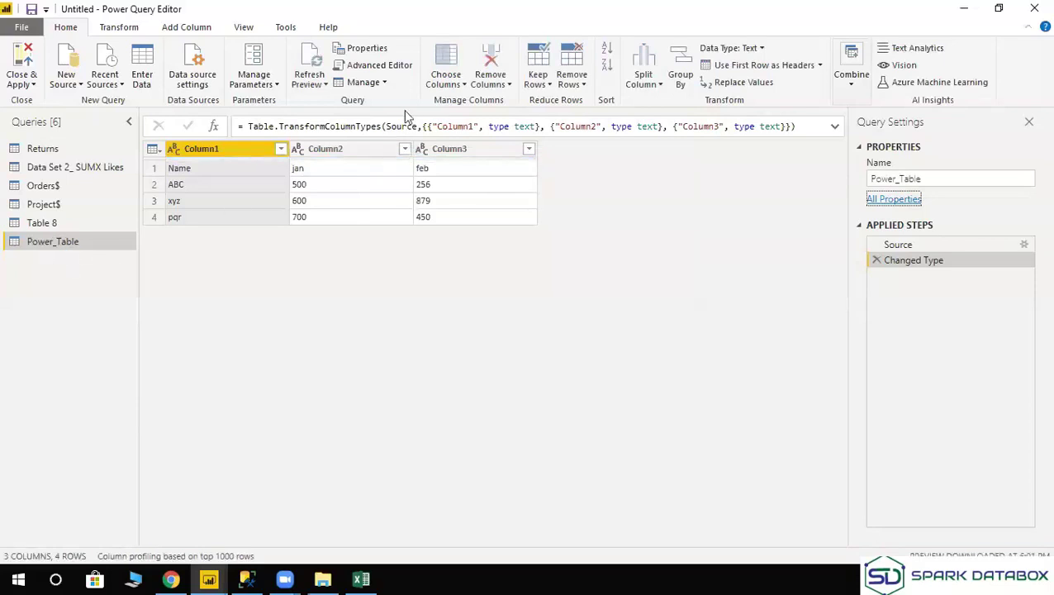
left_click(364, 48)
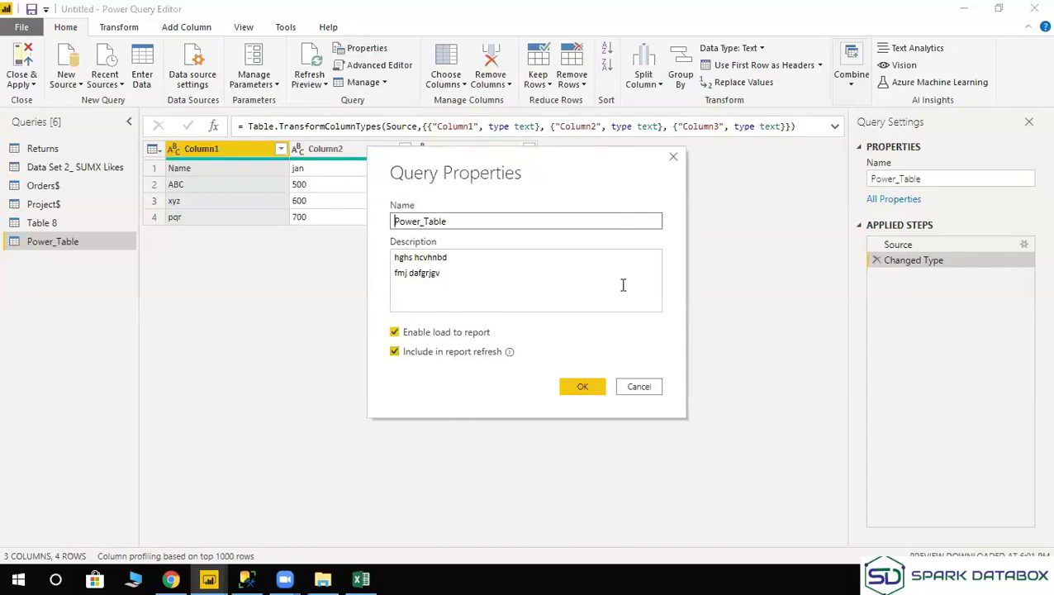
left_click(583, 388)
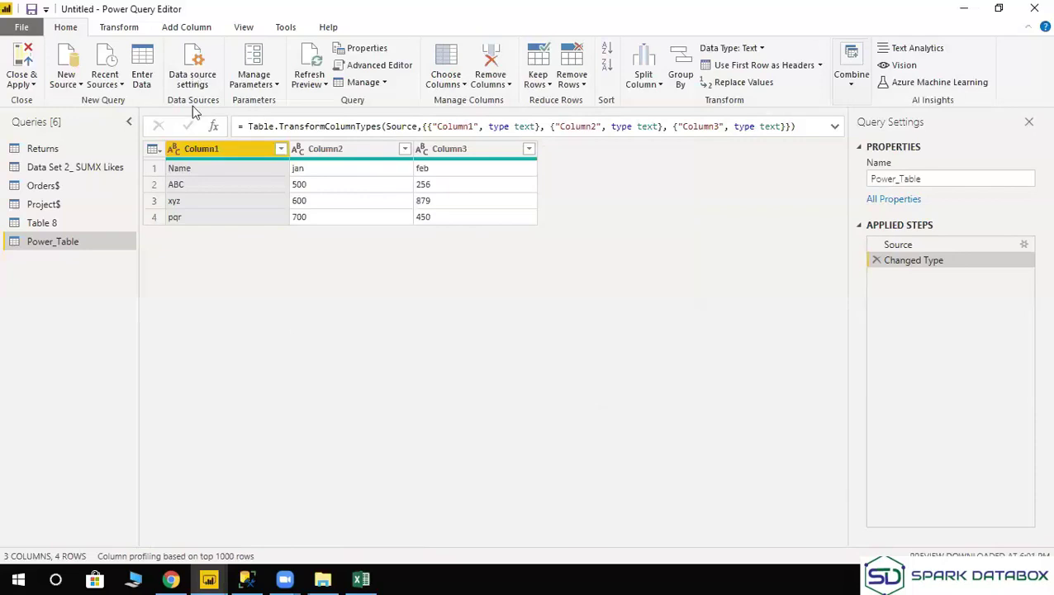
Open the data source settings and examine the source file path and file type of data set 1.xlsx without changing them.
left_click(195, 62)
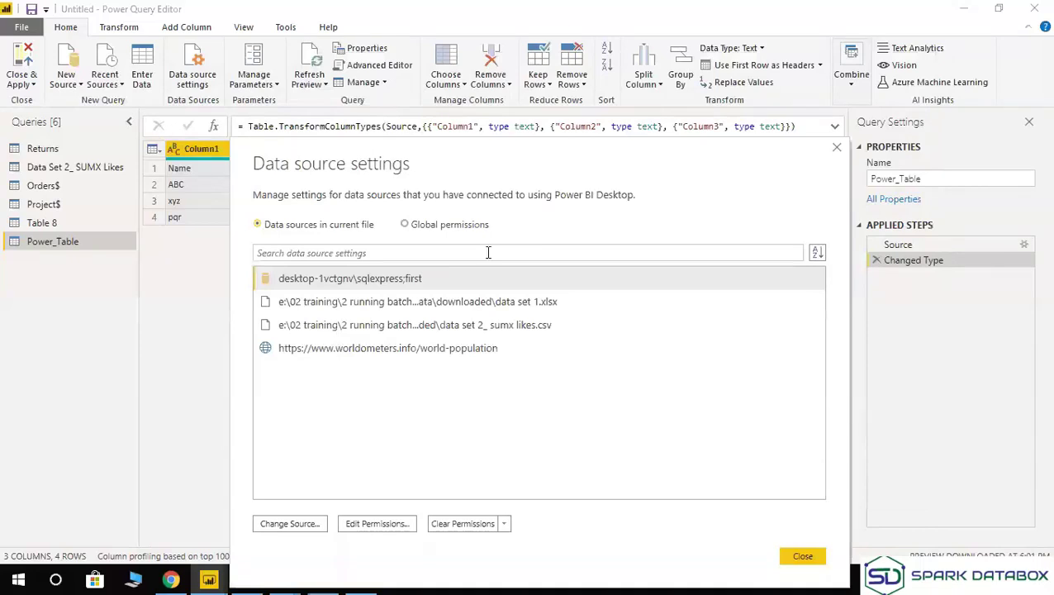
left_click(487, 253)
left_click(526, 306)
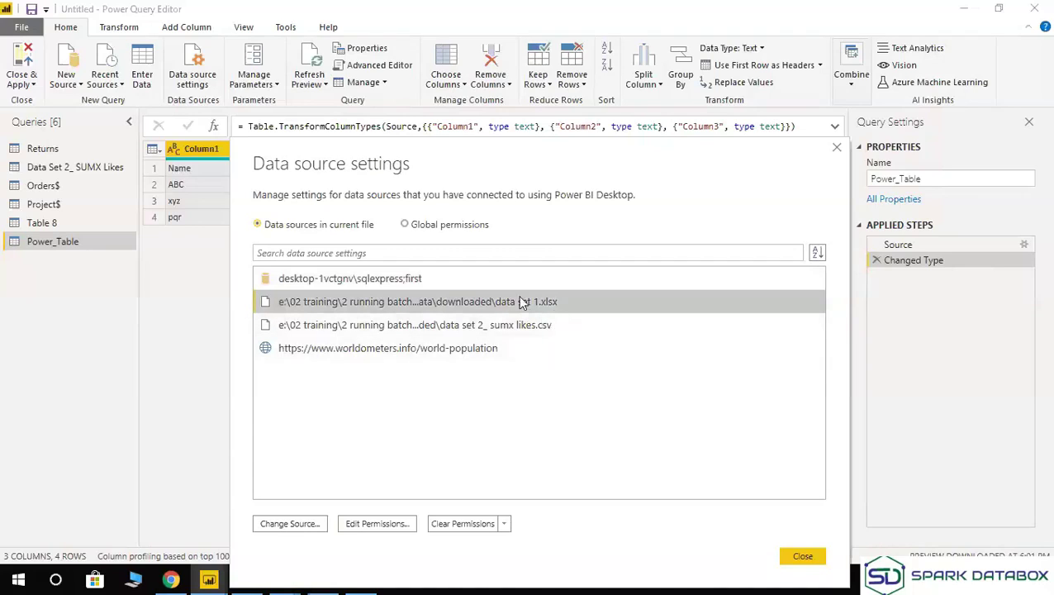
left_click(290, 524)
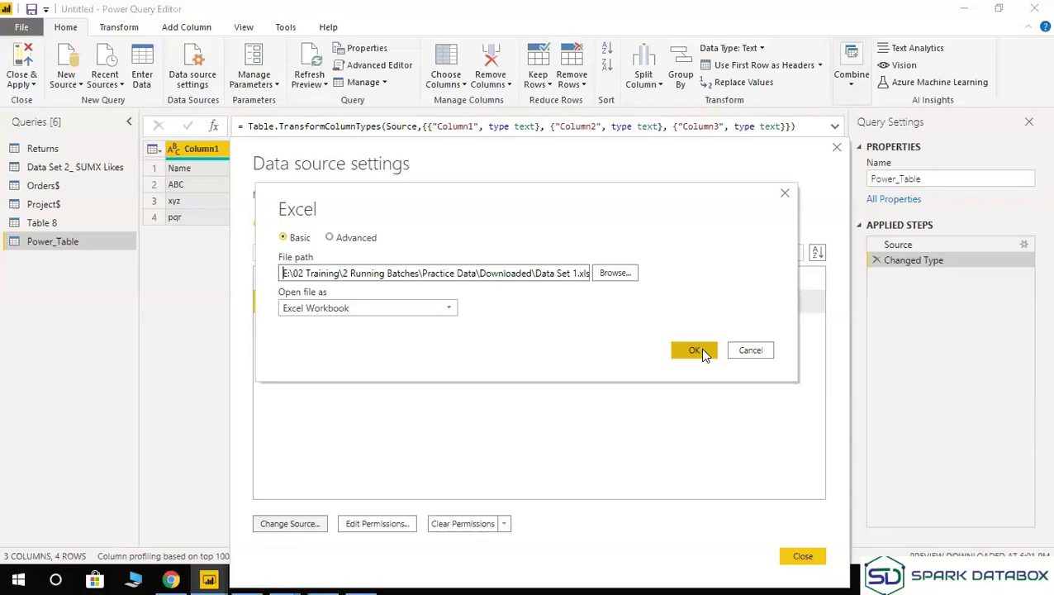
left_click(751, 350)
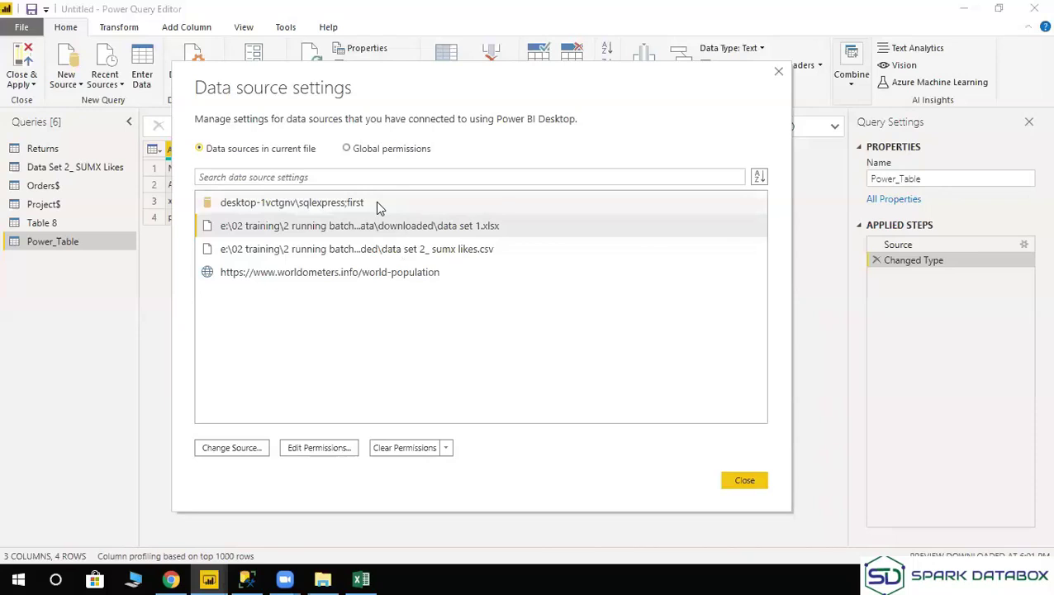
Examine the server and database defined for the SQL Server data source without changing them.
key("Up")
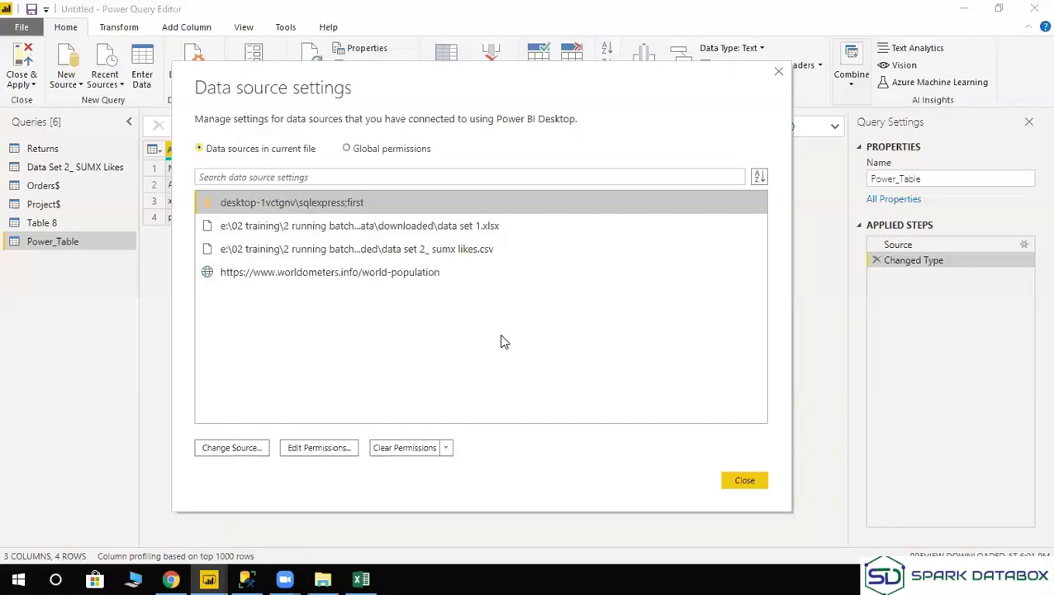
left_click(234, 455)
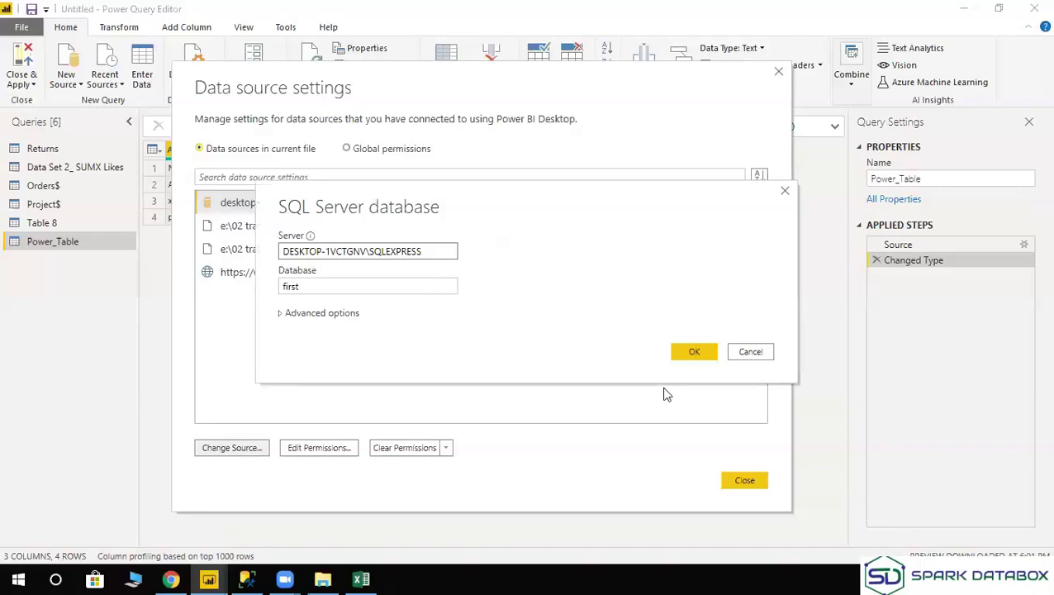
left_click(749, 352)
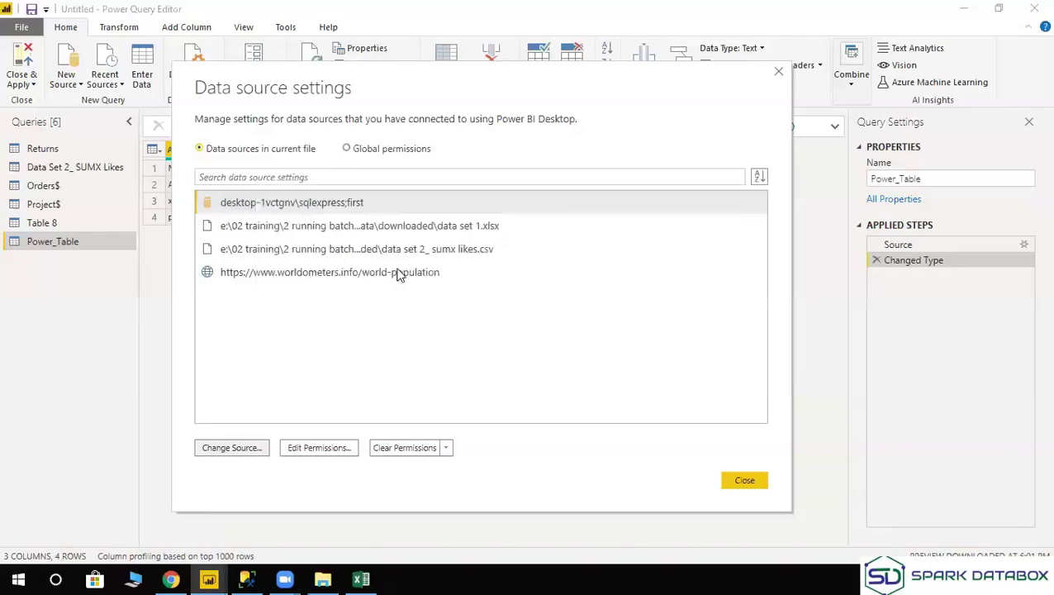
Check which source options are available for the worldometers world-population entry and close the data source settings.
left_click(492, 289)
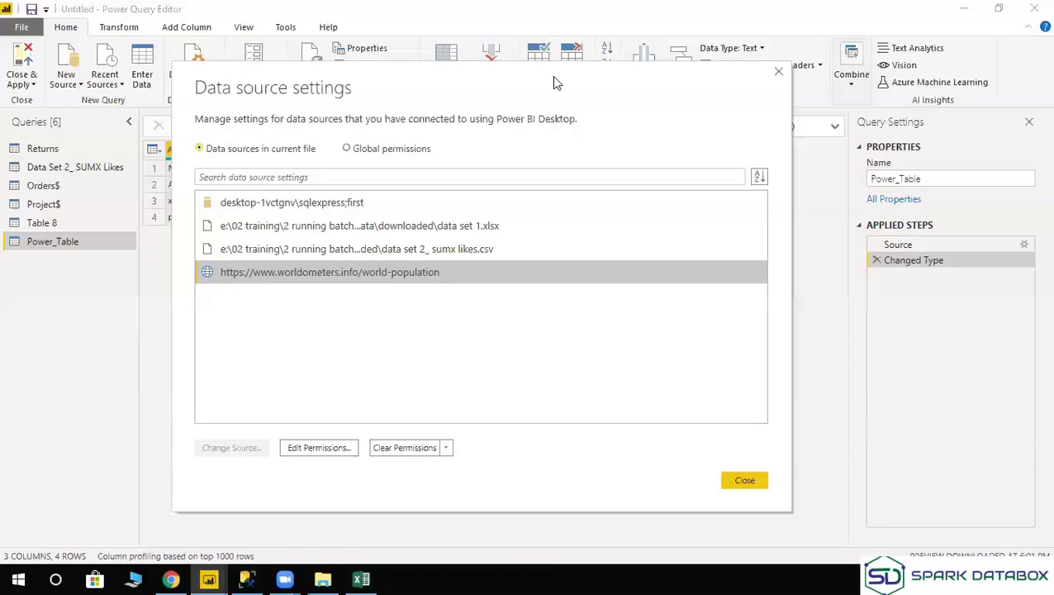
left_click_drag(552, 78, 719, 61)
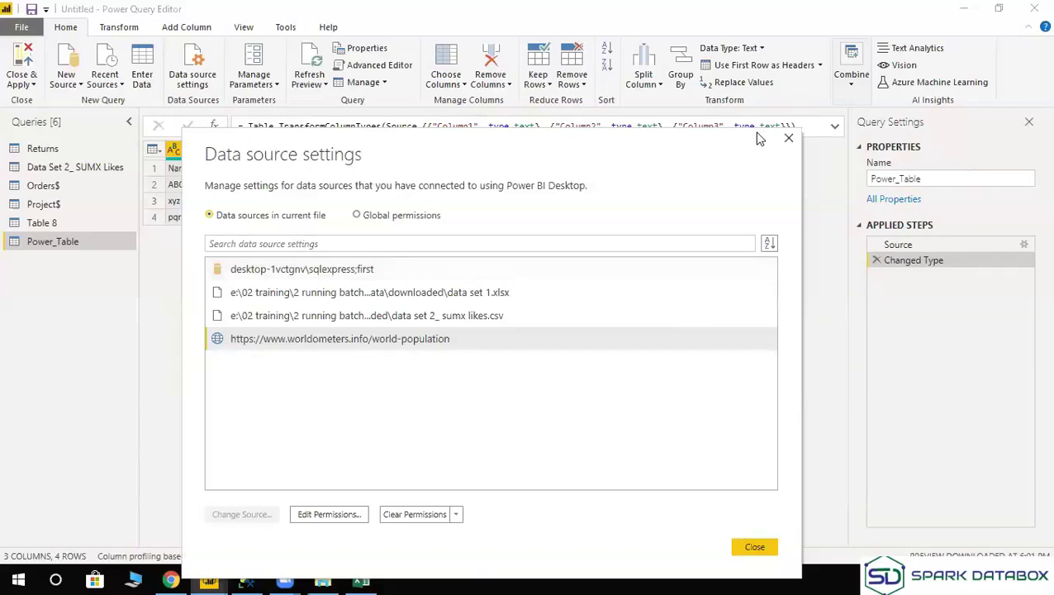
left_click_drag(740, 152, 584, 78)
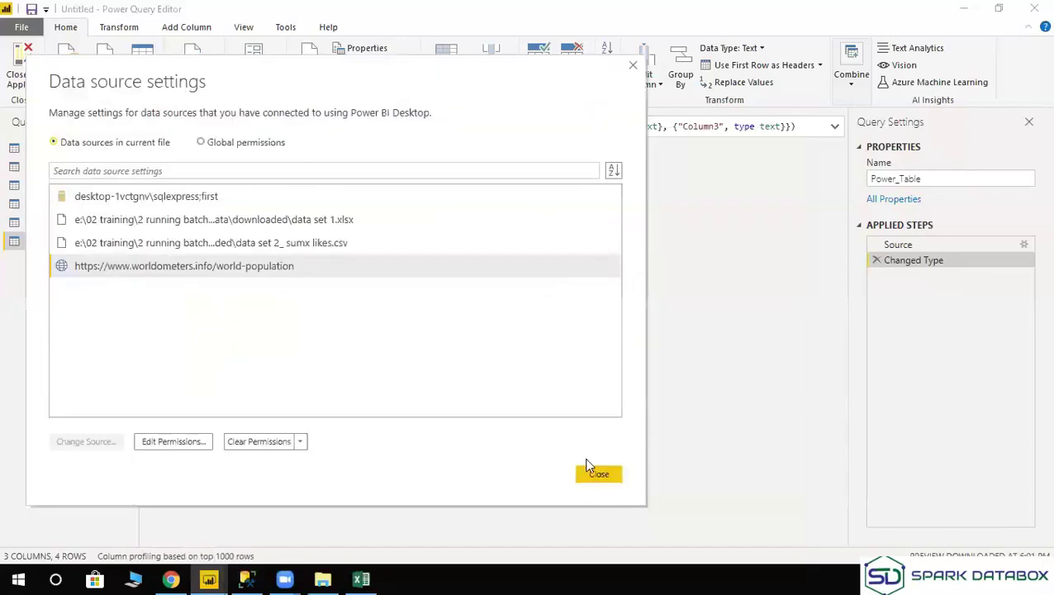
left_click(599, 476)
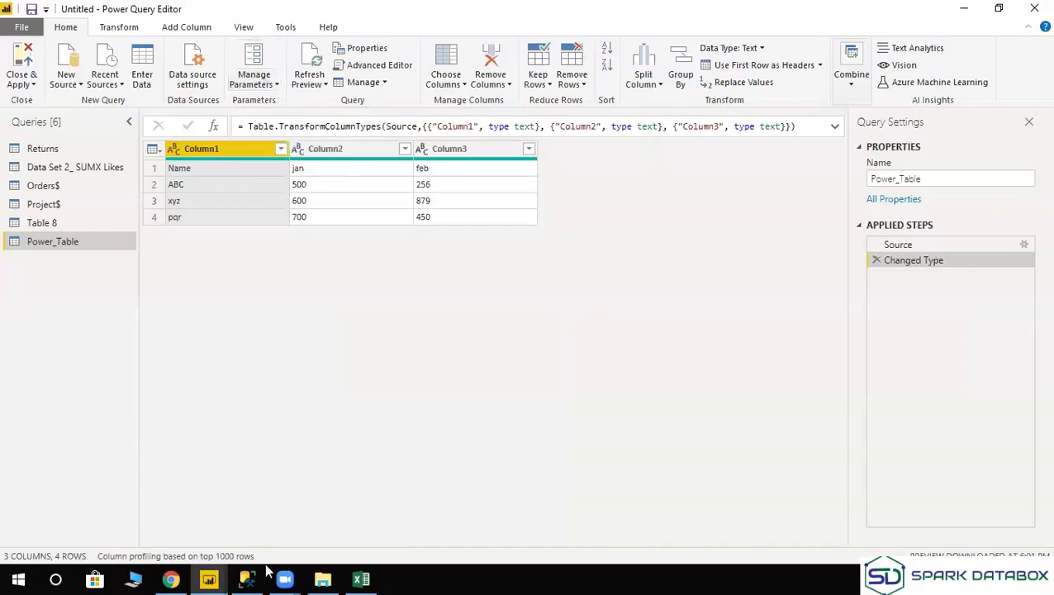
Switch to the DAX for Training workbook in Excel.
mouse_move(256, 578)
left_click(368, 578)
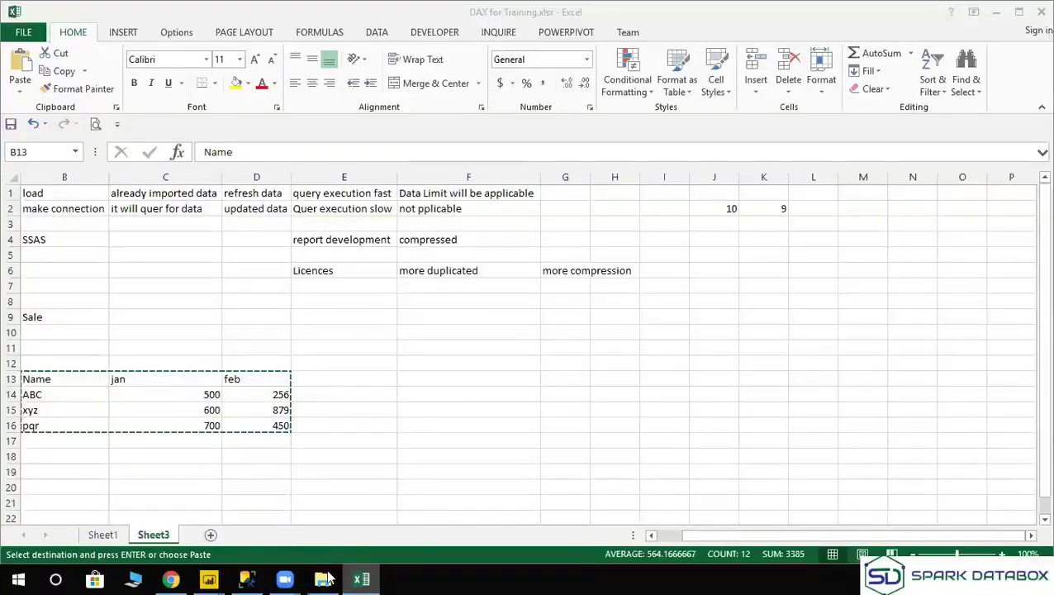
left_click(364, 579)
left_click(363, 578)
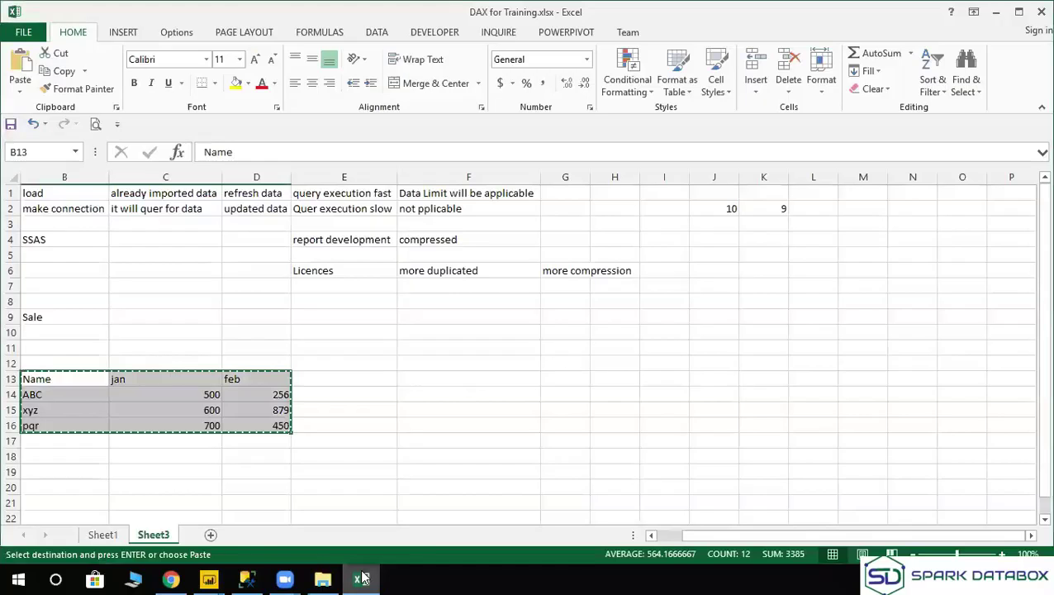
left_click(584, 578)
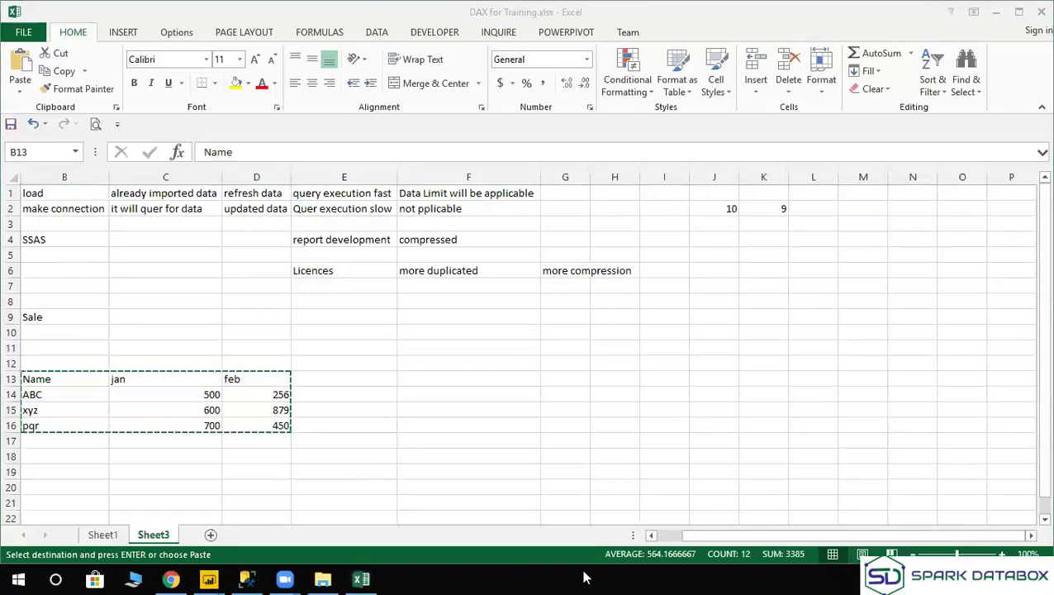